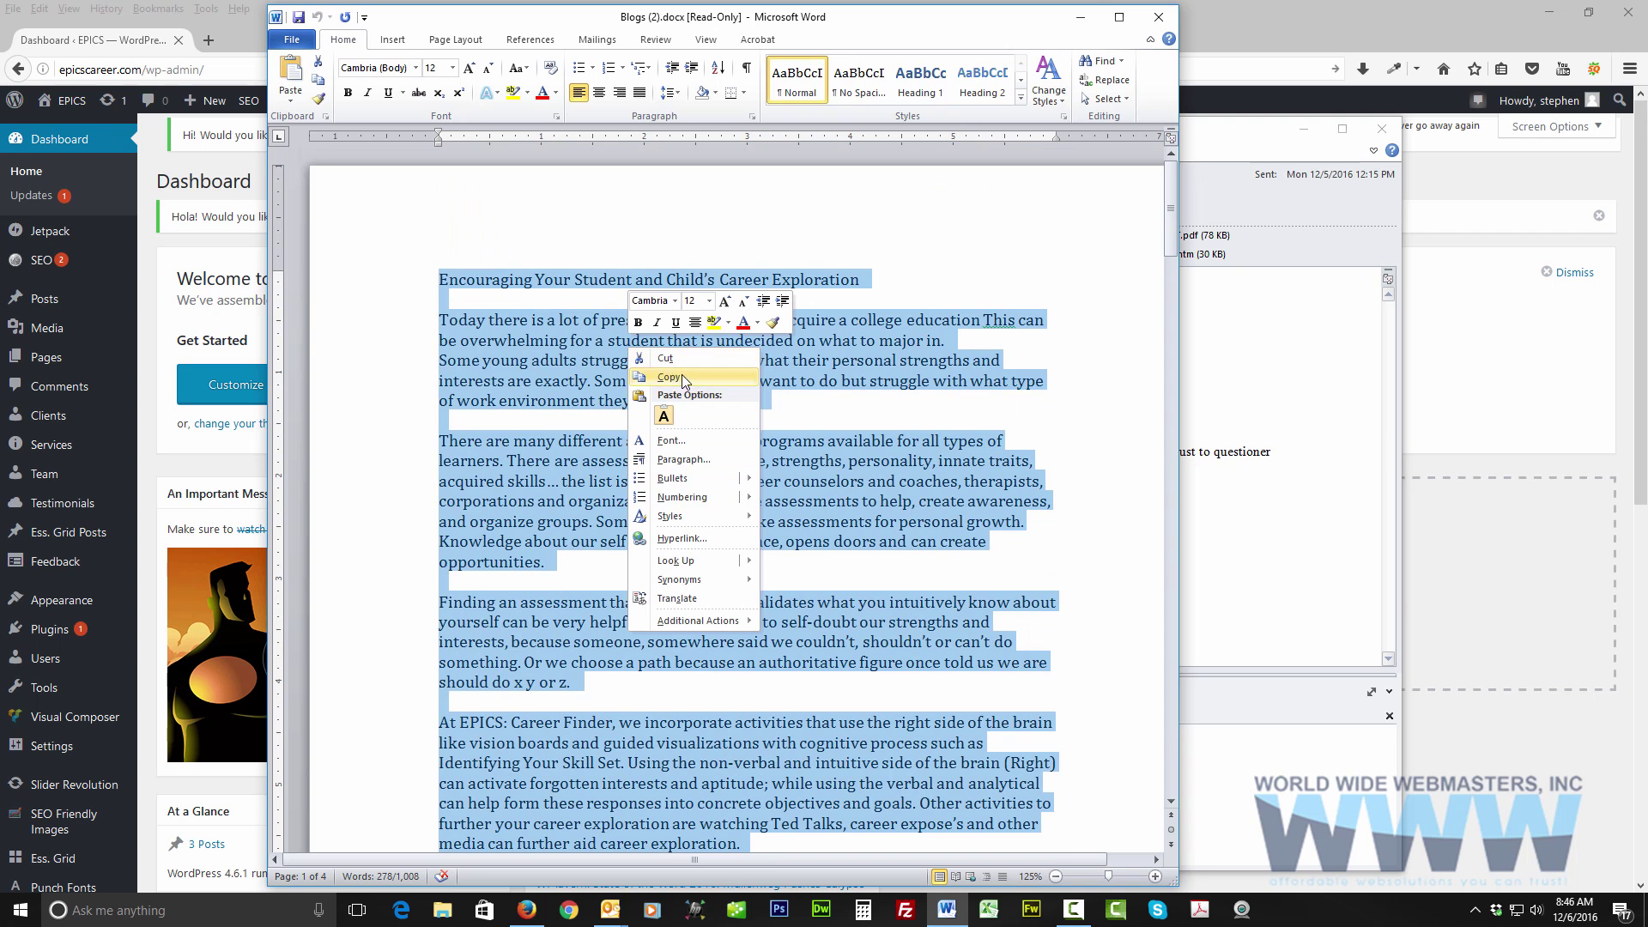
Copy the selected article from the Word document into a new WordPress post, using its heading line as the post title.
click(669, 377)
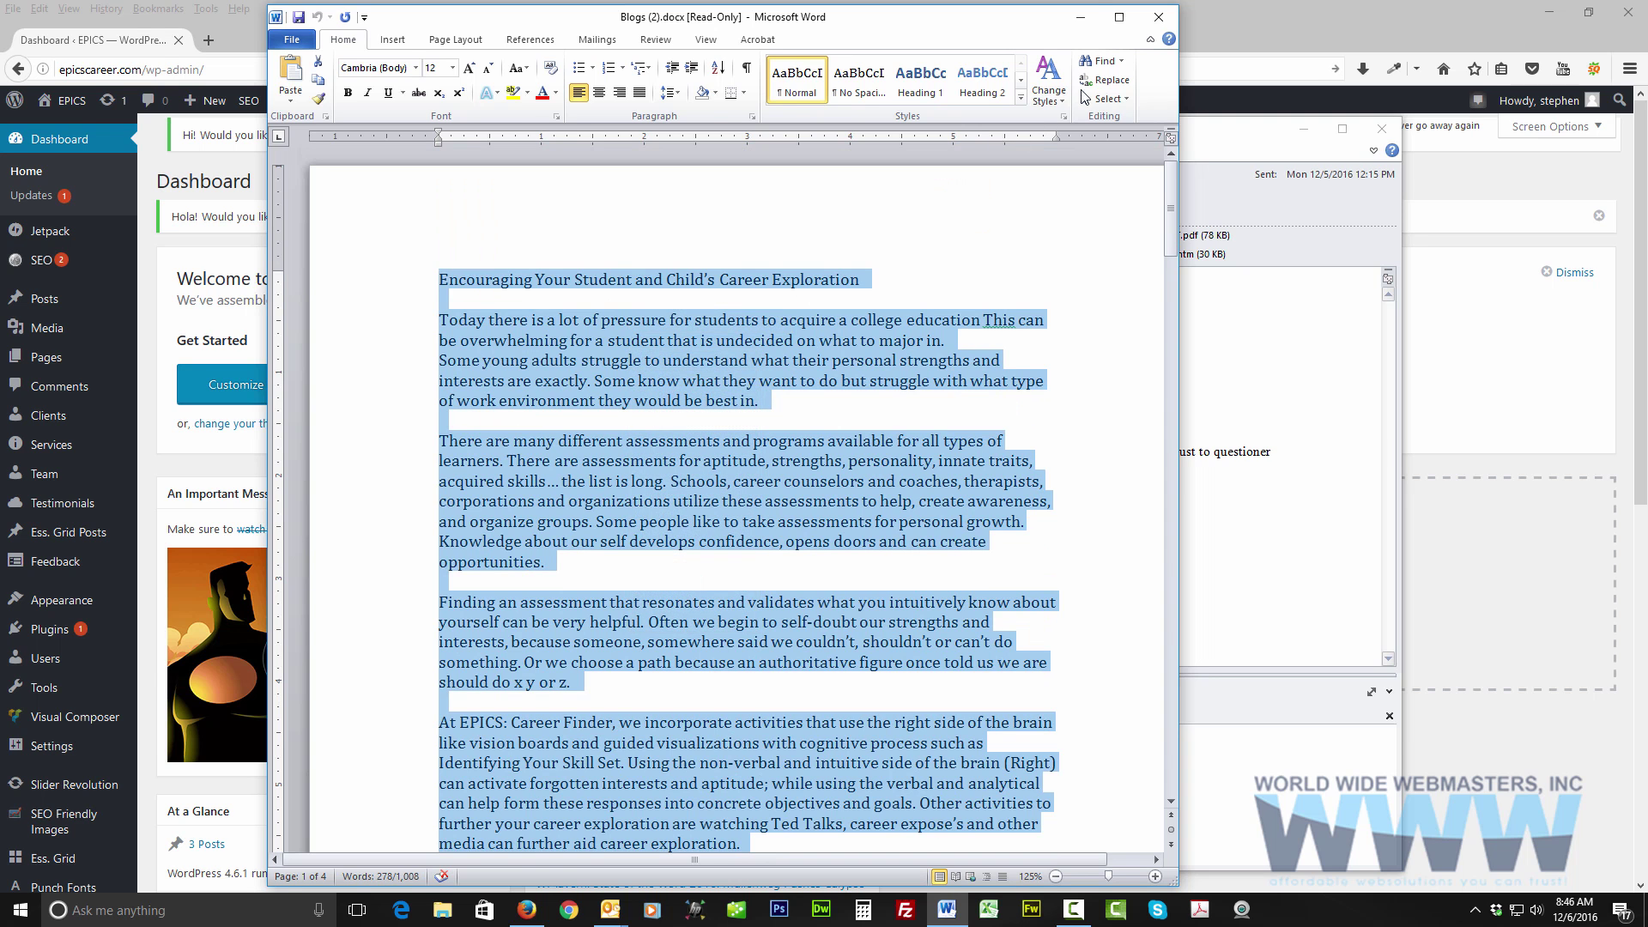
click(1080, 17)
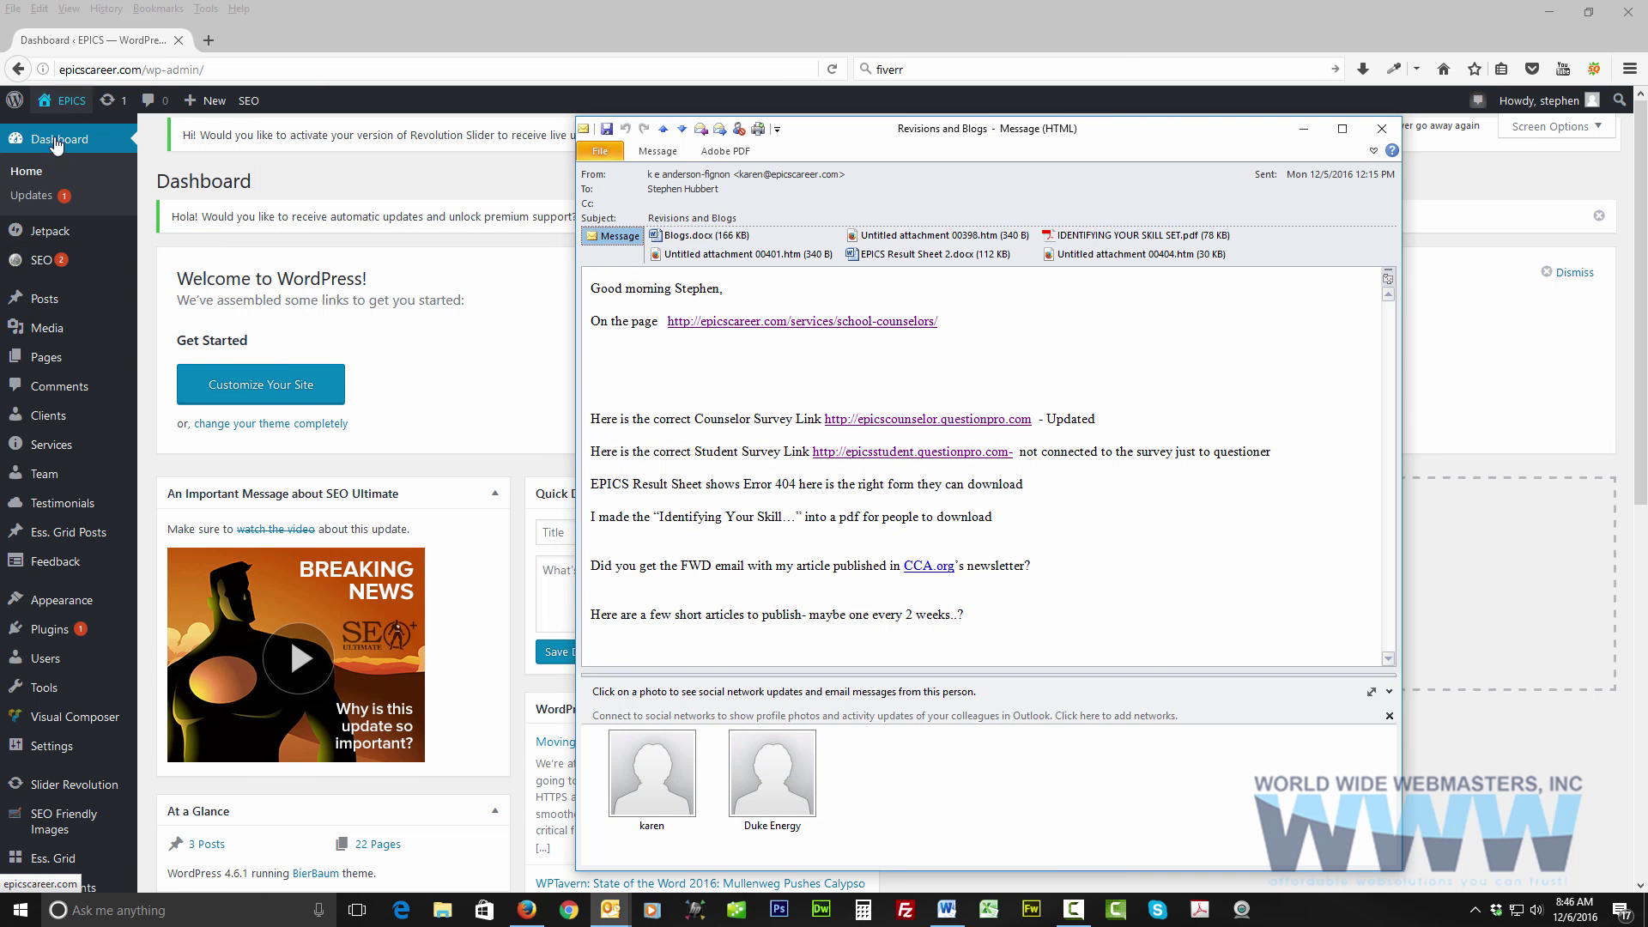
click(39, 305)
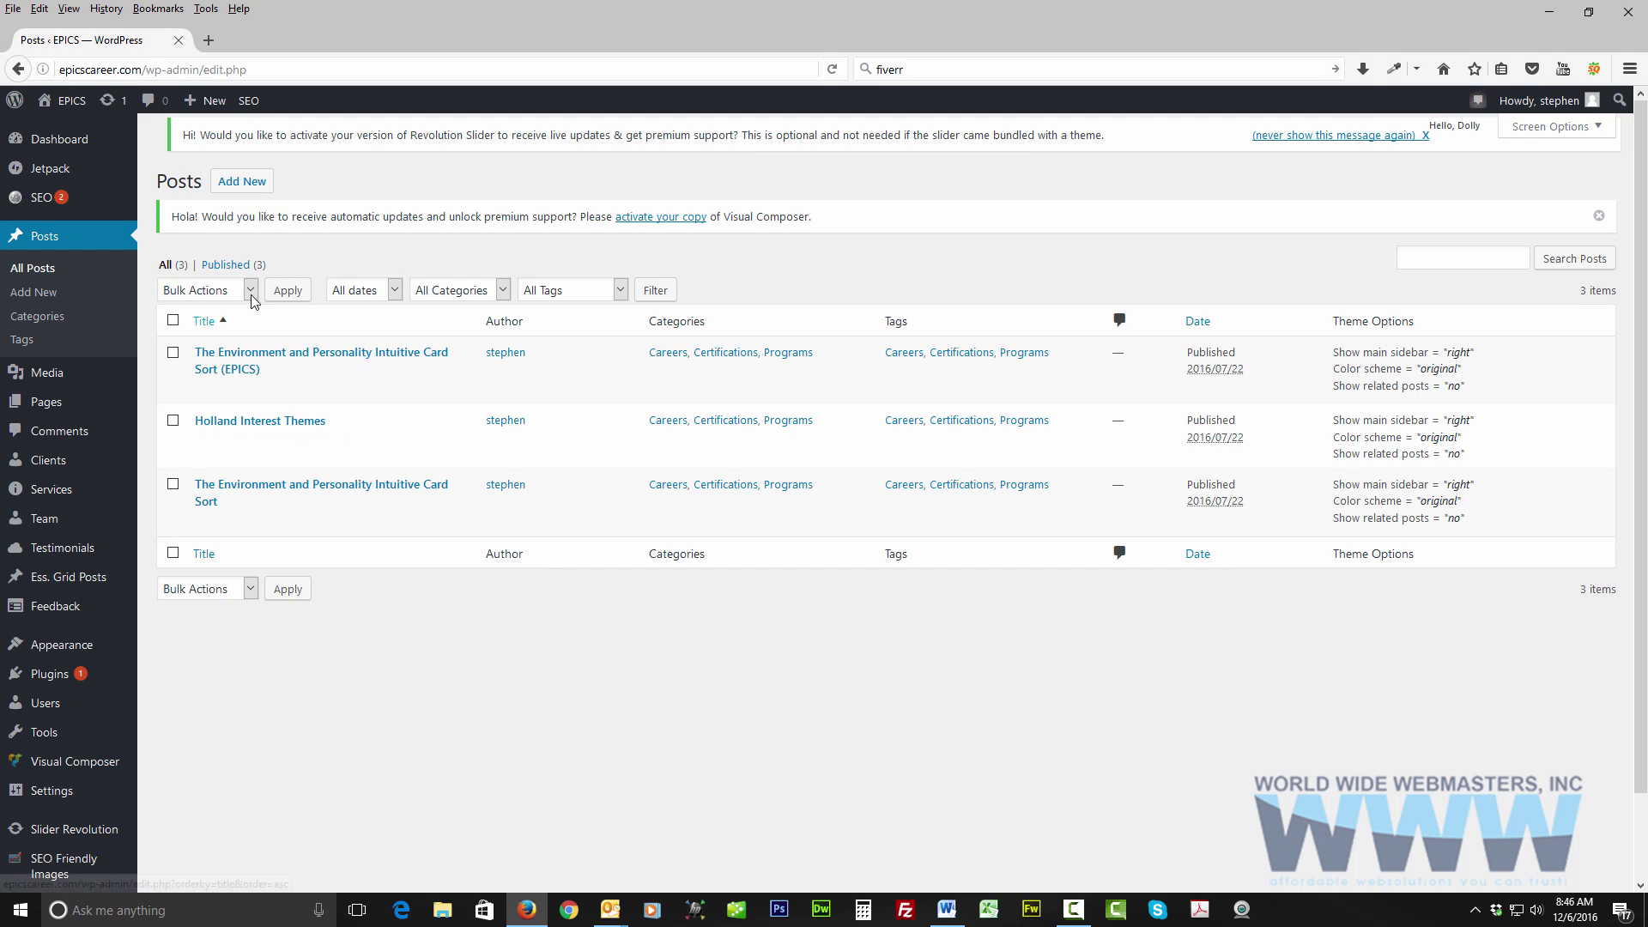
click(248, 183)
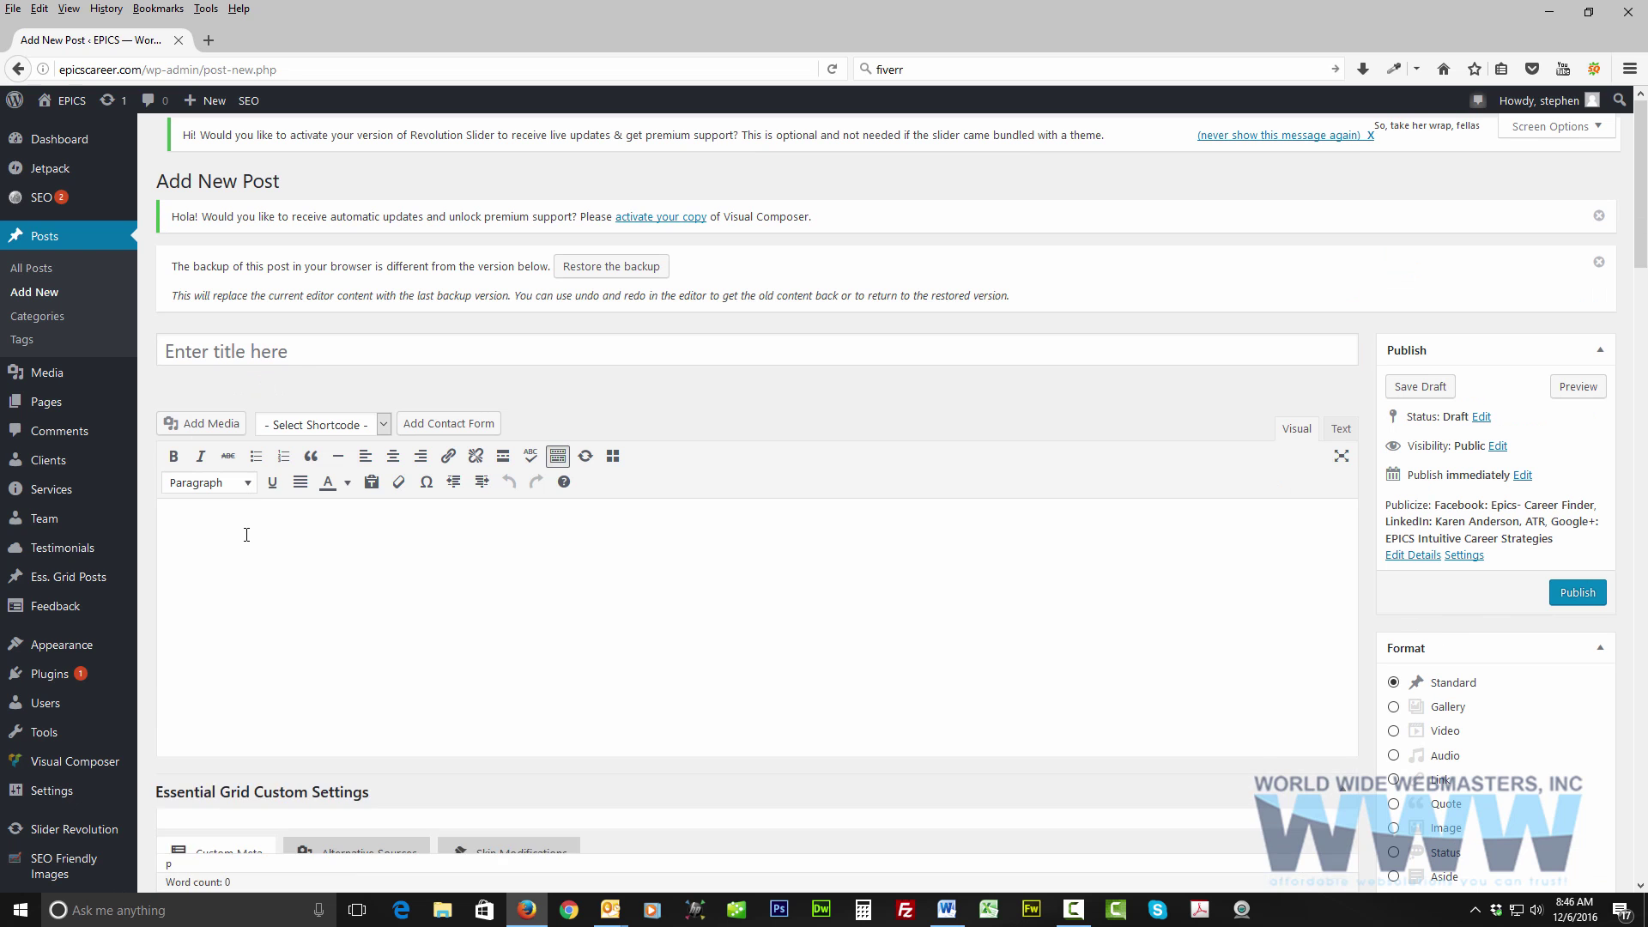
click(246, 534)
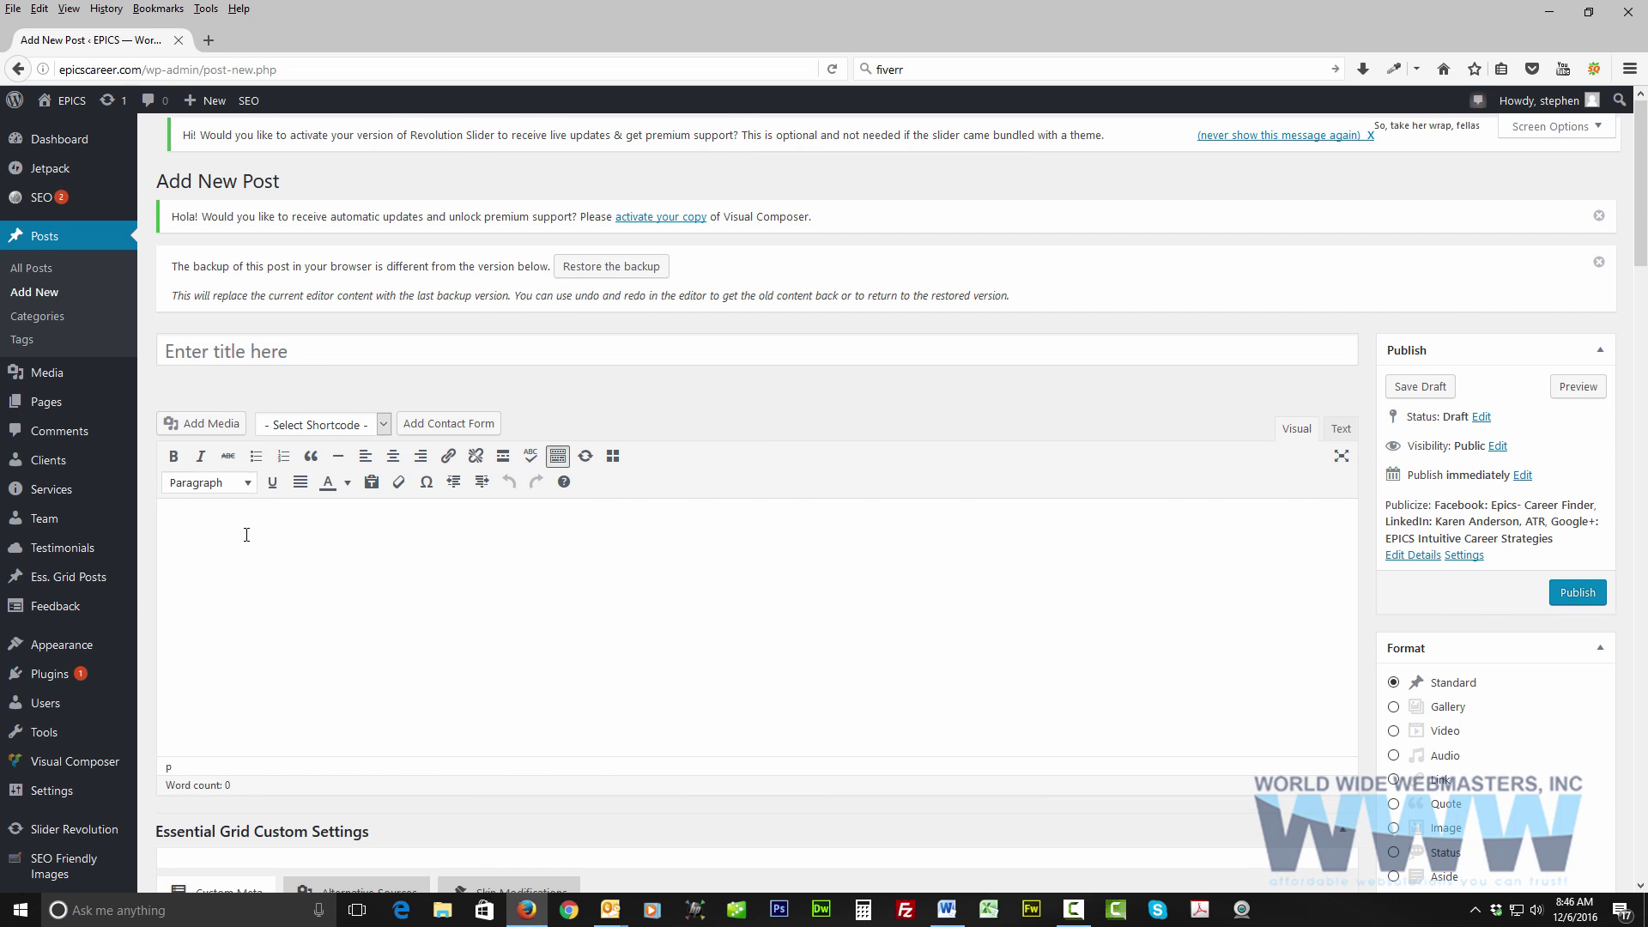
key(ctrl+v)
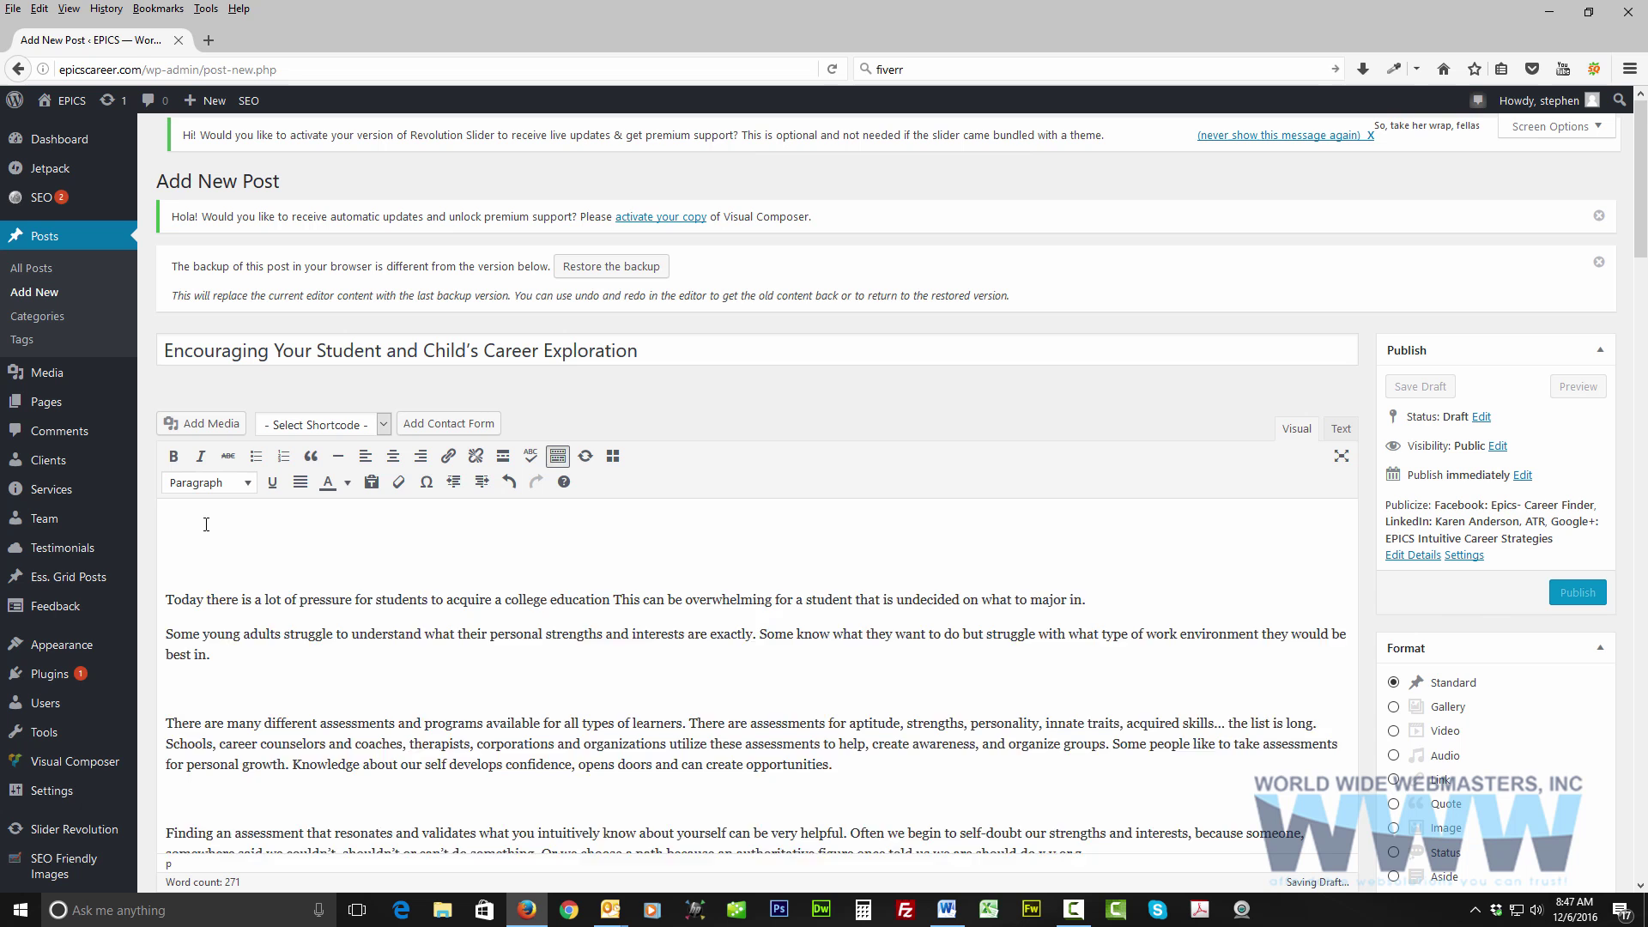
Delete the empty lines above the opening paragraph and between the following paragraphs of the post body.
key(Delete)
key(Delete)
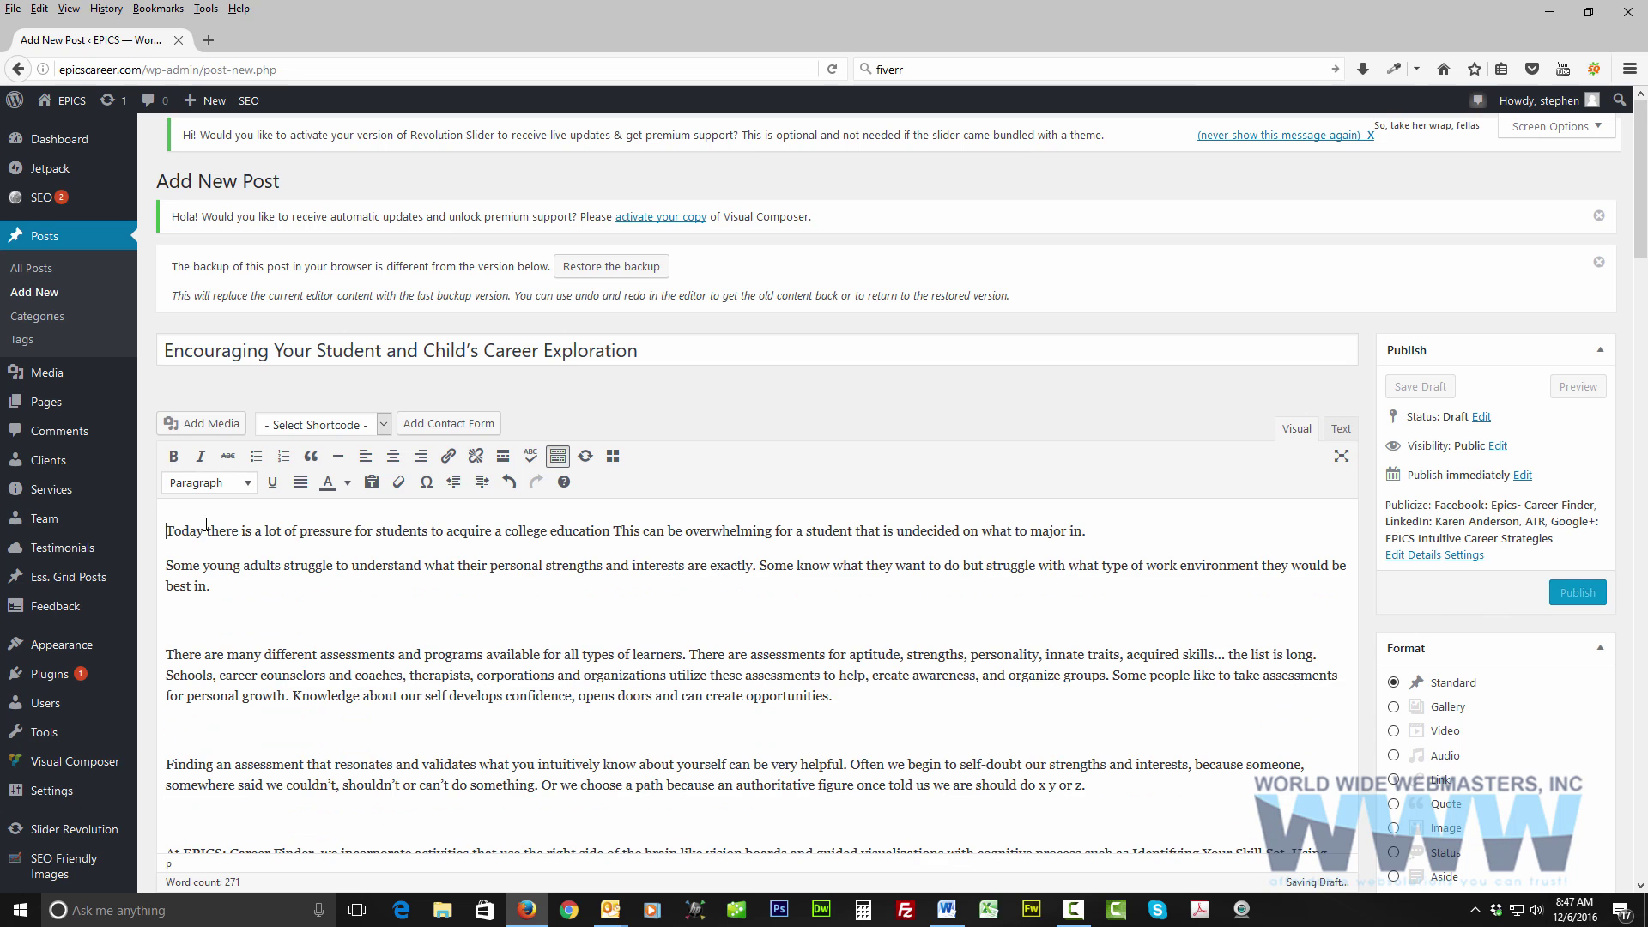
click(196, 612)
key(Delete)
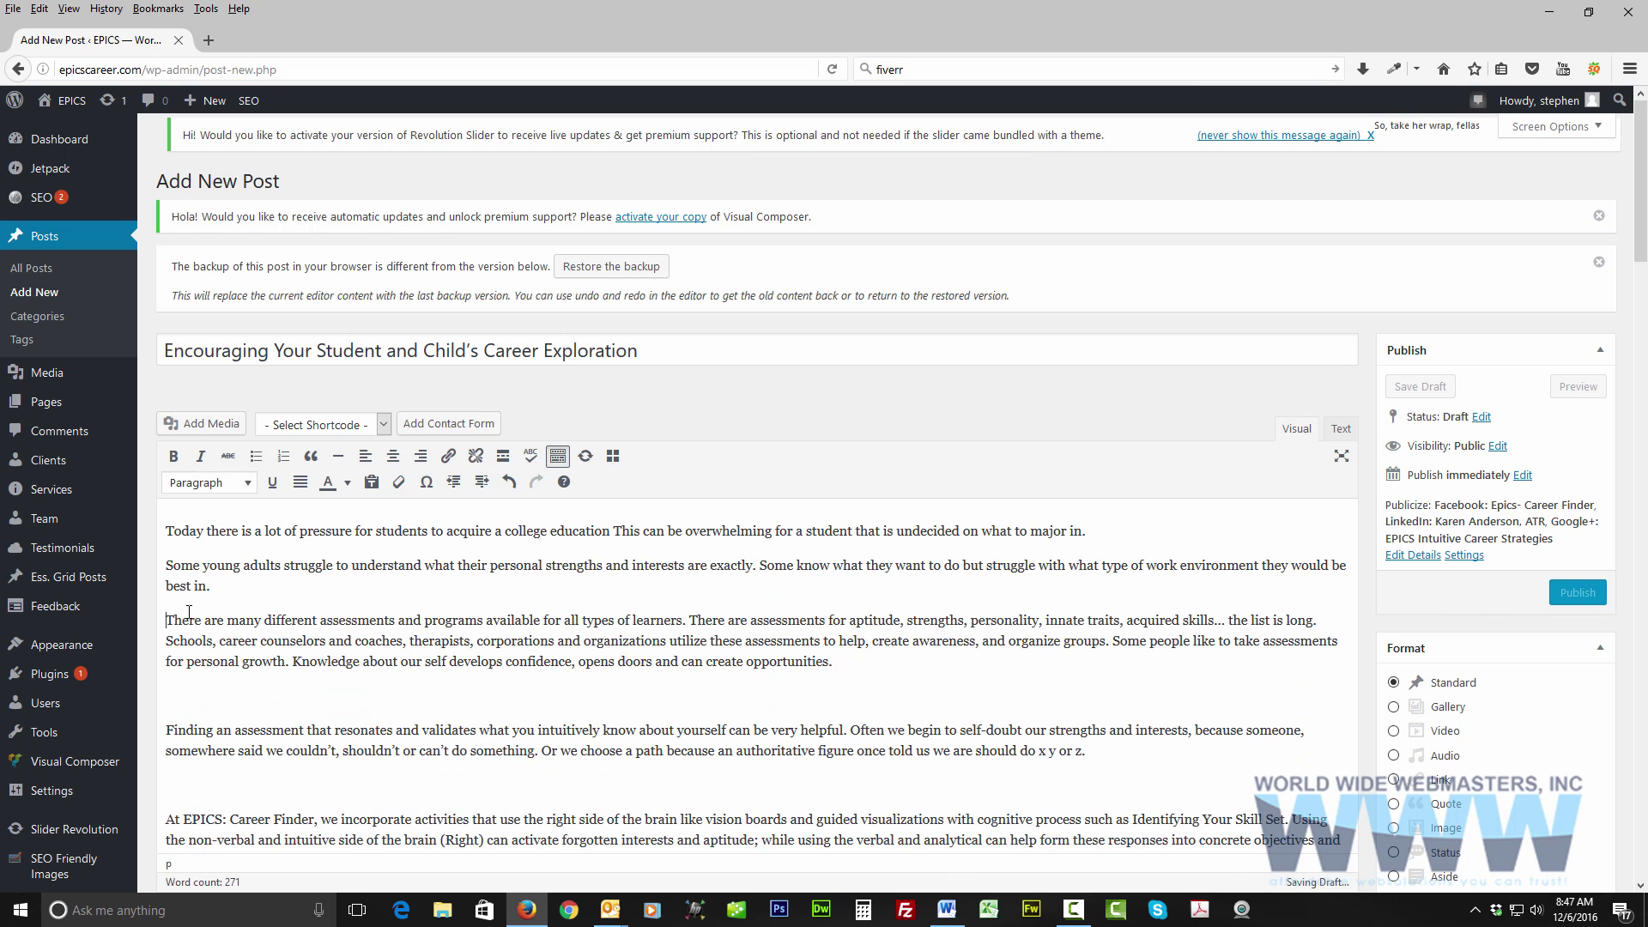
key(Delete)
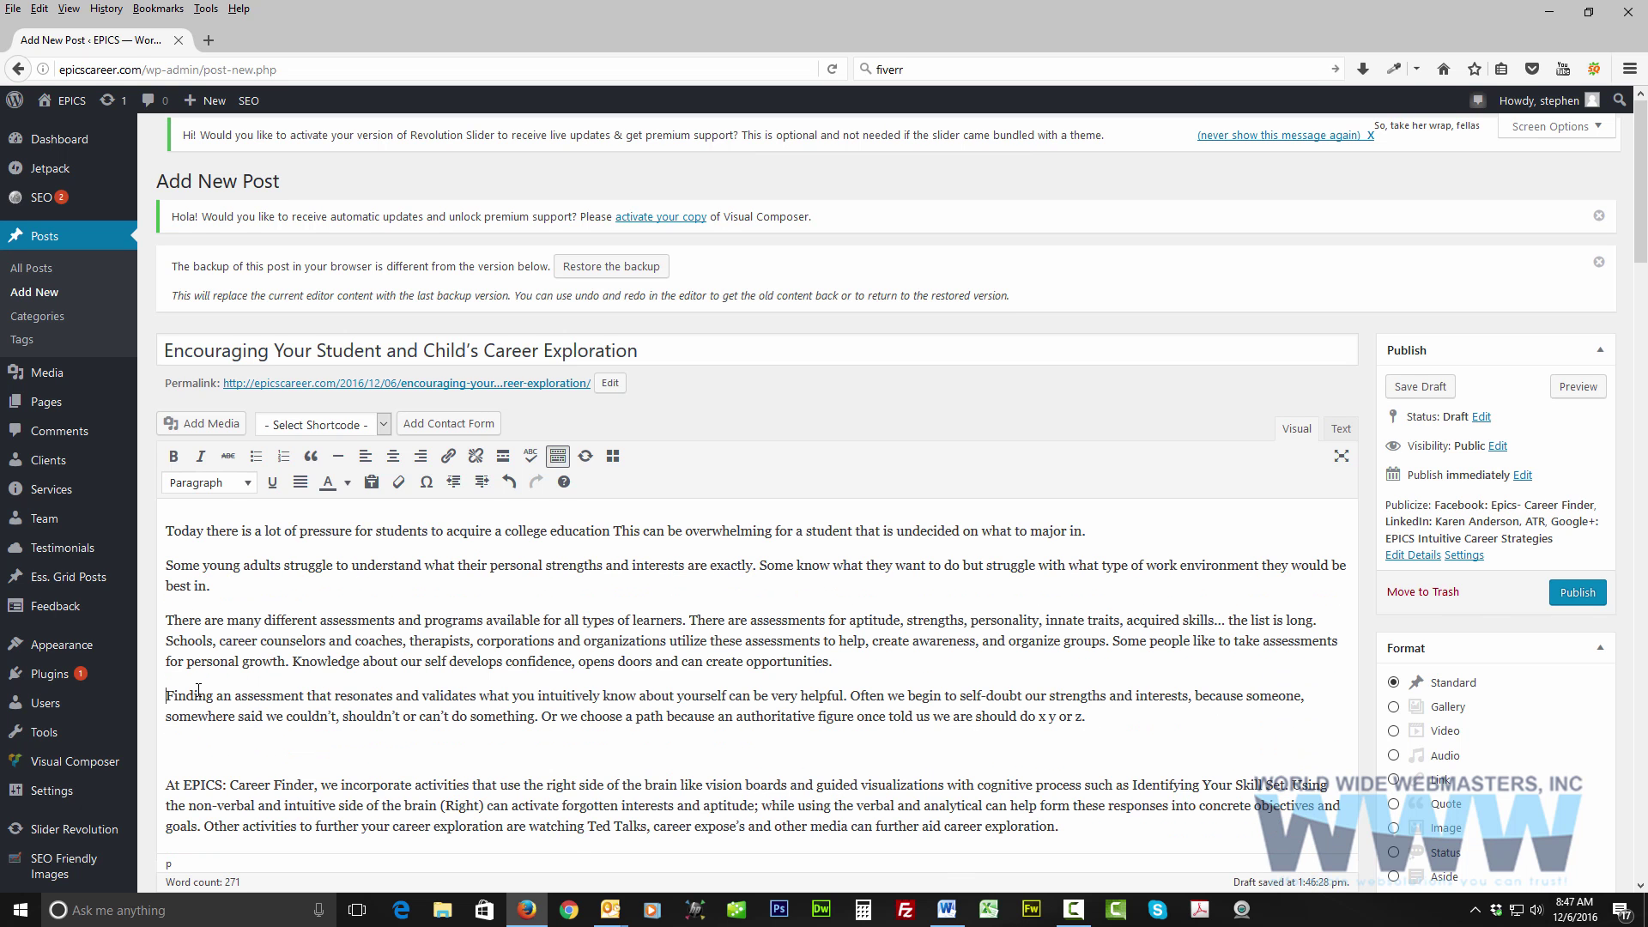
scroll(199, 678, down, 1)
key(Delete)
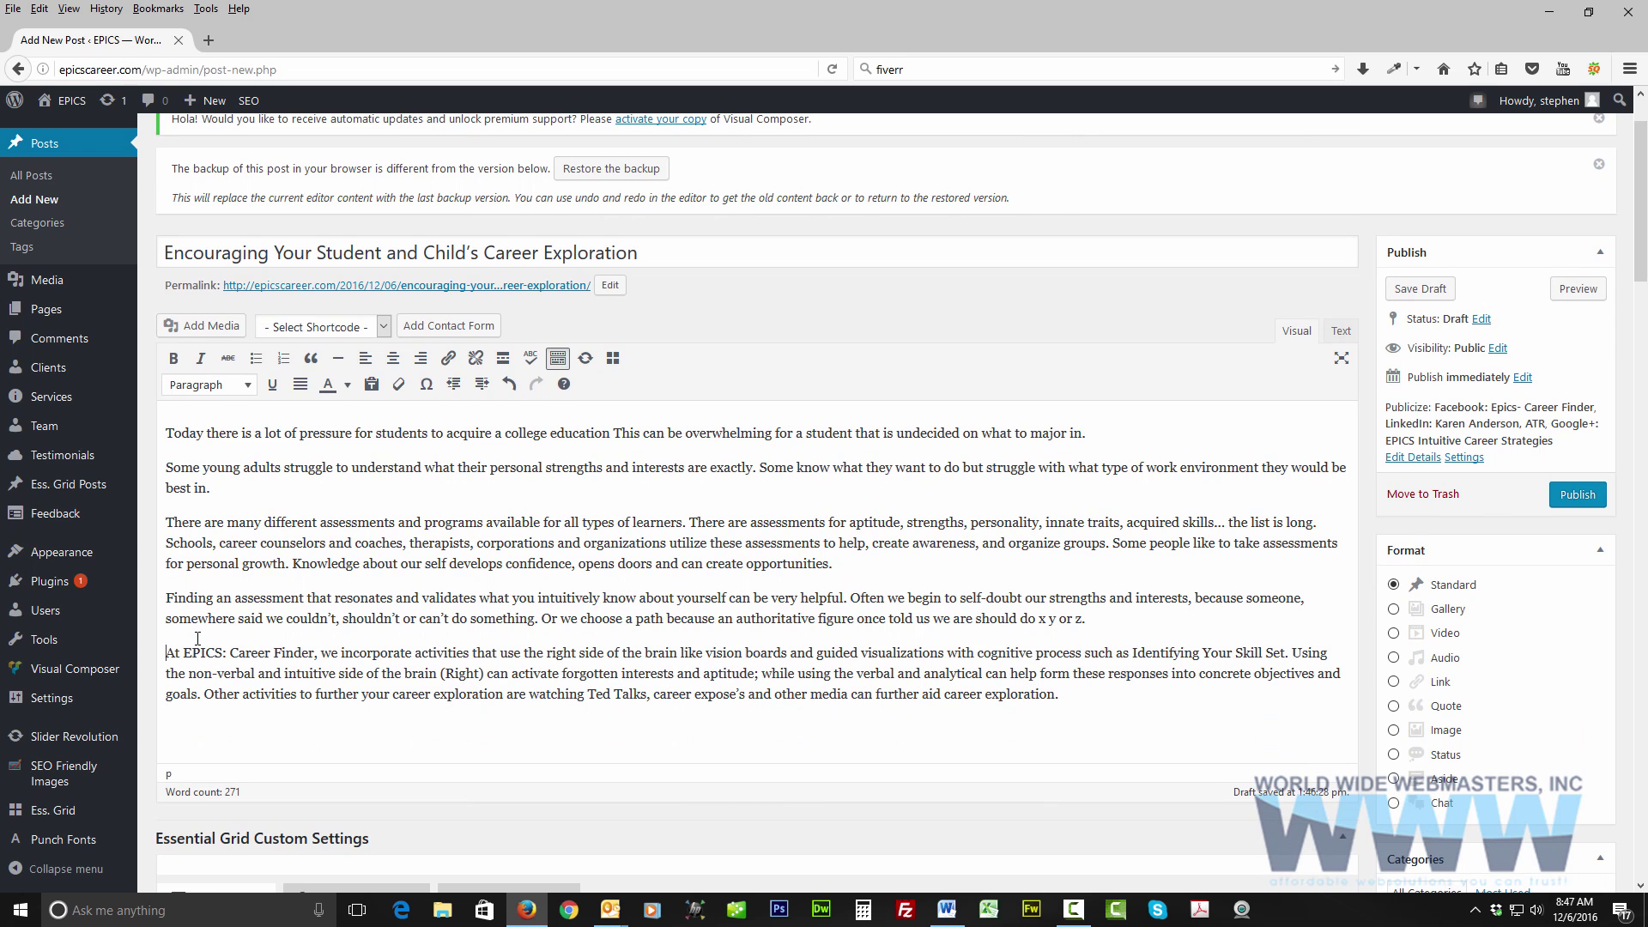
Break the second paragraph after "interests are exactly." and format the opening paragraph as Heading 2.
scroll(728, 432, down, 3)
scroll(728, 431, up, 3)
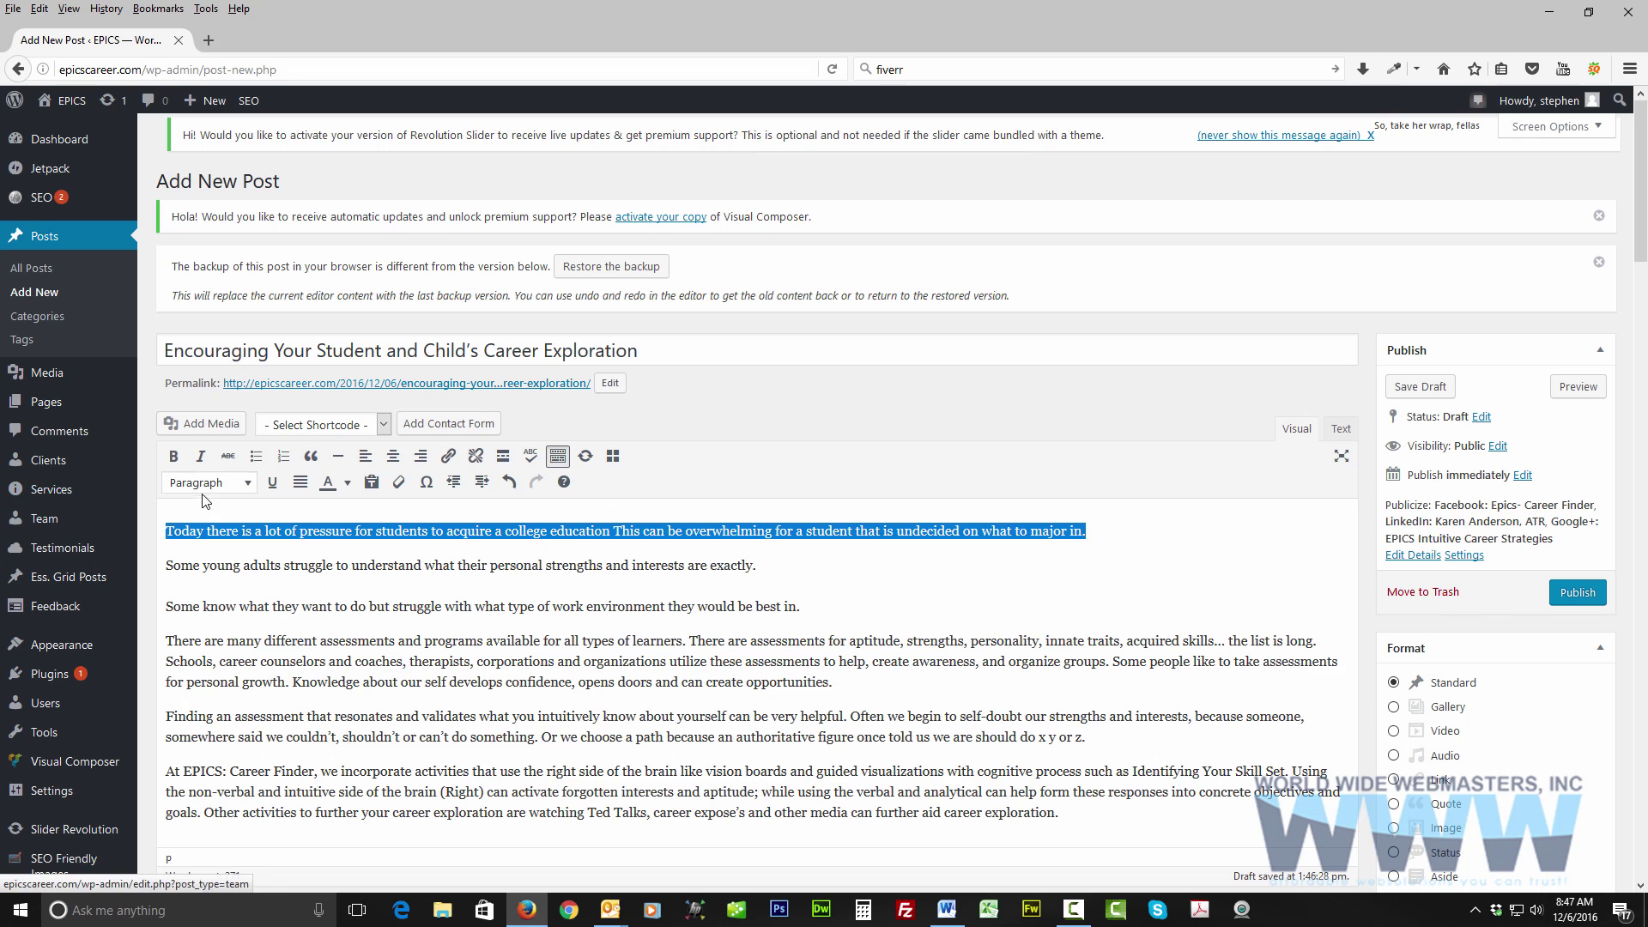
click(208, 482)
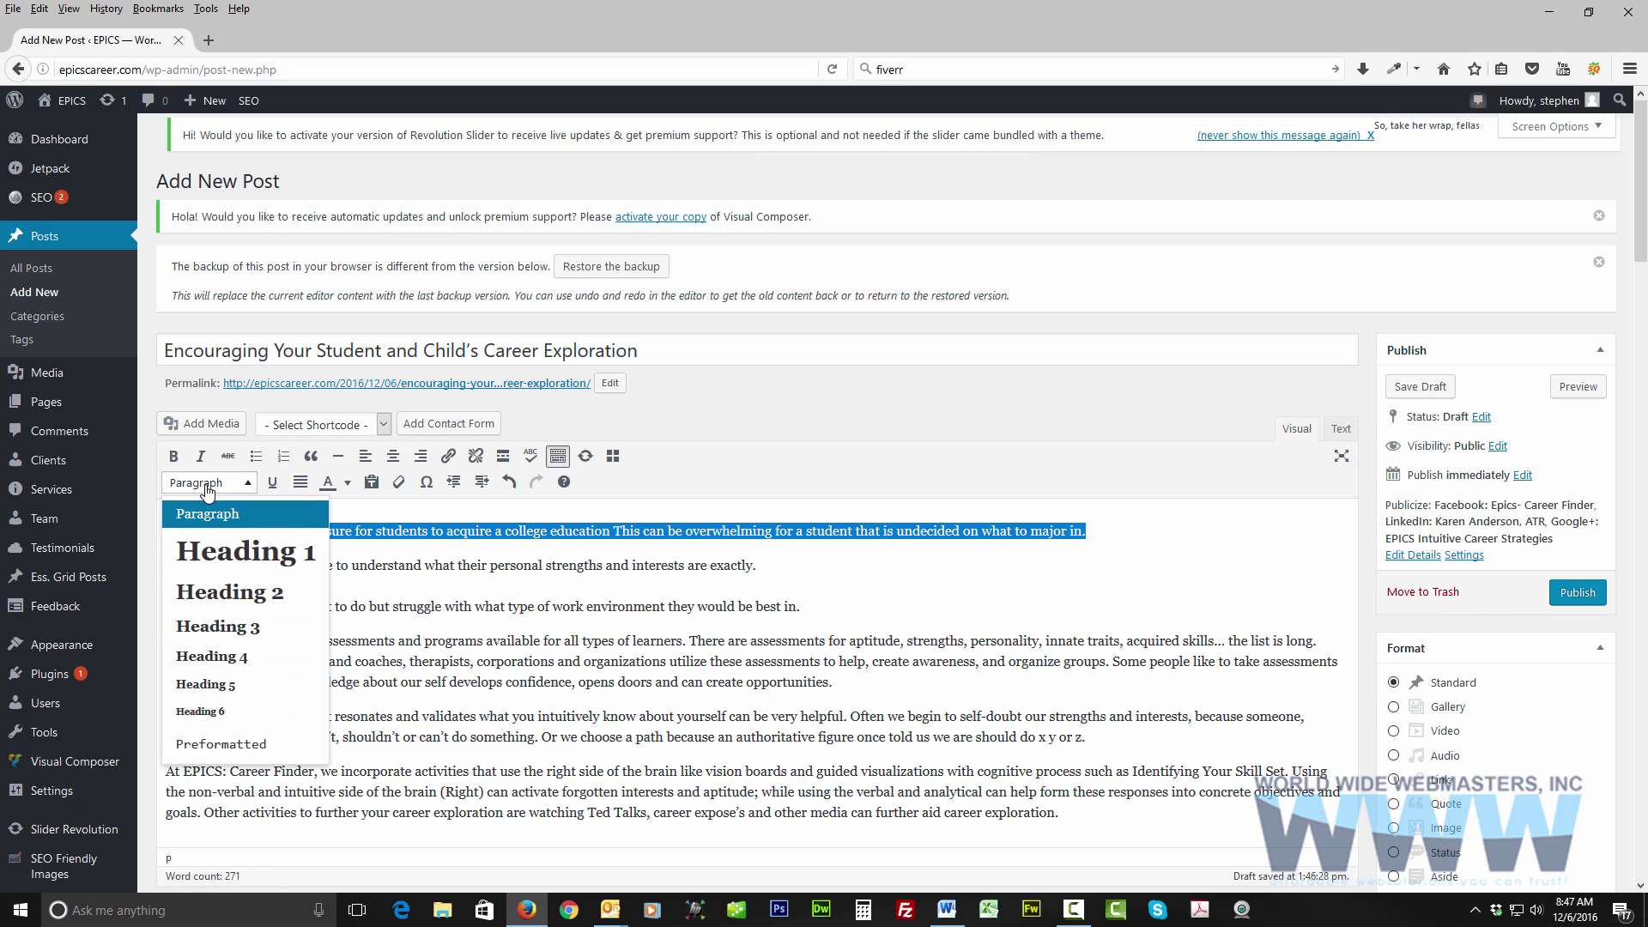
click(225, 591)
click(588, 574)
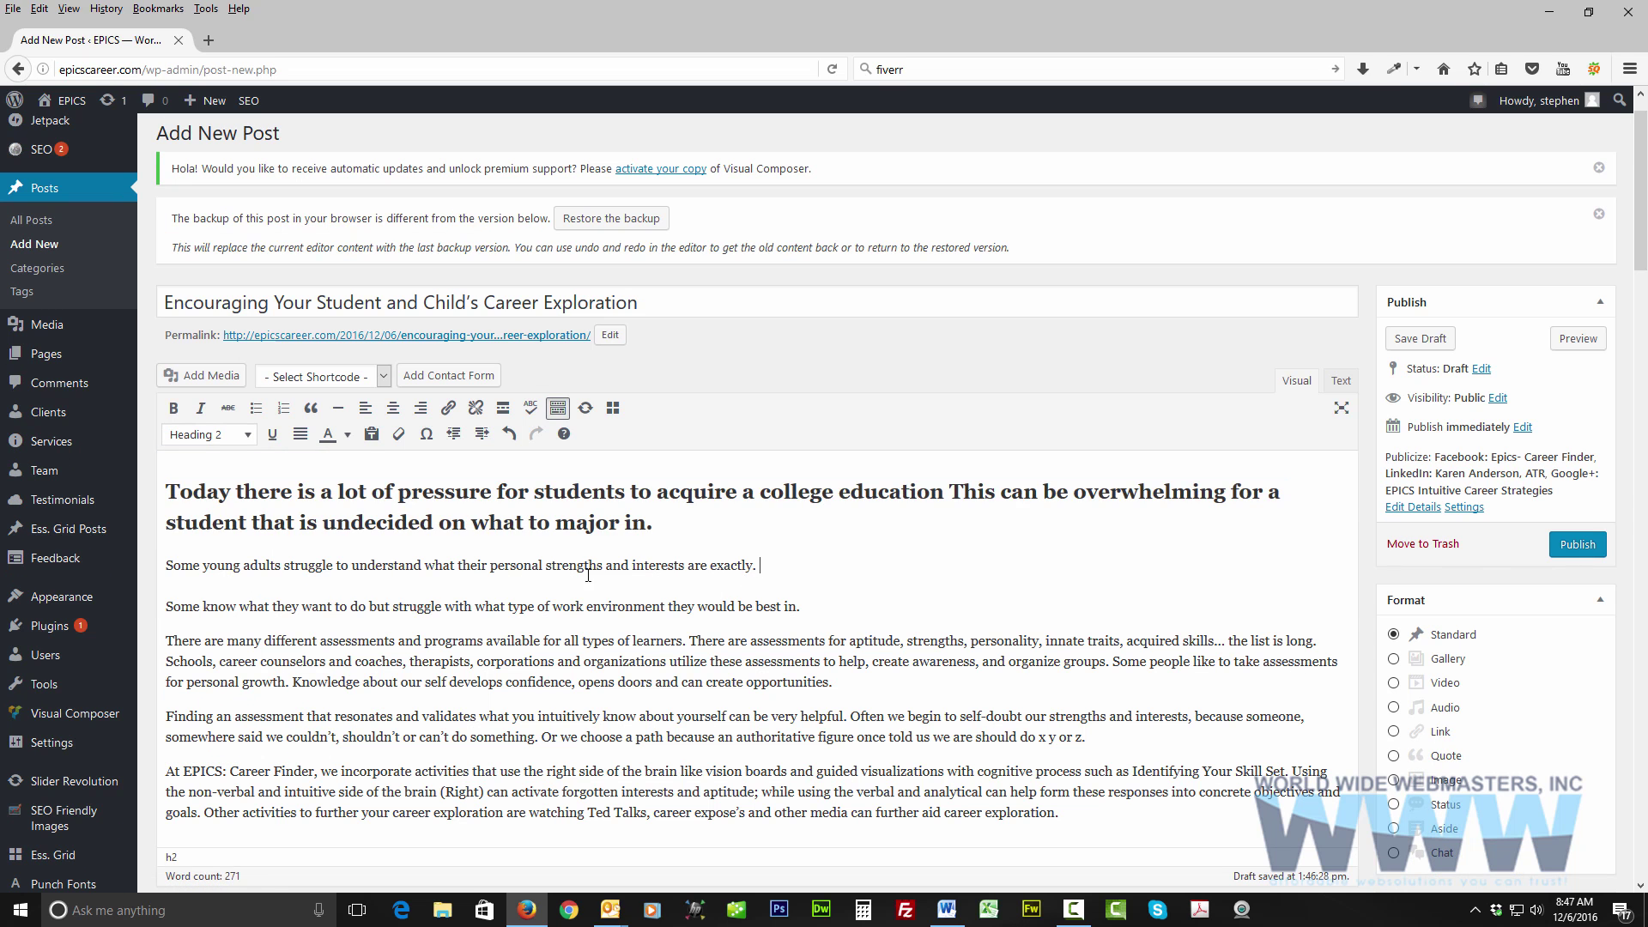
Format the lines beginning "Some young adults struggle" and "Some know what they want to do" as Heading 4.
drag(759, 566, 164, 566)
click(209, 435)
click(215, 599)
click(642, 584)
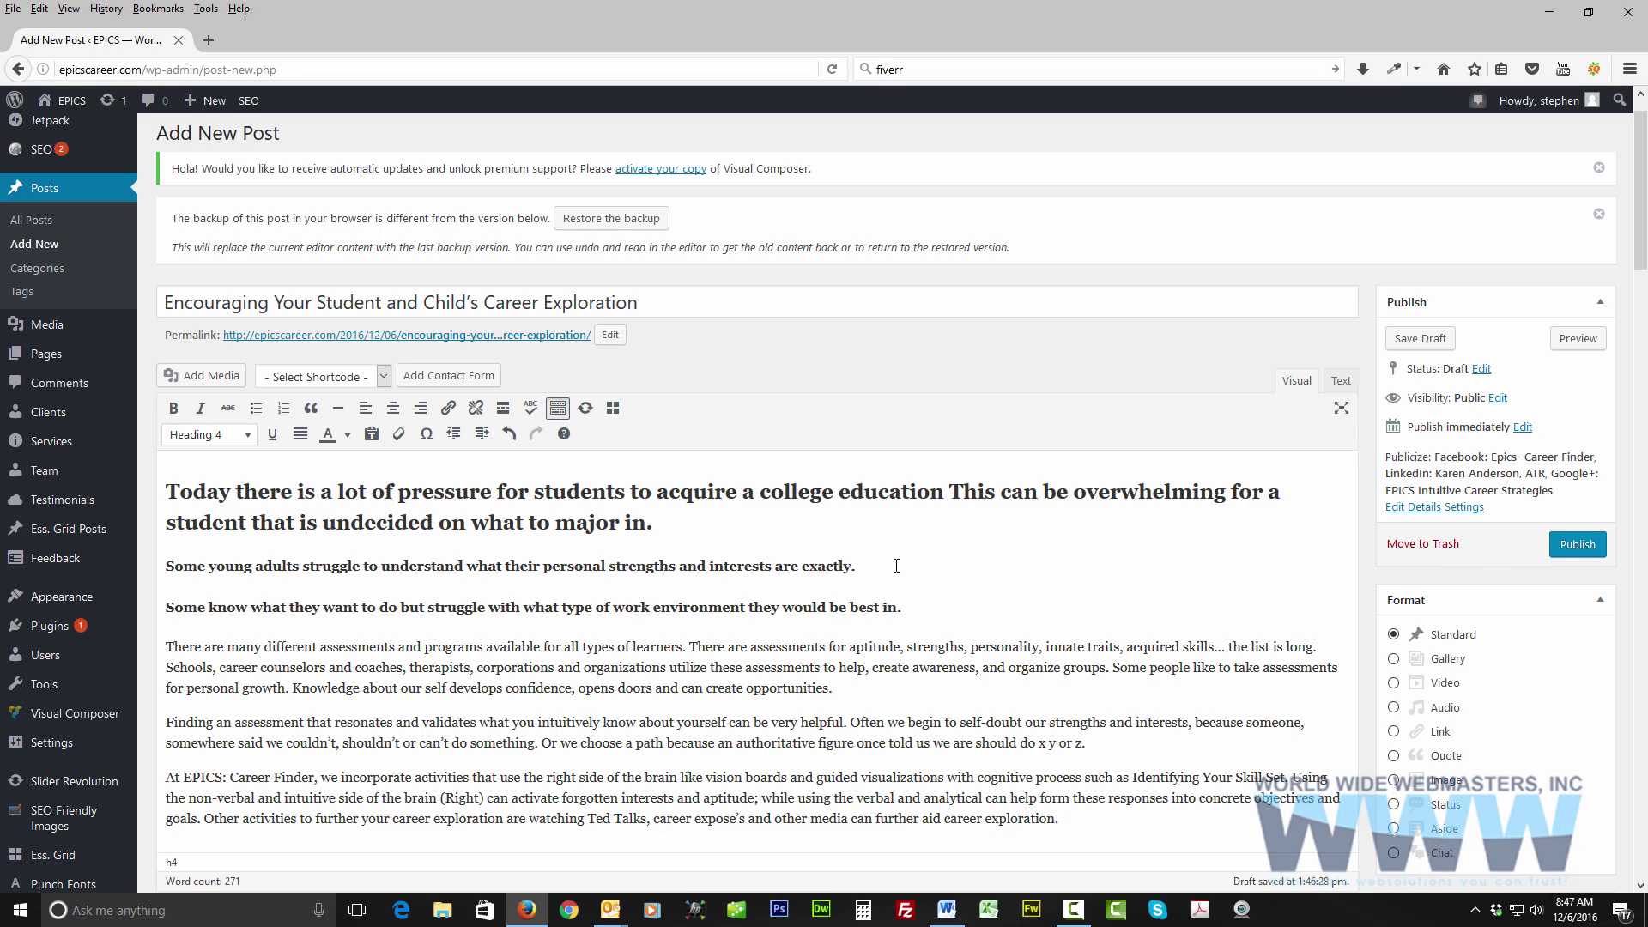
Review the post title, the formatted opening headings and the layout of the remaining body text.
scroll(895, 566, up, 1)
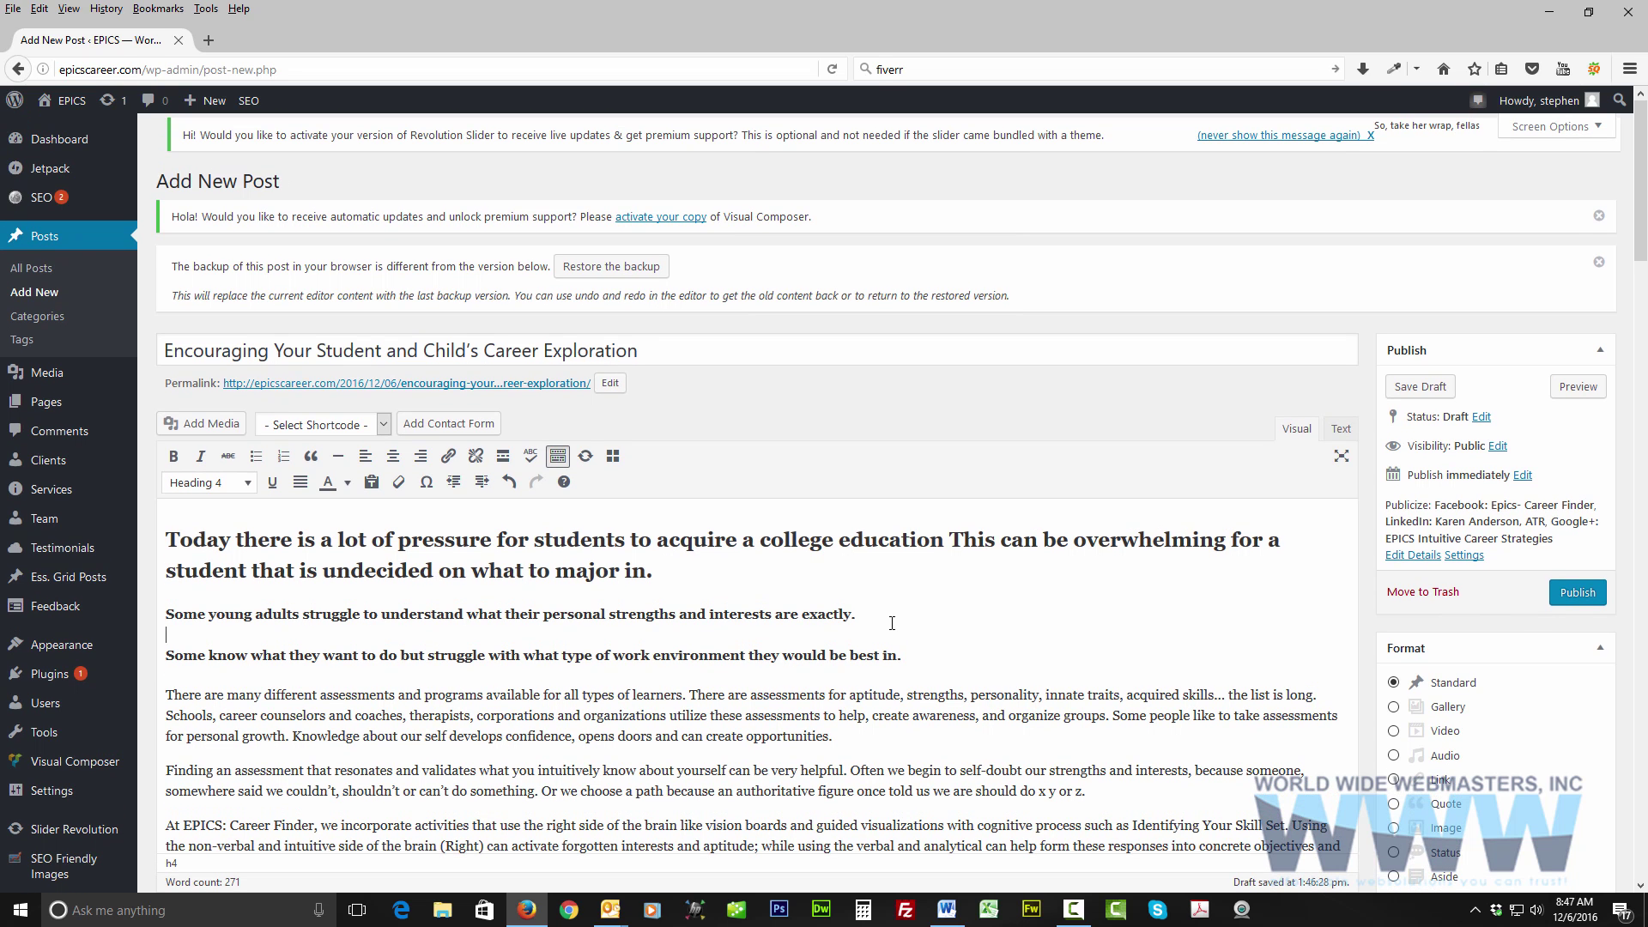
drag(892, 623, 159, 539)
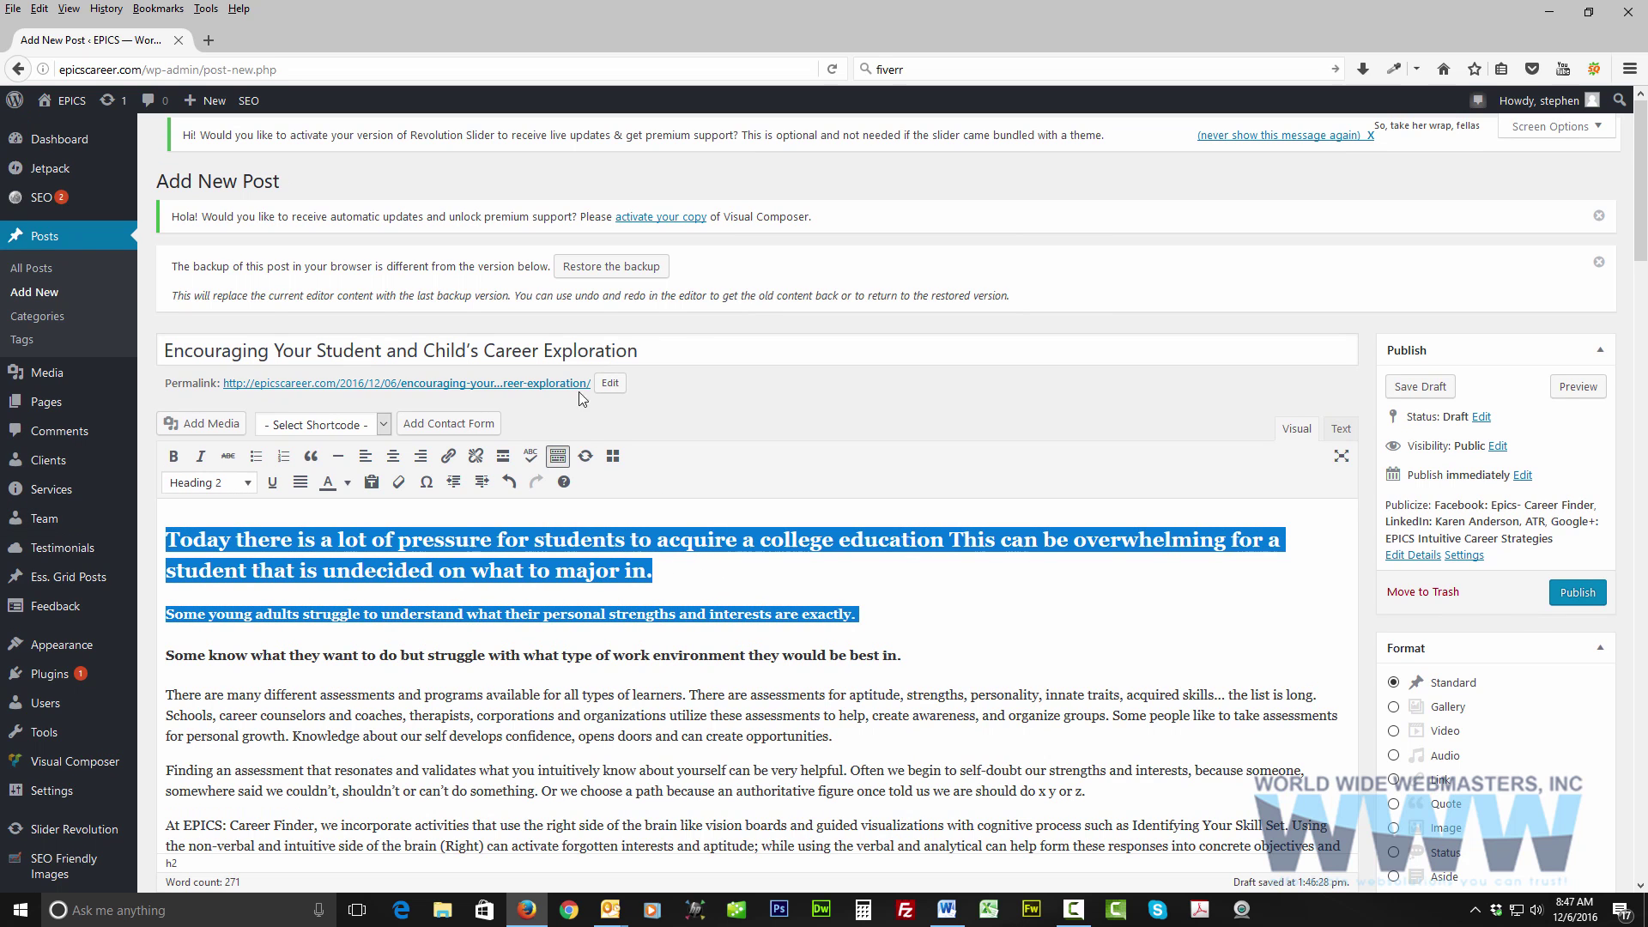
drag(577, 350, 185, 350)
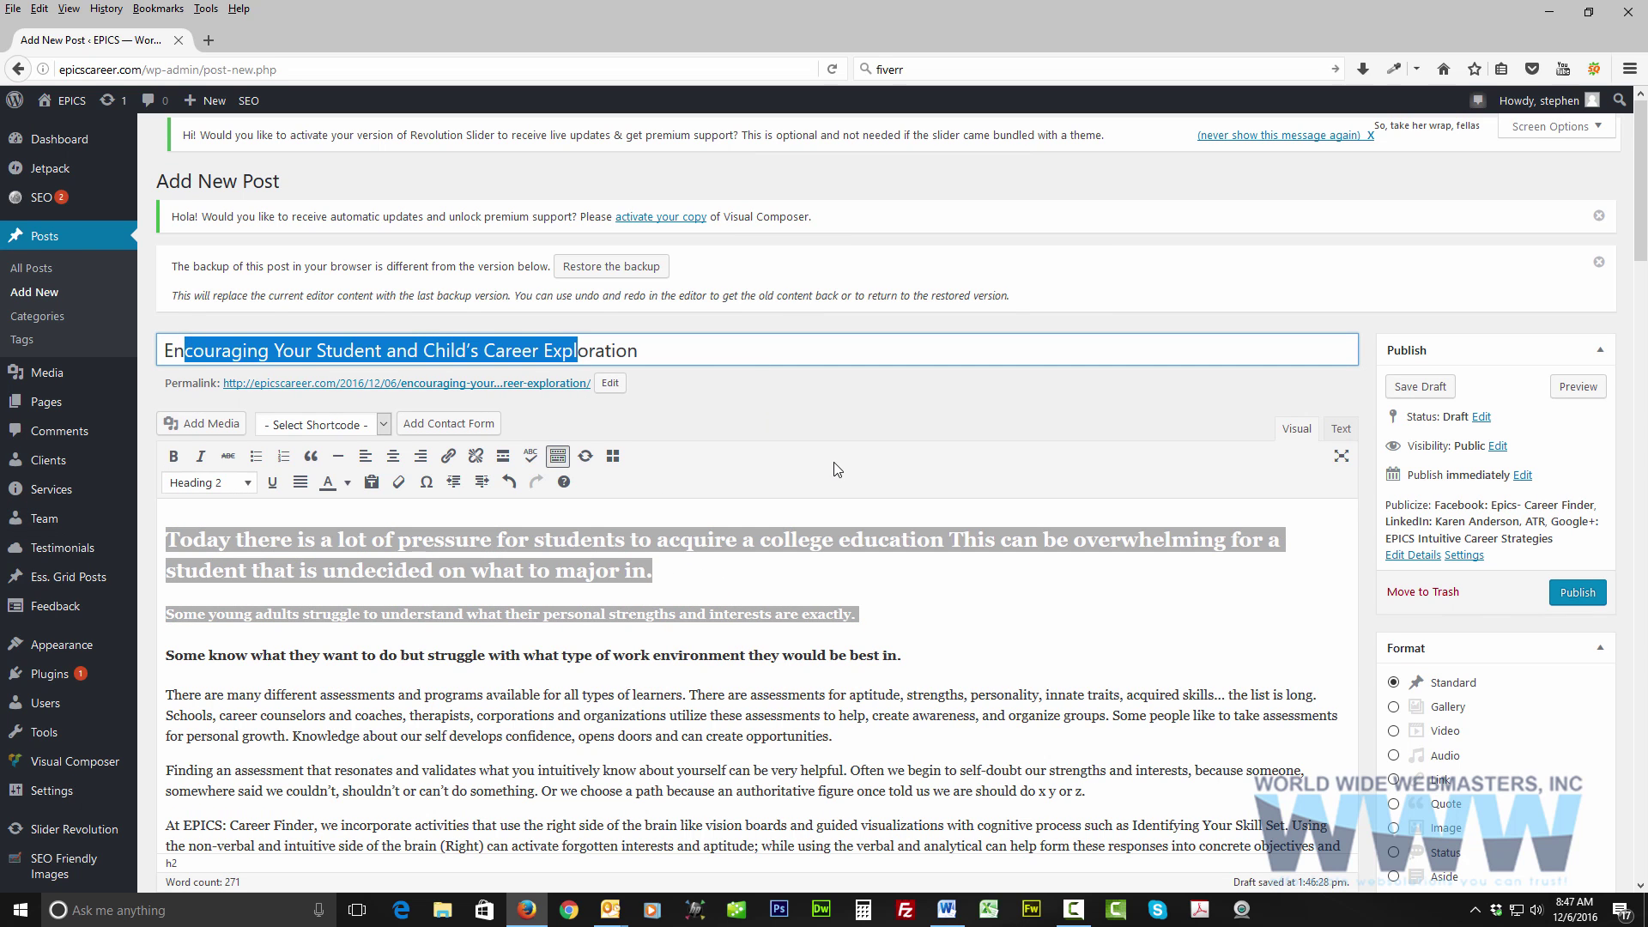
scroll(837, 470, down, 1)
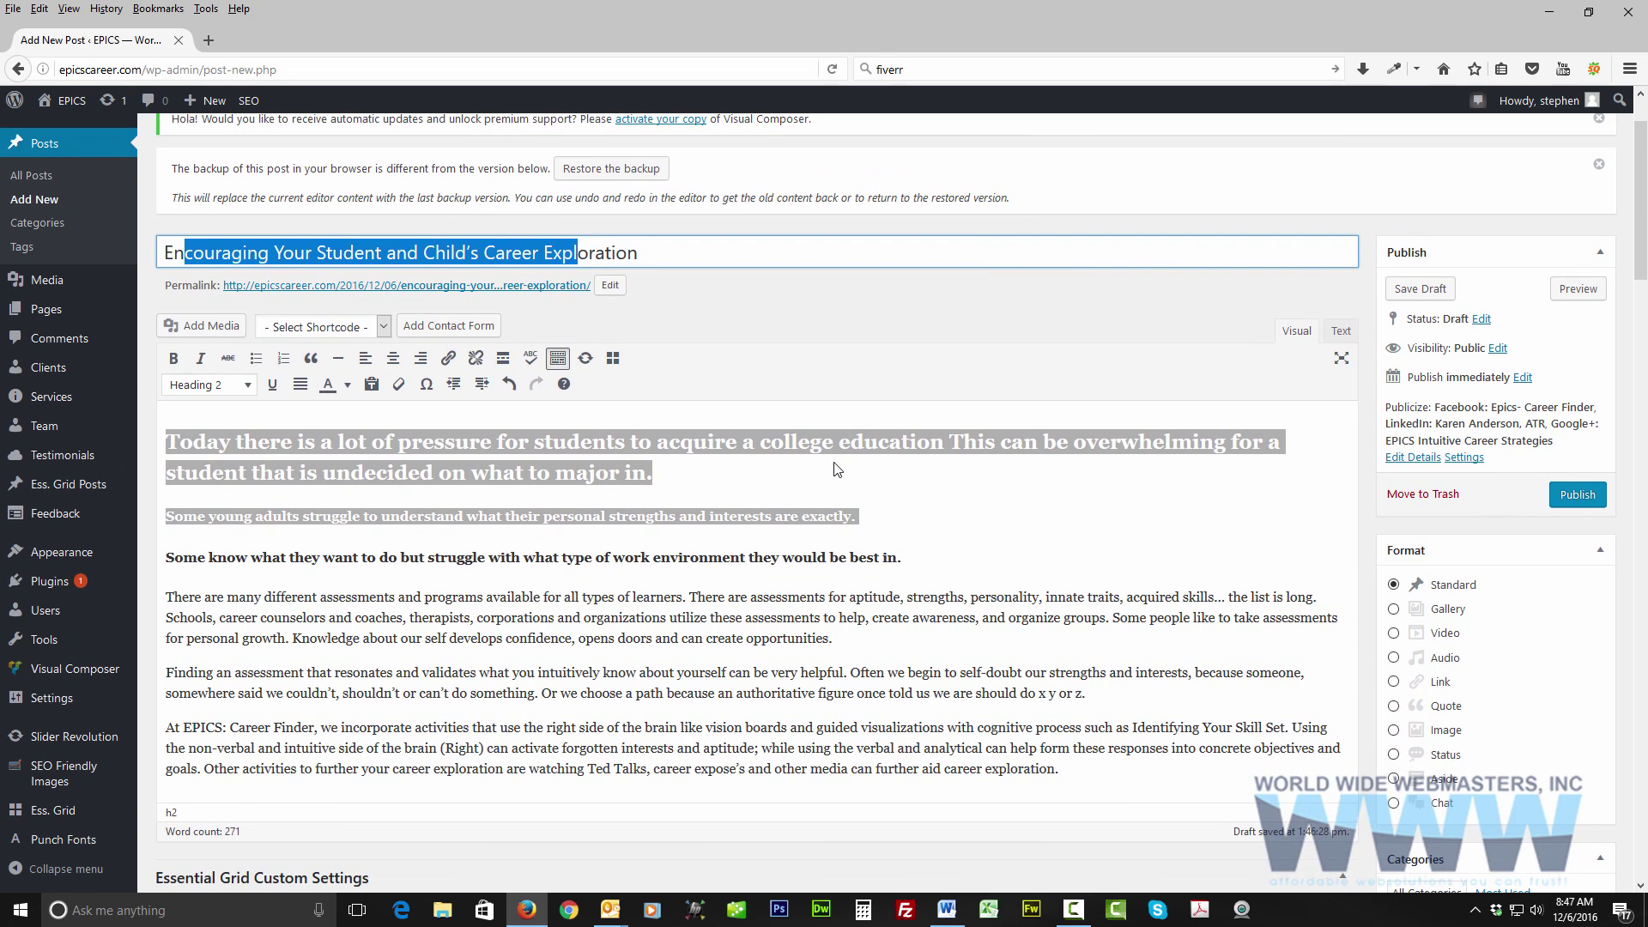
click(859, 516)
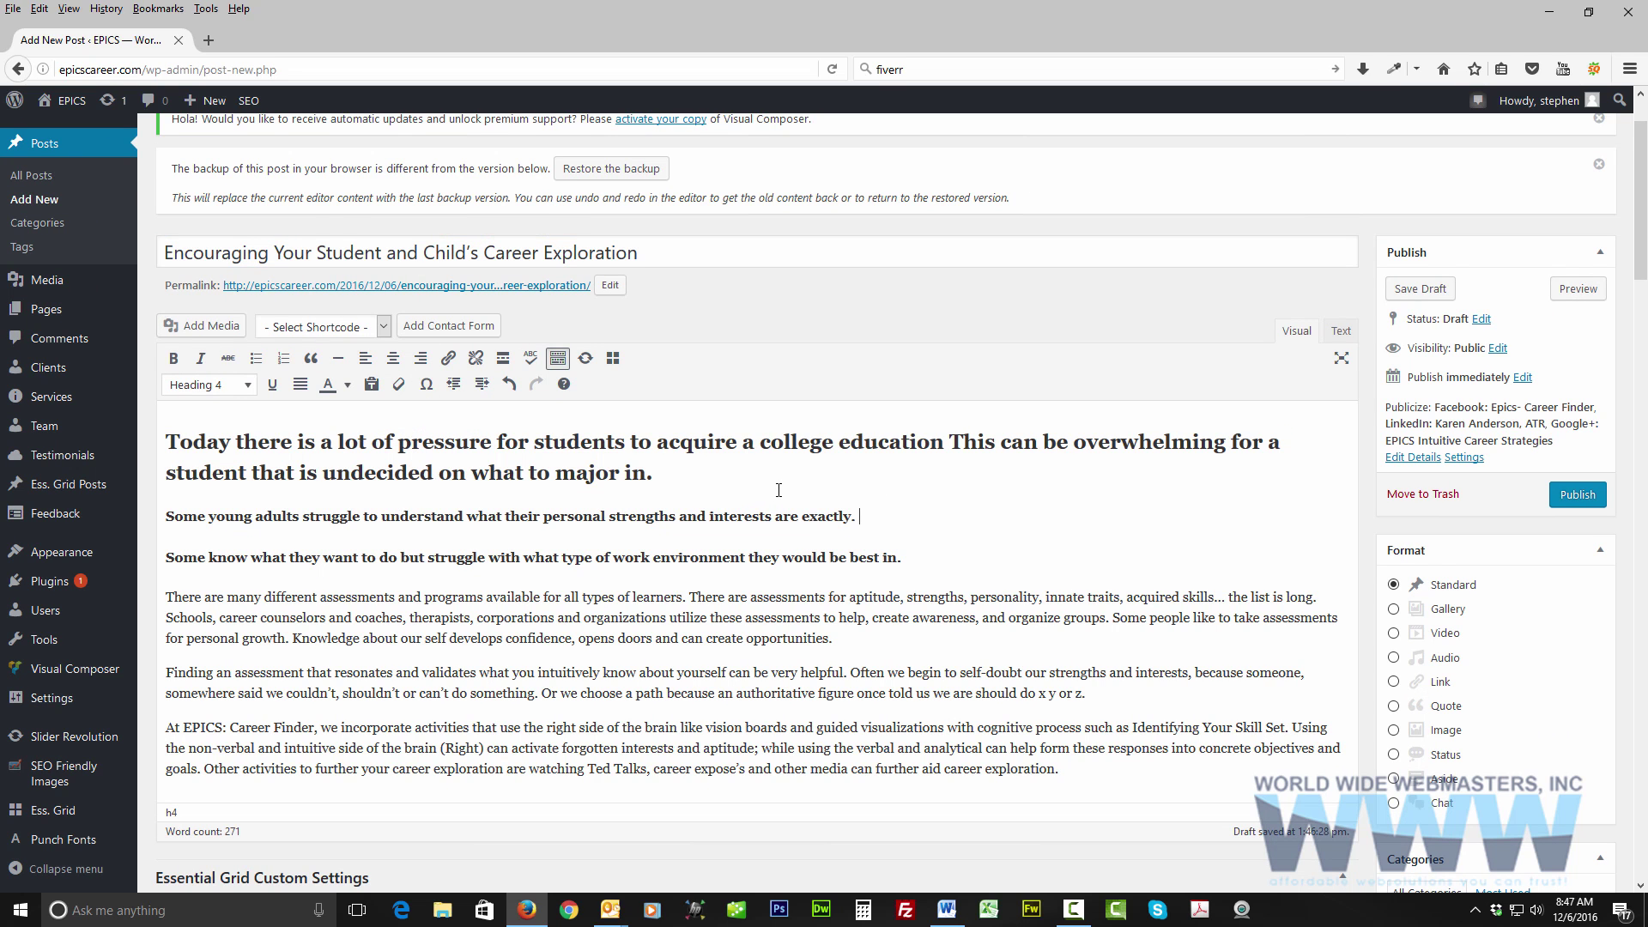
scroll(778, 490, down, 1)
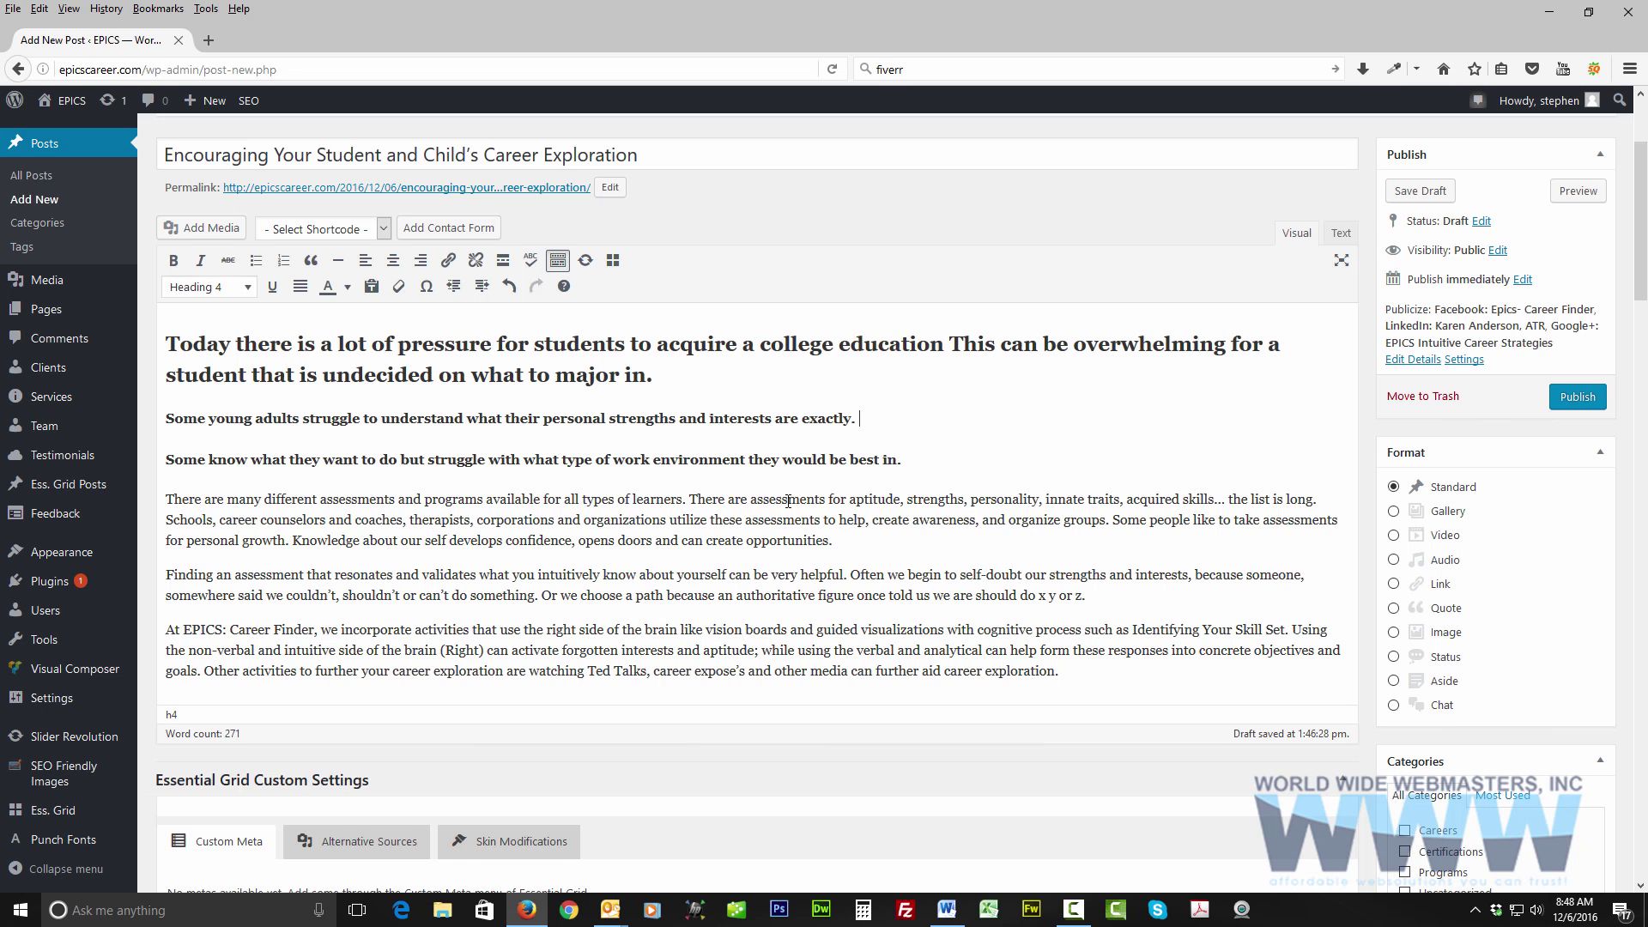
scroll(1086, 540, down, 1)
scroll(573, 335, up, 2)
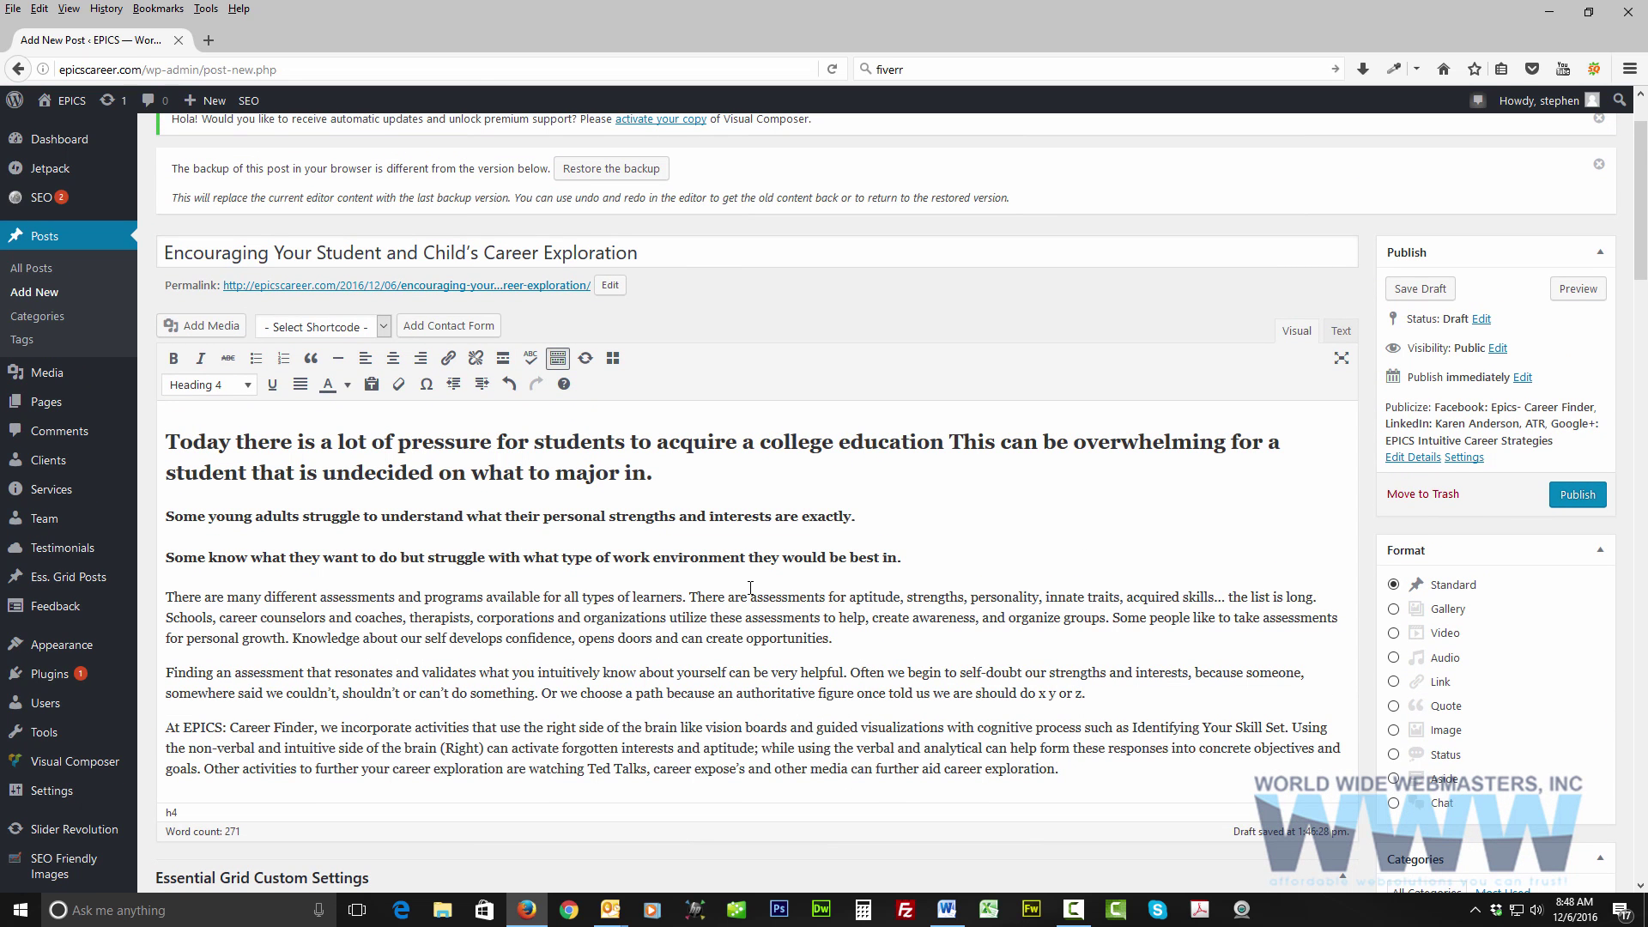
Insert the photo of the smiling graduate in cap and gown from the media library at the start of the opening heading.
click(169, 440)
click(196, 332)
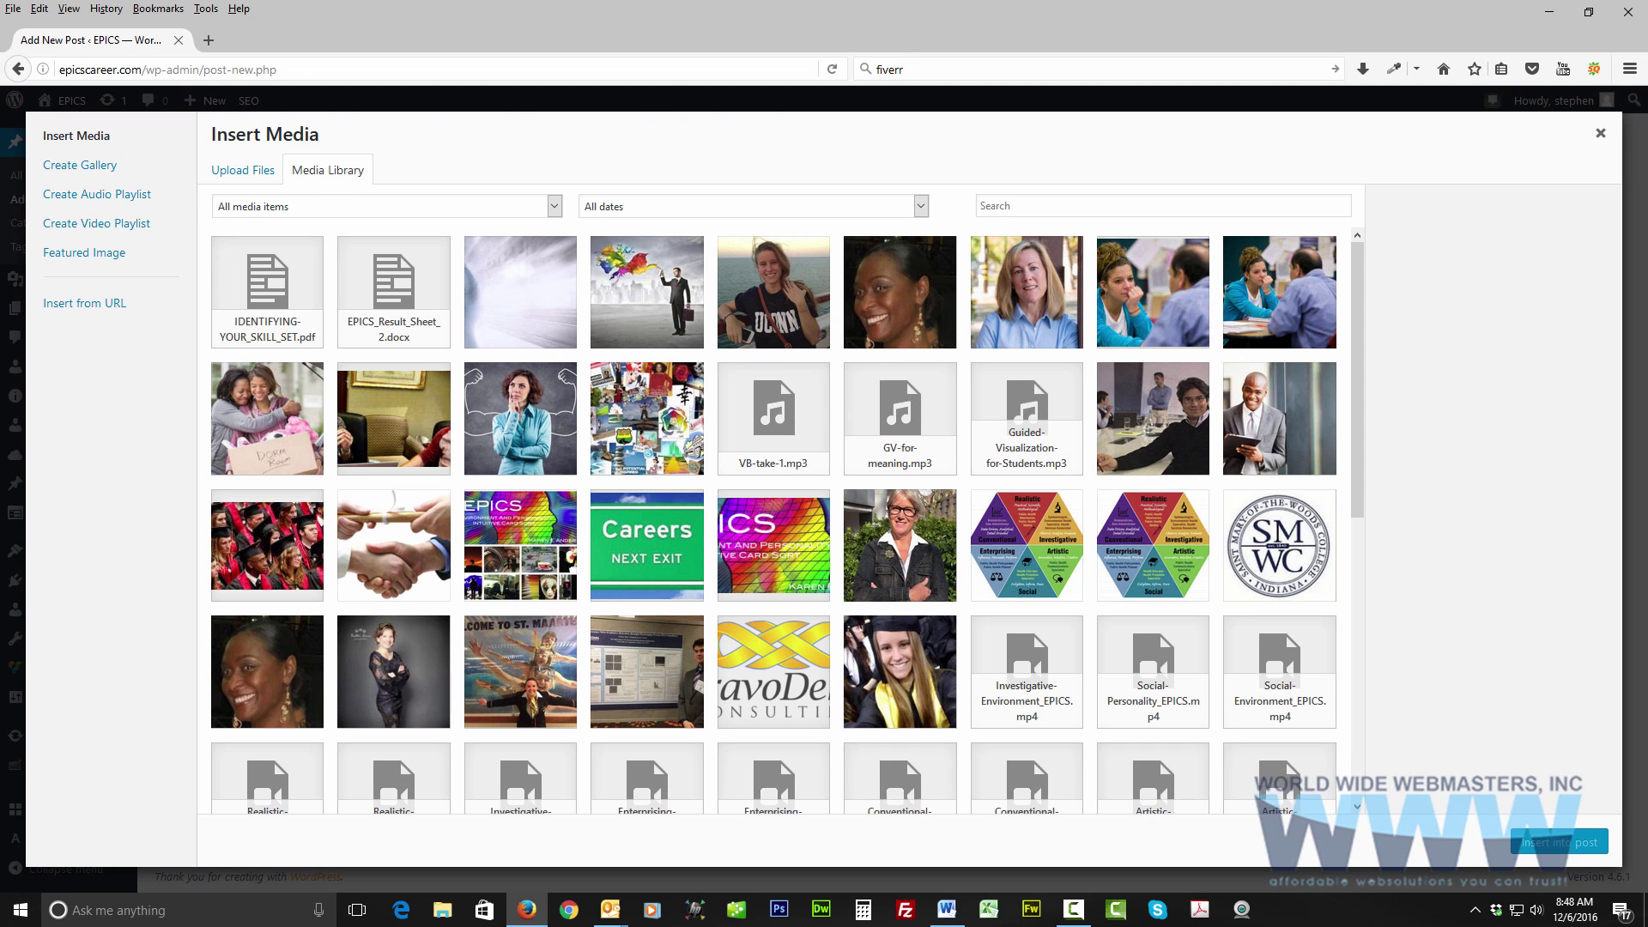
click(1600, 133)
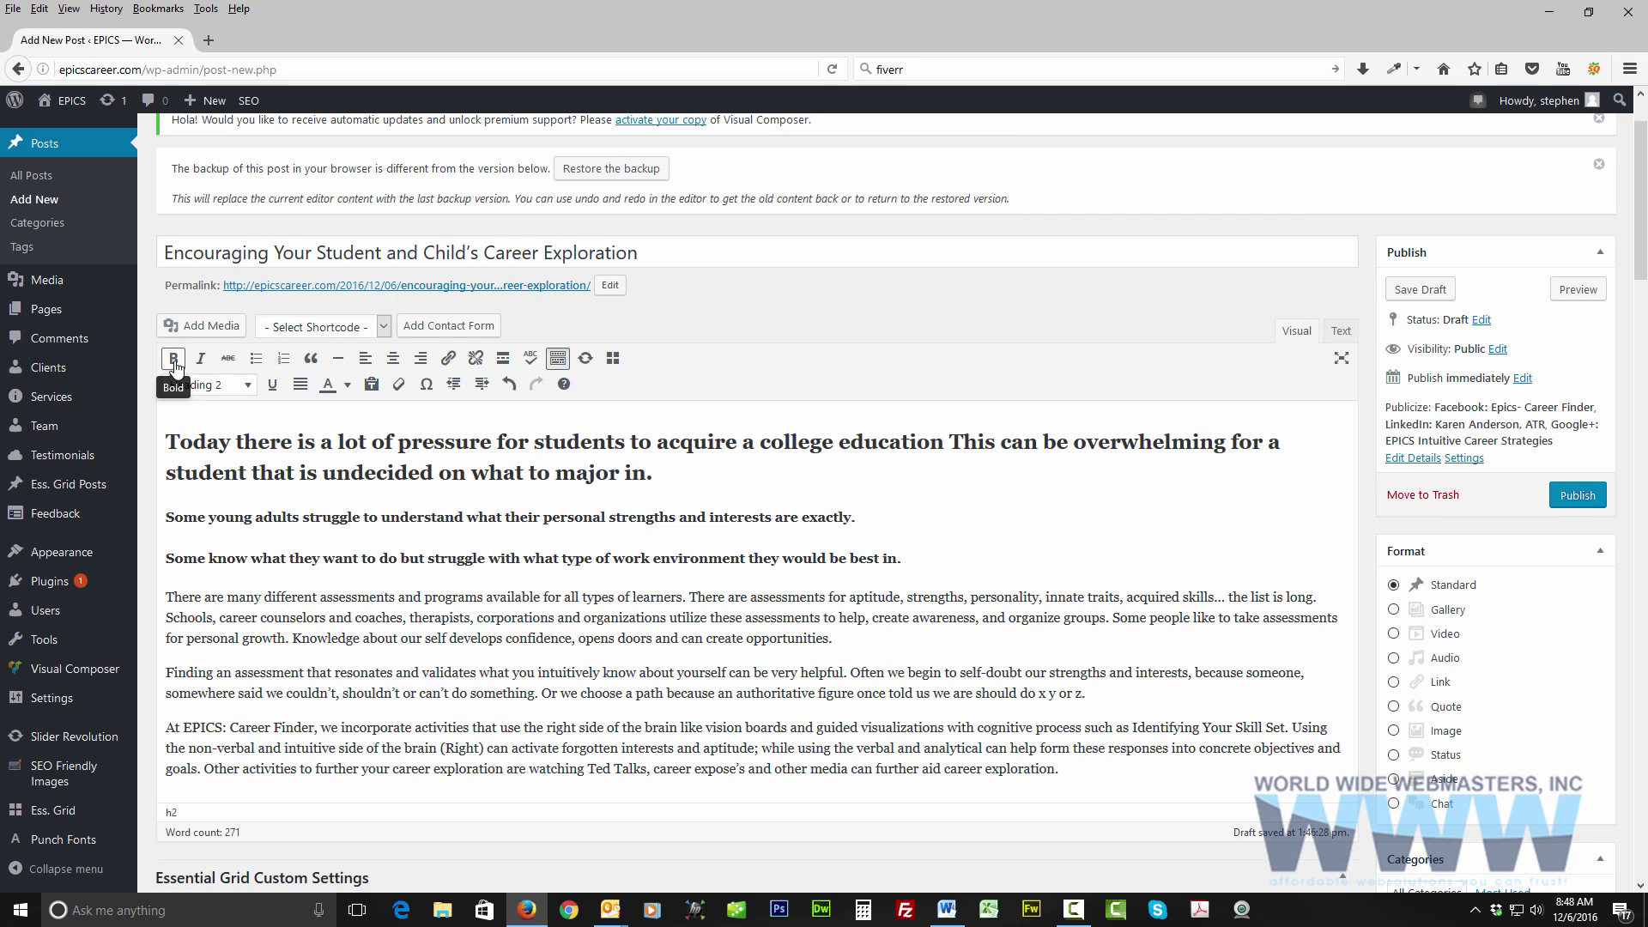
click(202, 326)
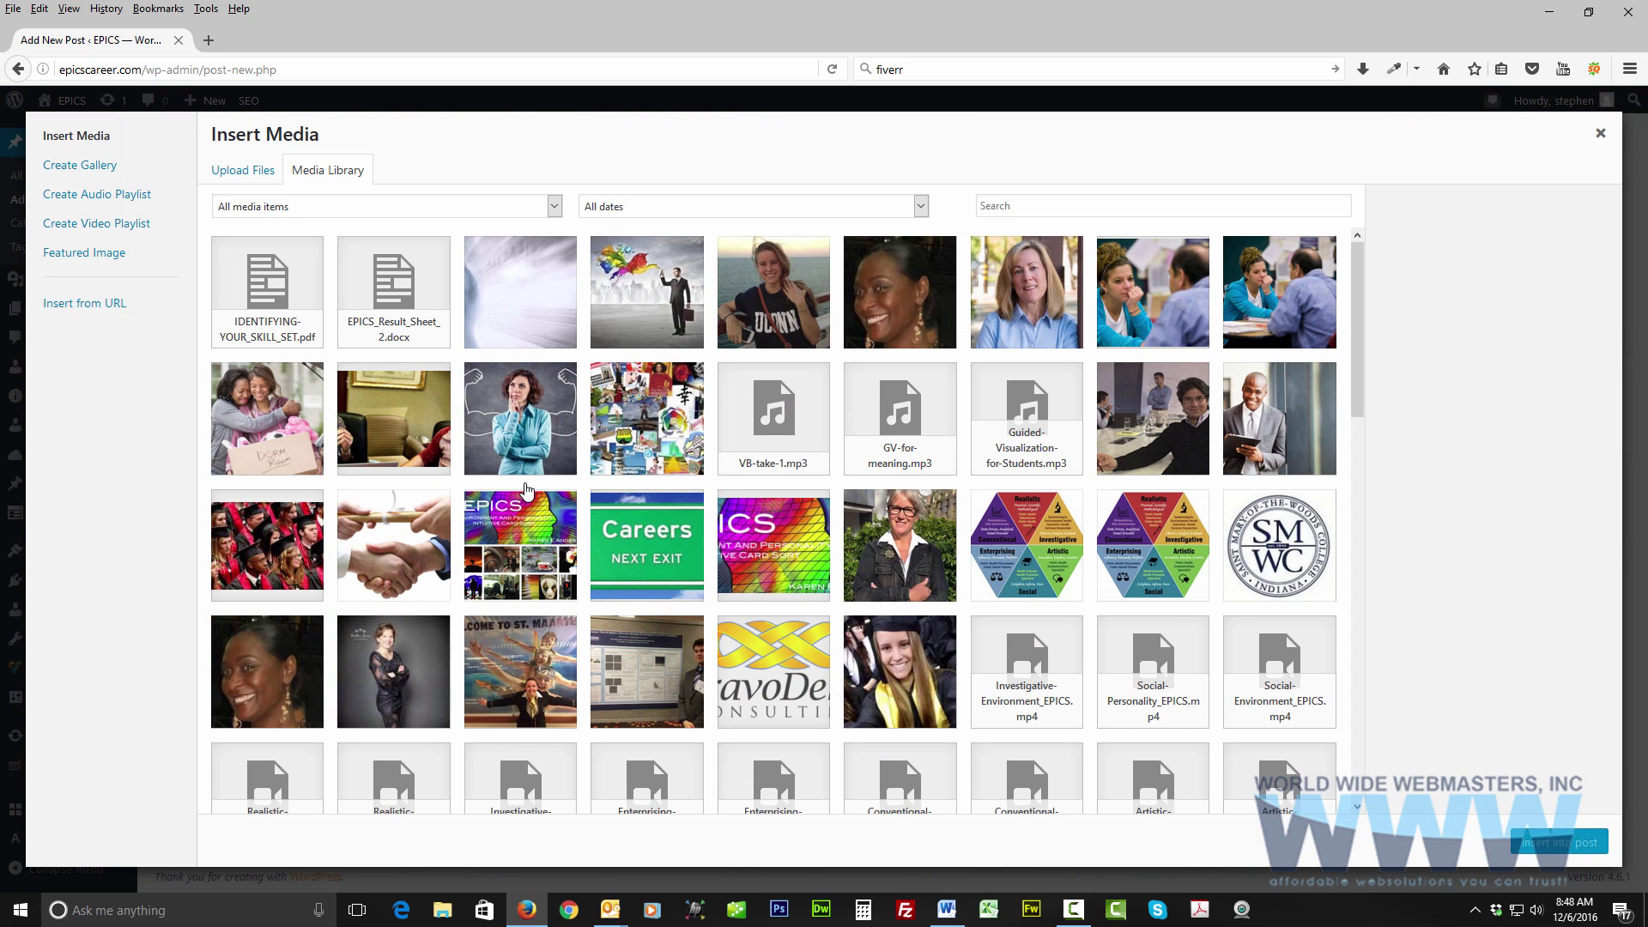
scroll(527, 489, down, 2)
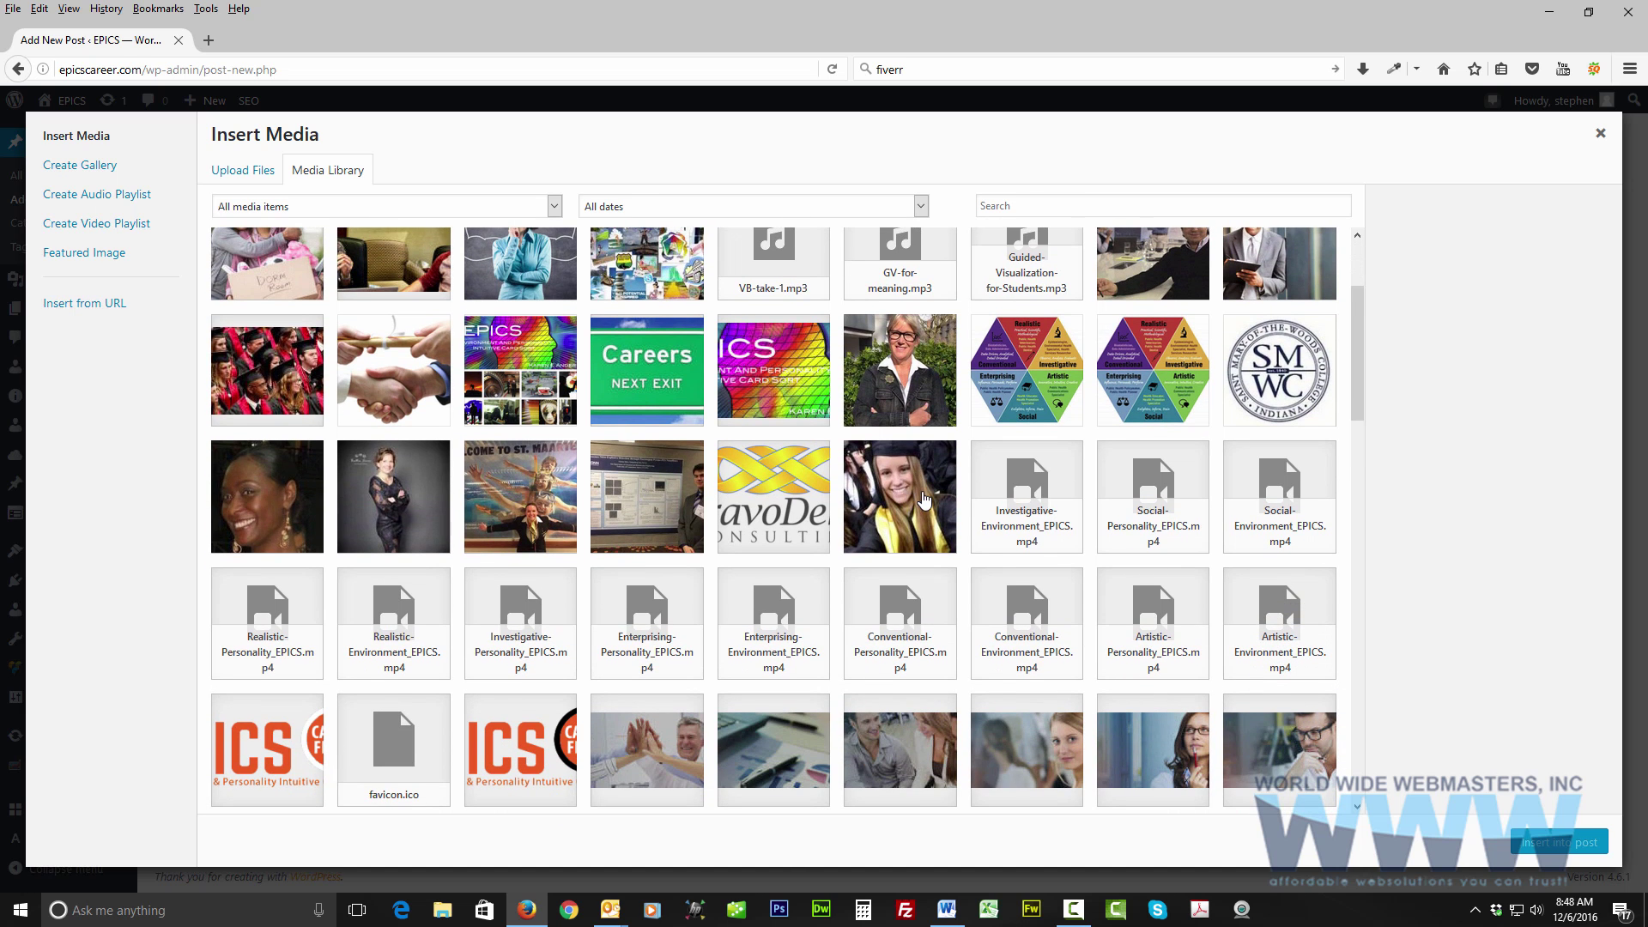
scroll(923, 498, down, 8)
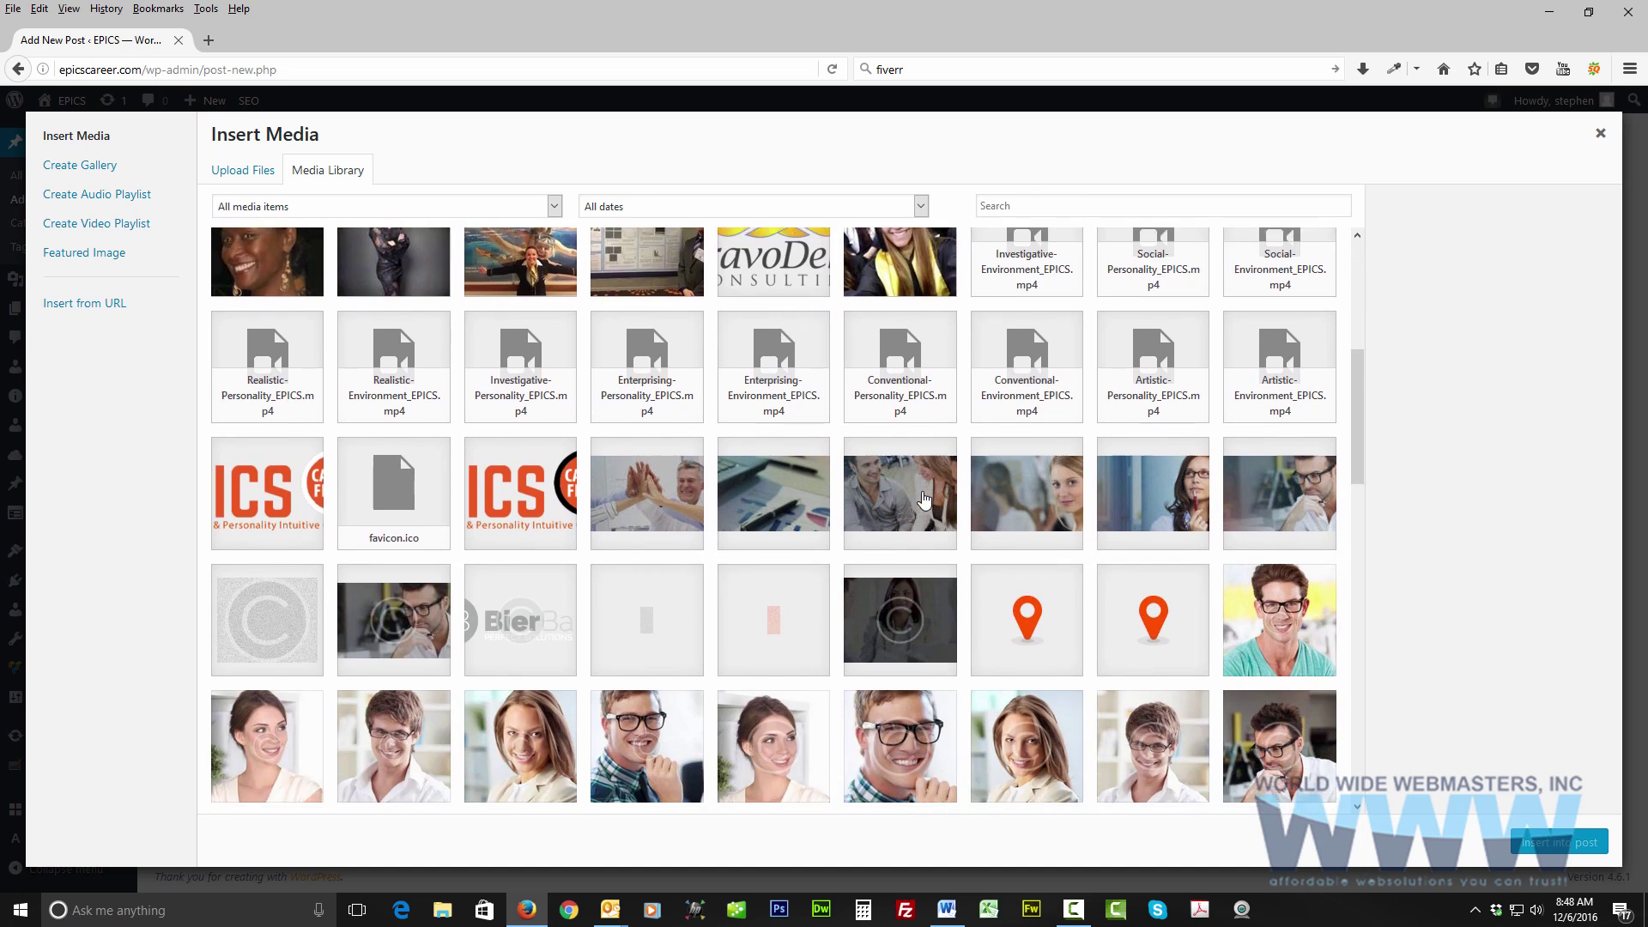
scroll(923, 497, down, 4)
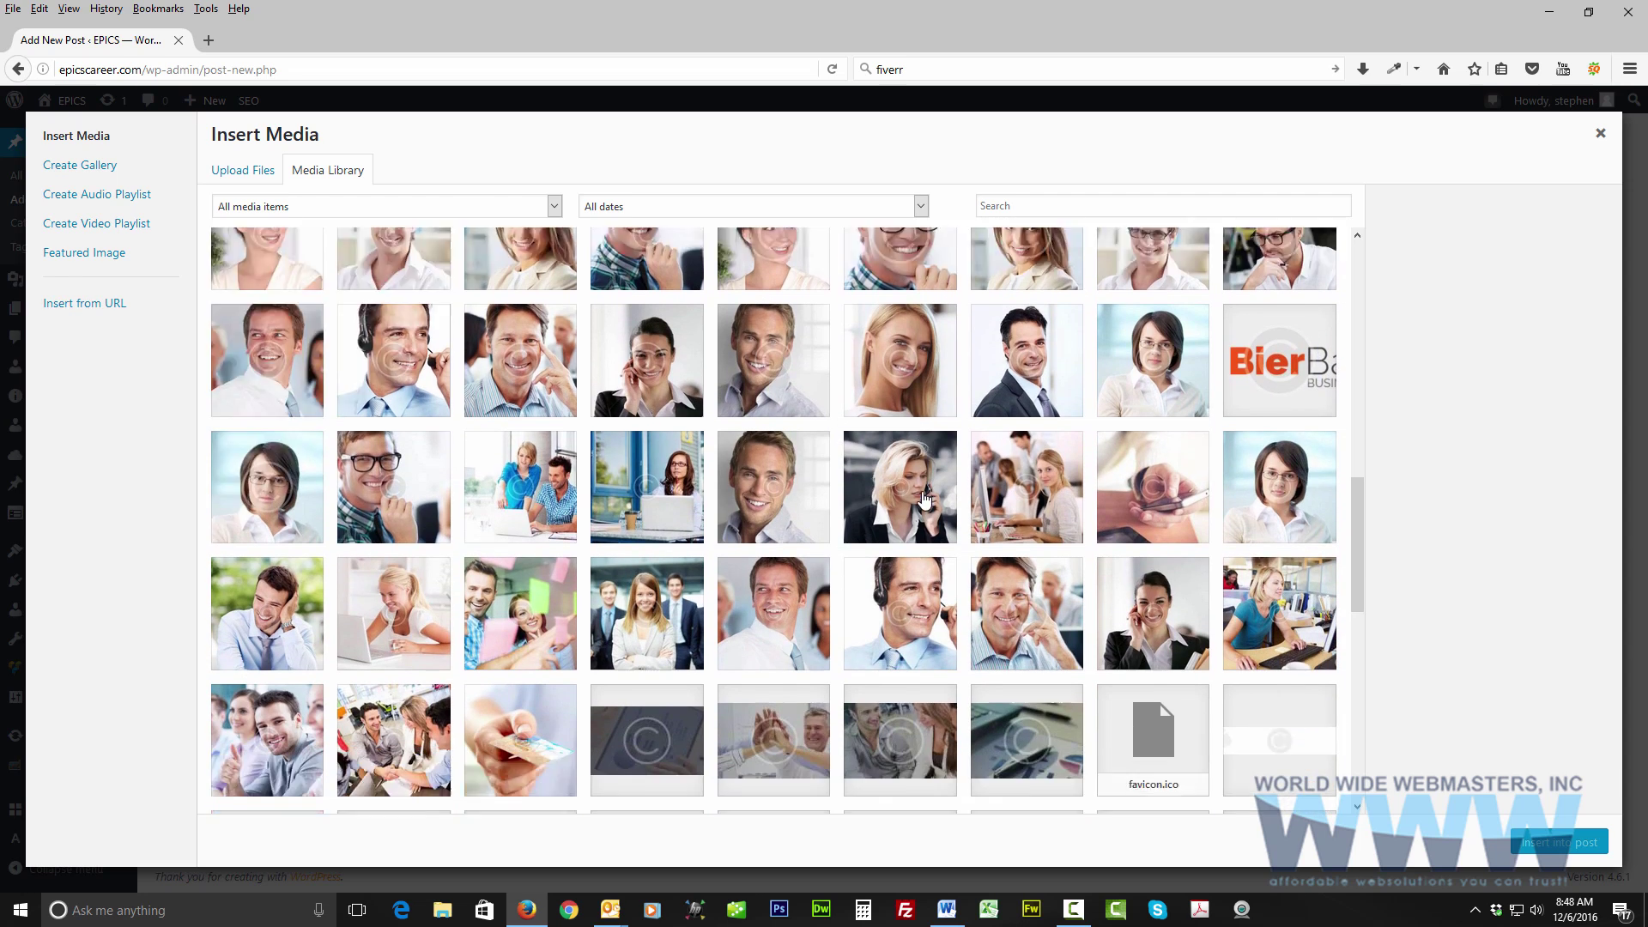
scroll(923, 498, up, 9)
scroll(923, 498, up, 4)
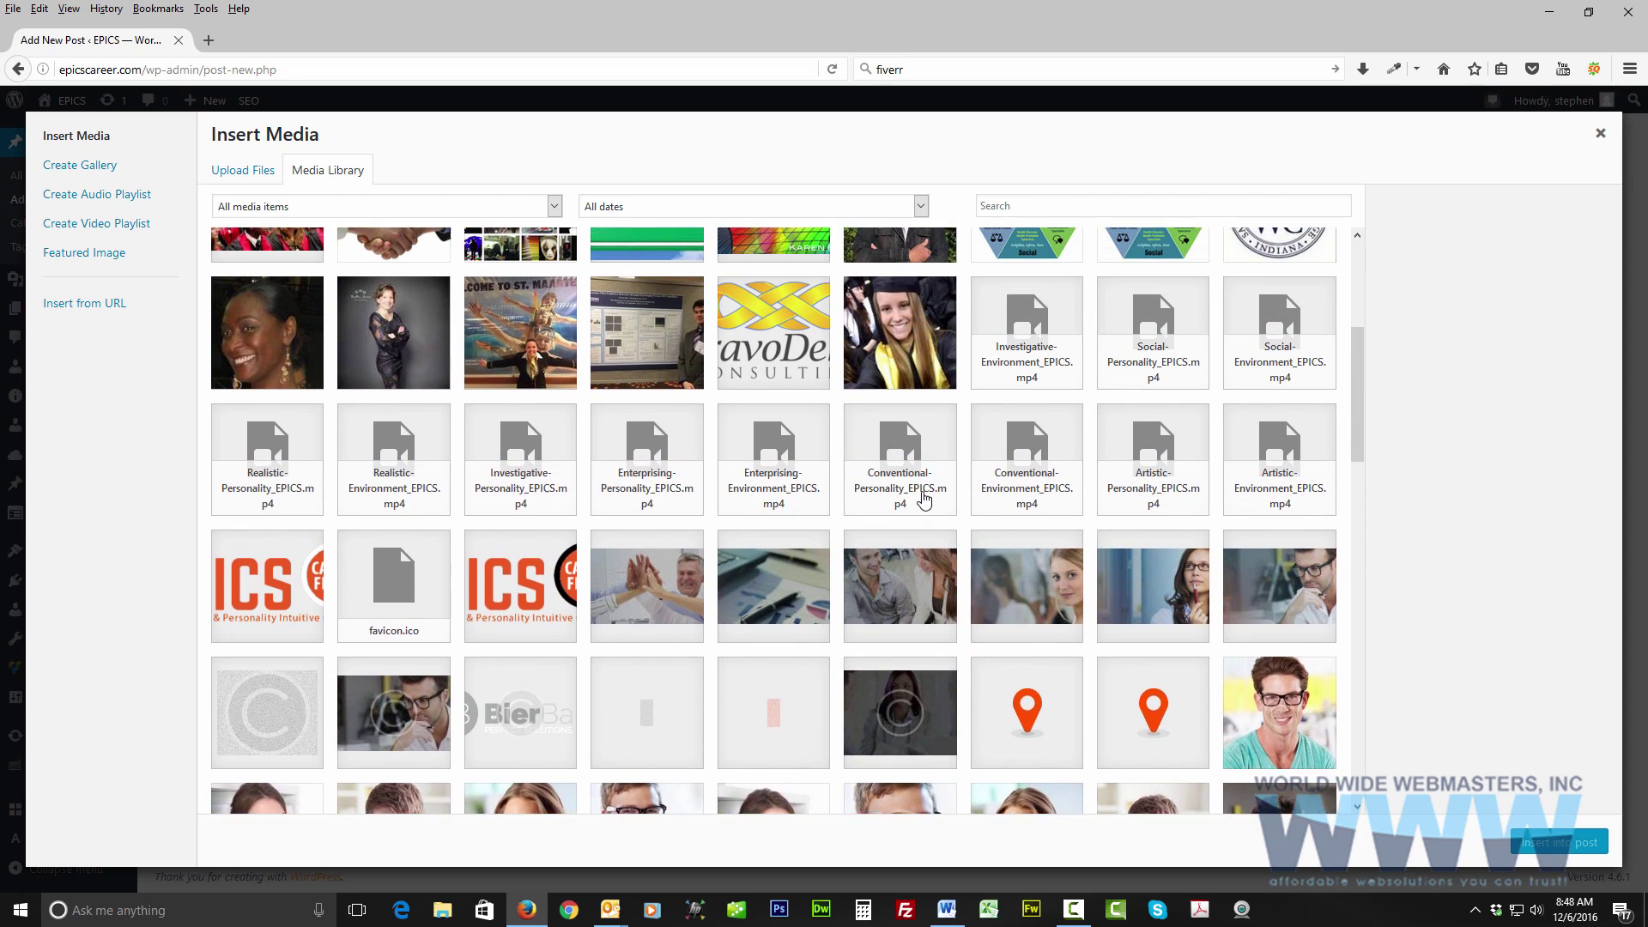
click(910, 497)
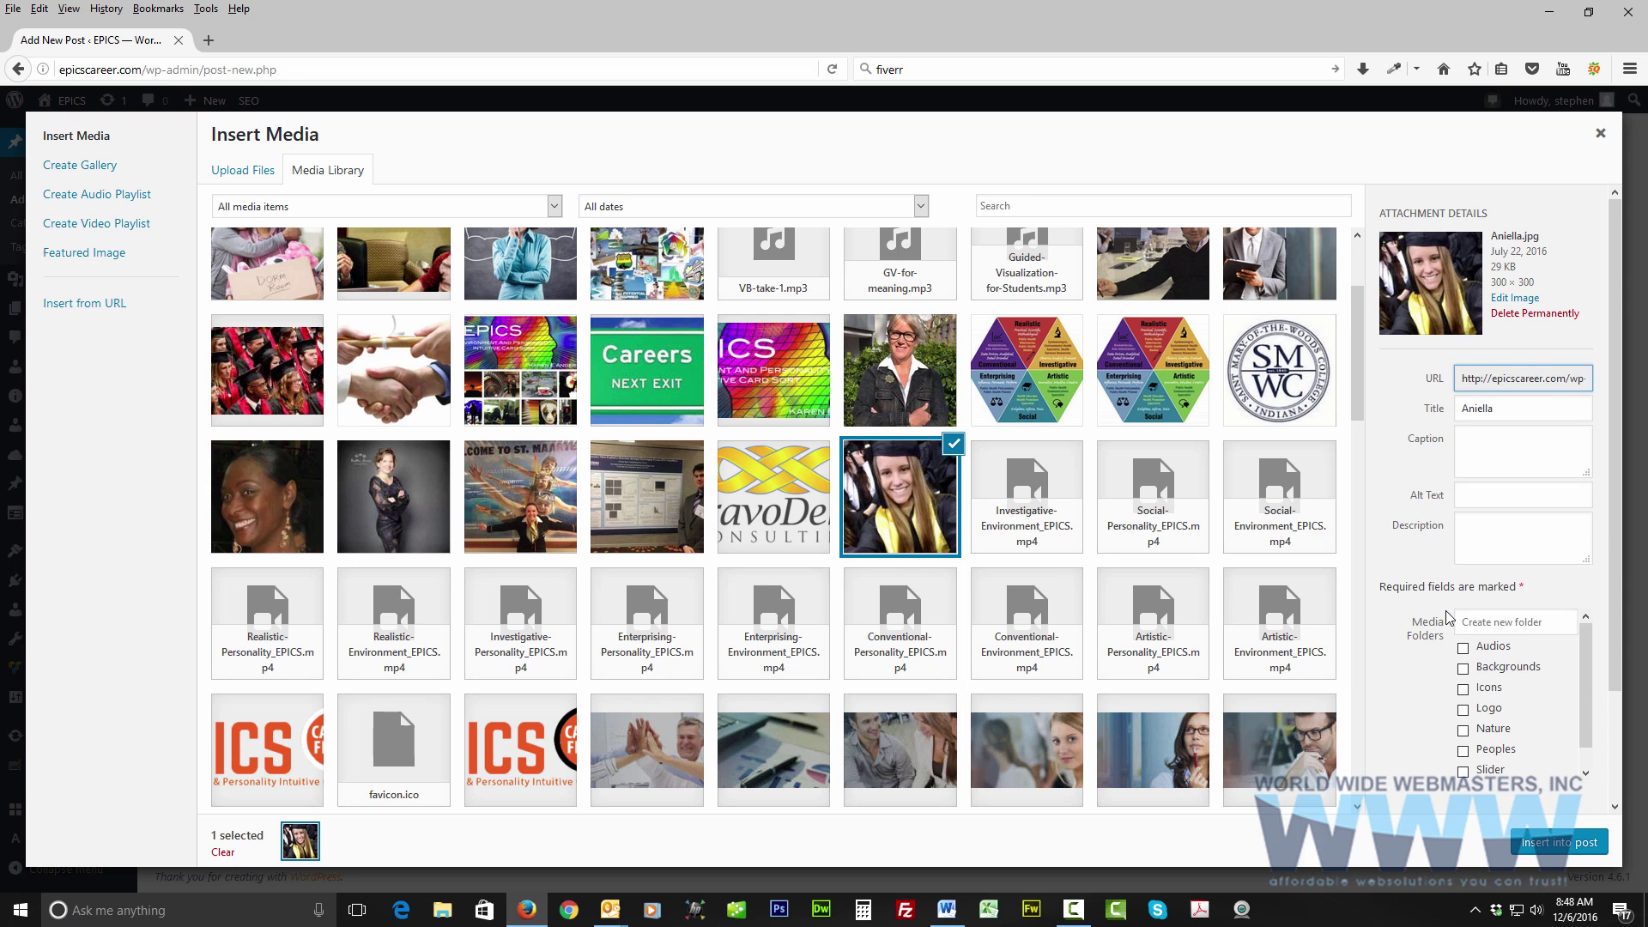
scroll(1566, 713, down, 2)
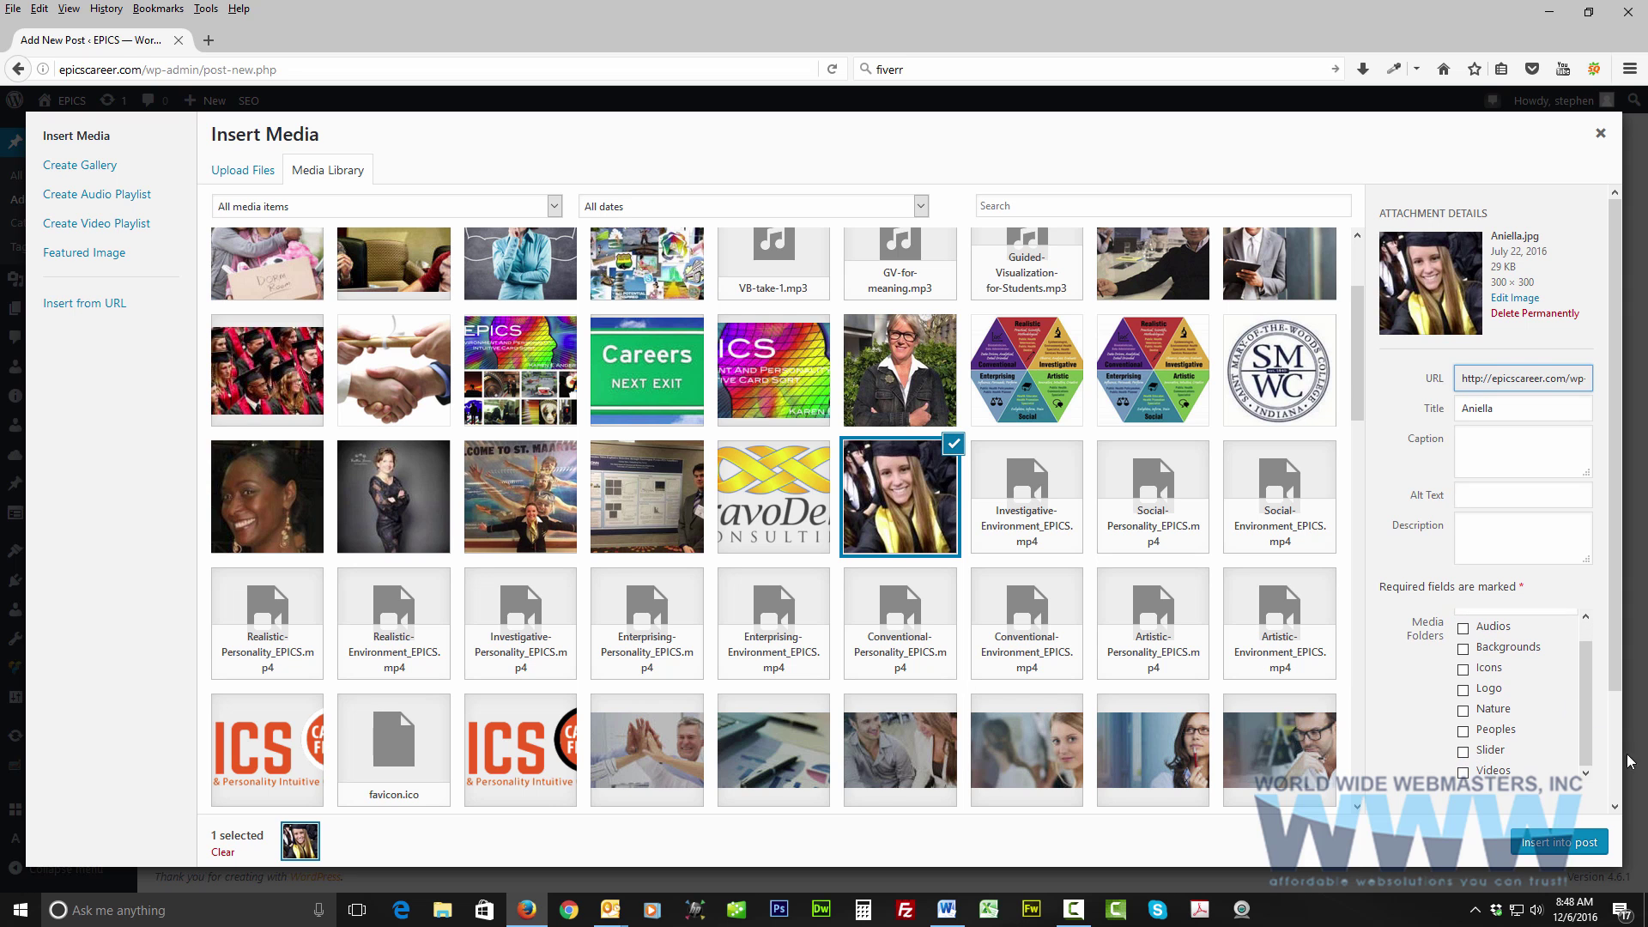
click(1552, 847)
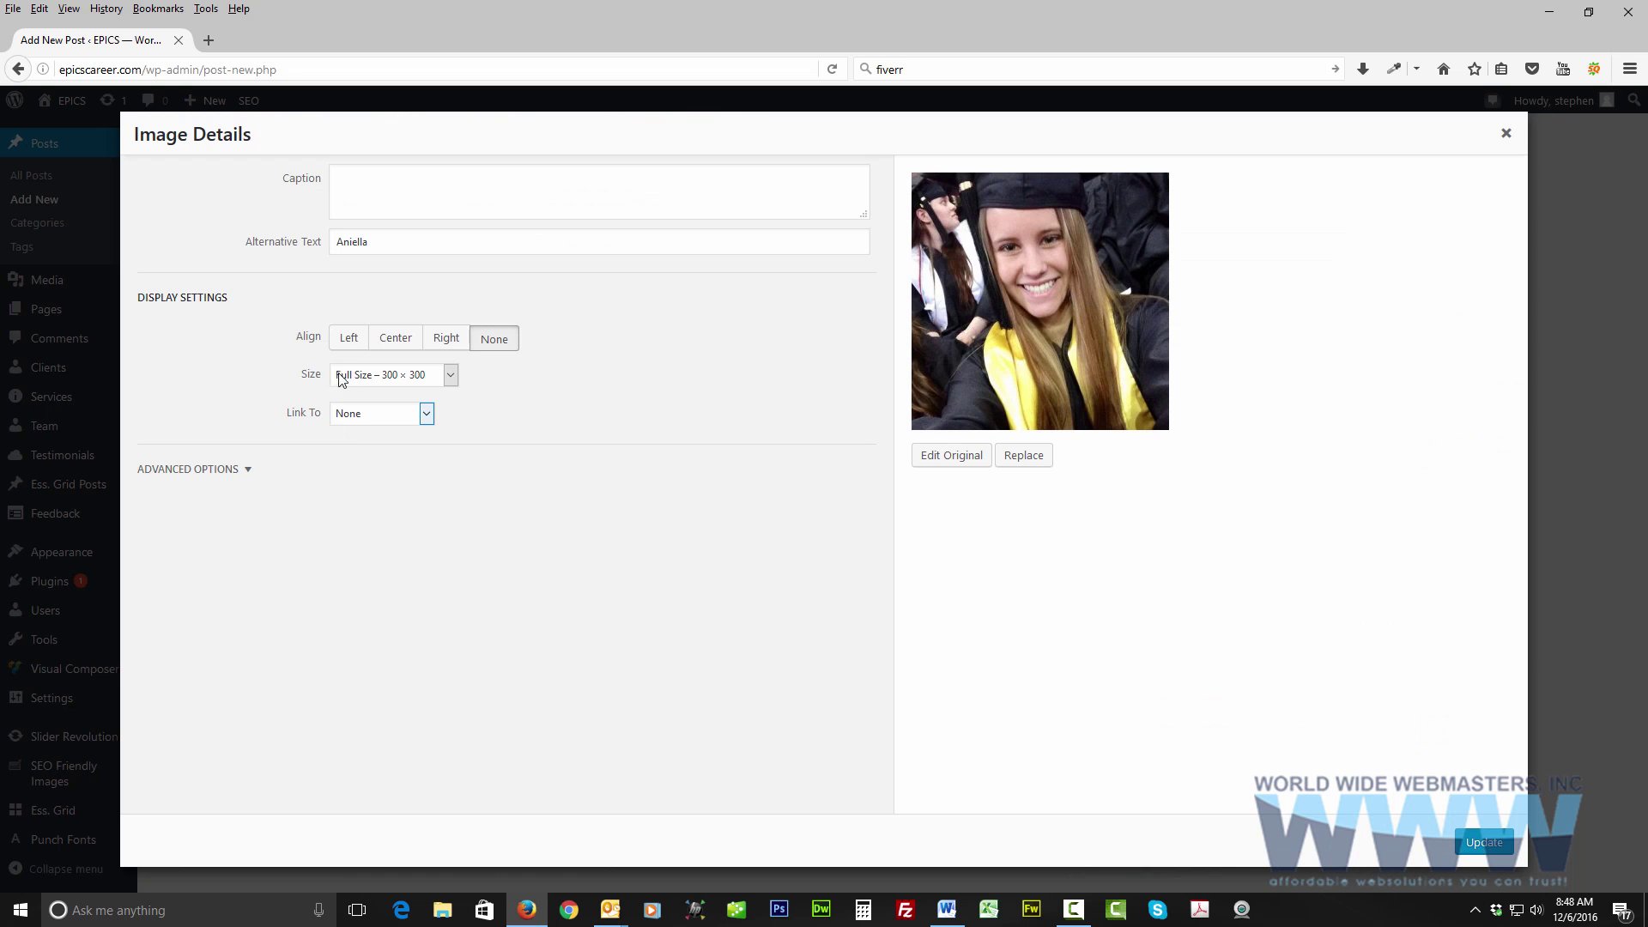
Align the graduate photo left and set its size to Thumbnail – 150 × 150, applying the image changes.
click(348, 342)
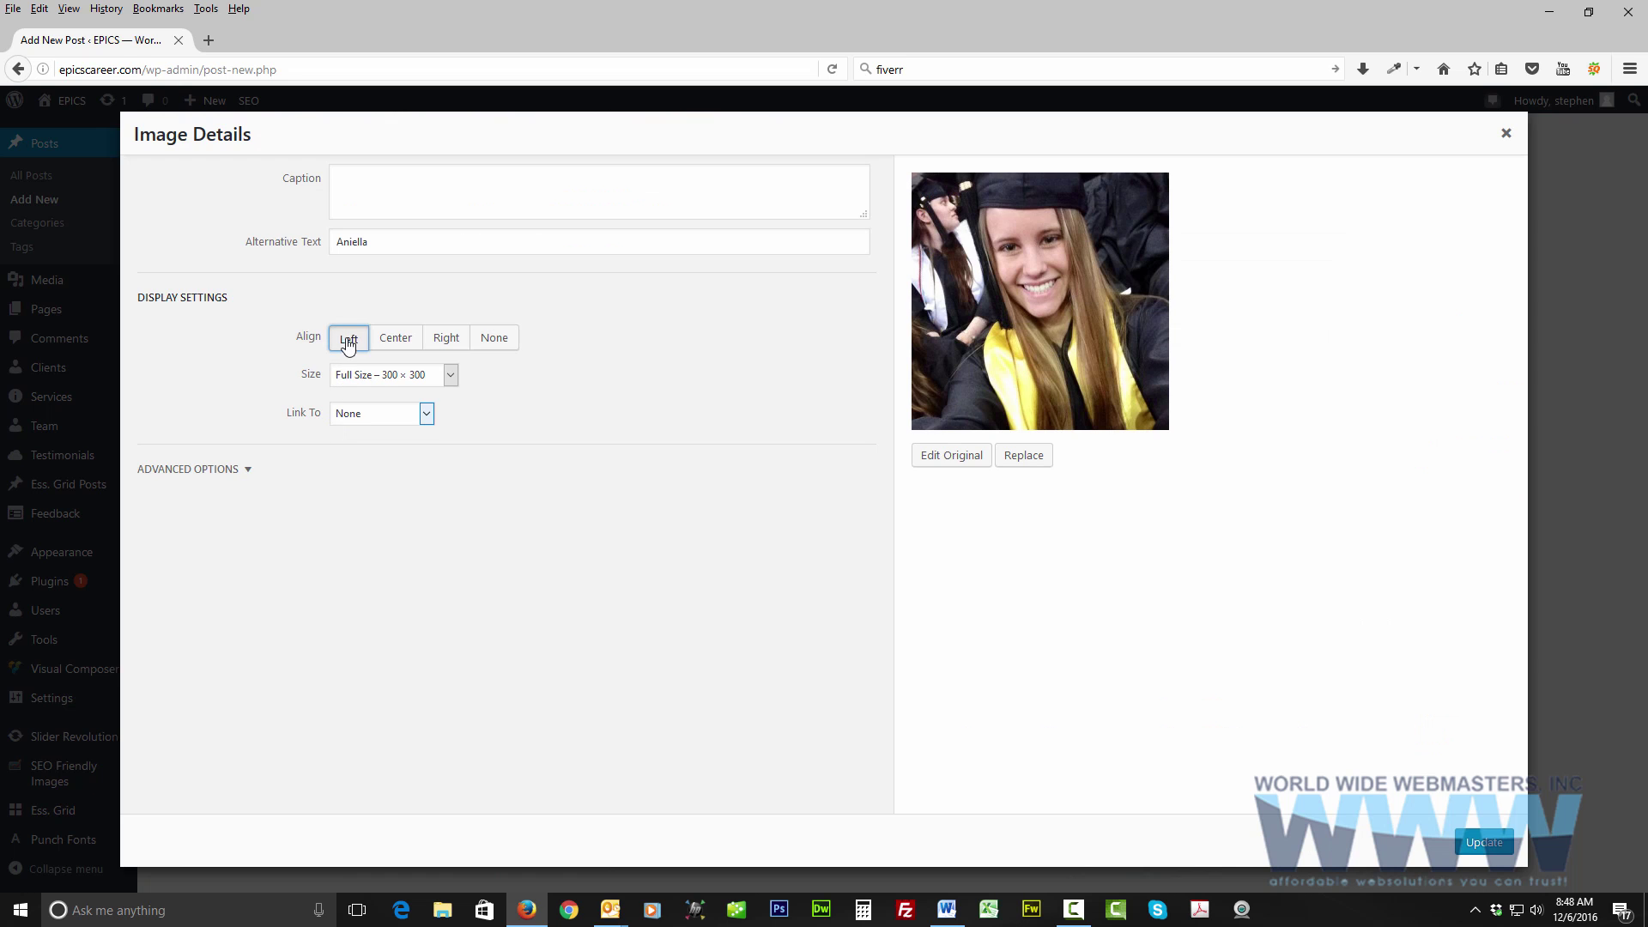
click(391, 383)
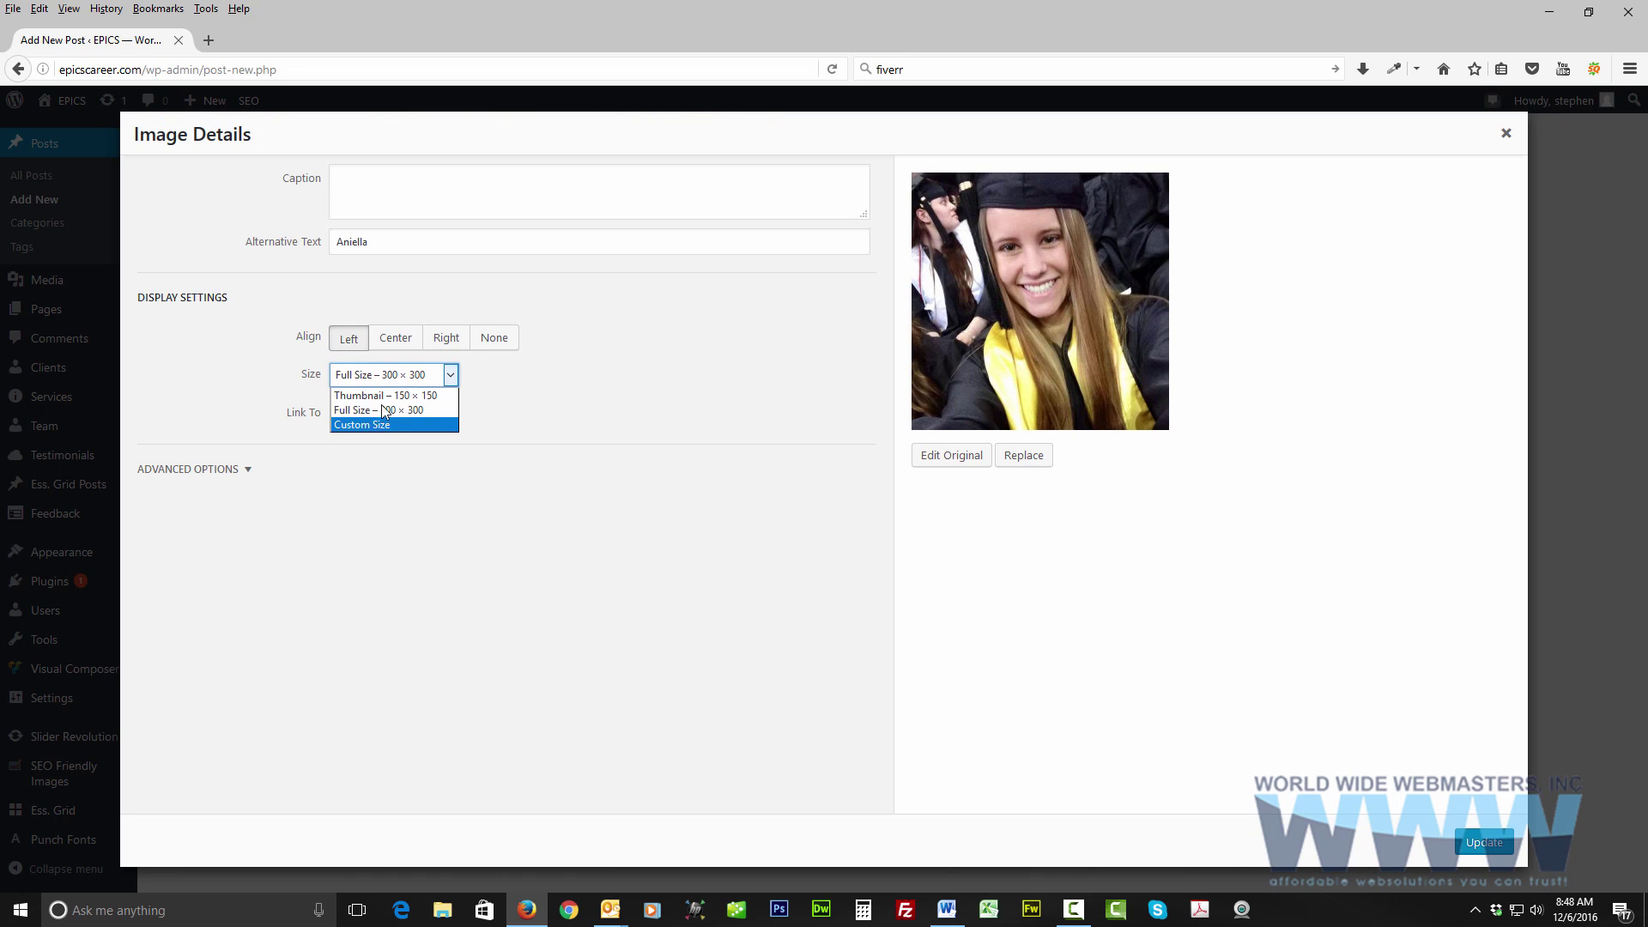
click(379, 397)
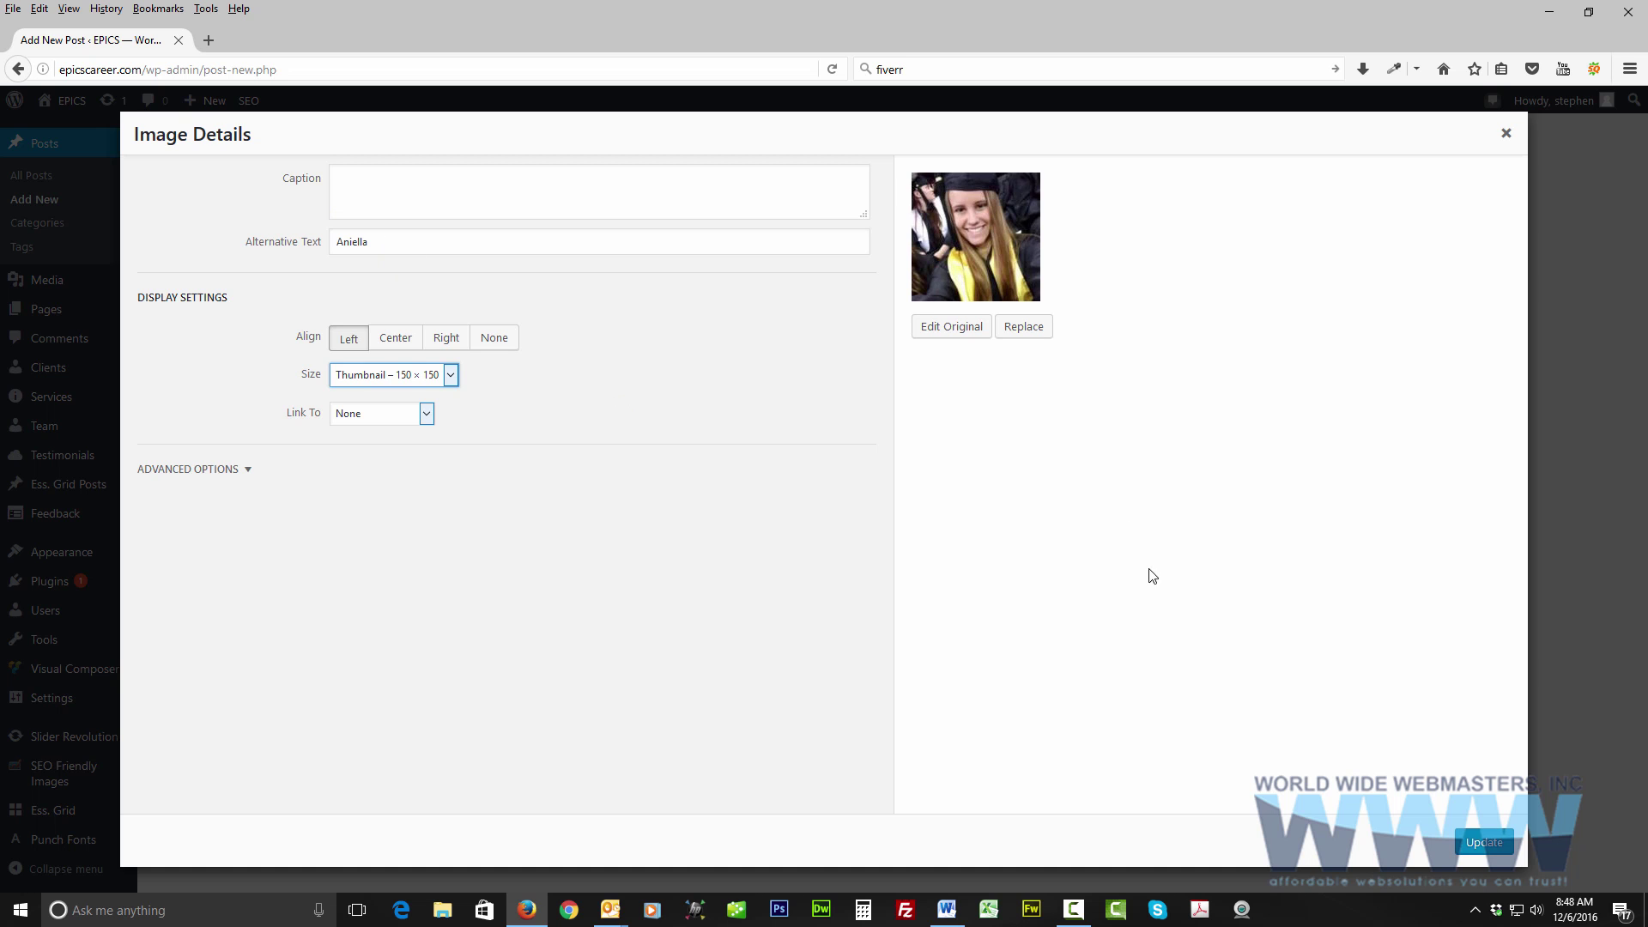
click(1477, 844)
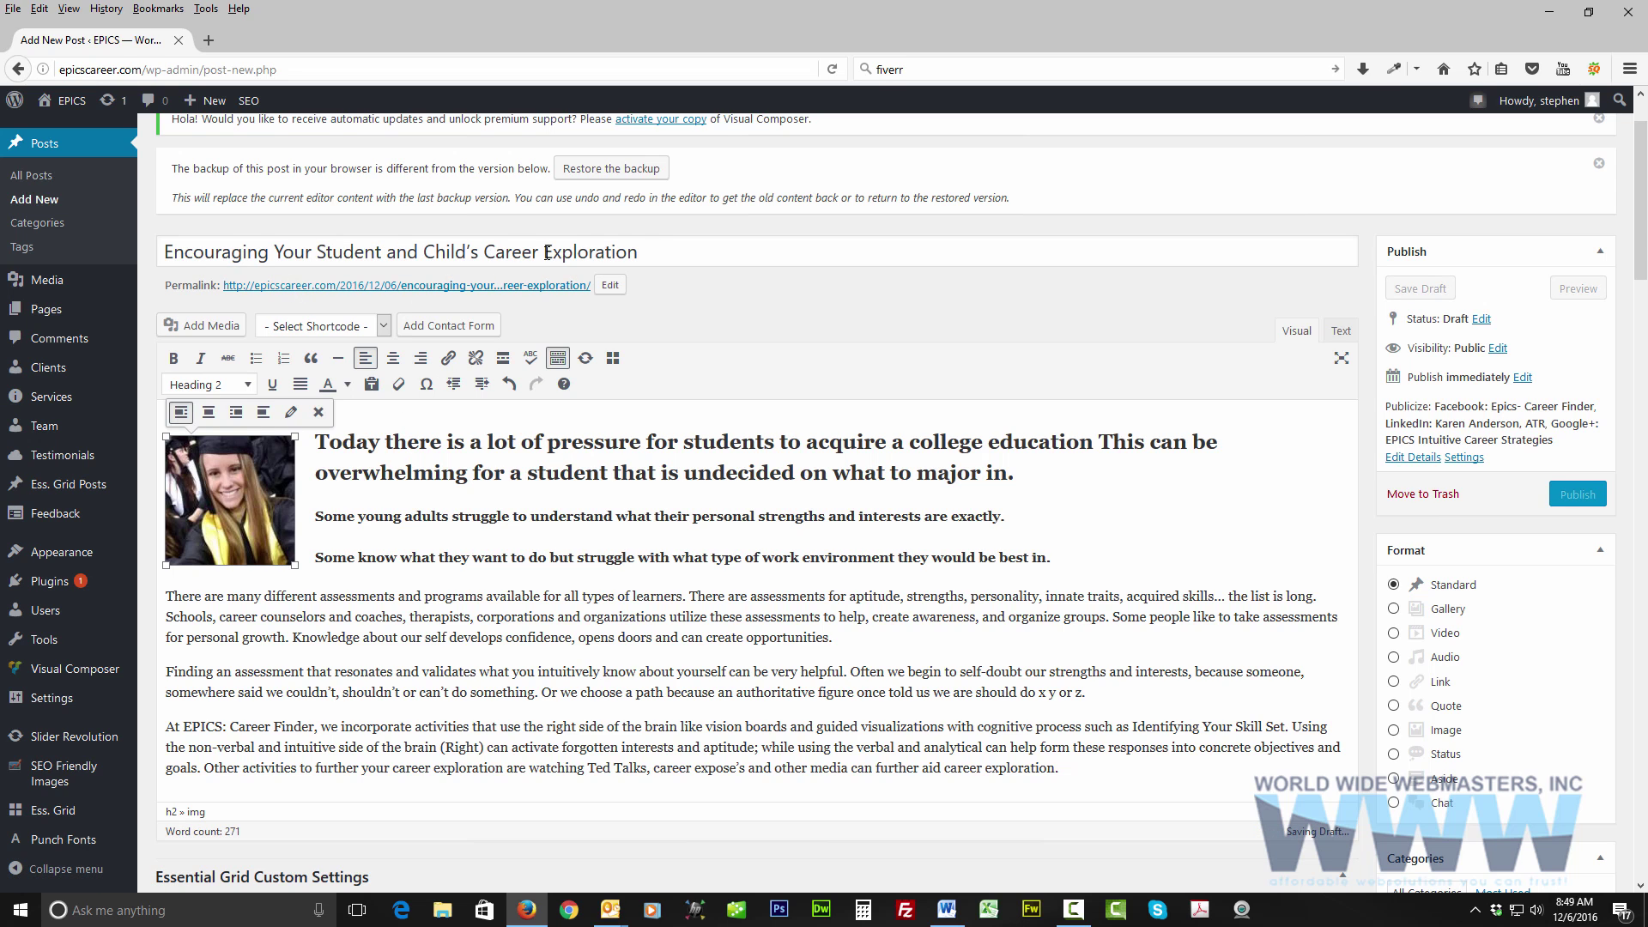
Set the graduate photo's title attribute and alternative text to "Encouraging Your Student and Child's Career Exploration", copied from the post title, and apply the image changes.
drag(660, 247, 102, 273)
key(ctrl+c)
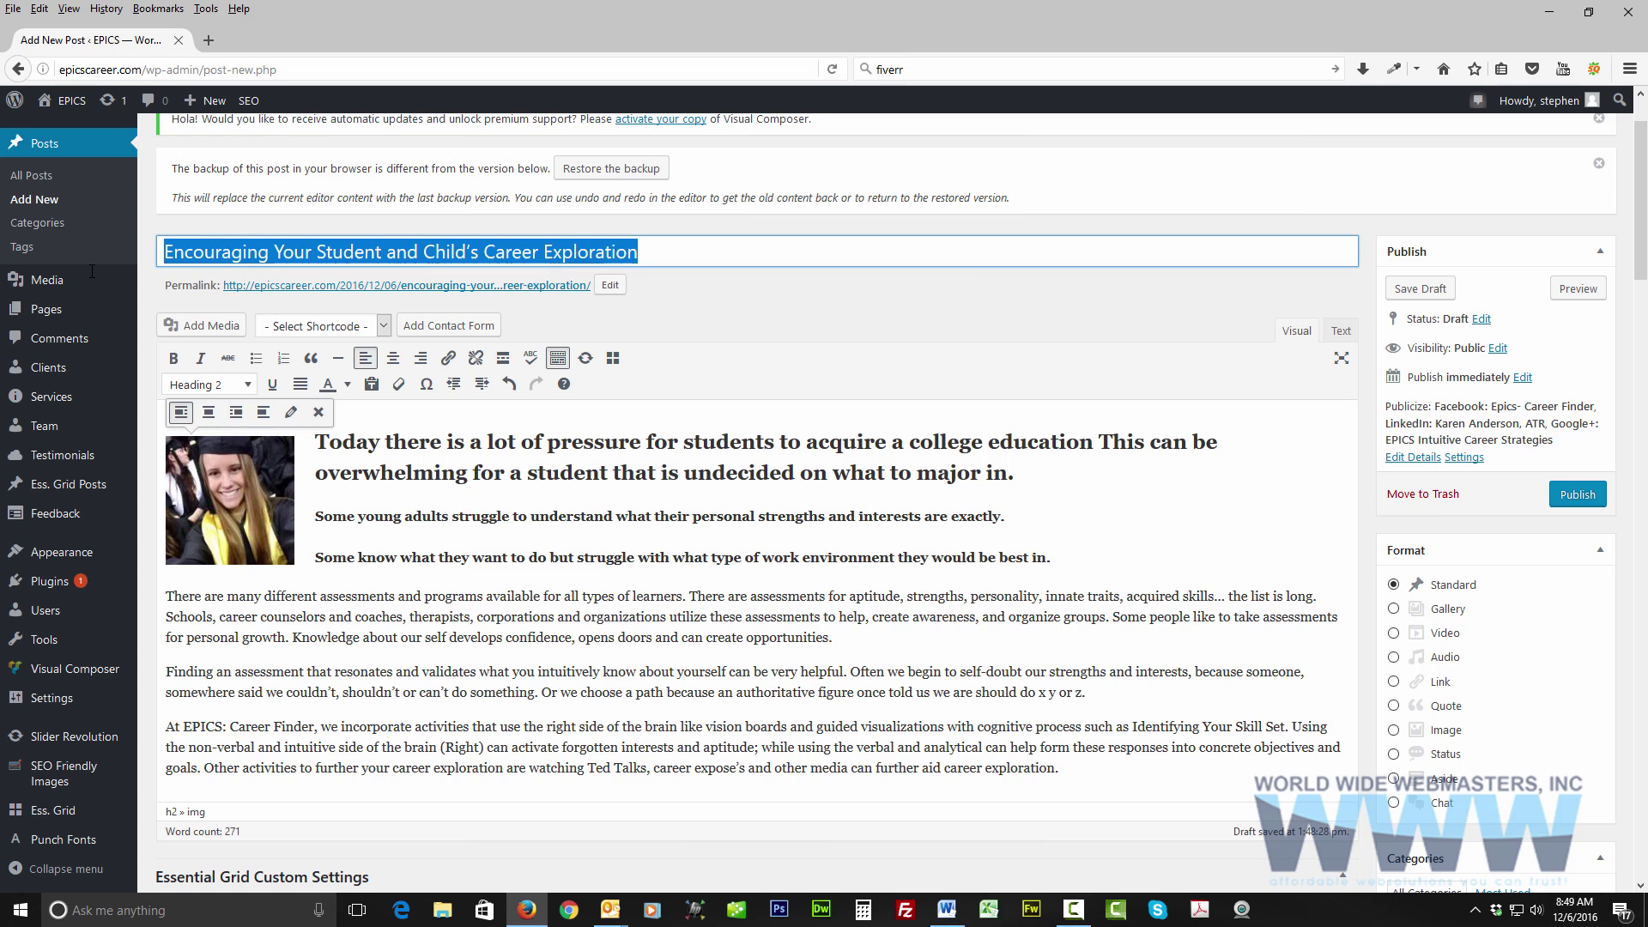
click(289, 415)
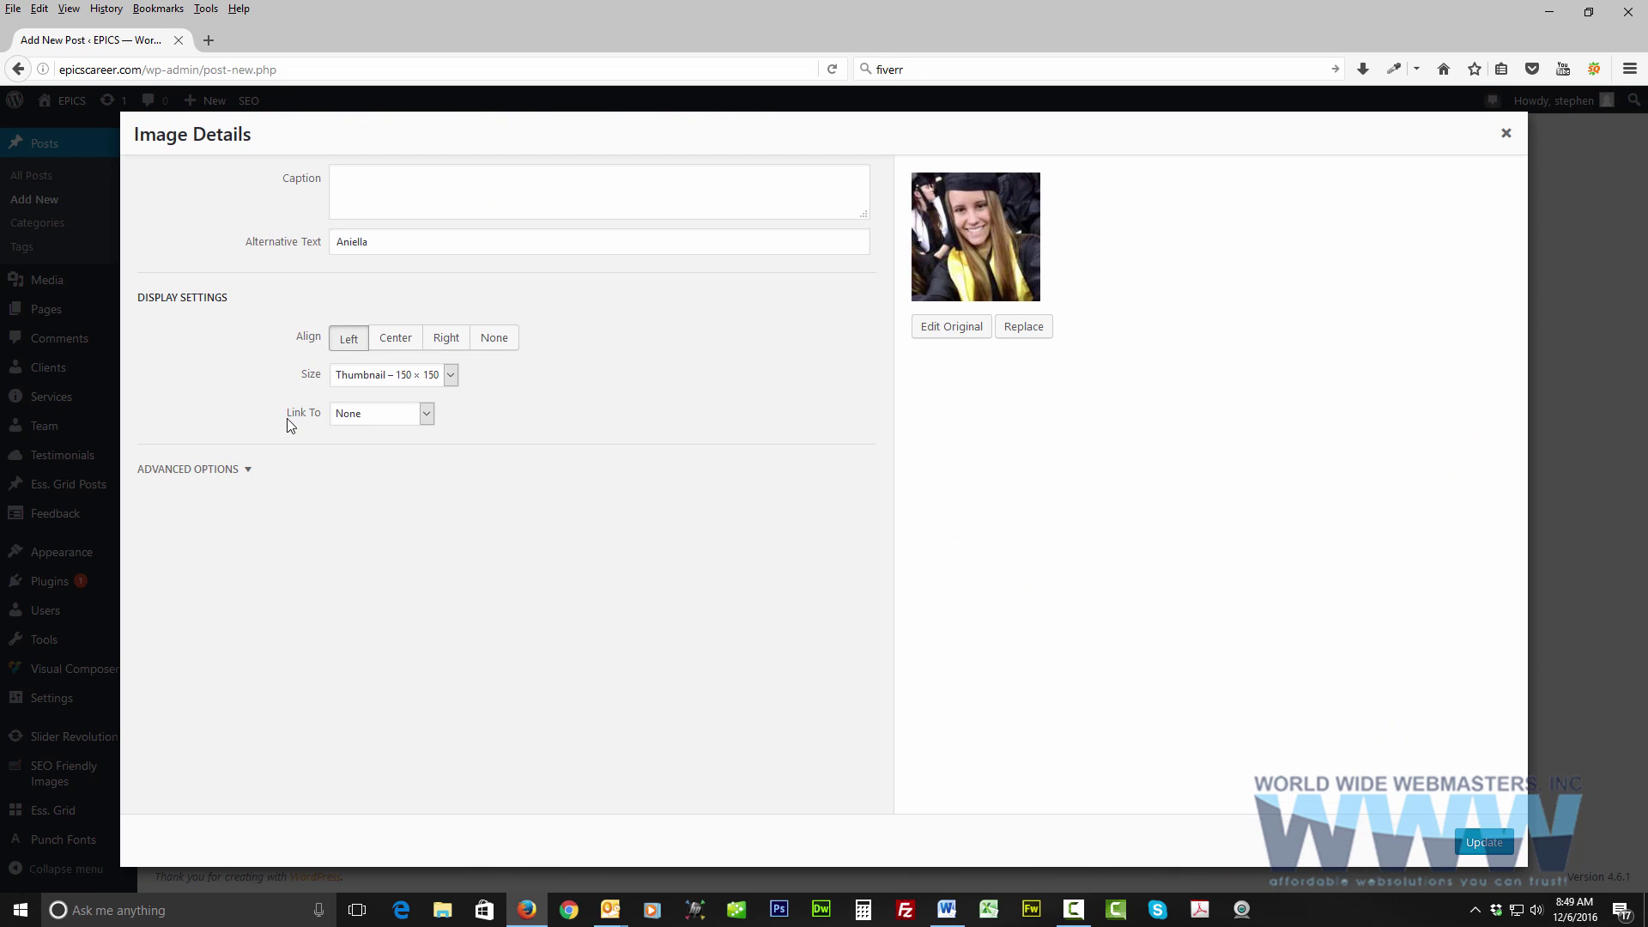
click(246, 472)
click(384, 508)
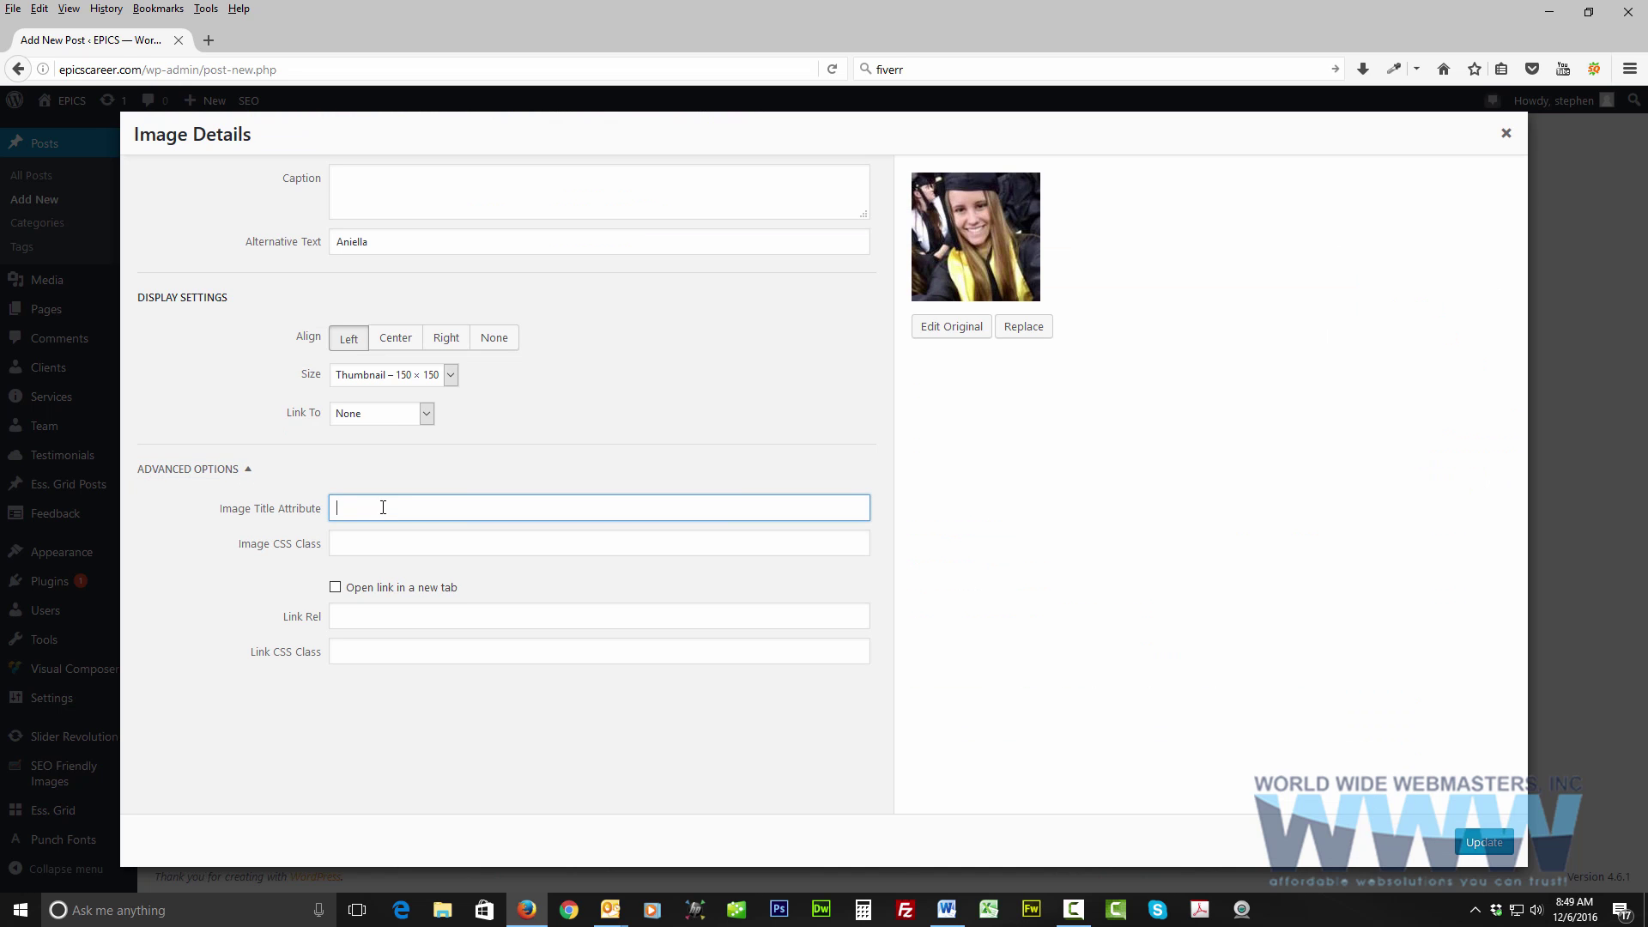
key(ctrl+v)
drag(389, 243, 220, 243)
key(ctrl+v)
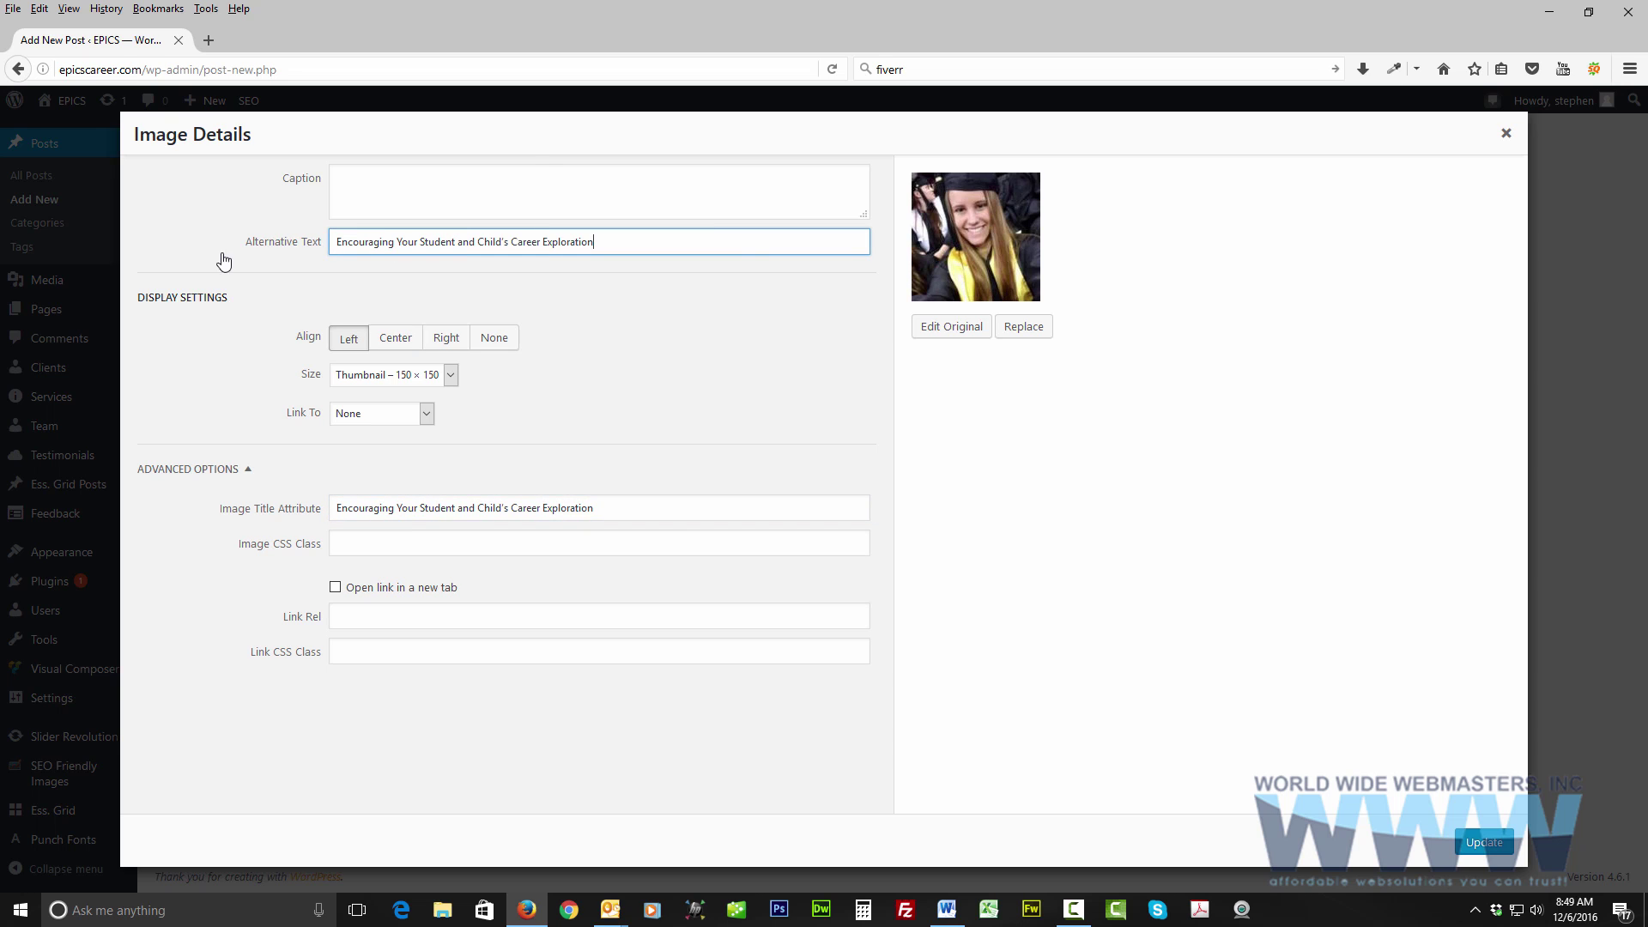
click(514, 180)
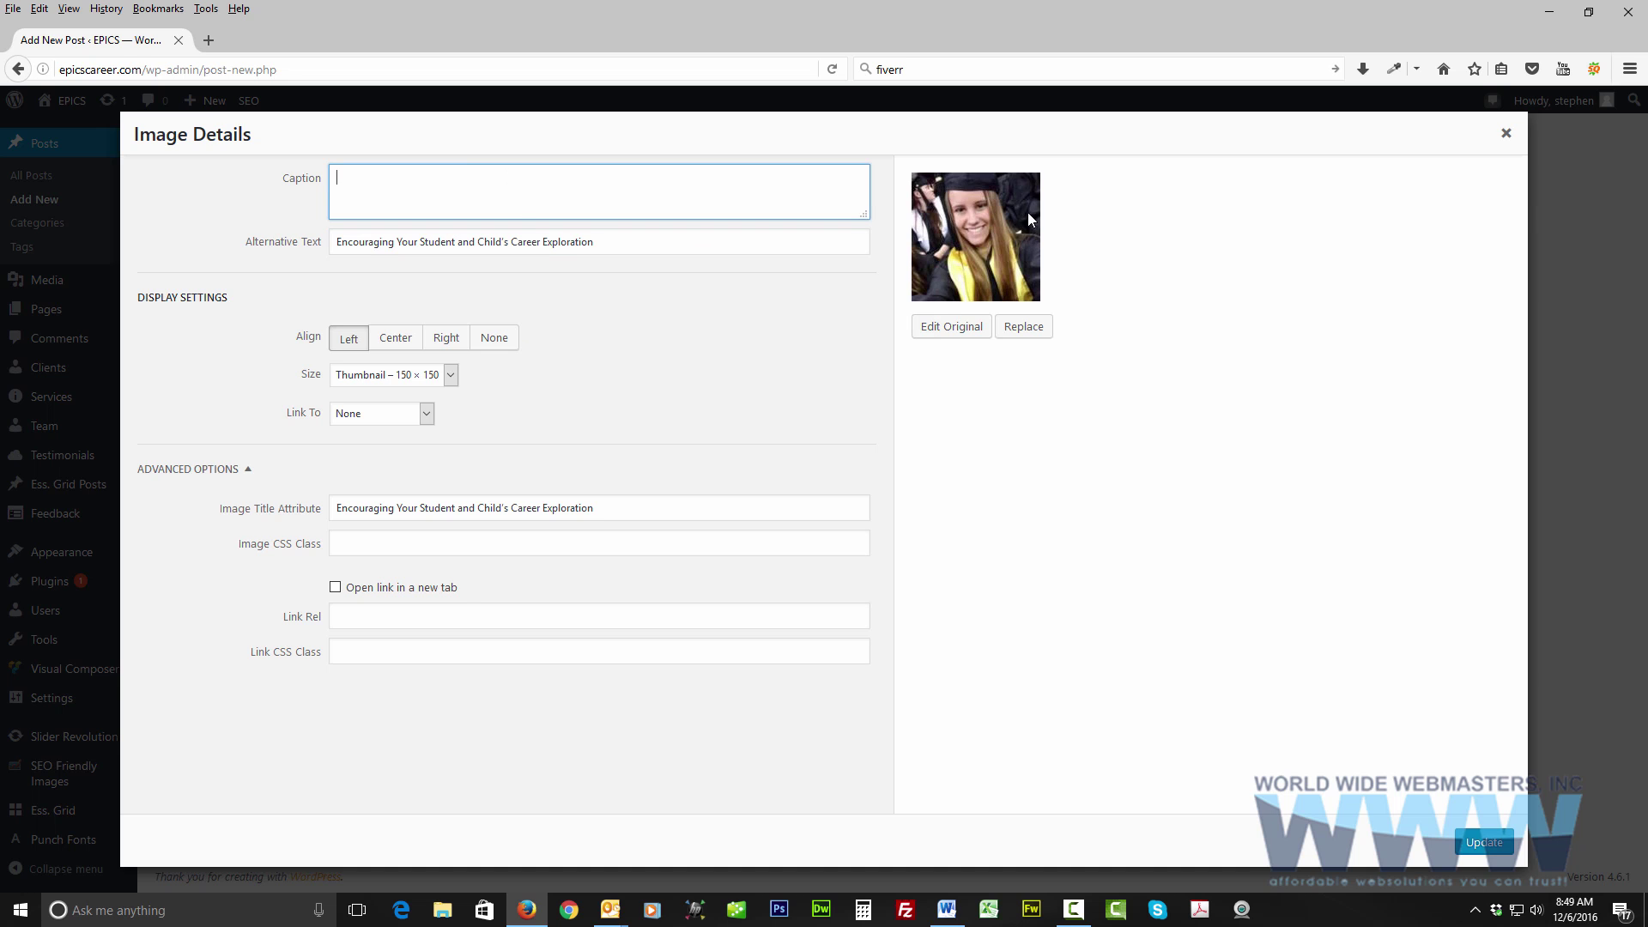
click(1484, 840)
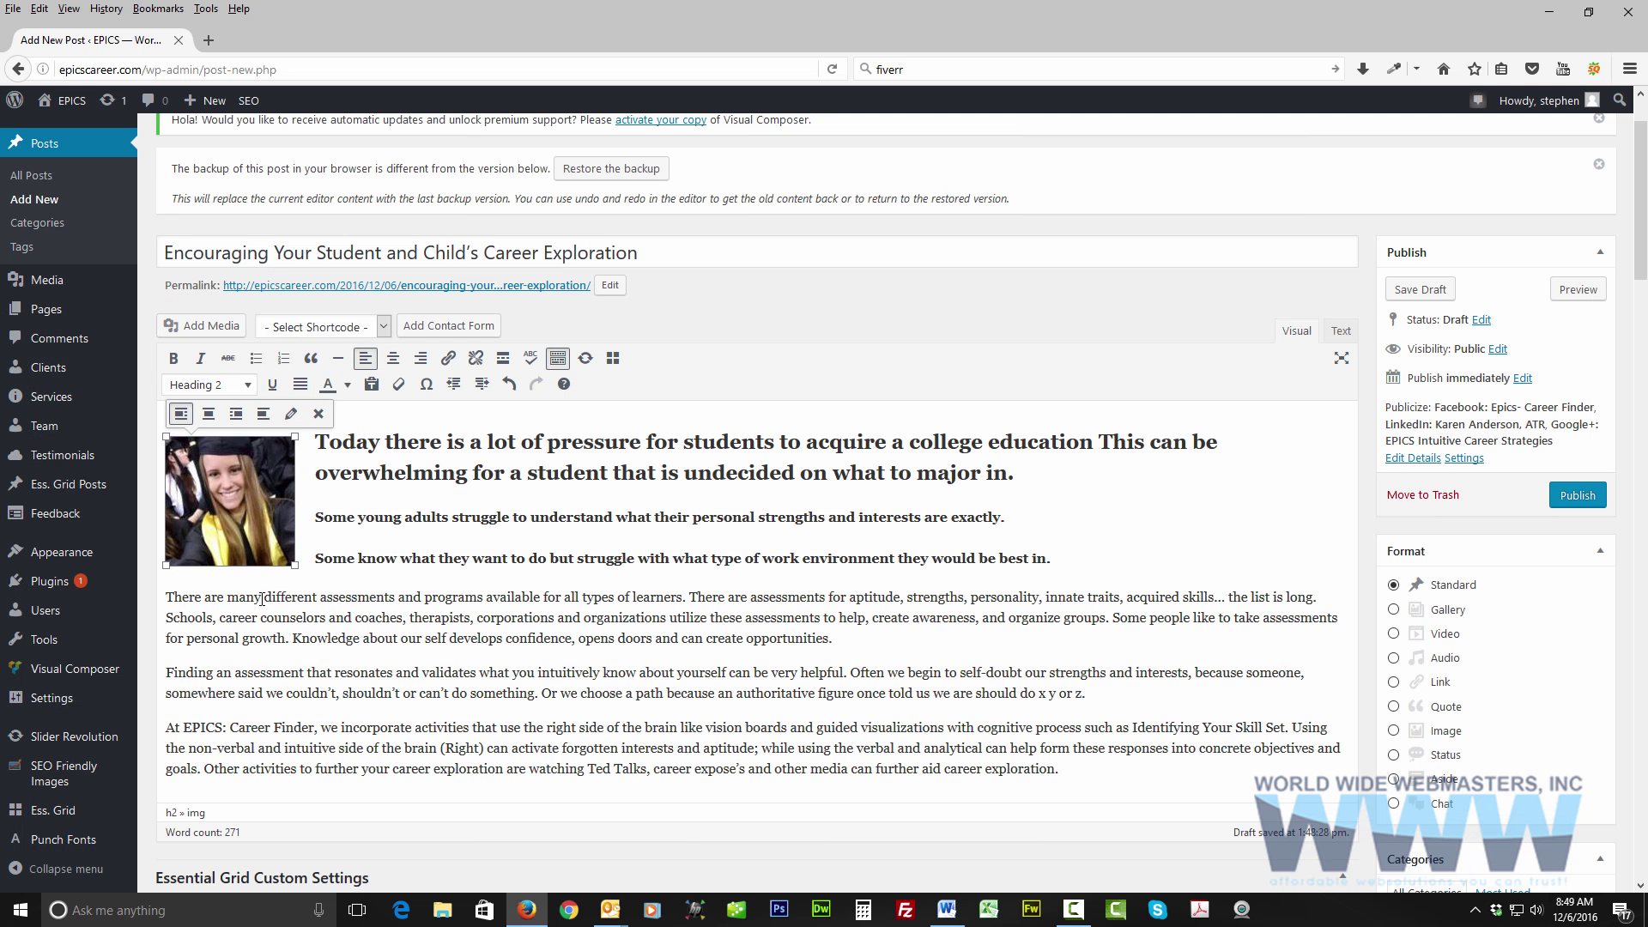
Review the post's title, body layout, and its format, category, tag and featured image settings.
scroll(793, 575, down, 2)
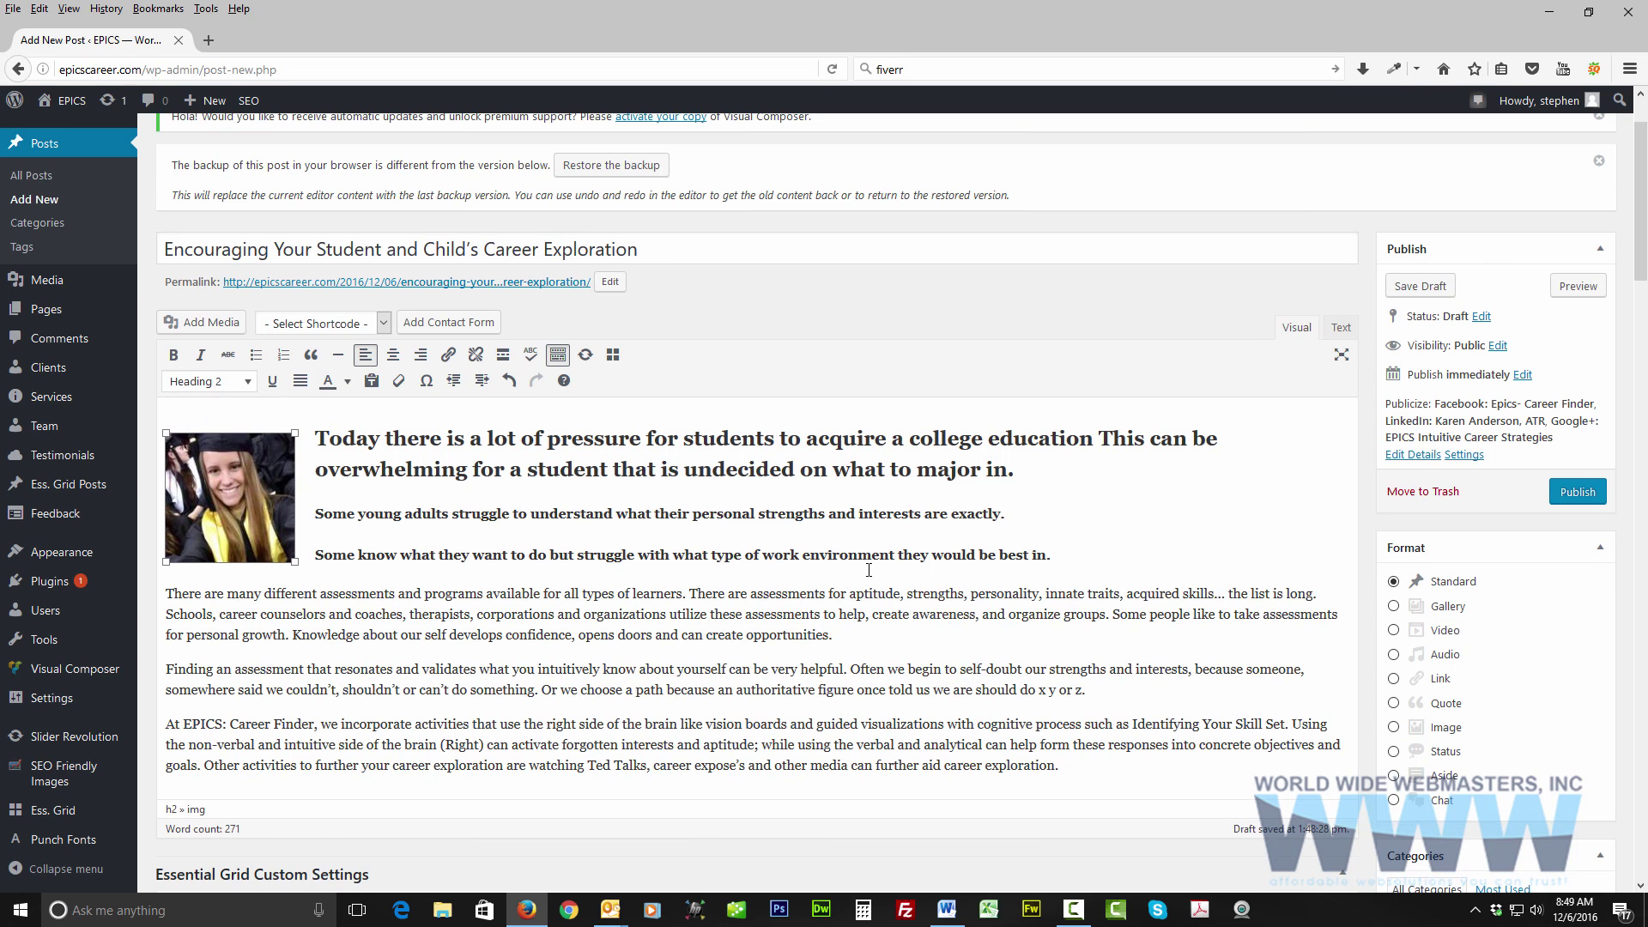
scroll(868, 570, down, 2)
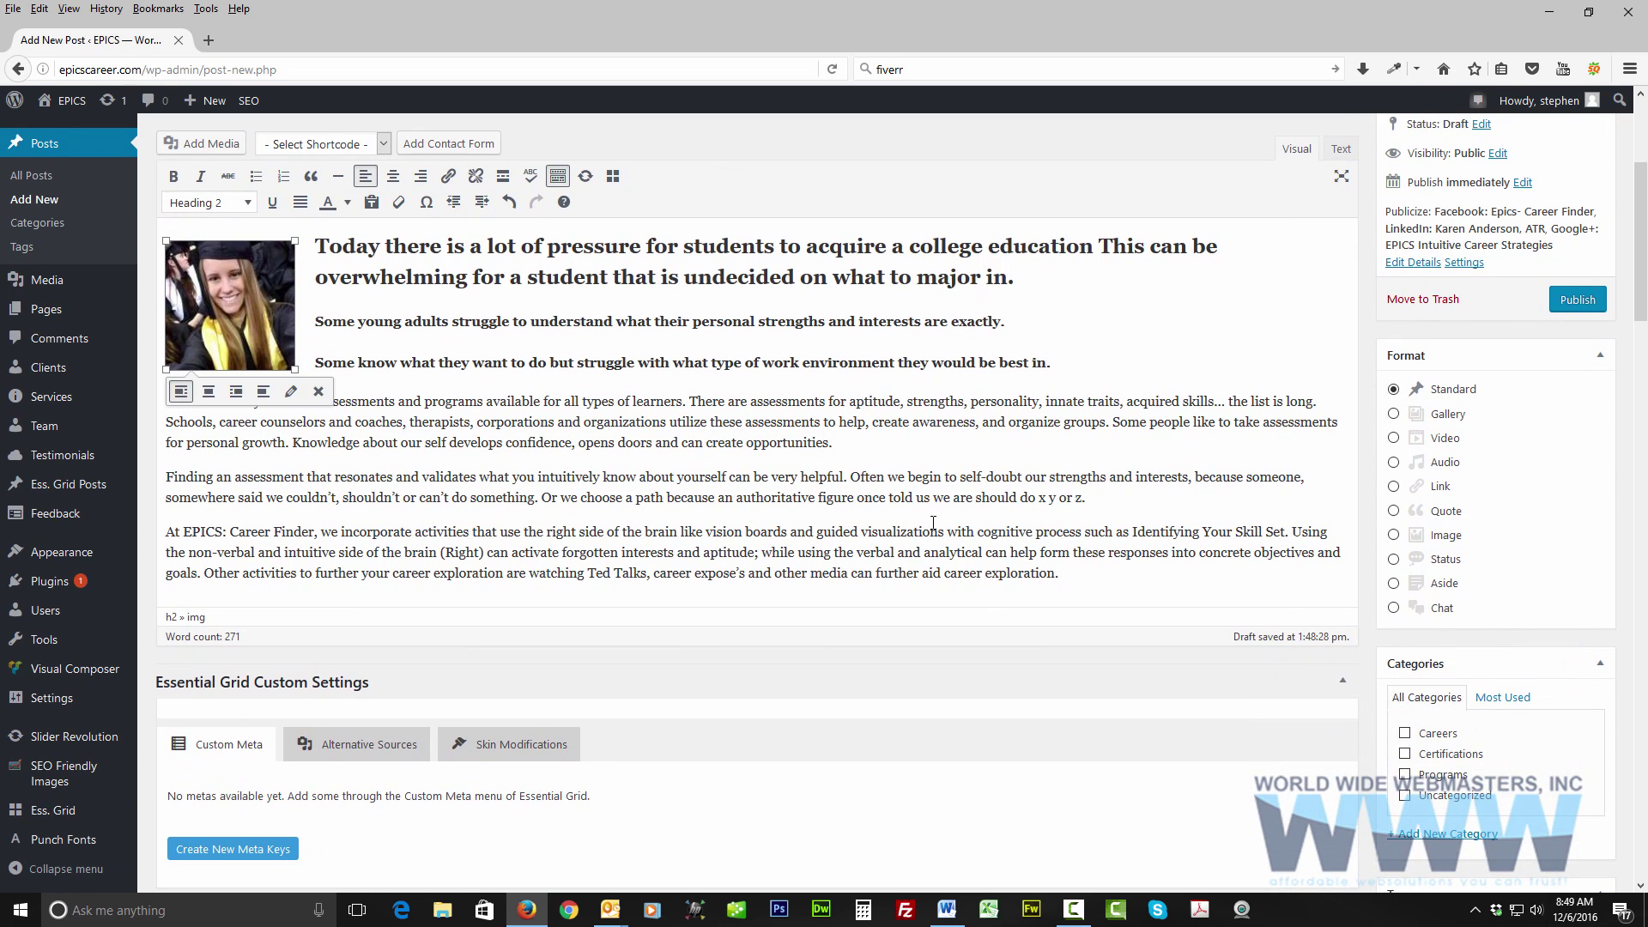
scroll(941, 519, down, 2)
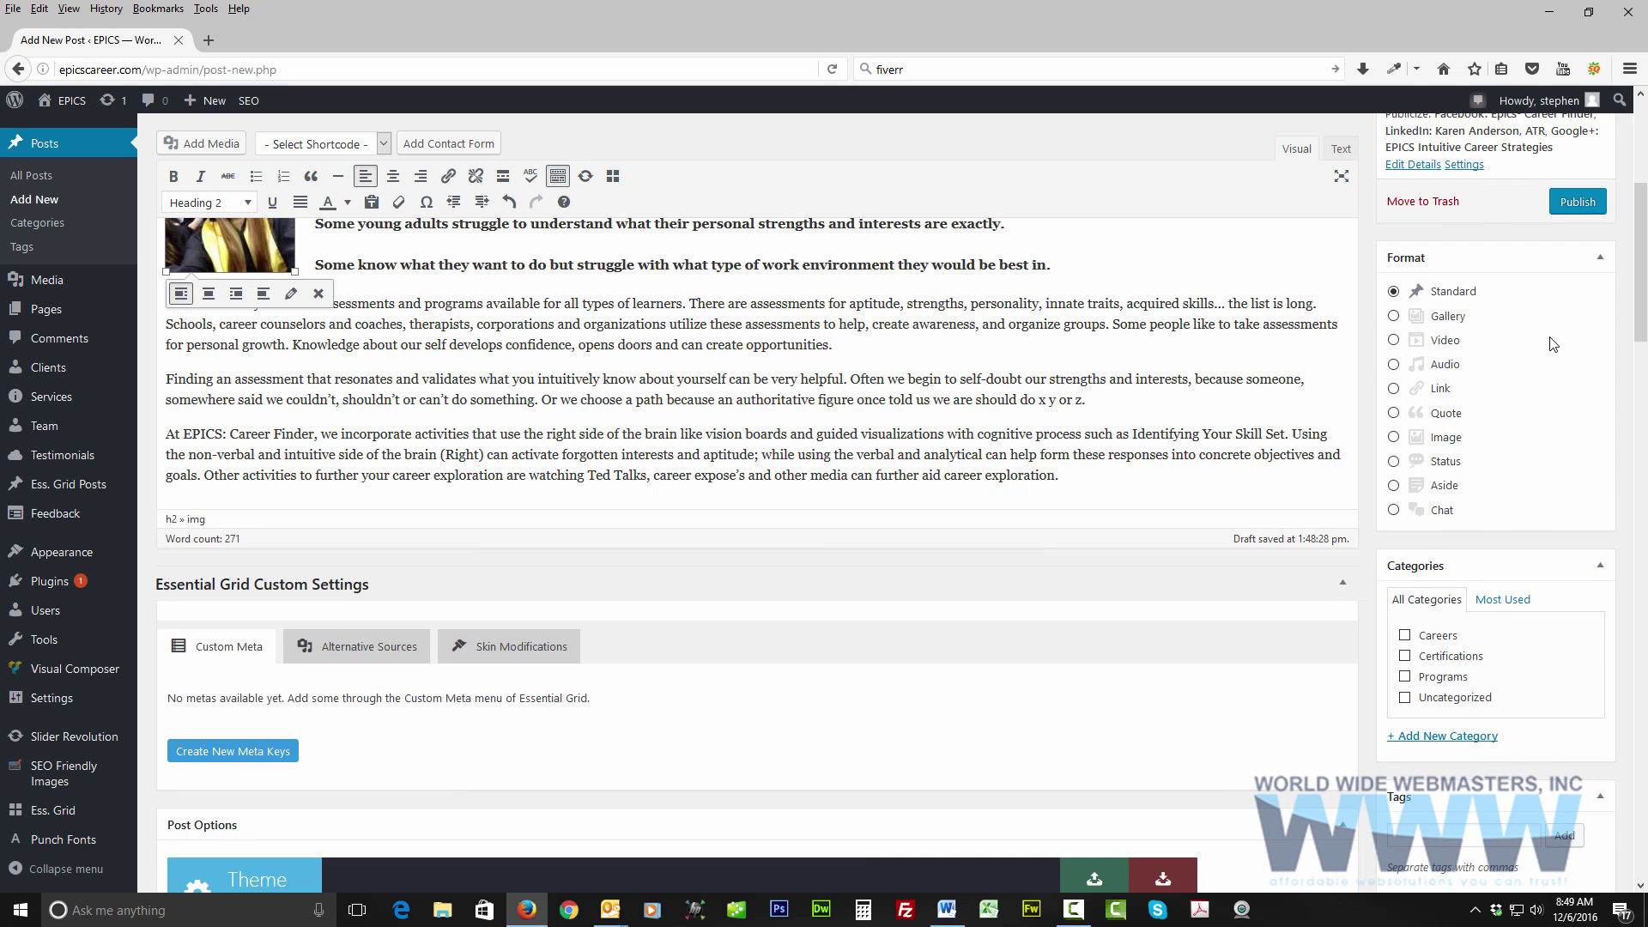
scroll(1553, 343, down, 2)
scroll(1552, 343, down, 2)
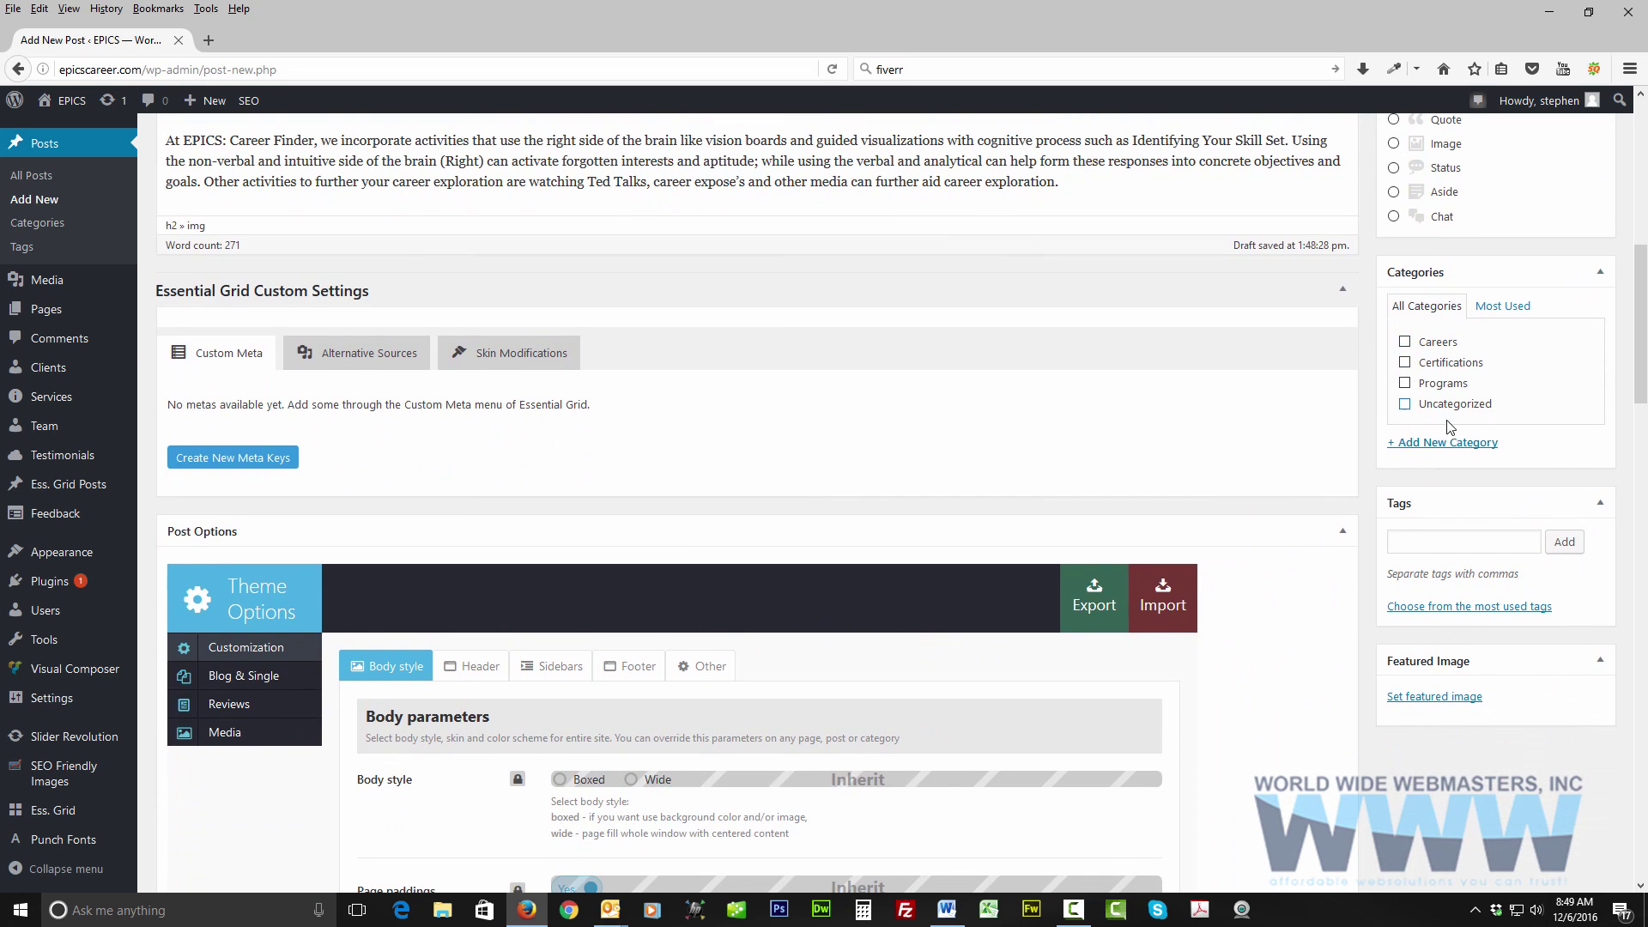
scroll(890, 409, up, 3)
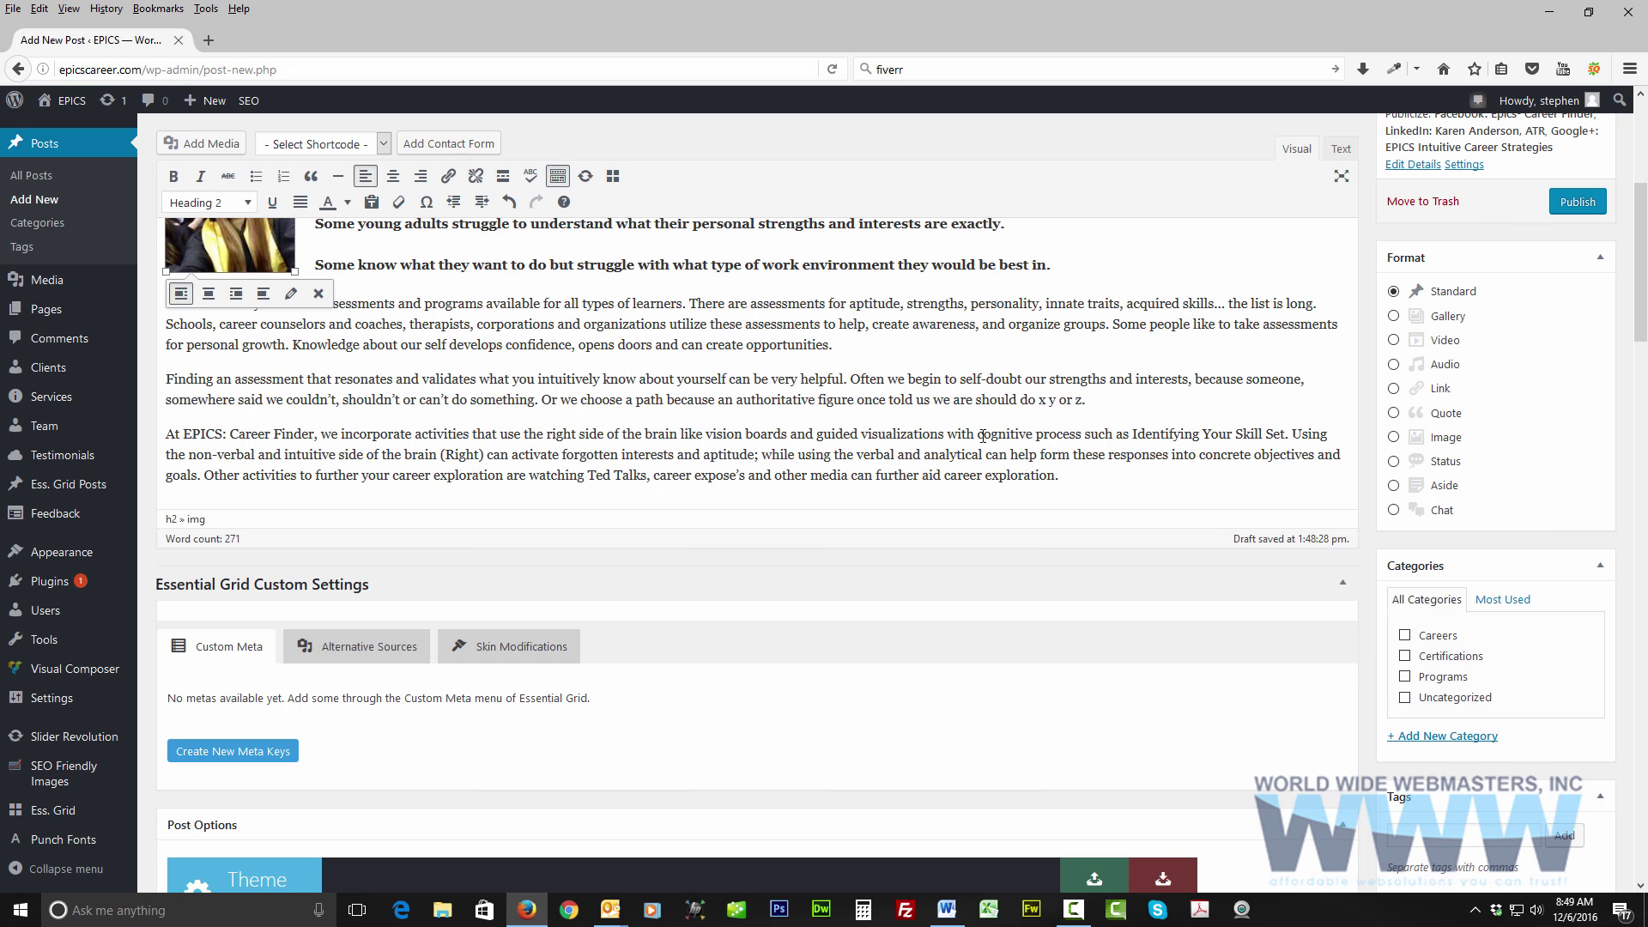
scroll(938, 433, up, 3)
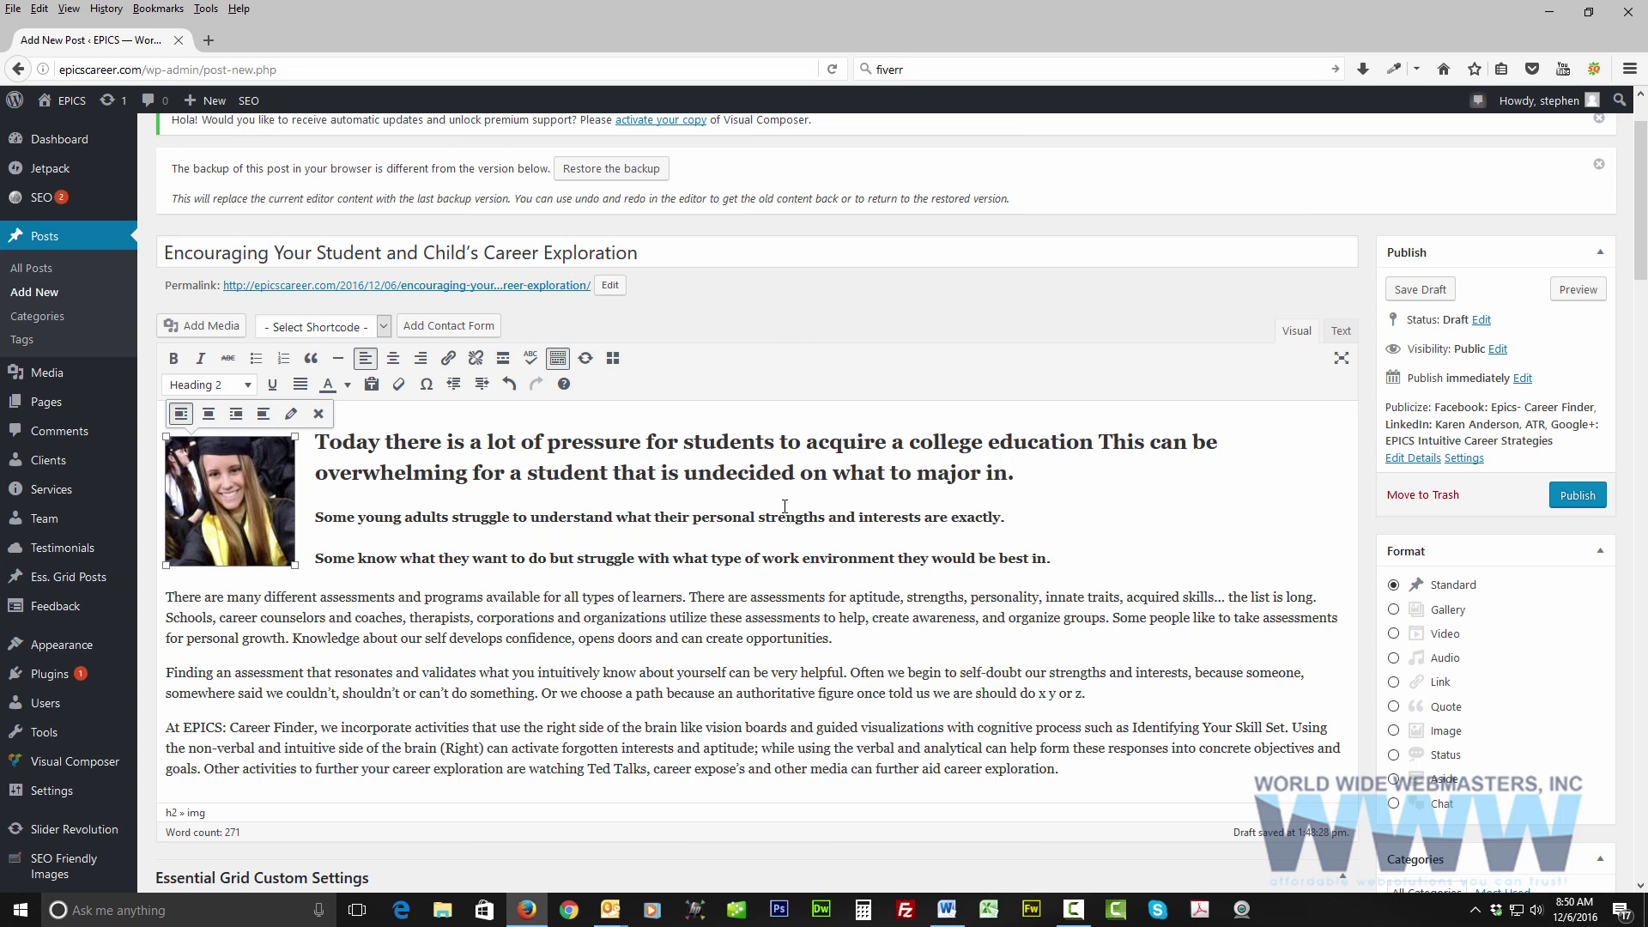
click(650, 254)
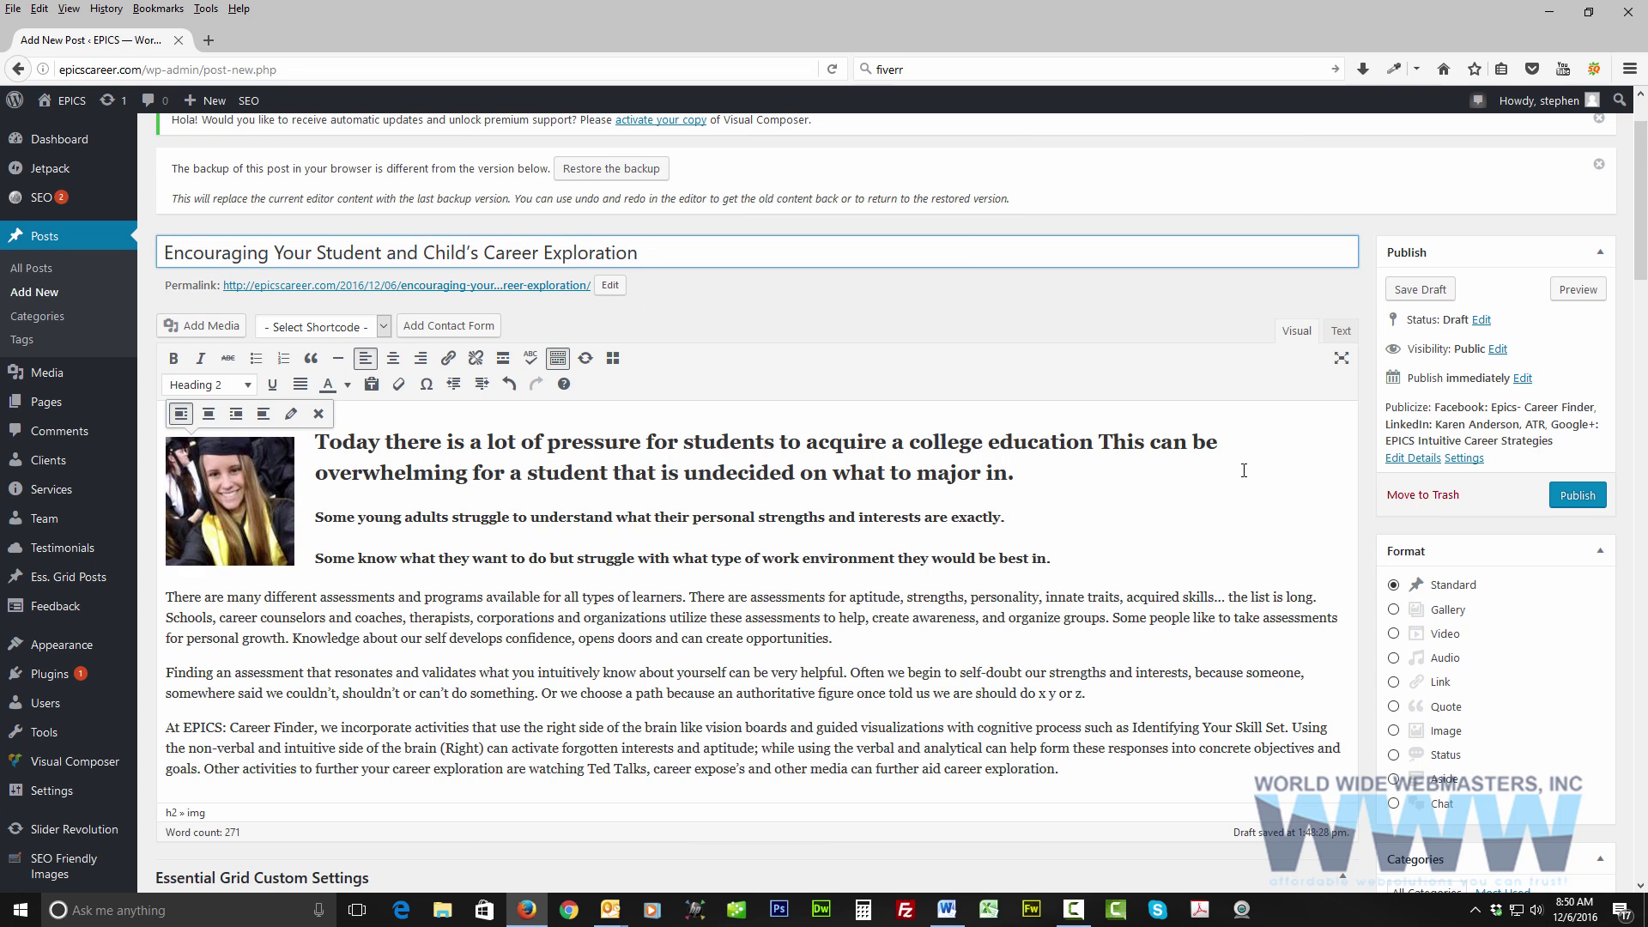
Assign the post to the Careers category and add the Careers tag from the most used tags.
scroll(1427, 597, down, 2)
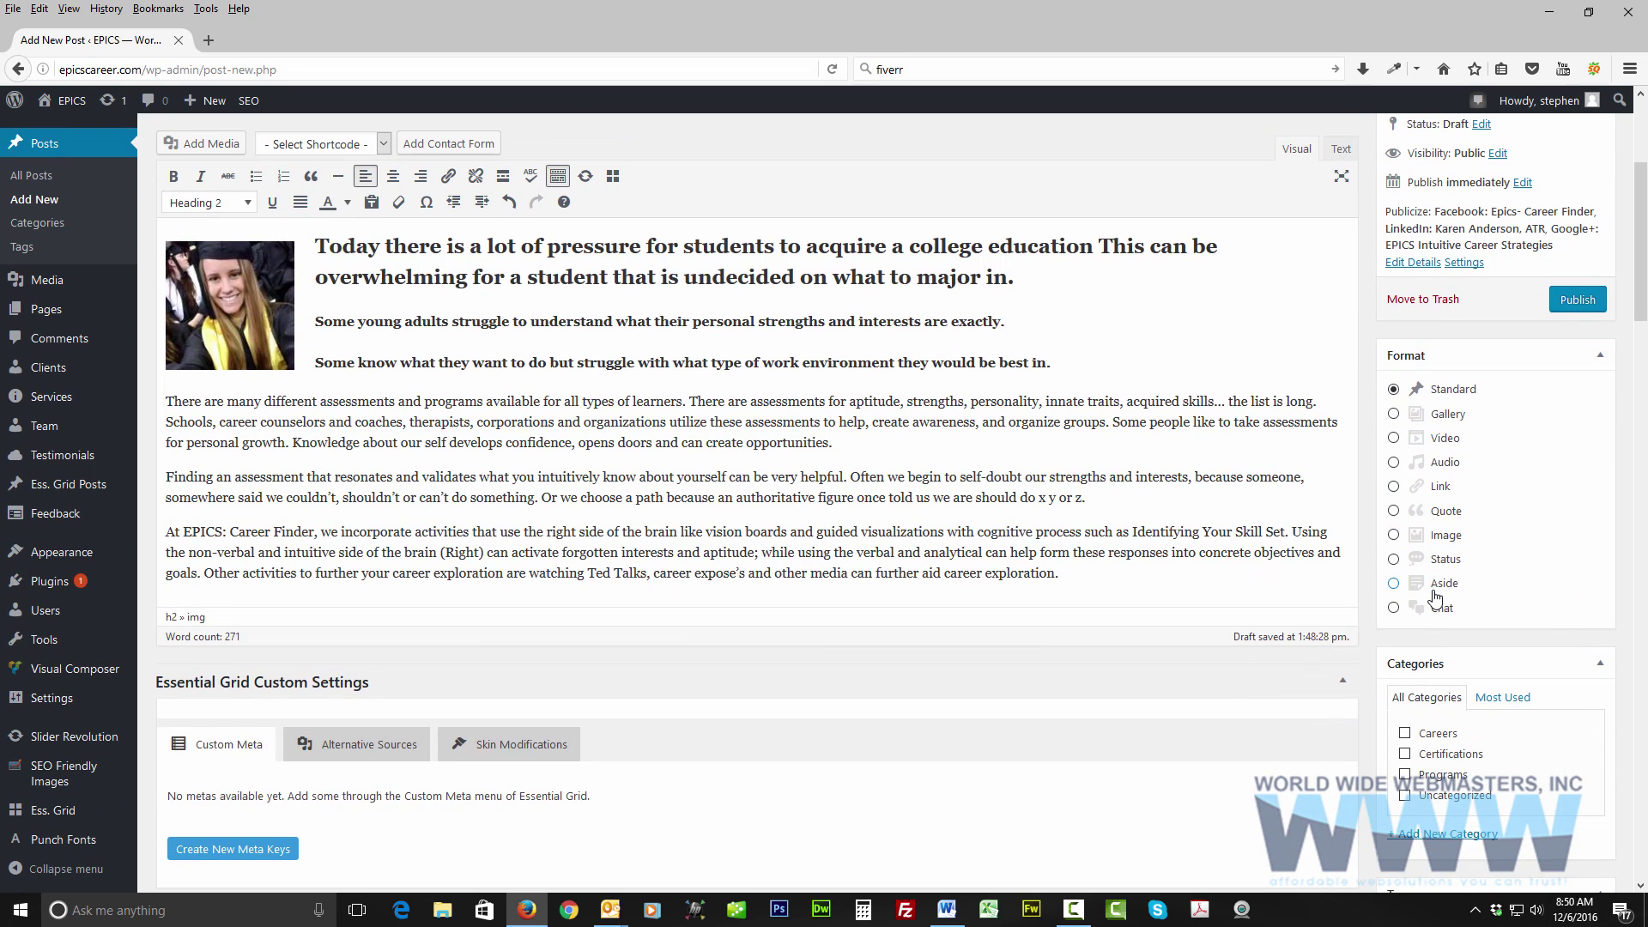
click(1403, 734)
scroll(1287, 611, down, 3)
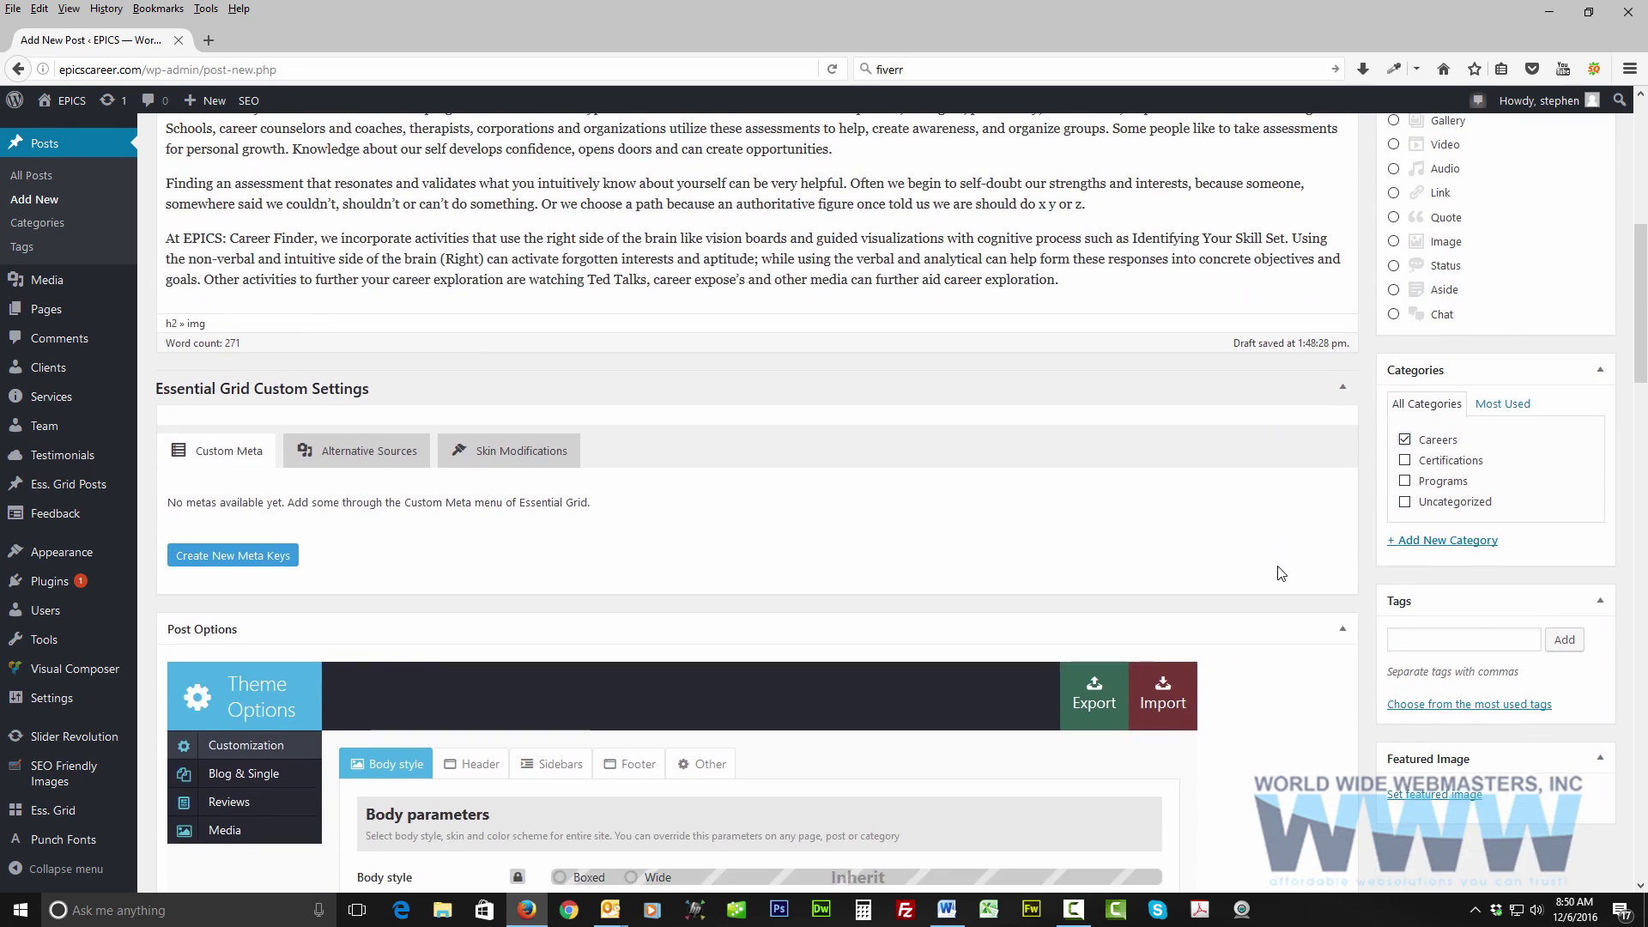
click(1426, 705)
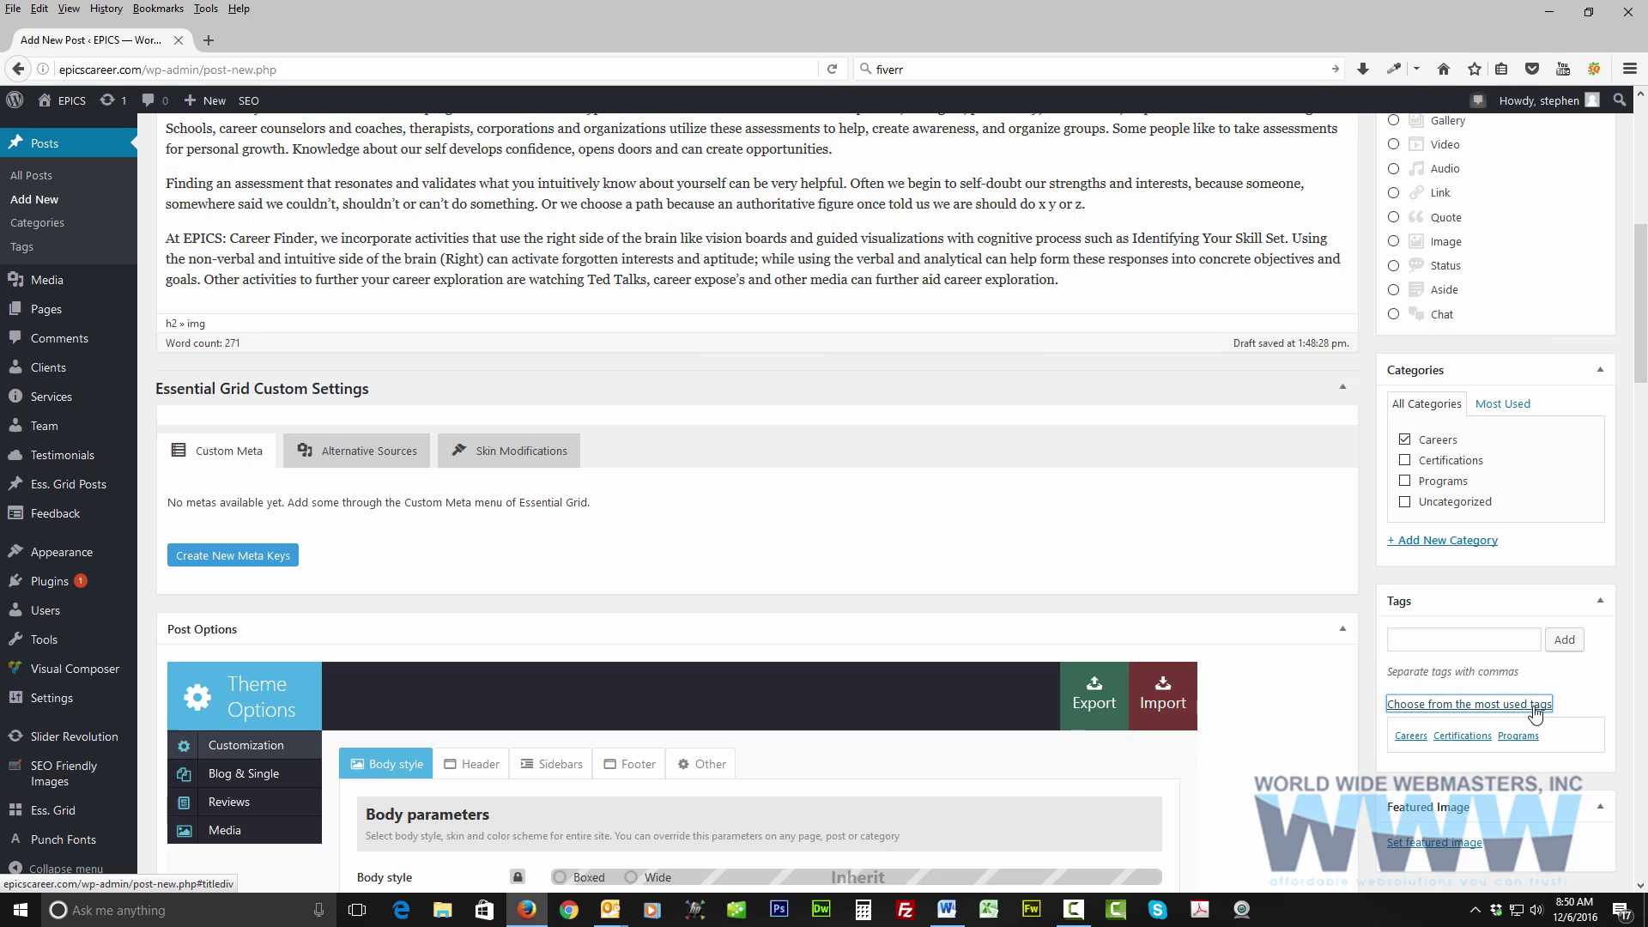
click(1412, 736)
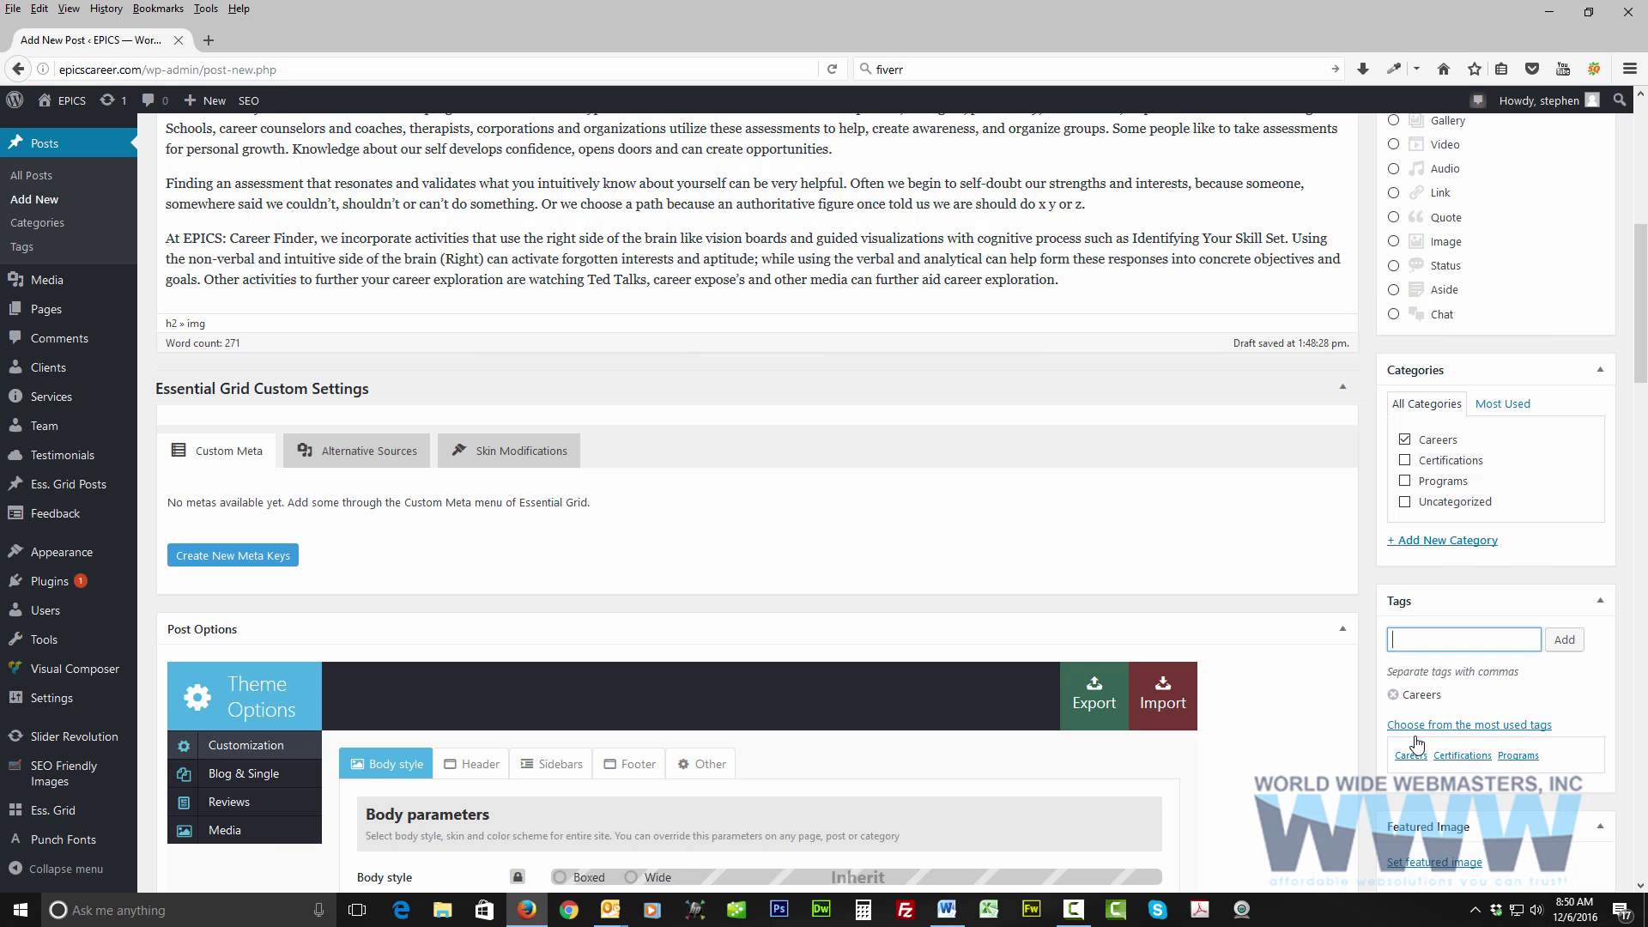
Set the graduation crowd photo header-image-graduation-academics-page.jpg from the media library as the post's featured image.
scroll(1105, 500, up, 3)
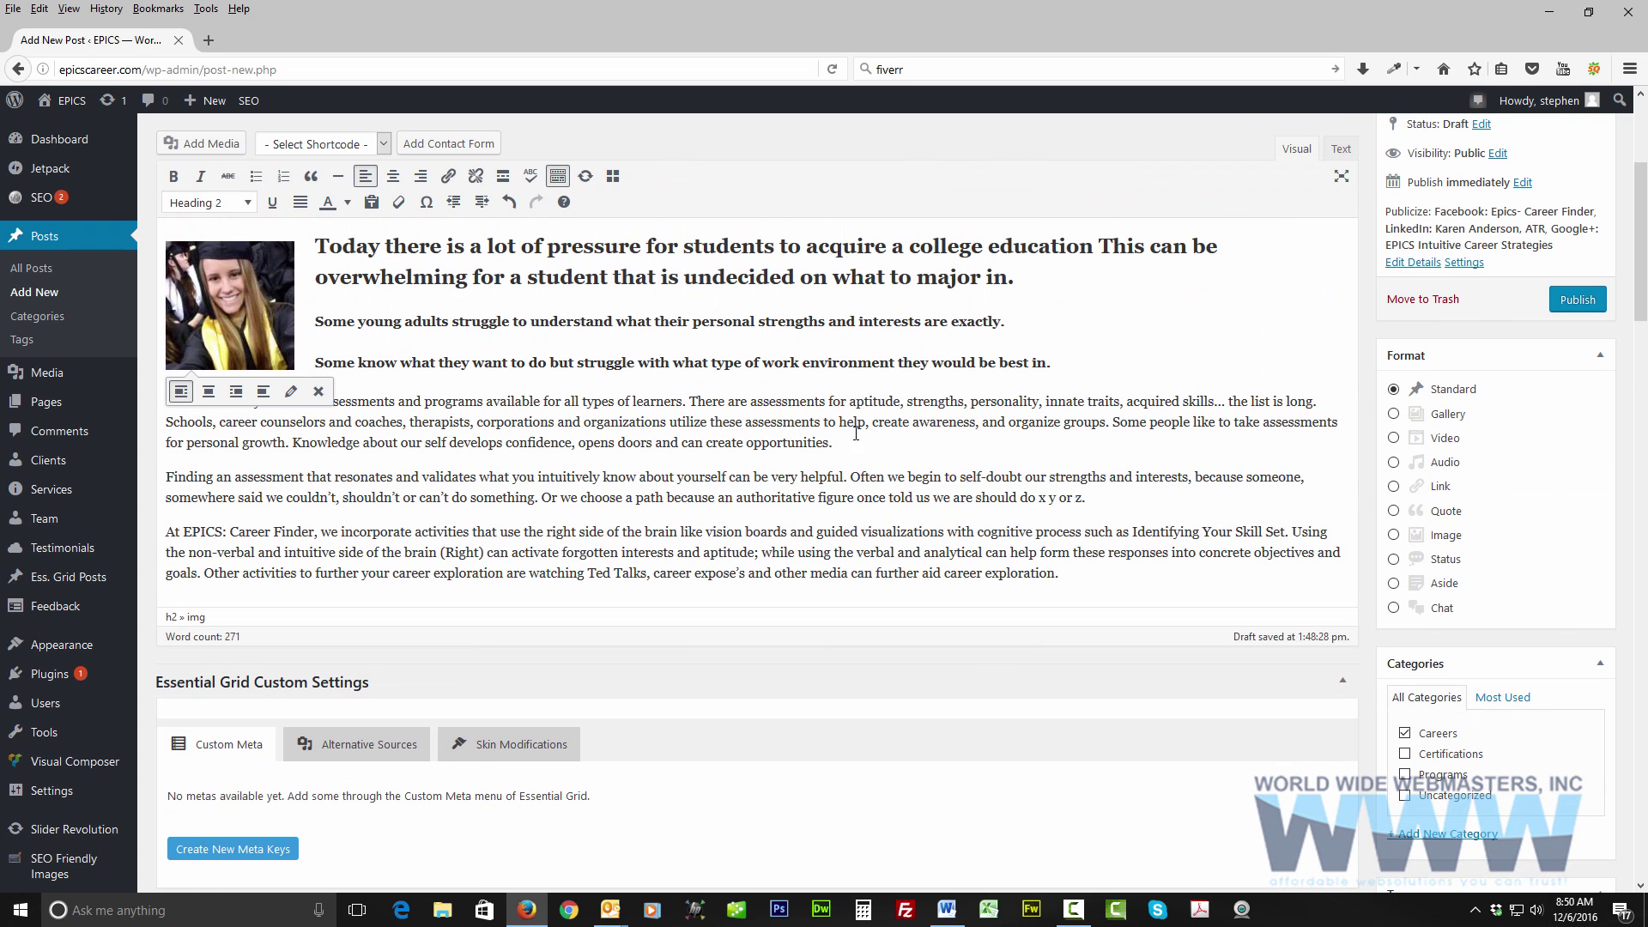
scroll(1084, 512, down, 2)
scroll(1086, 512, down, 5)
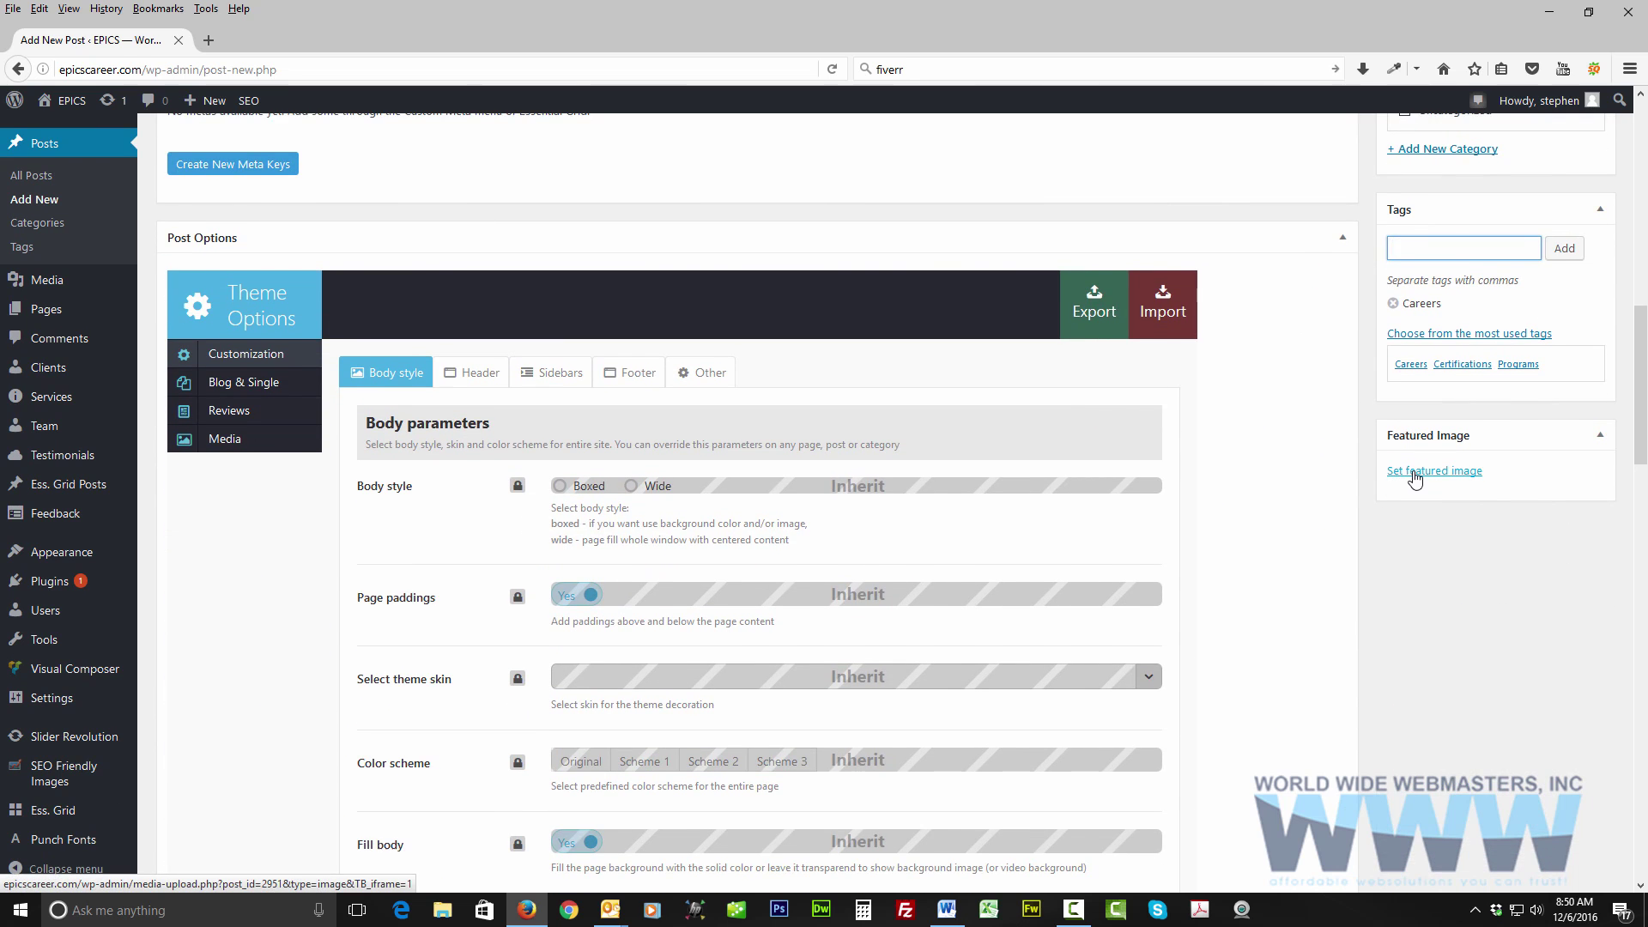
click(1414, 475)
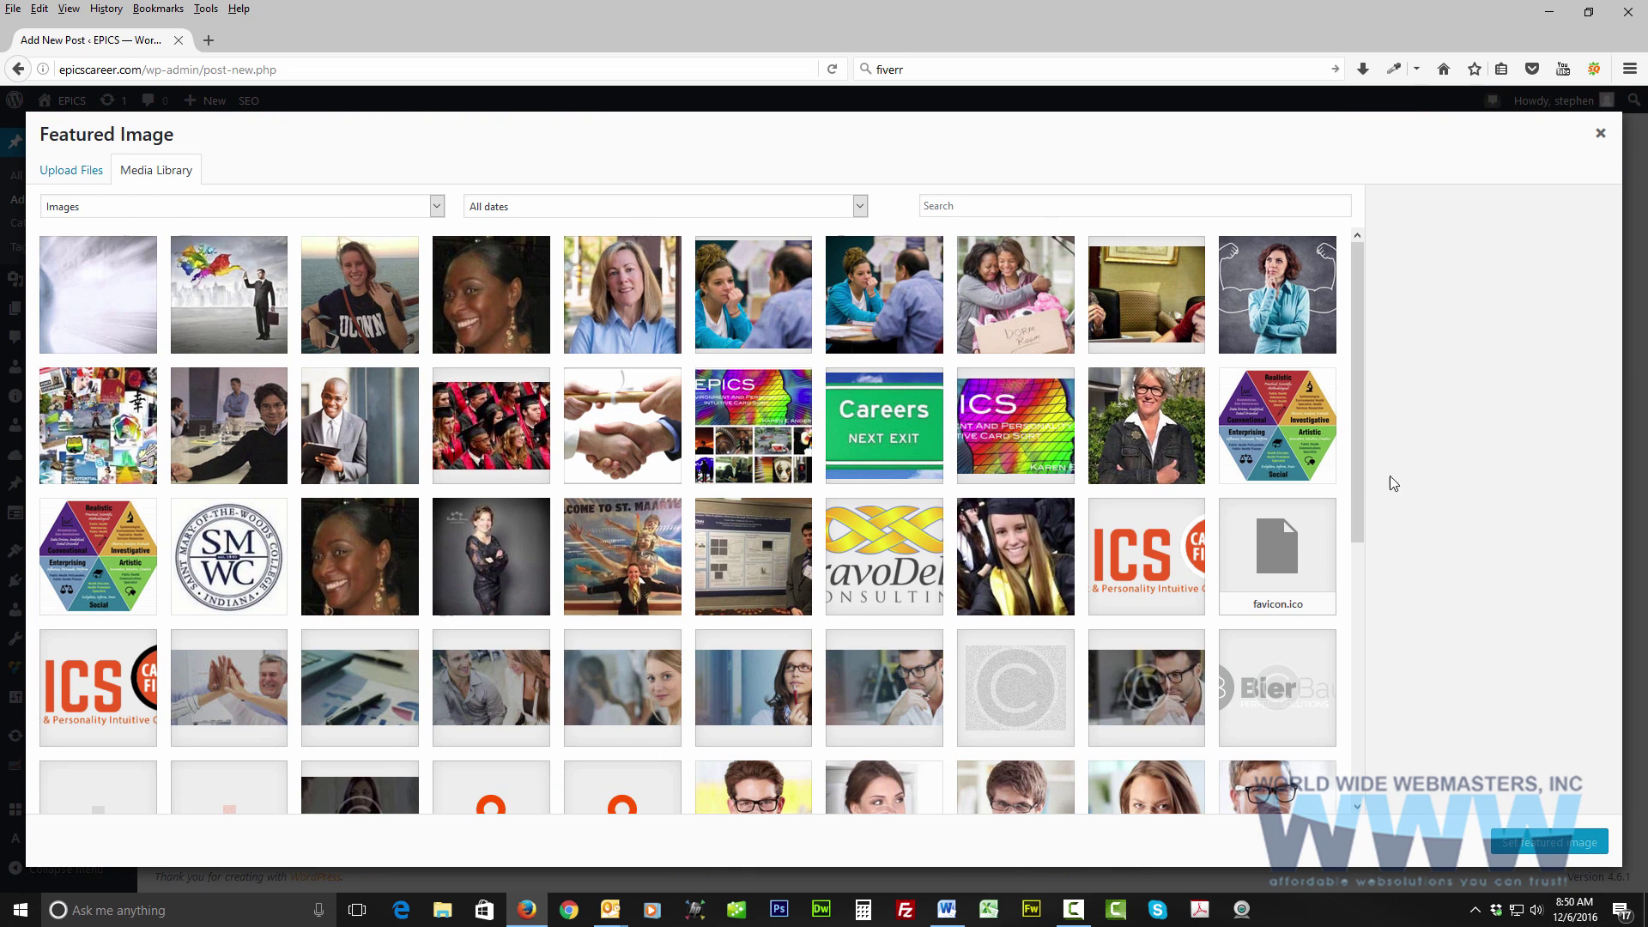
click(533, 472)
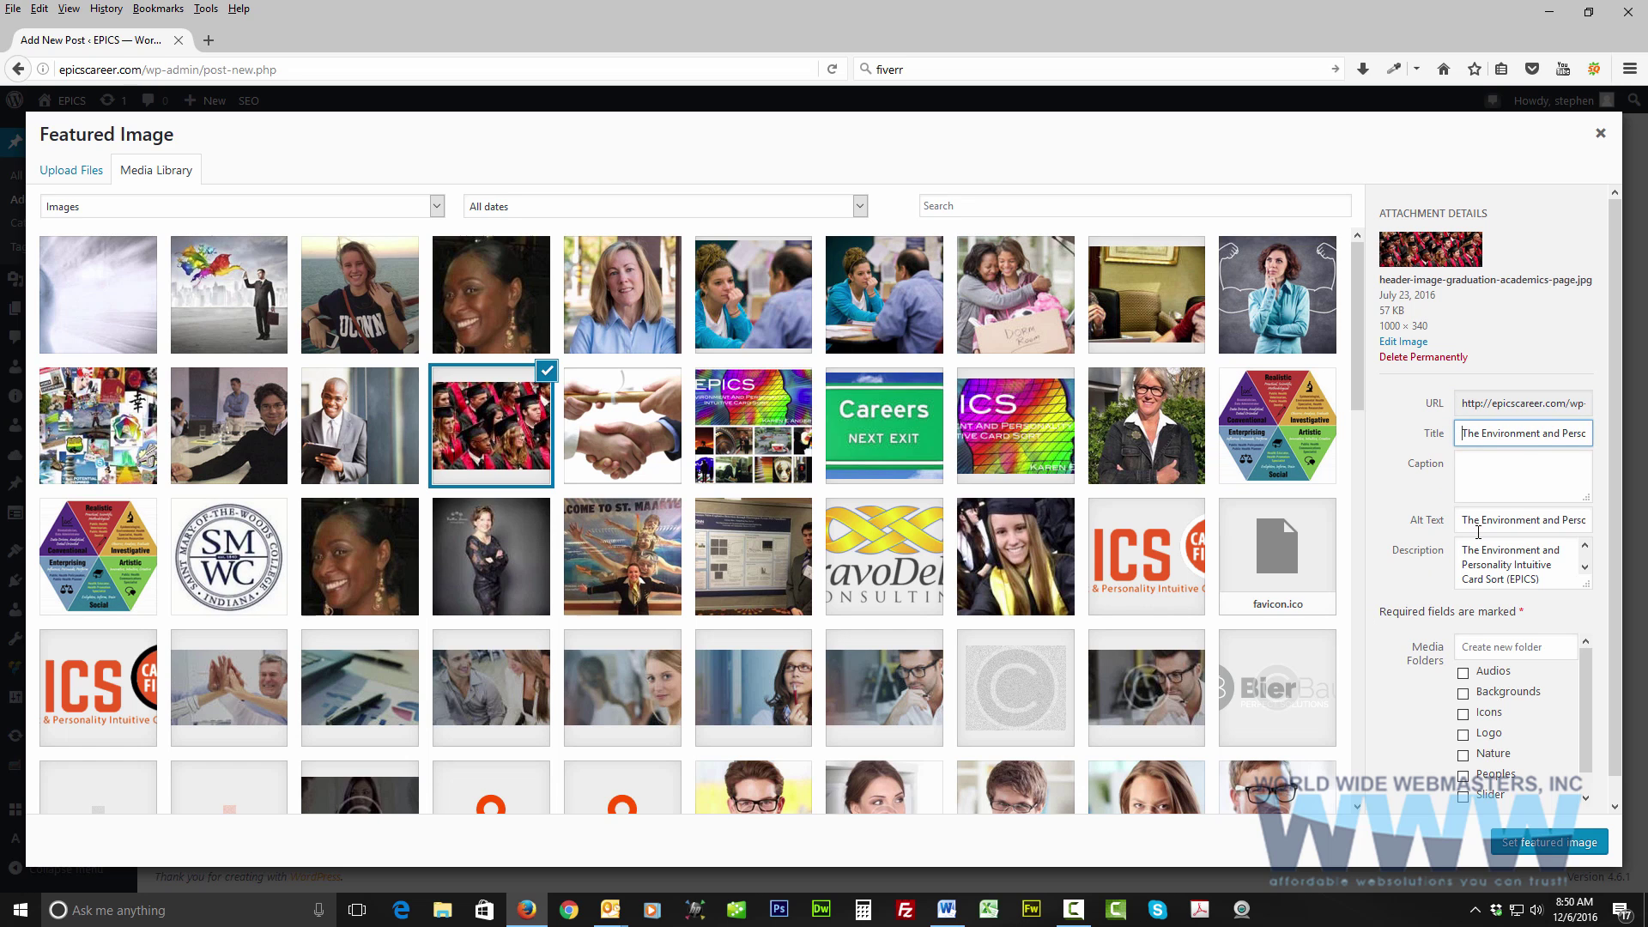
click(1482, 521)
click(1532, 541)
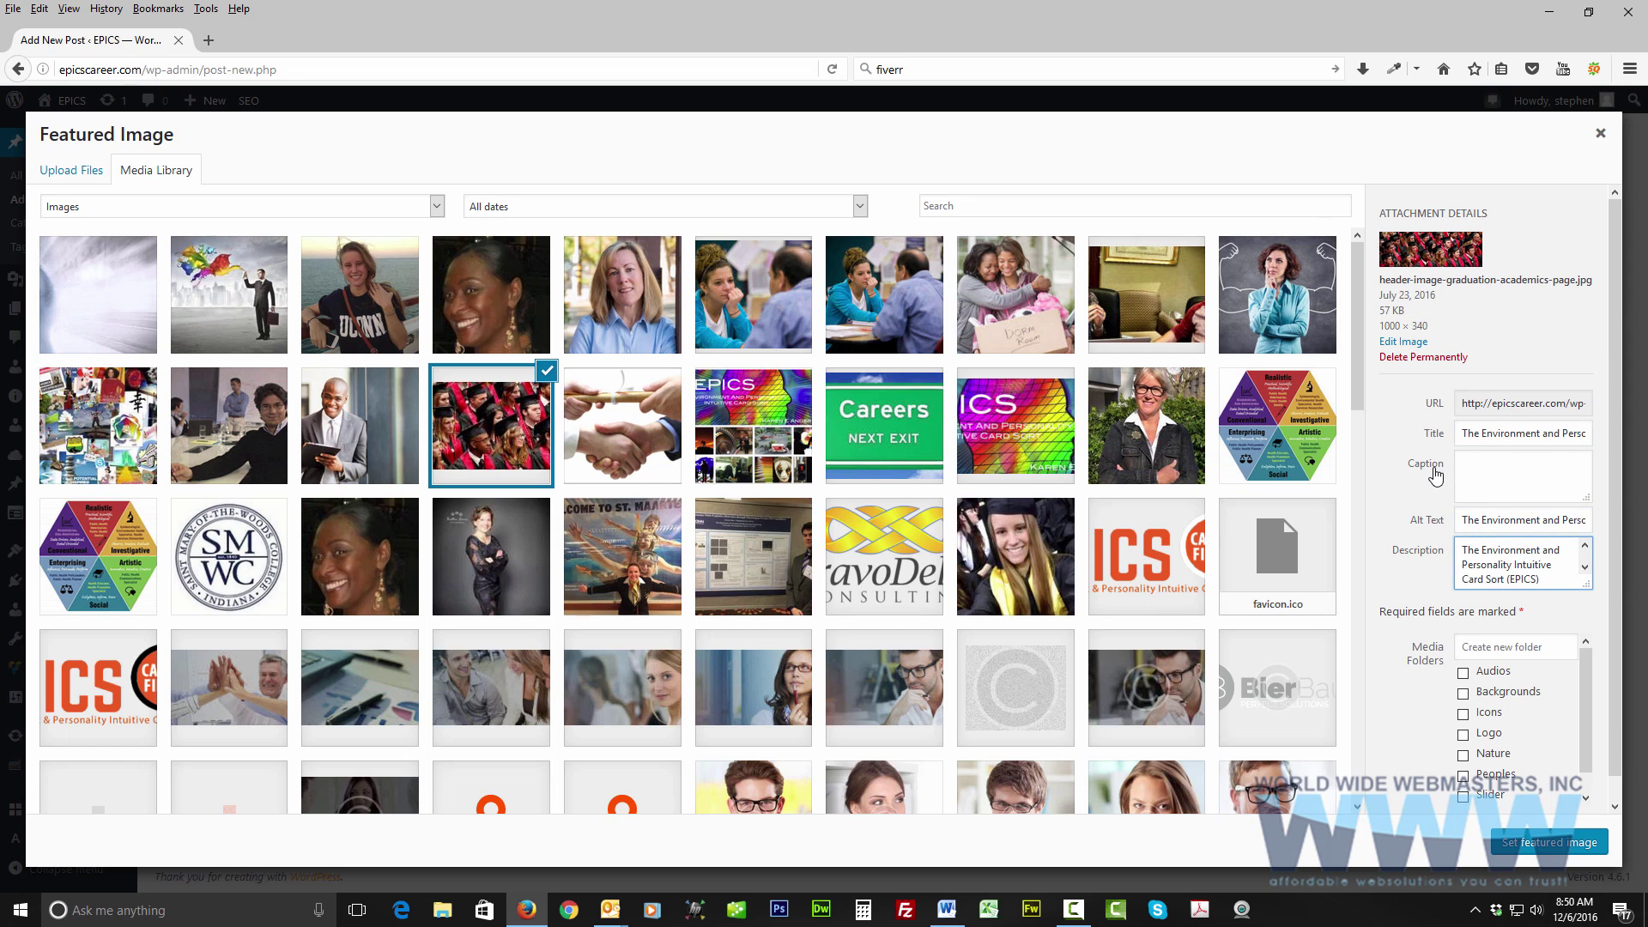
scroll(1412, 489, down, 1)
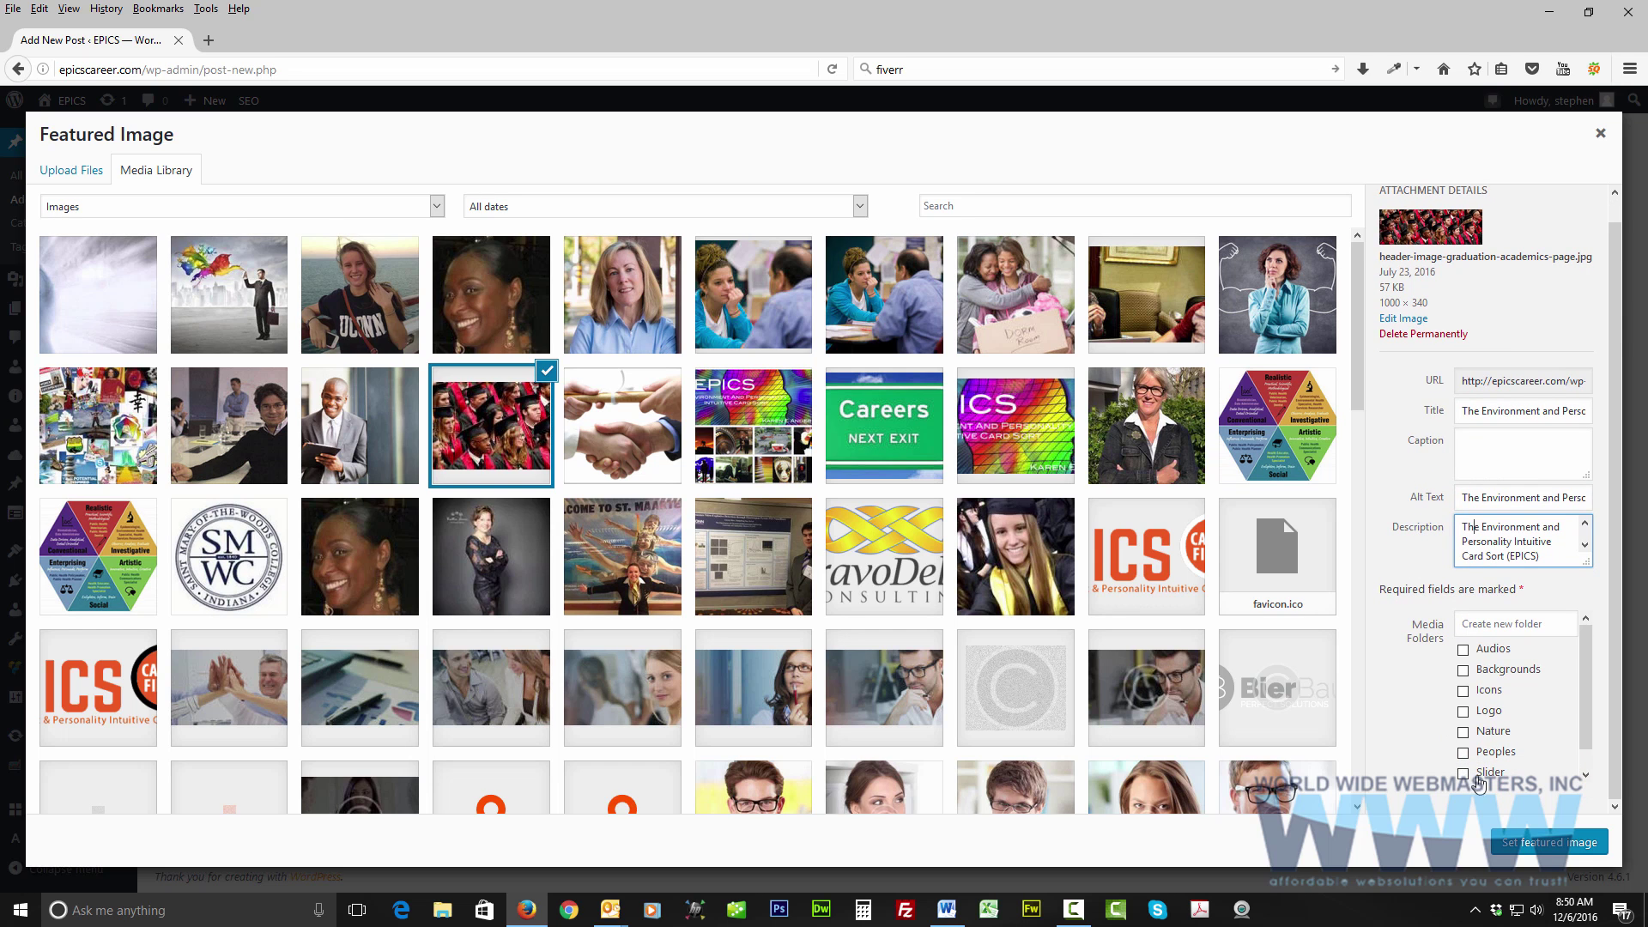
click(1528, 837)
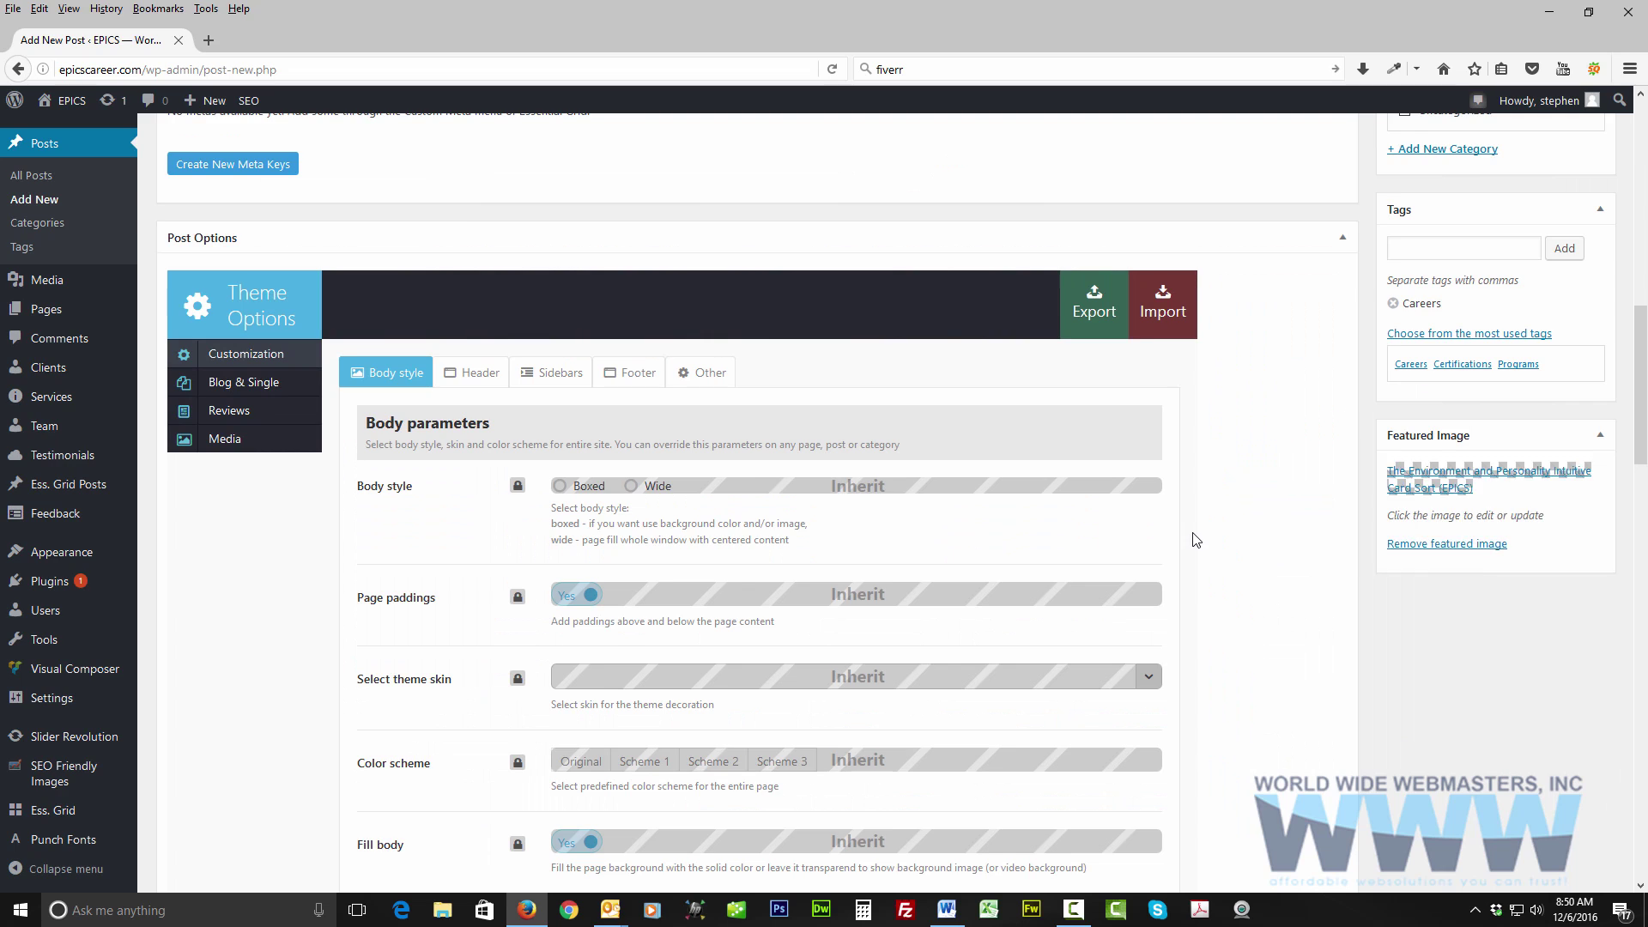
Check the featured image and the publishing settings, and publish the career exploration post.
scroll(1244, 533, down, 5)
scroll(1245, 533, up, 15)
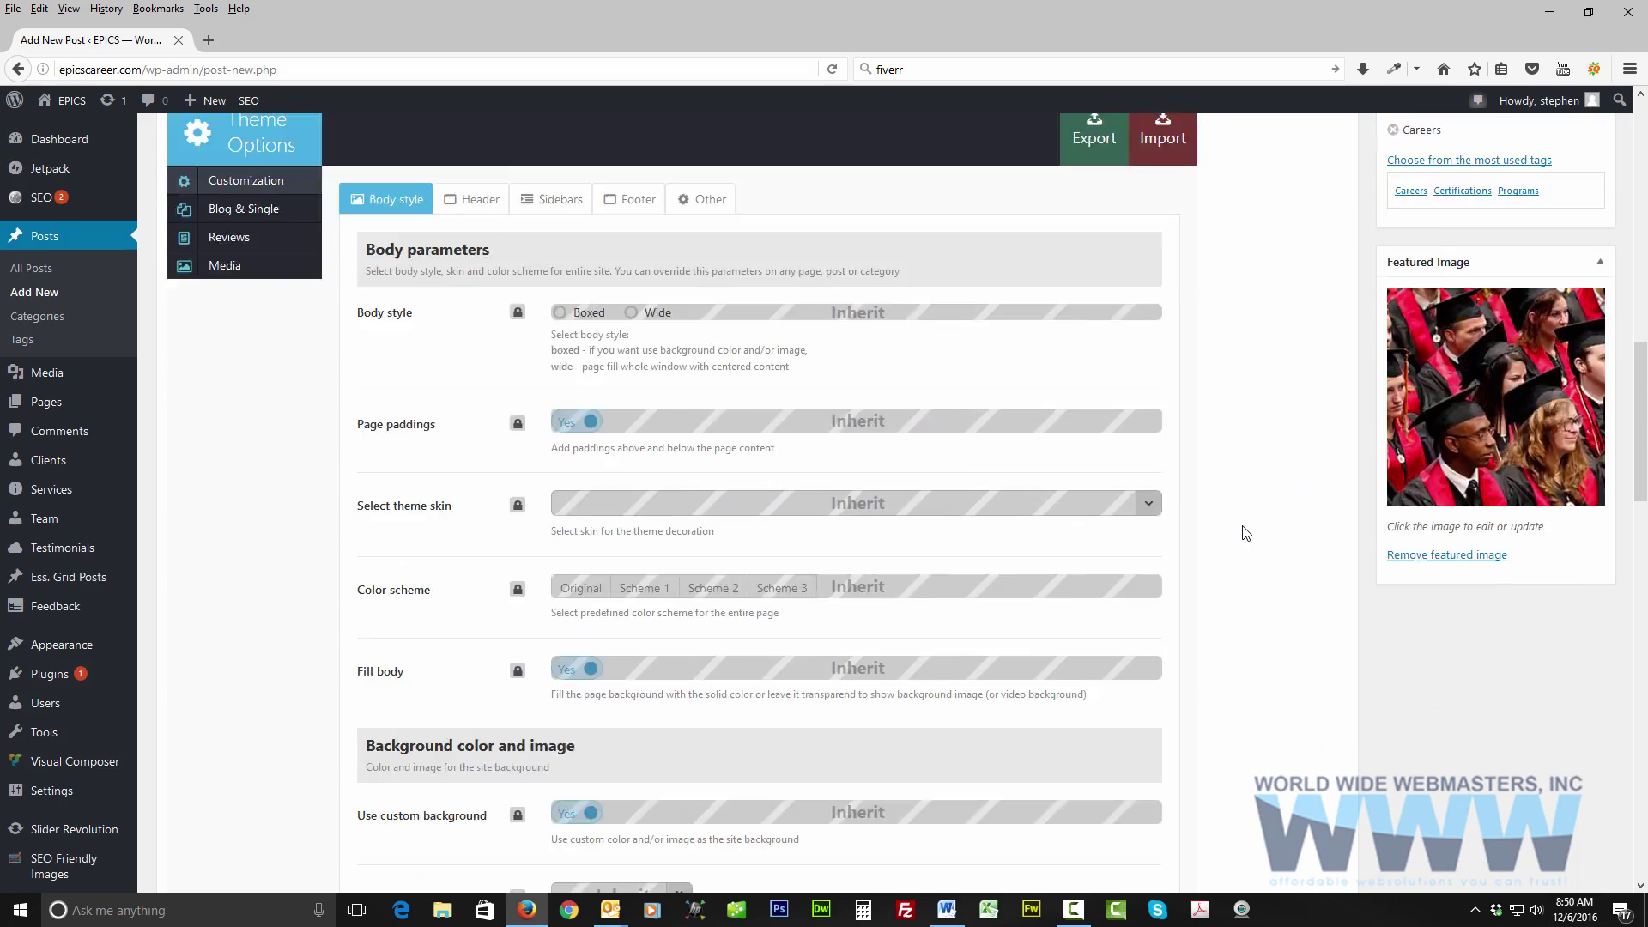
scroll(1243, 526, up, 3)
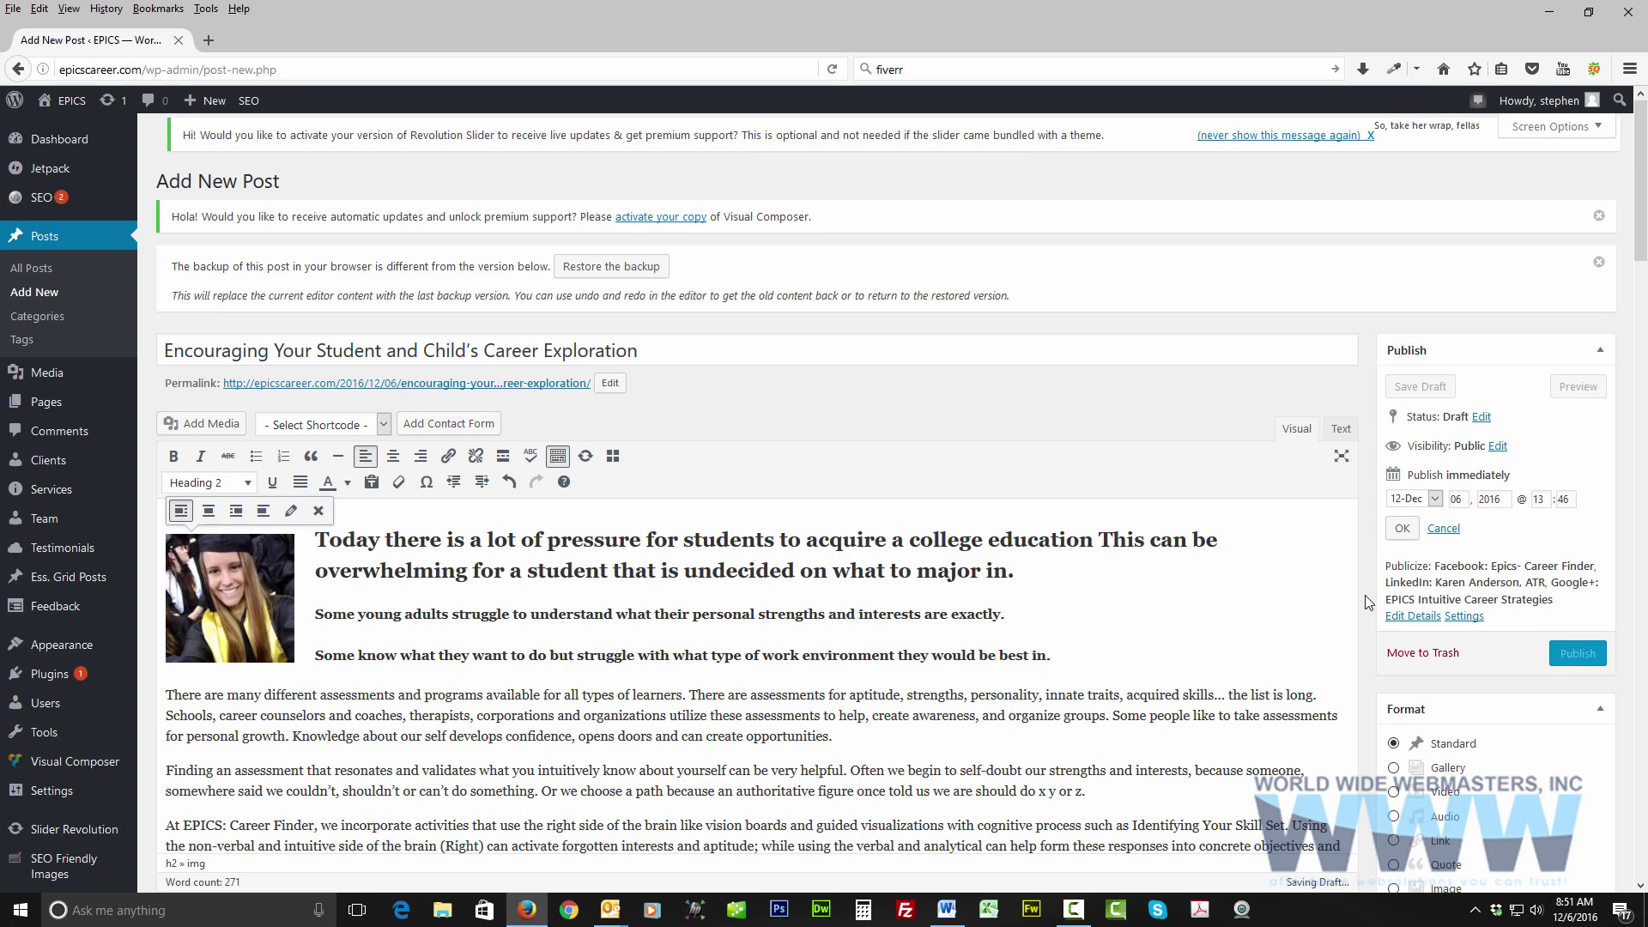
scroll(1369, 599, down, 2)
scroll(1369, 599, up, 2)
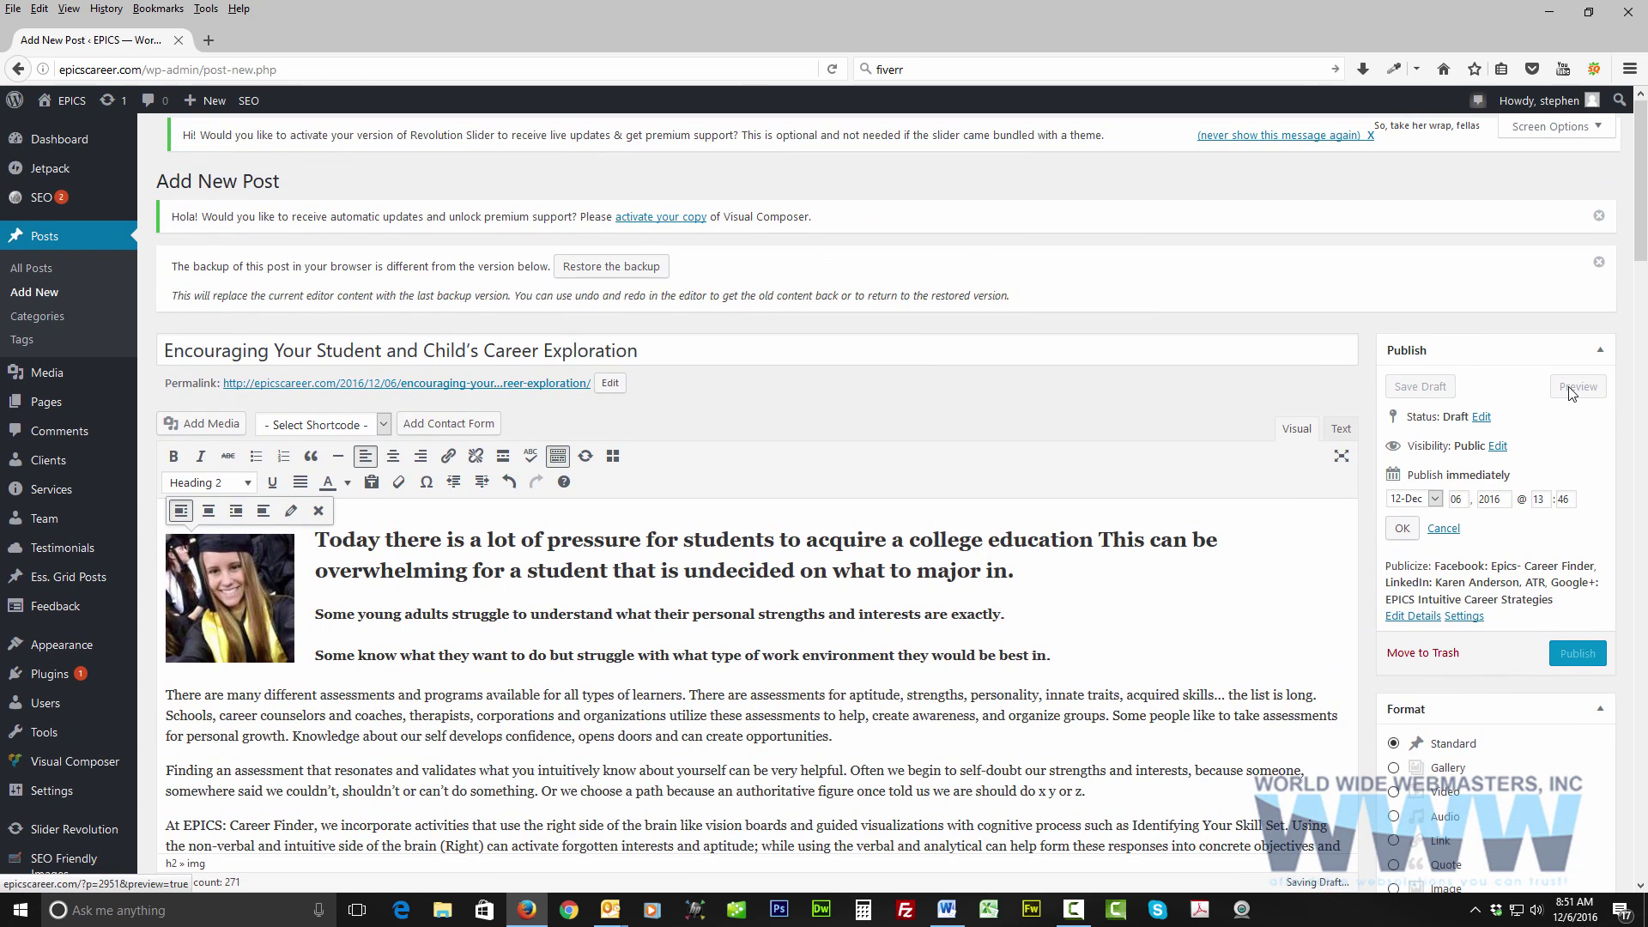
click(1577, 387)
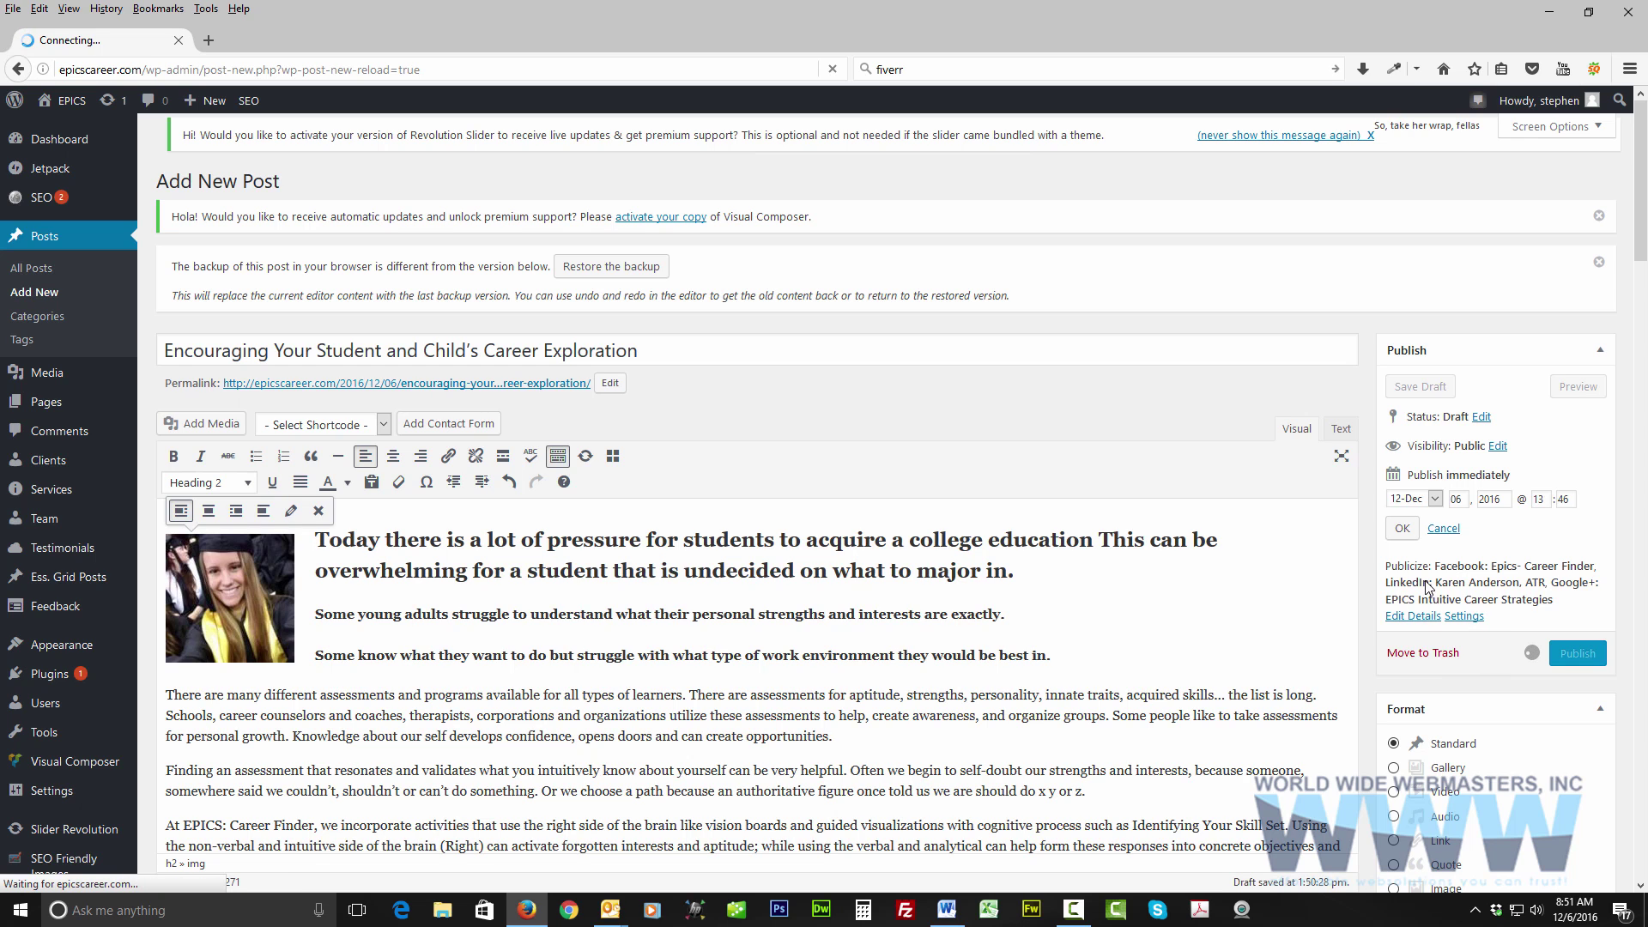
click(1577, 653)
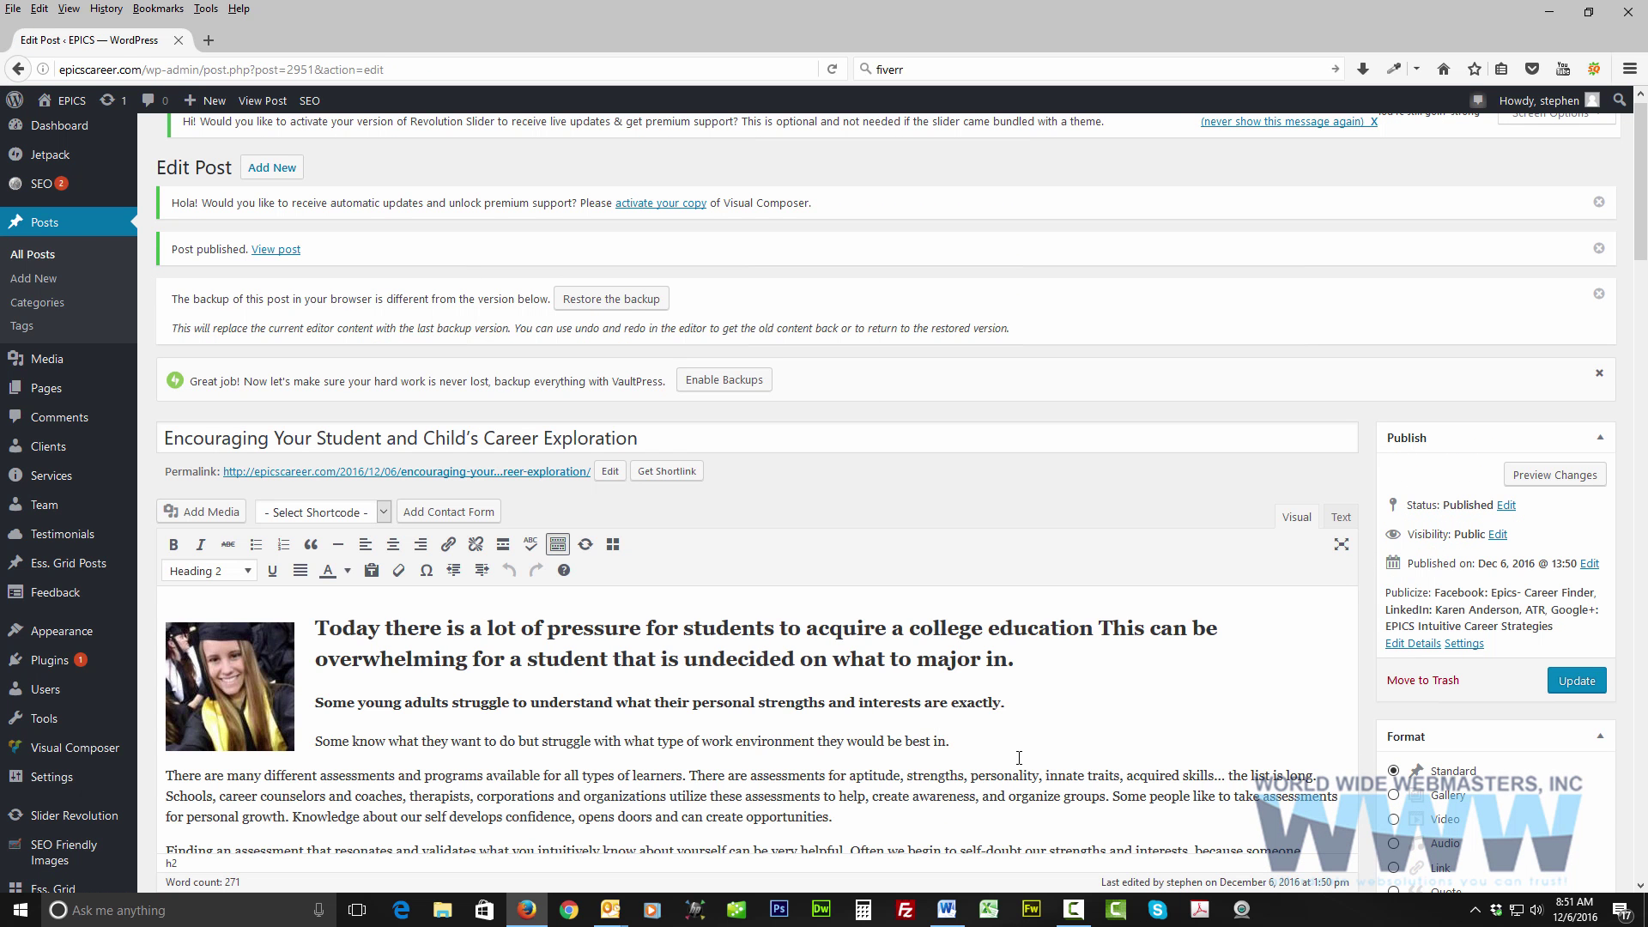
Switch to the Word document and select the Holland themes article text down to the hexagon diagram.
drag(417, 402, 842, 920)
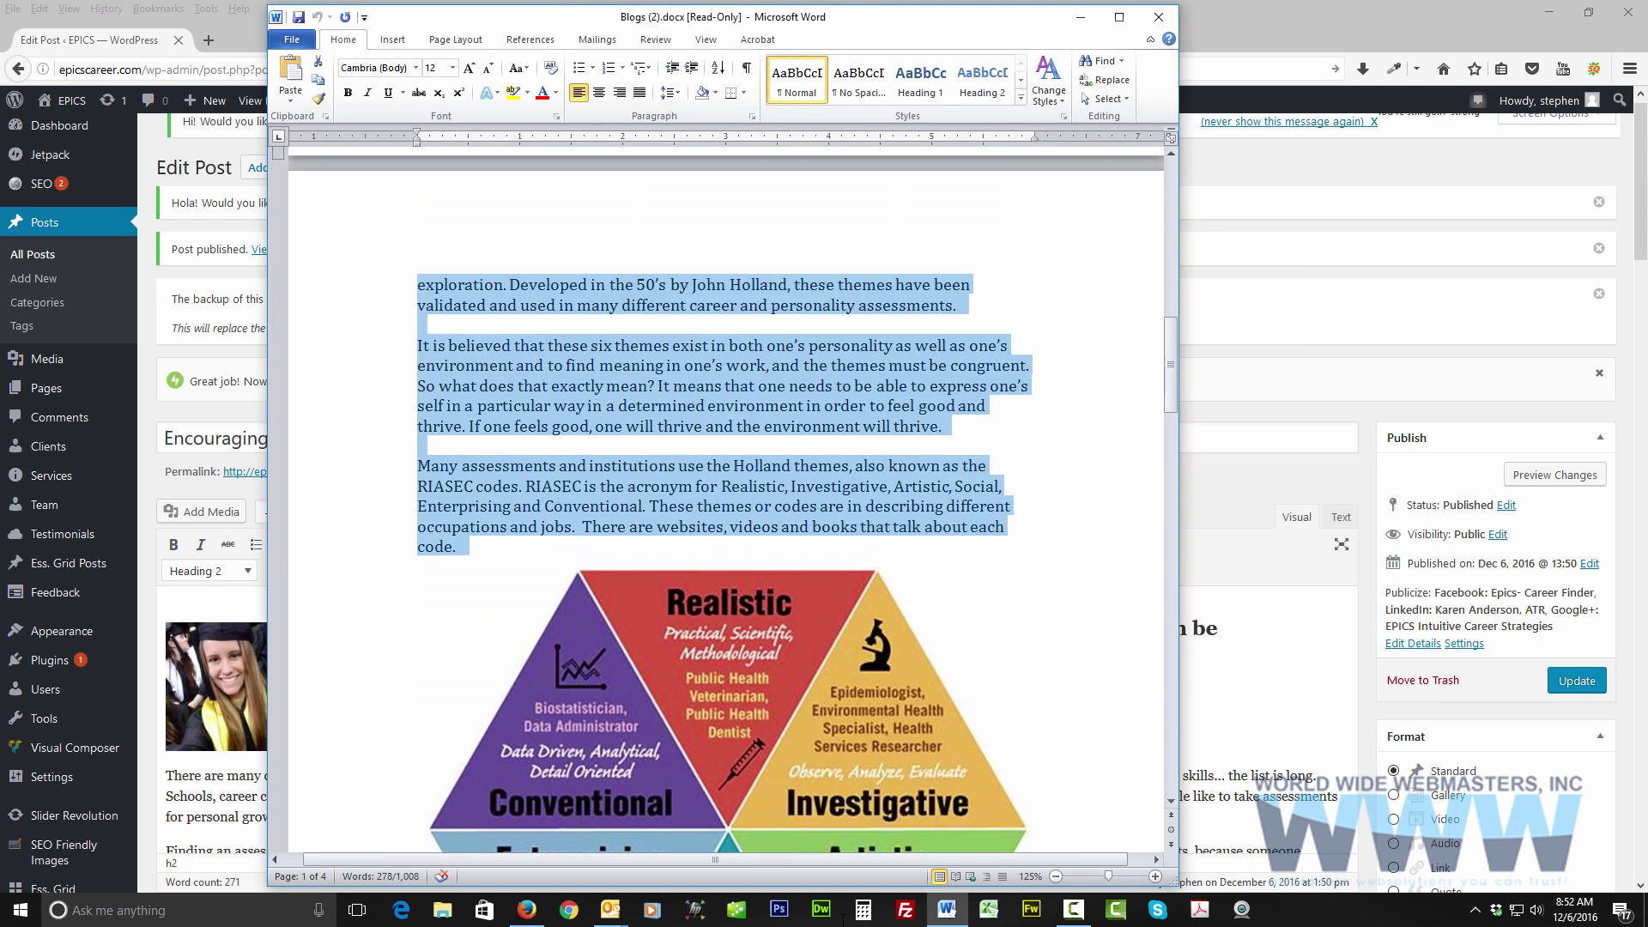
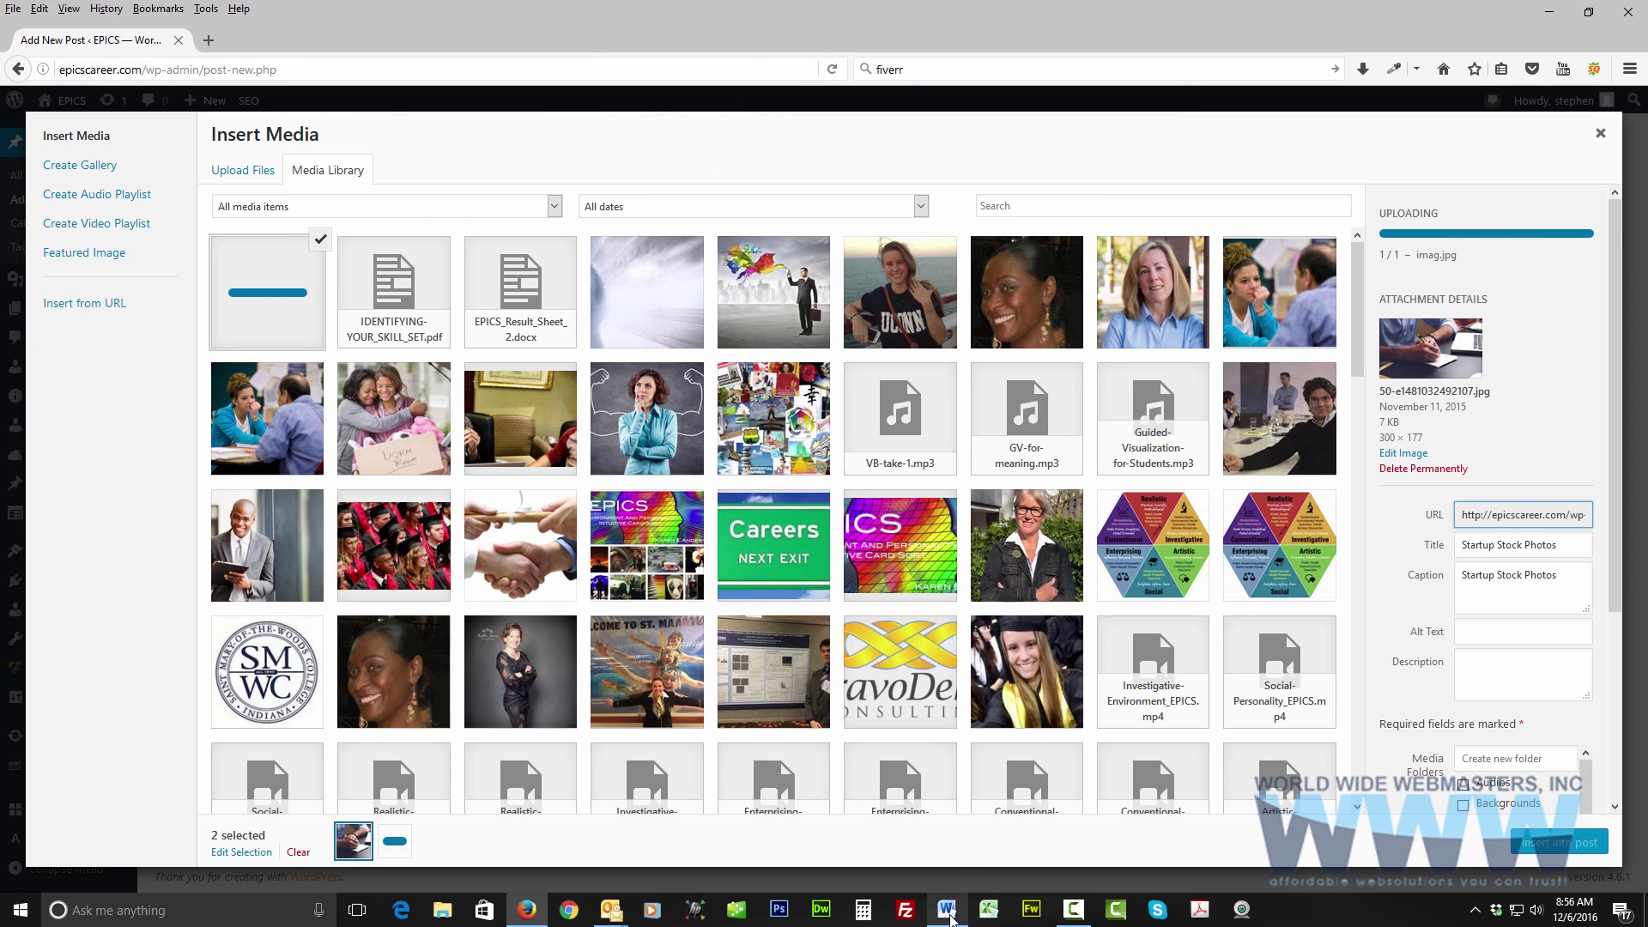
Check the hexagon diagram's place in the Word article, and insert the selected writing photo and uploaded hexagon image into the Holland themes post.
click(946, 910)
scroll(868, 461, down, 9)
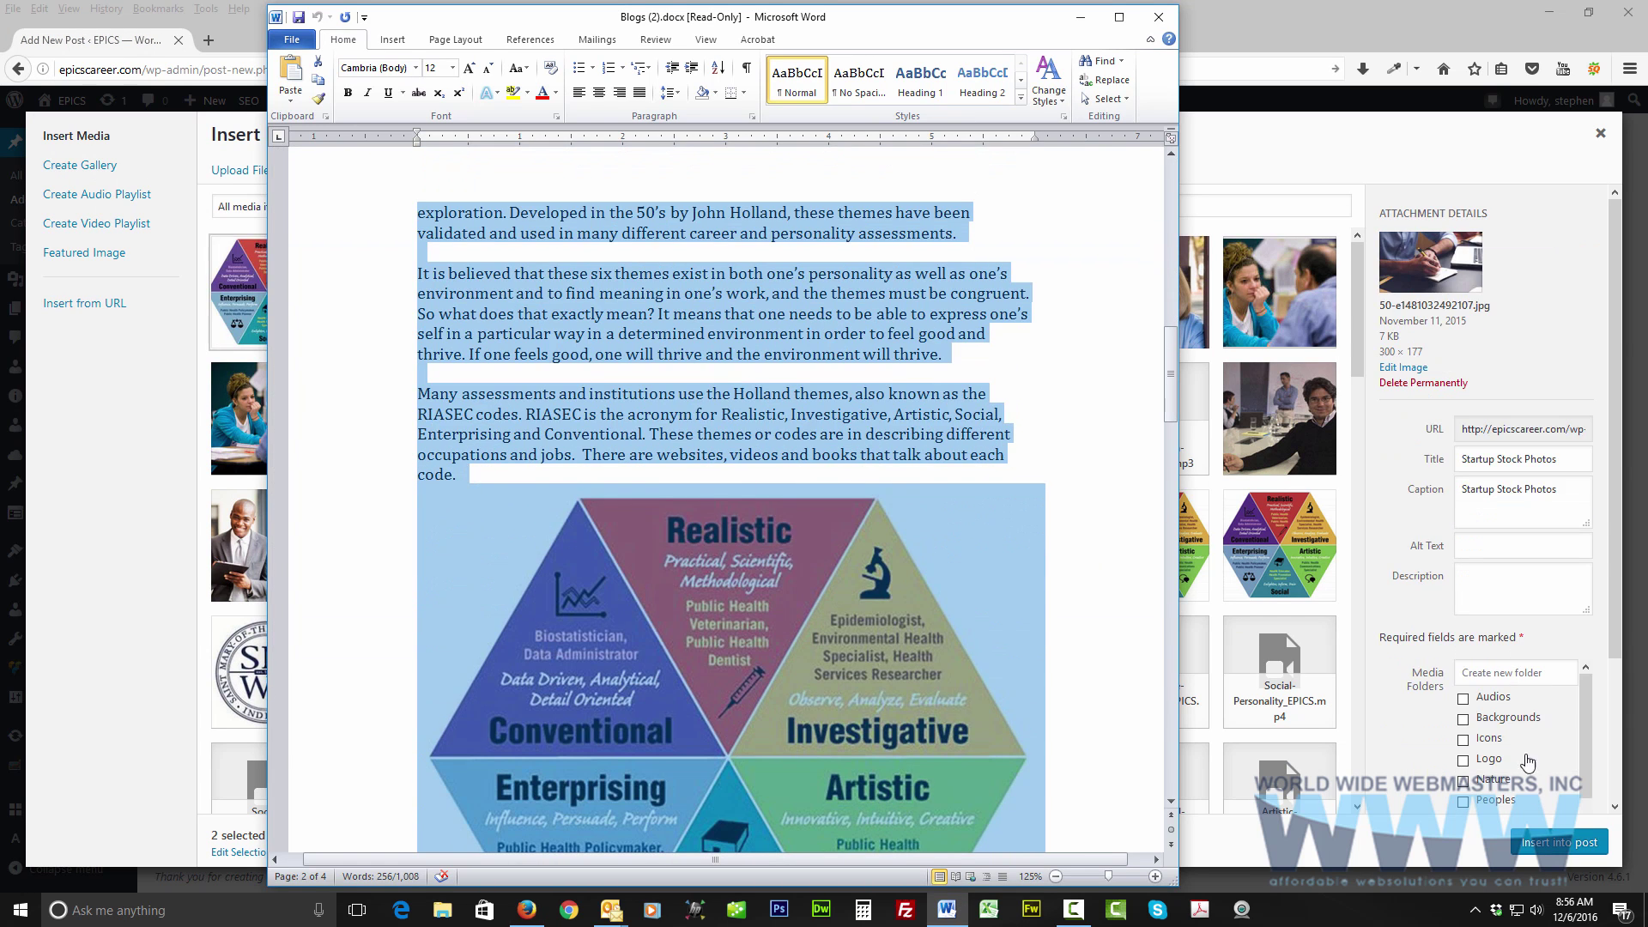
click(1553, 845)
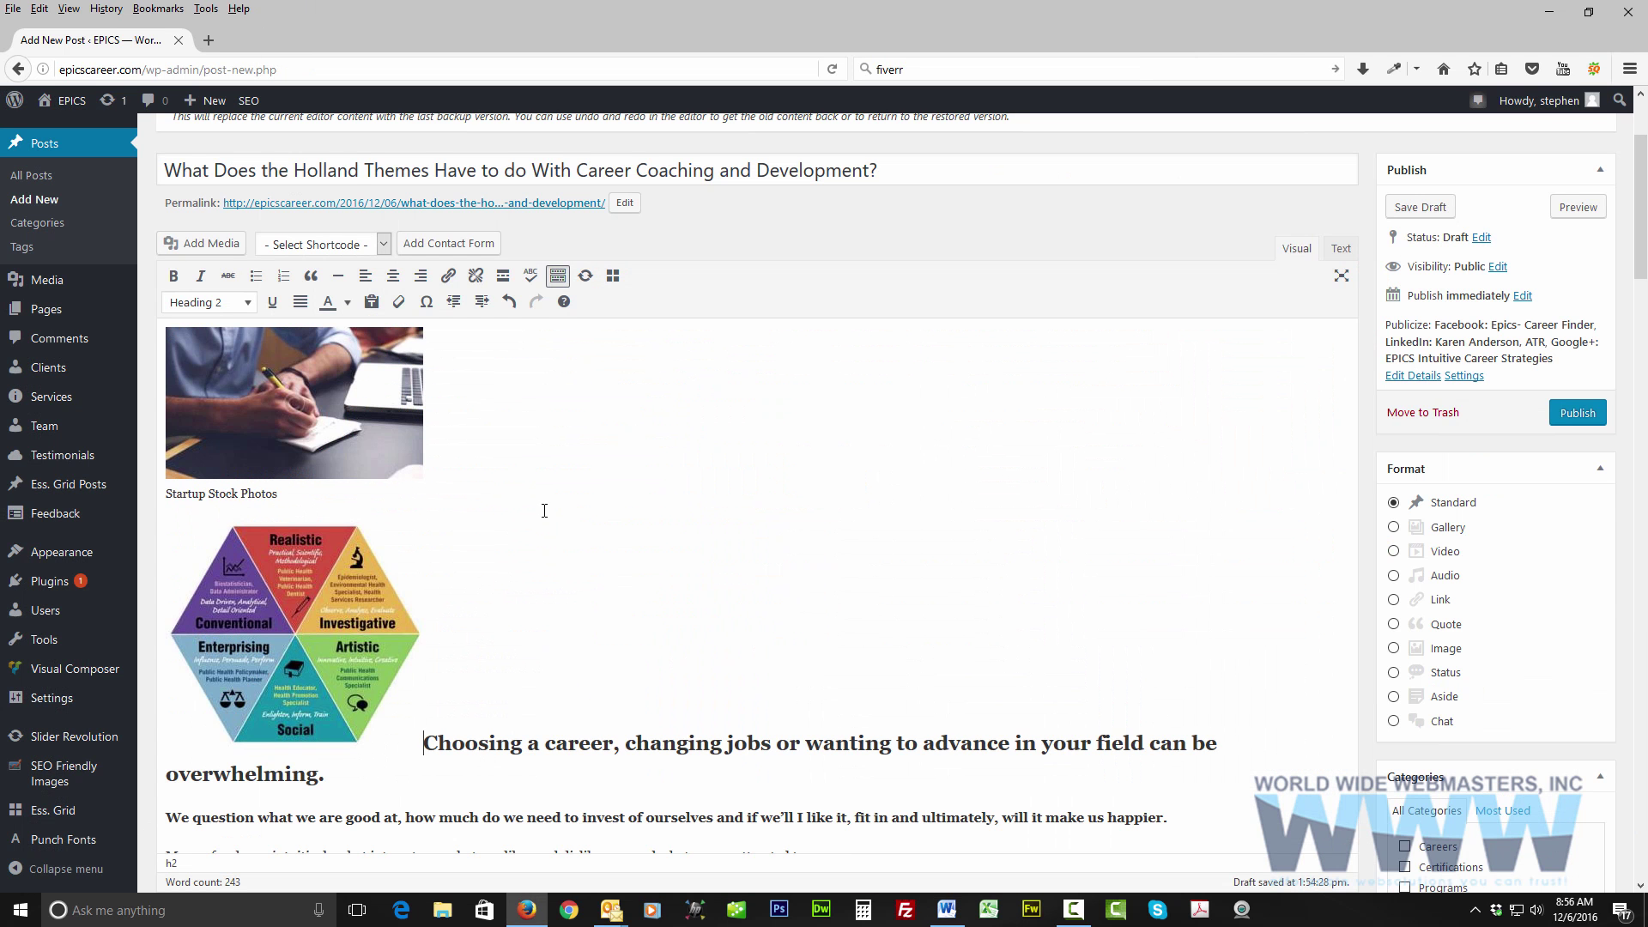
Enlarge the Holland hexagon image below the RIASEC paragraph and keep its alignment set to None.
scroll(287, 457, down, 2)
click(286, 457)
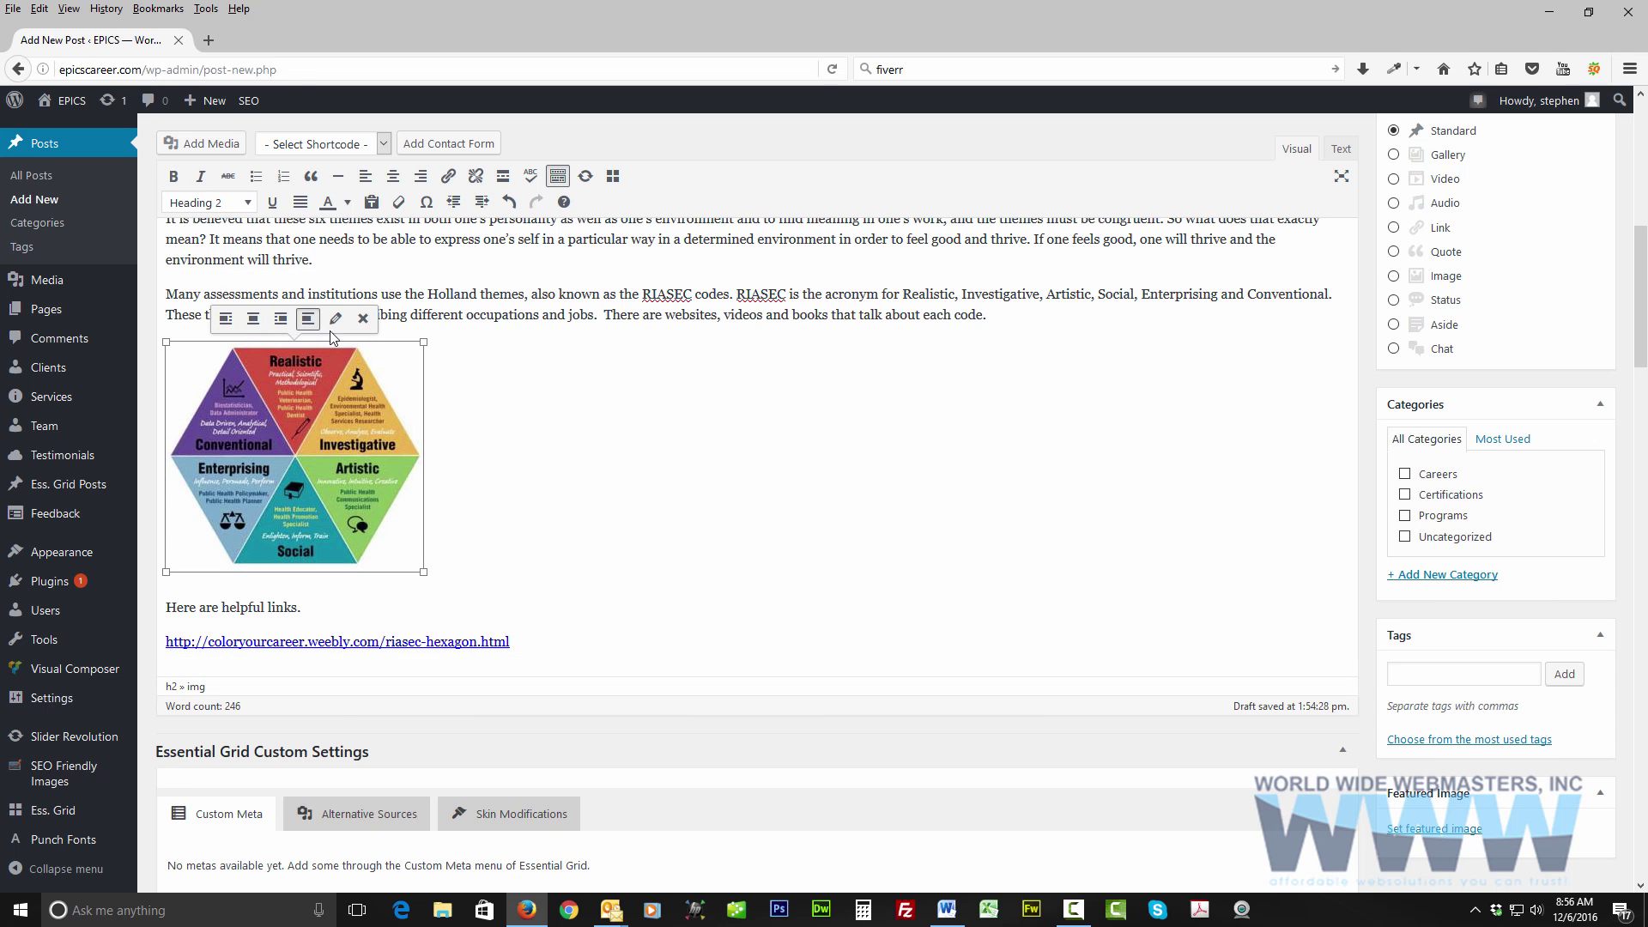
click(335, 319)
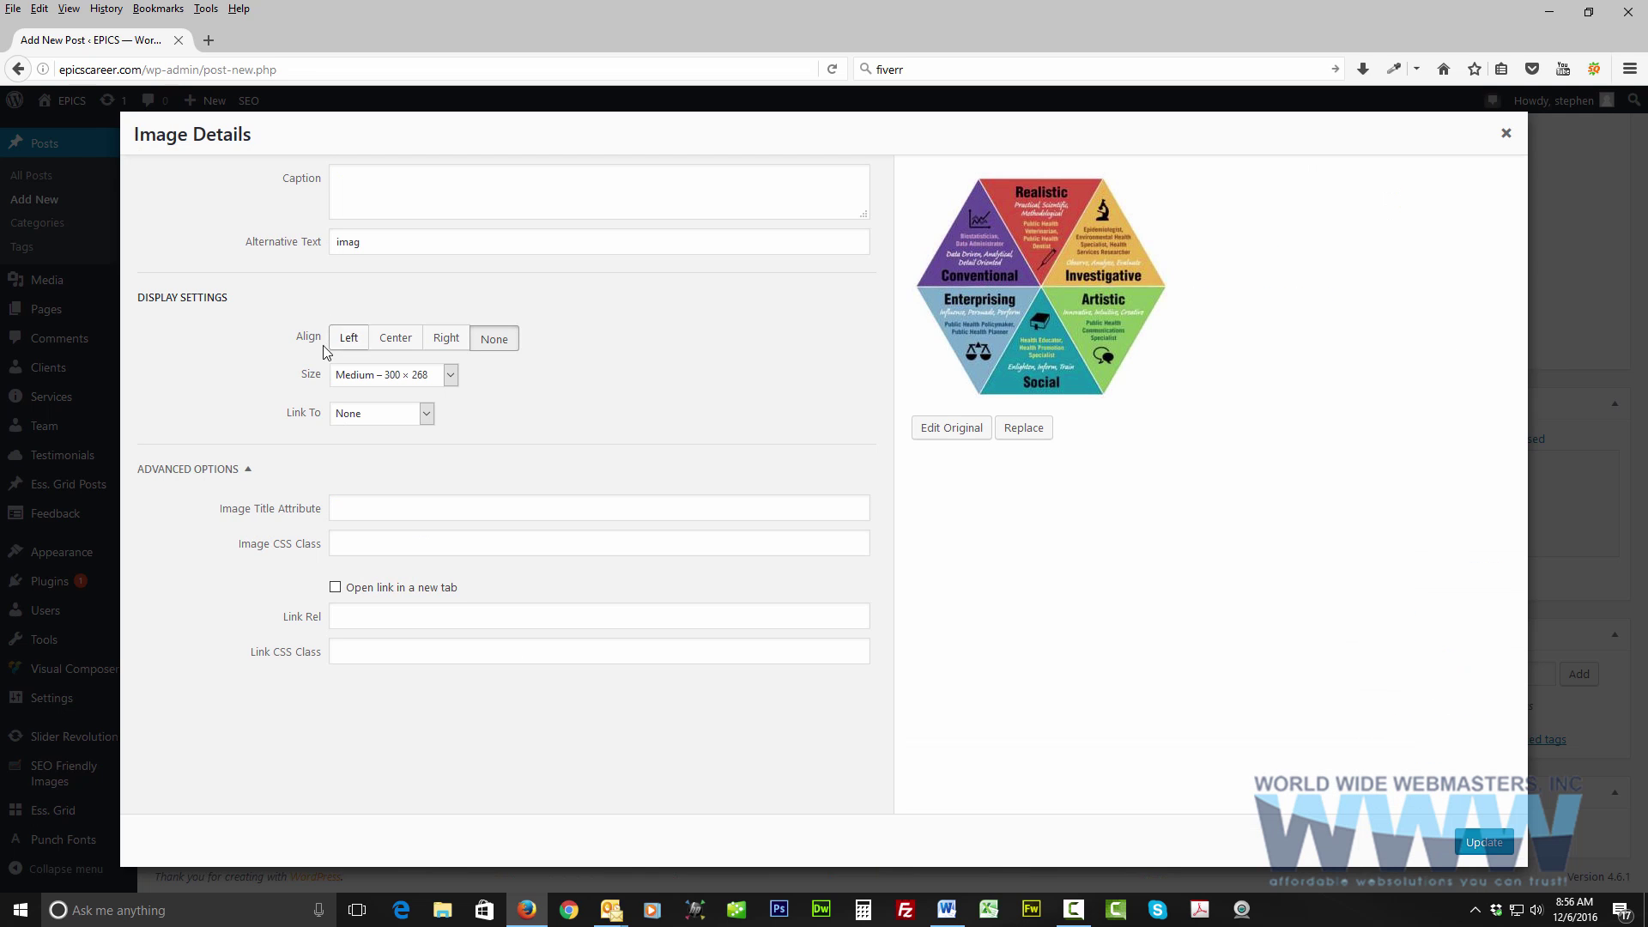
click(495, 341)
click(452, 375)
click(386, 431)
click(1483, 842)
Delete the writing photo and its "Startup Stock Photos" caption from above the article's first heading.
scroll(649, 578, down, 1)
scroll(648, 577, up, 4)
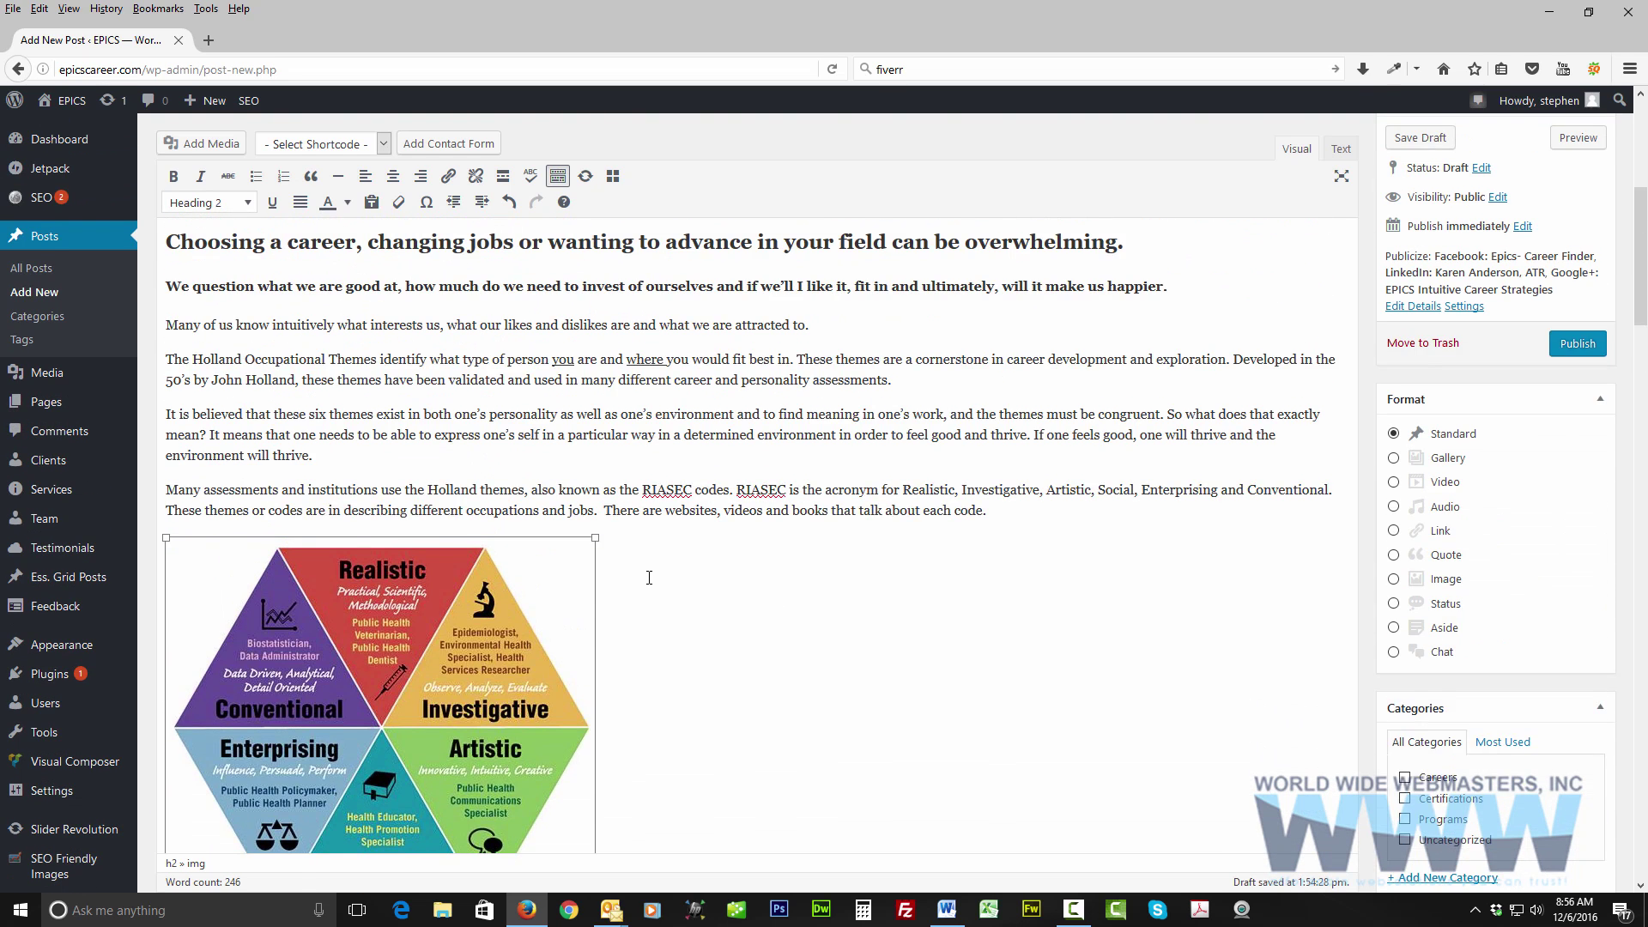
scroll(649, 578, up, 5)
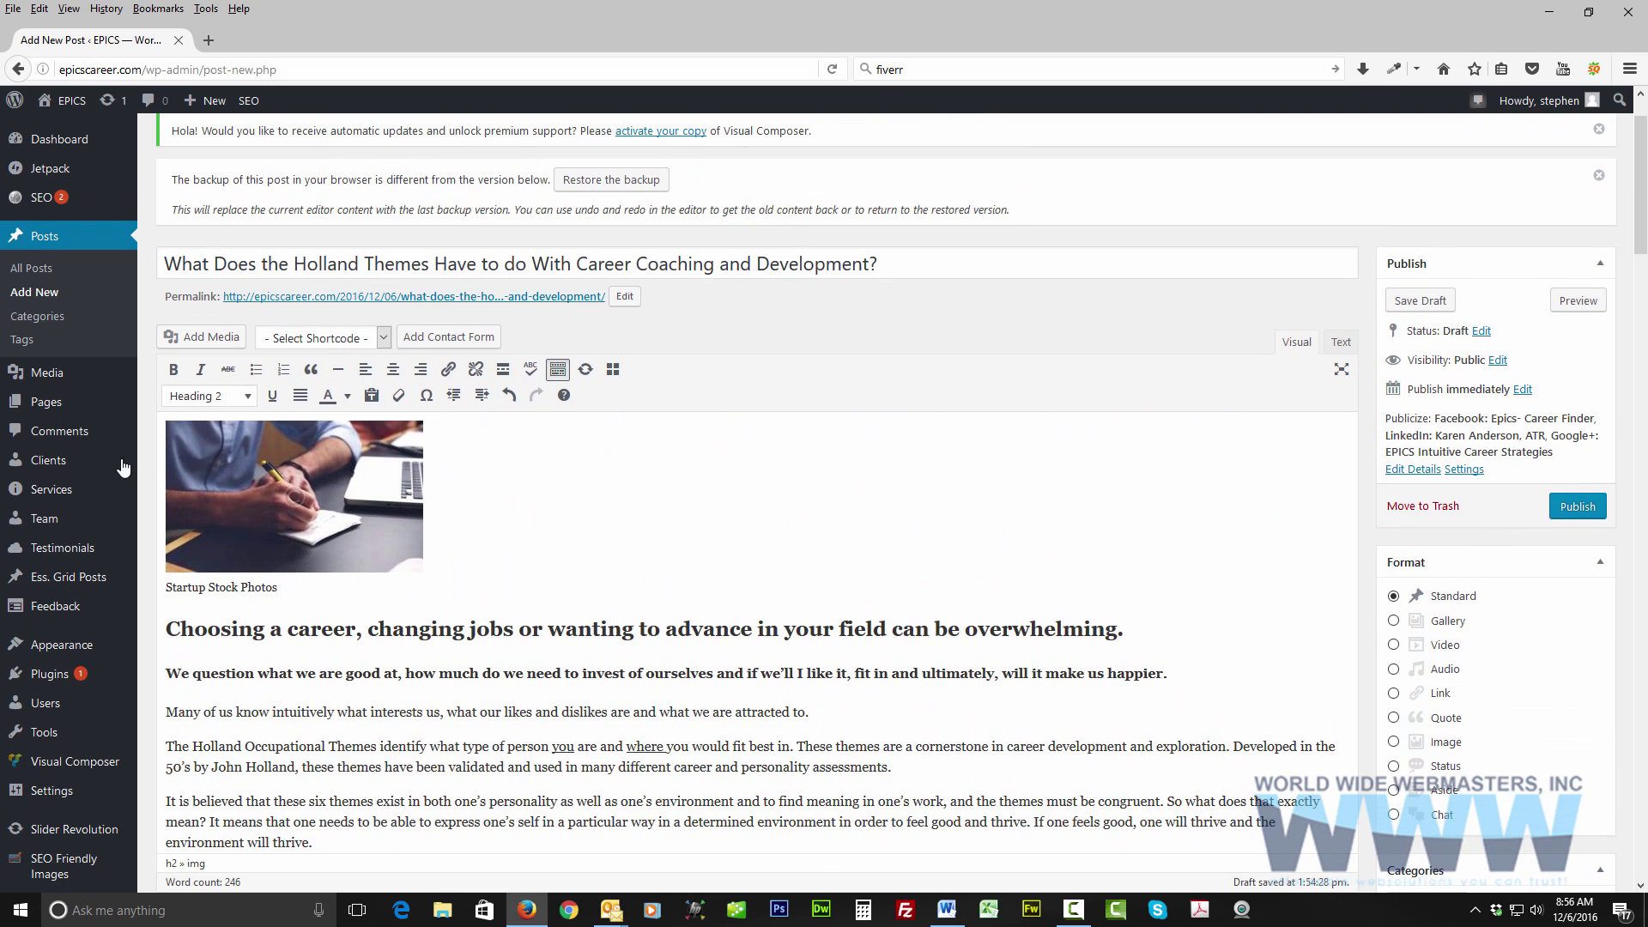
click(290, 511)
key(Delete)
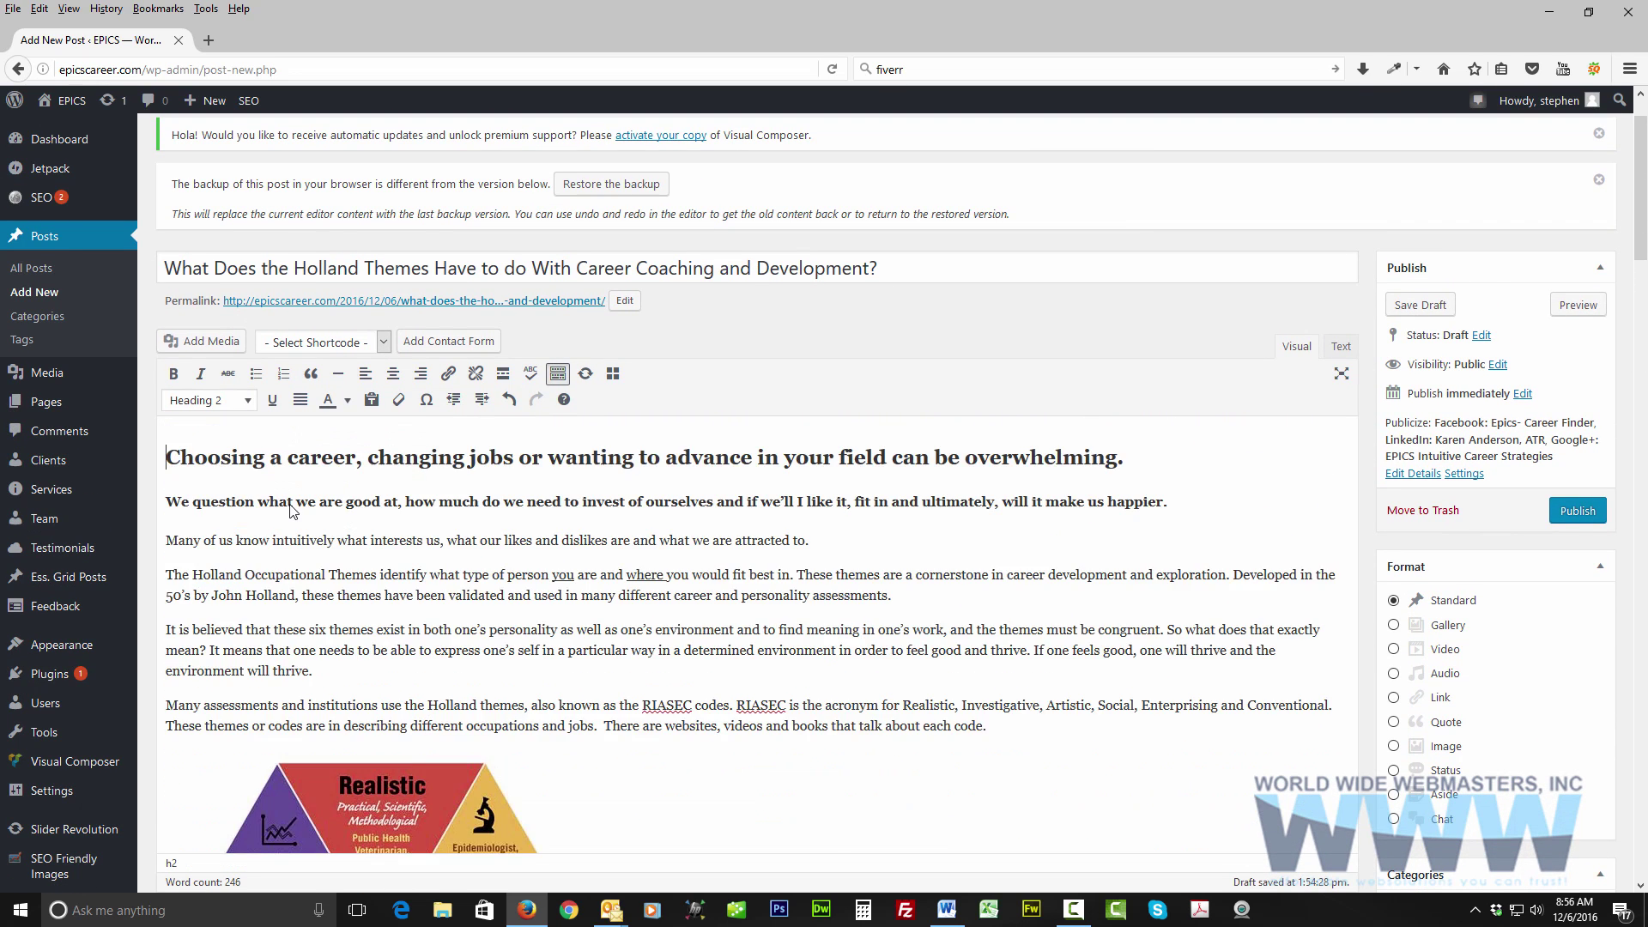
Assign the Holland themes post to the Careers category and add the most-used tag Careers.
scroll(1160, 531, down, 10)
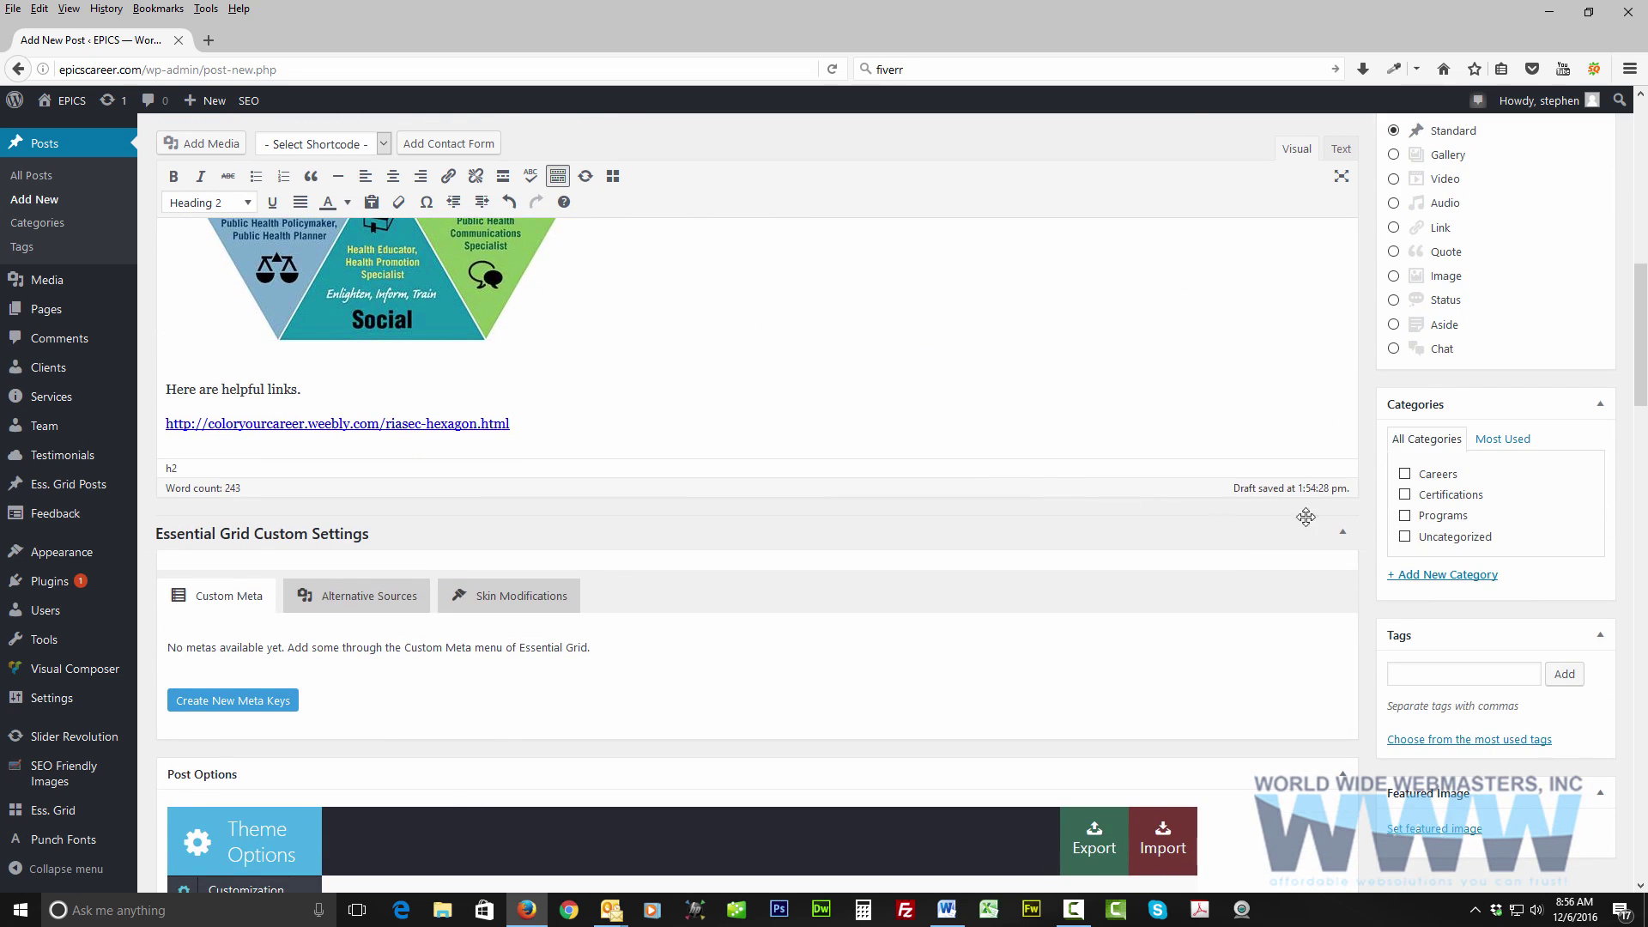
scroll(1405, 480, up, 5)
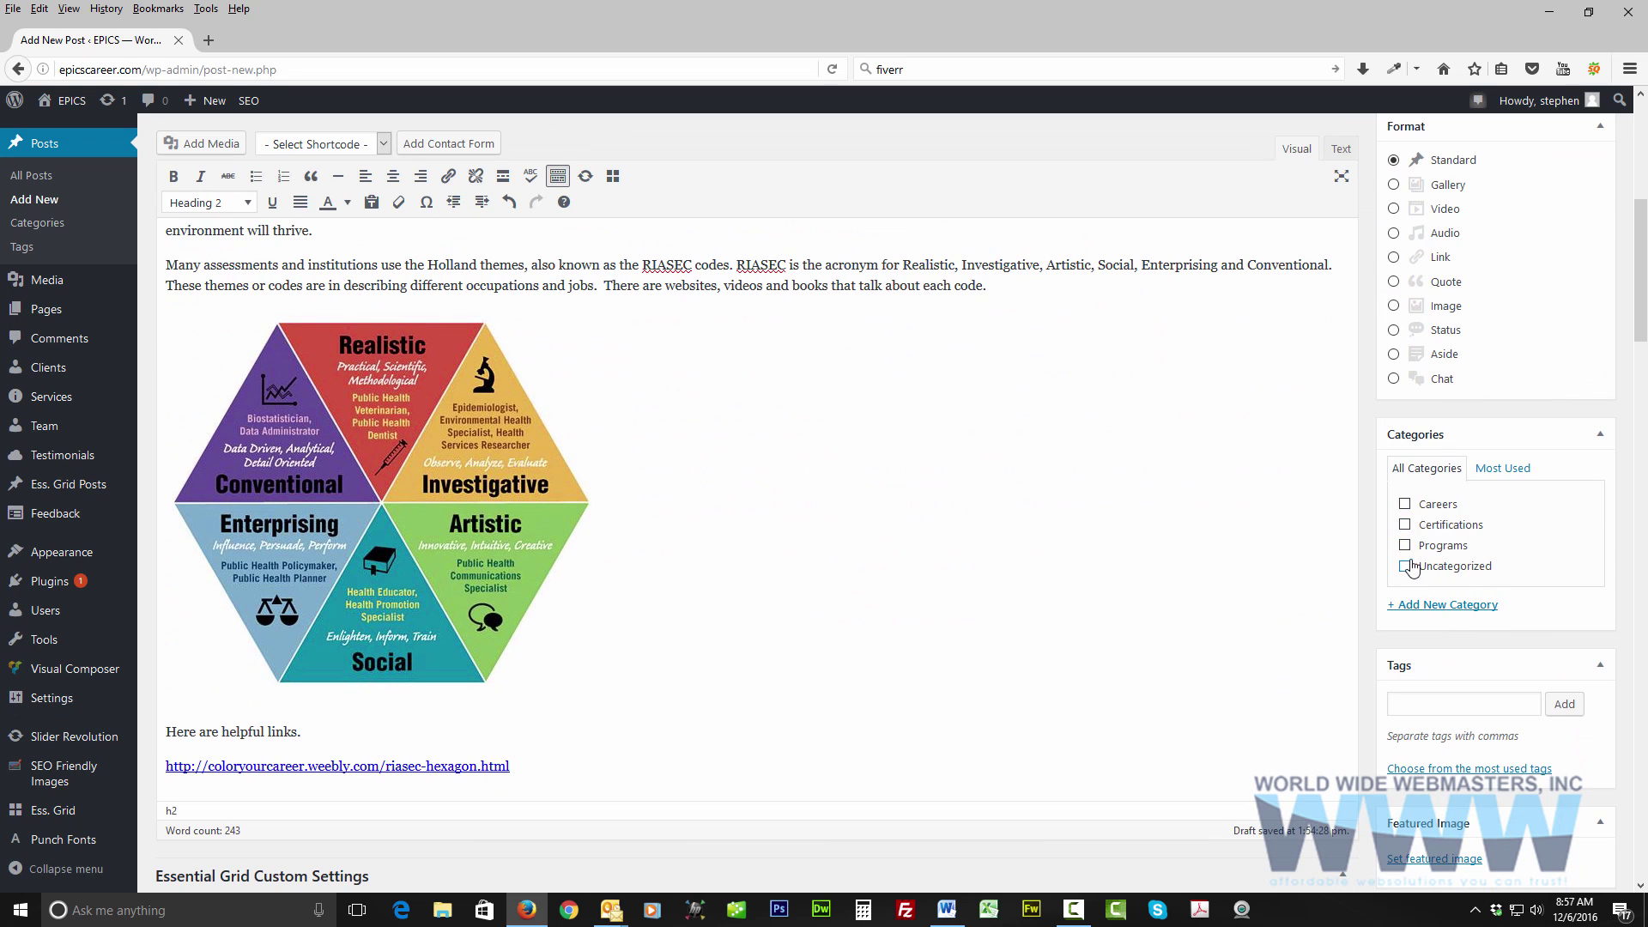
click(1405, 506)
scroll(1544, 519, down, 2)
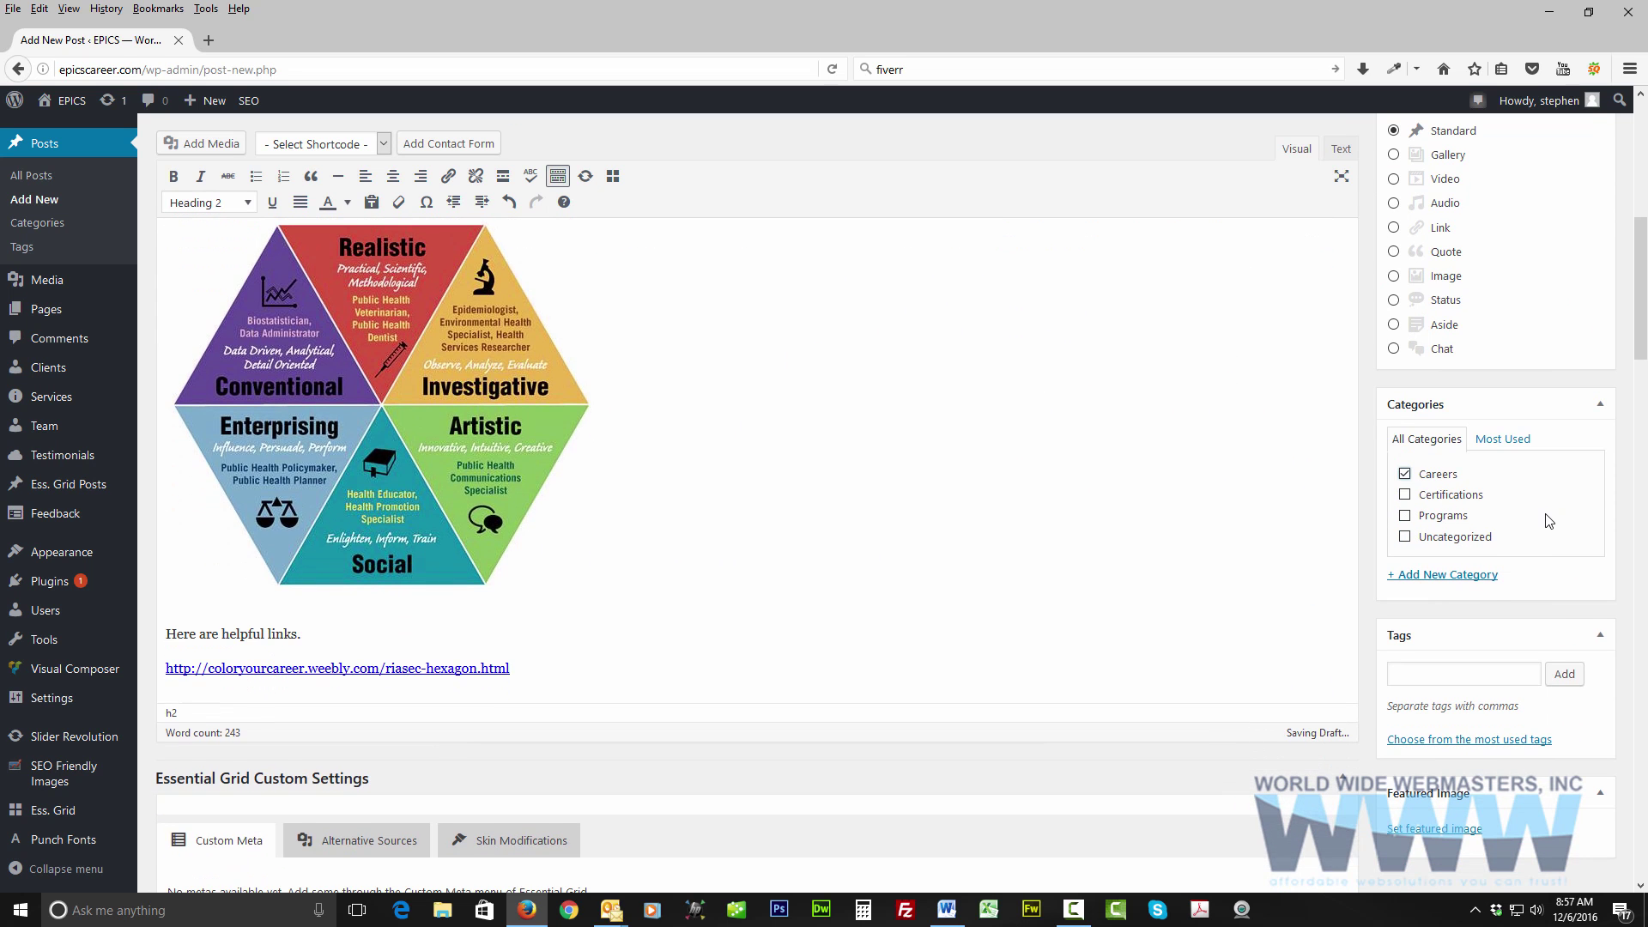
click(1491, 743)
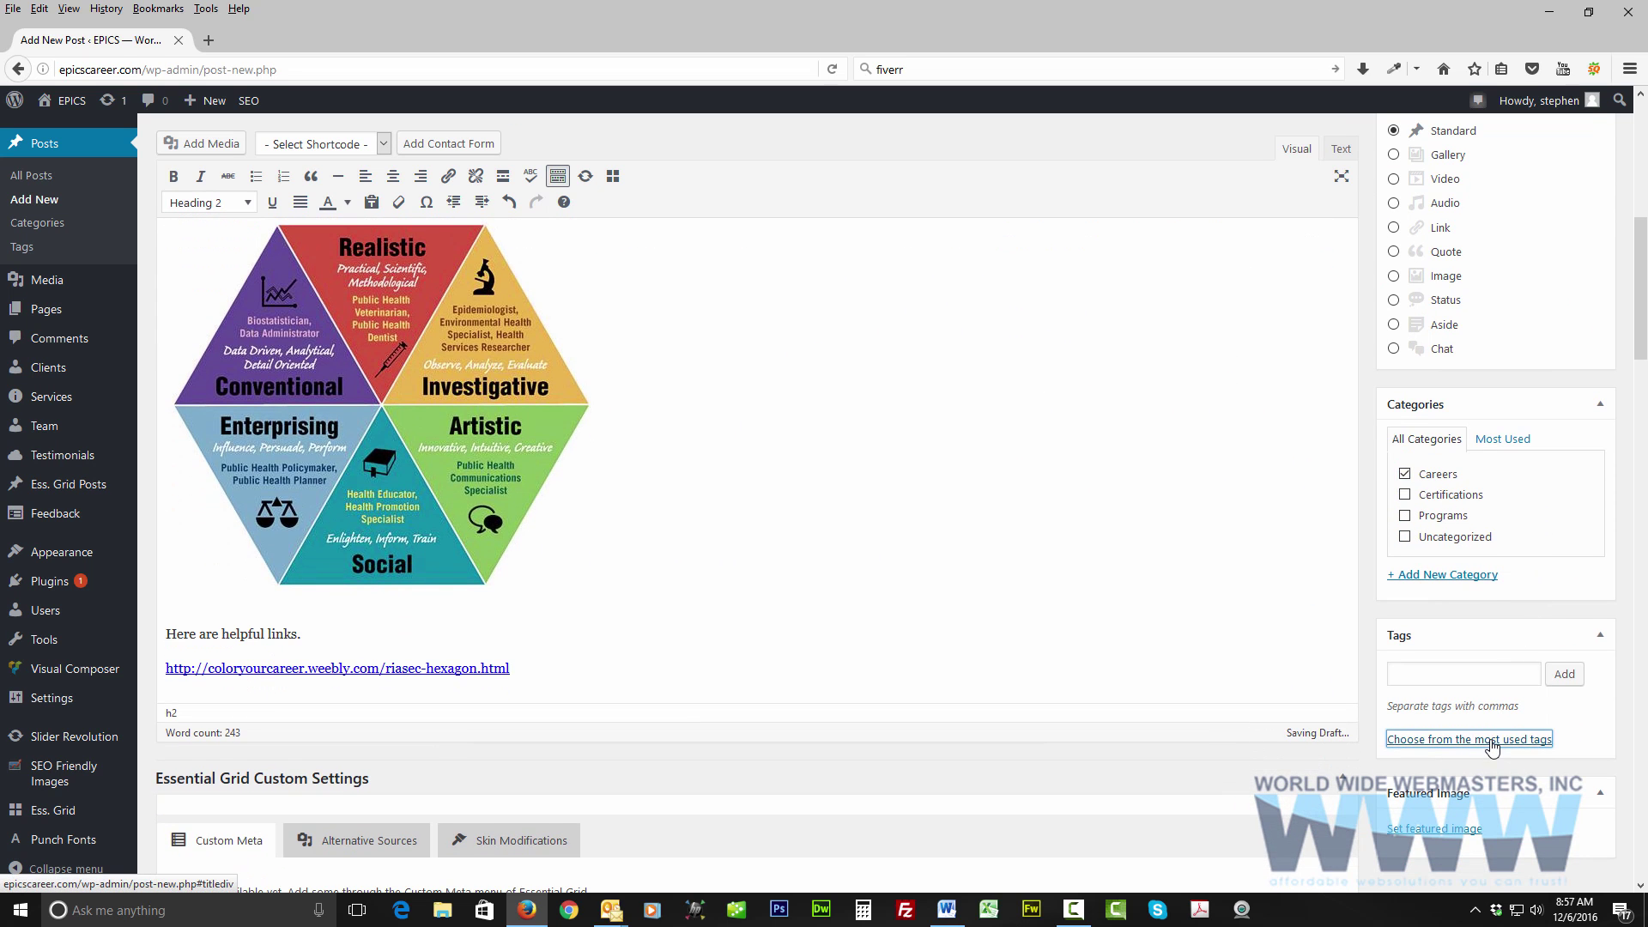
click(1442, 719)
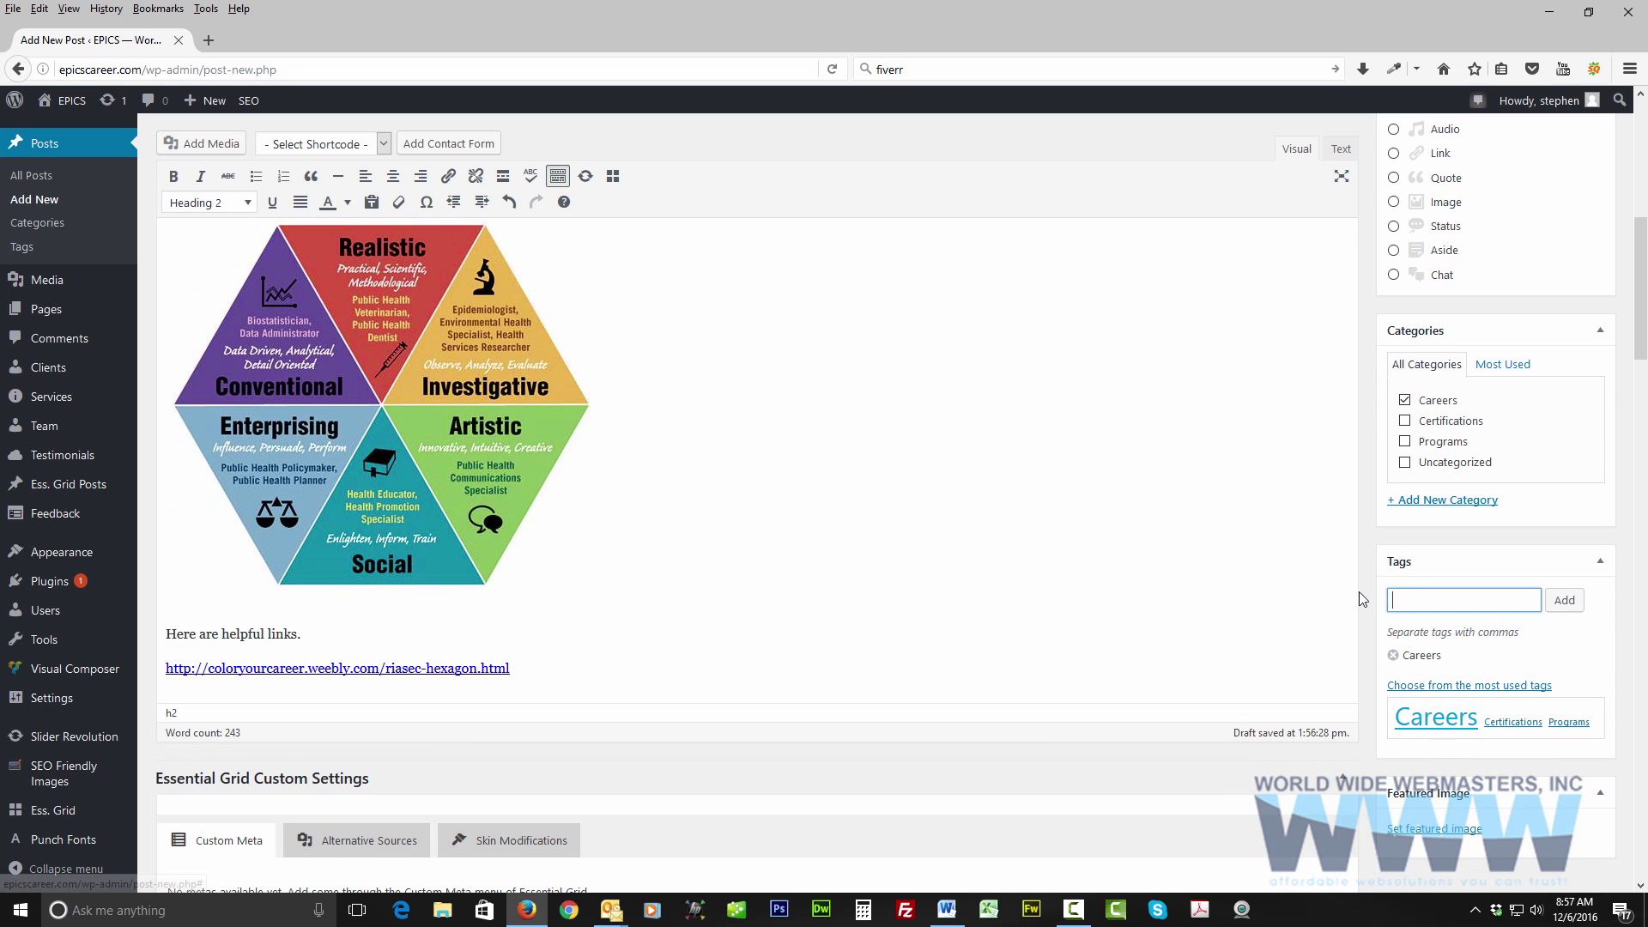
Set the photo of a woman and a man in conversation as the featured image and publish the post.
scroll(1343, 550, down, 1)
scroll(1343, 550, down, 4)
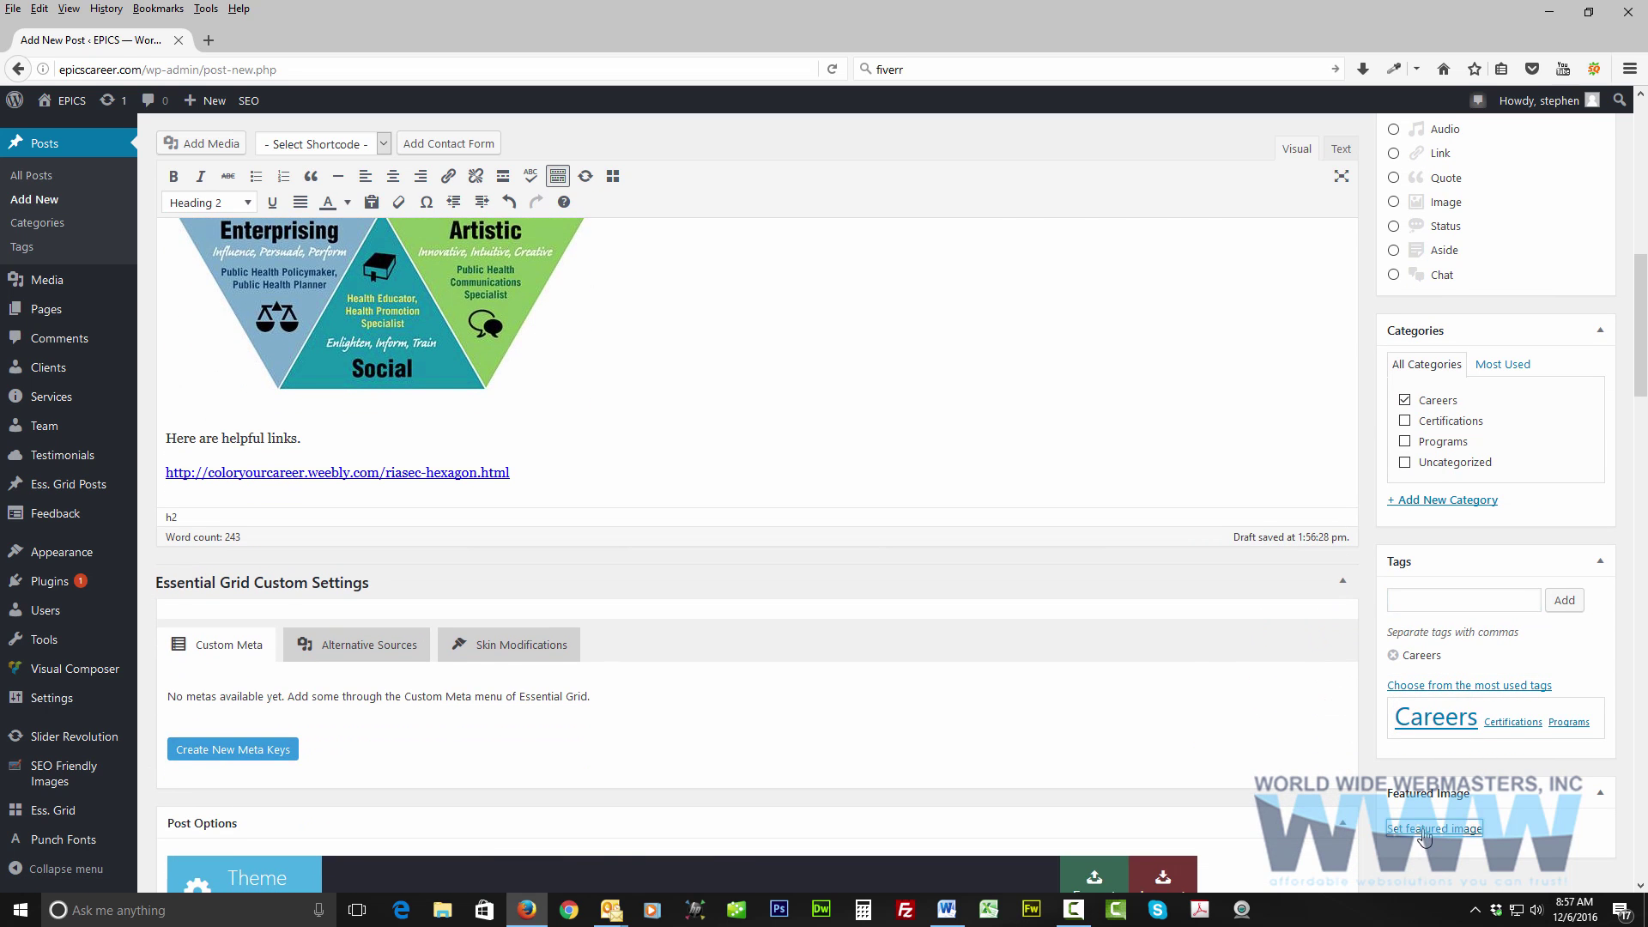
click(1425, 836)
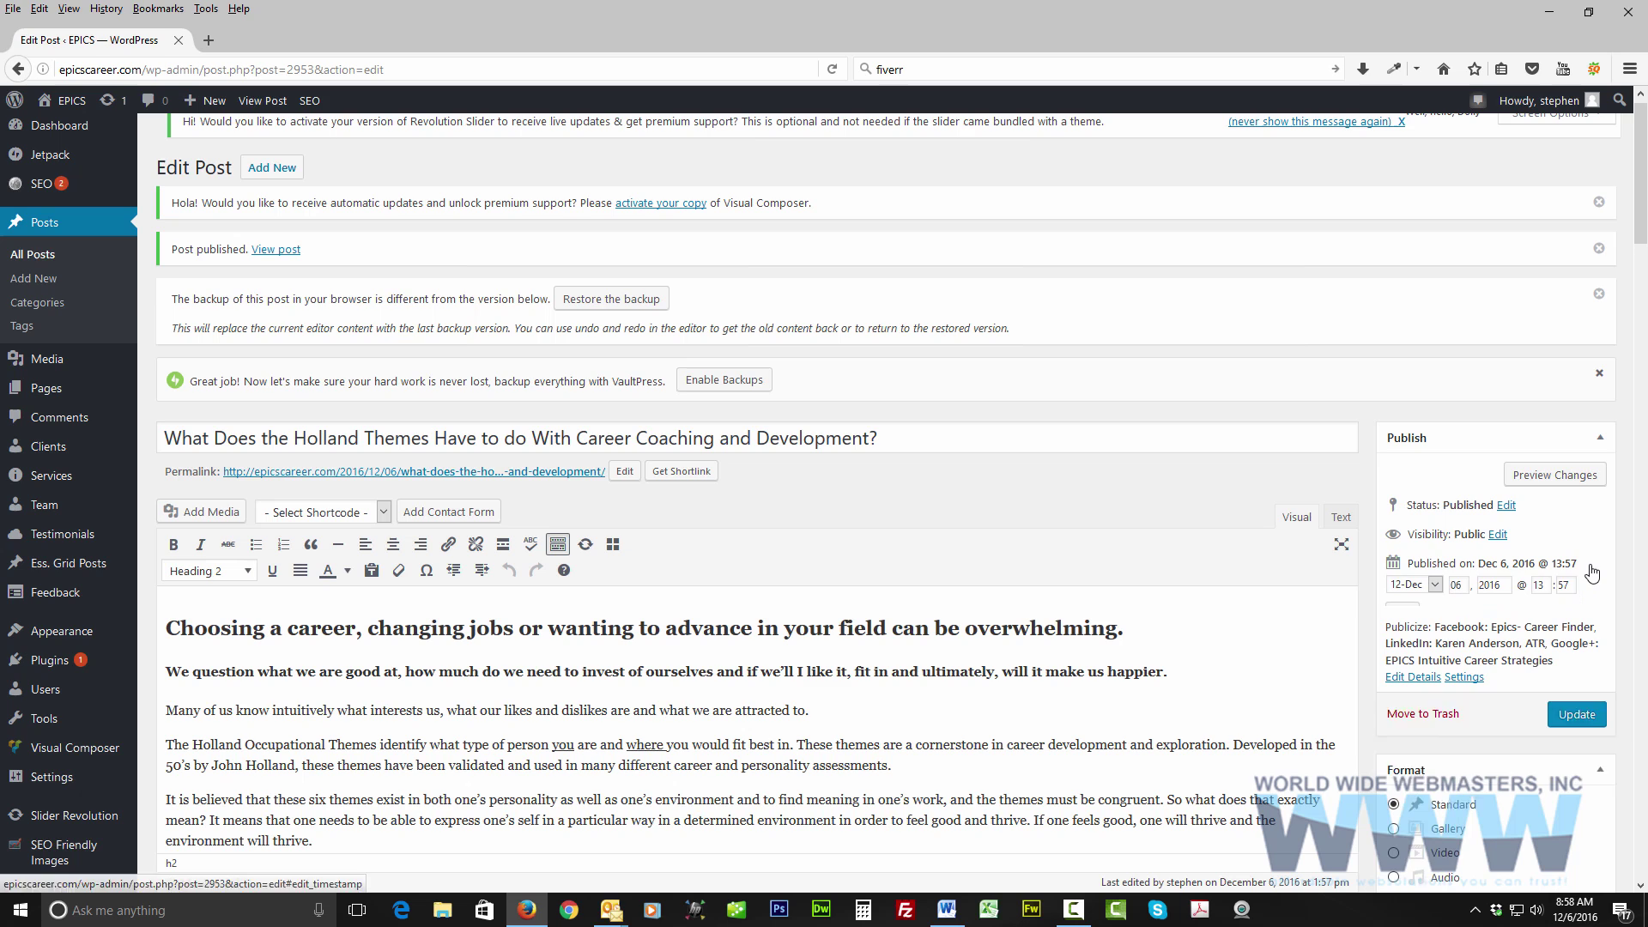
Reschedule the post's publication date to December 20, 2016, consulting the system calendar for the day.
click(1592, 564)
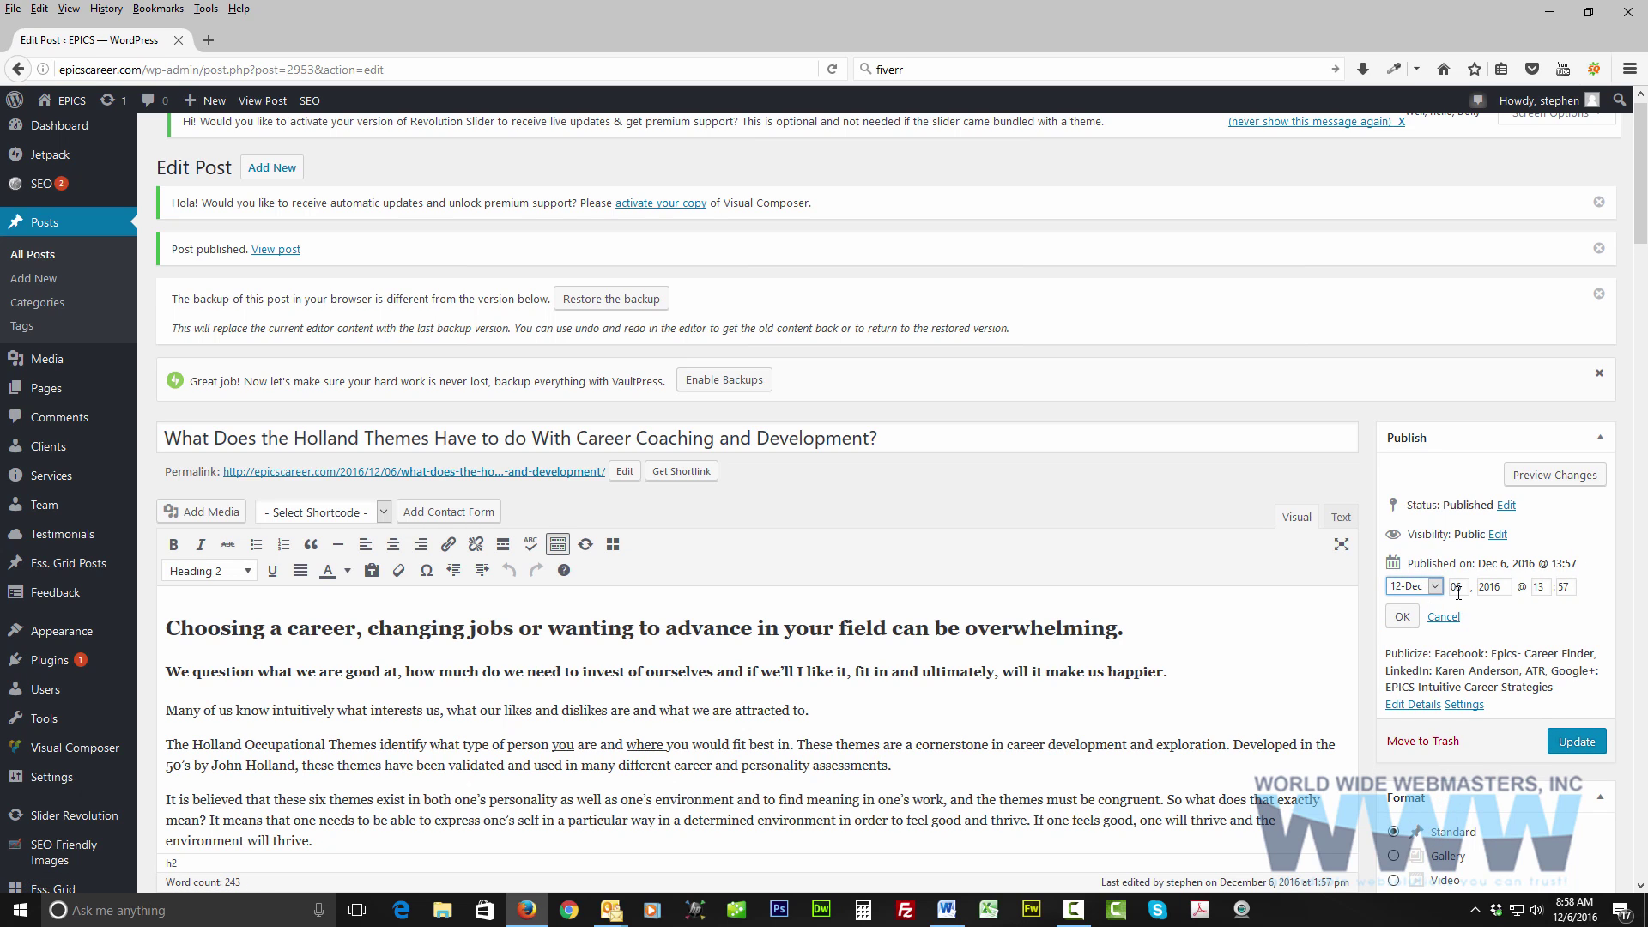
click(1588, 916)
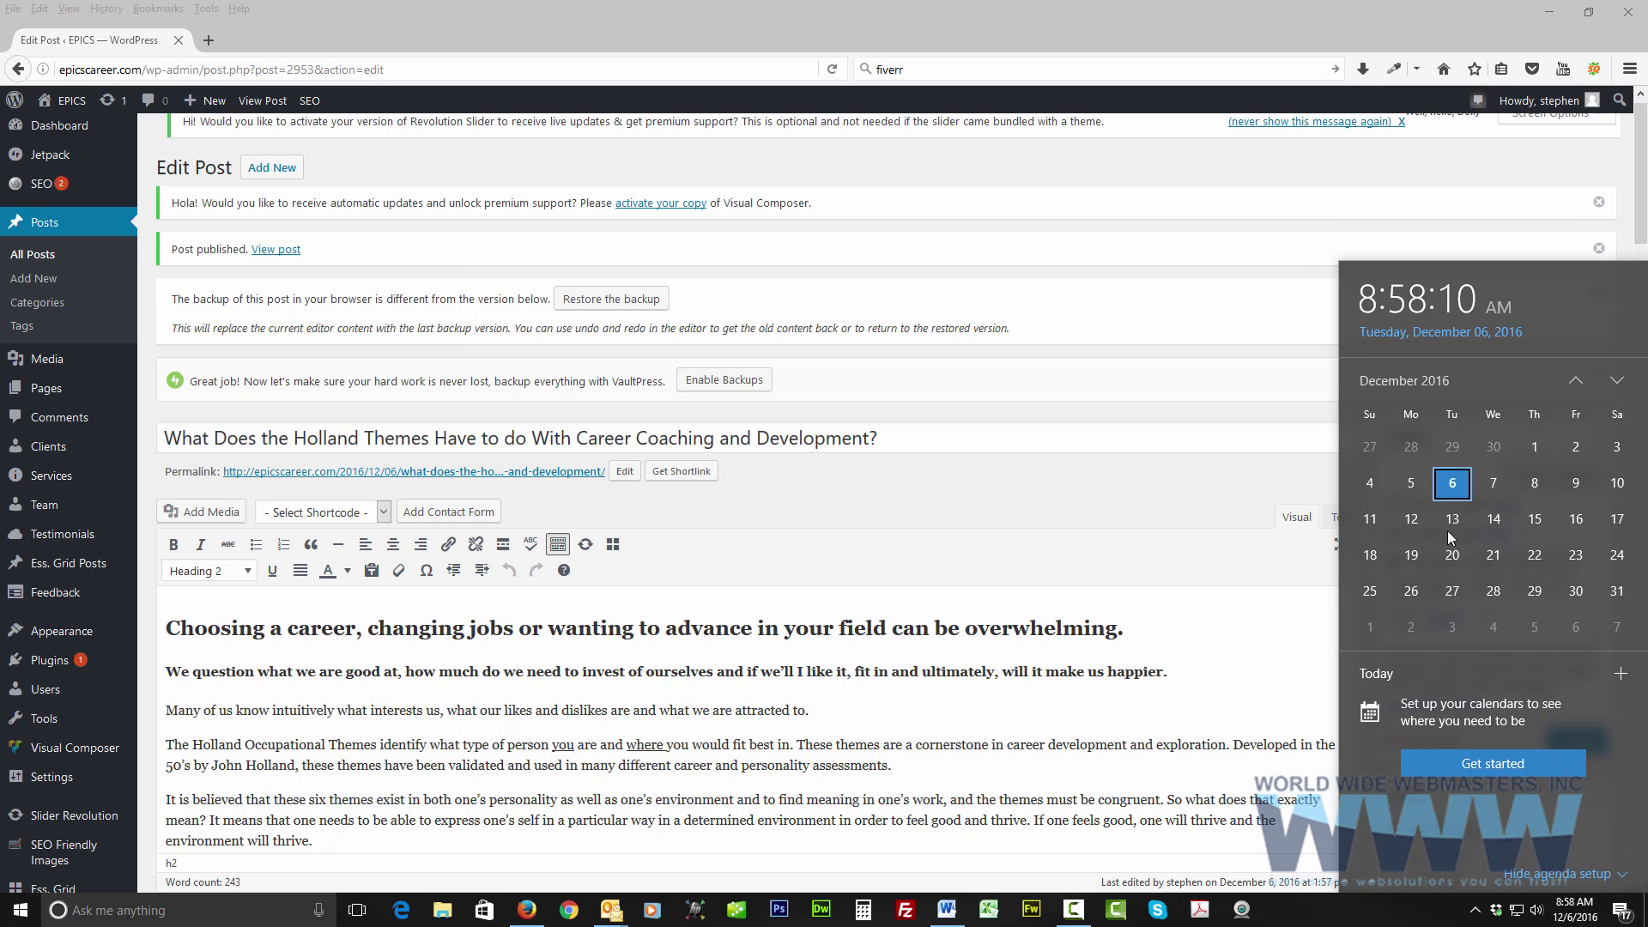
key(Escape)
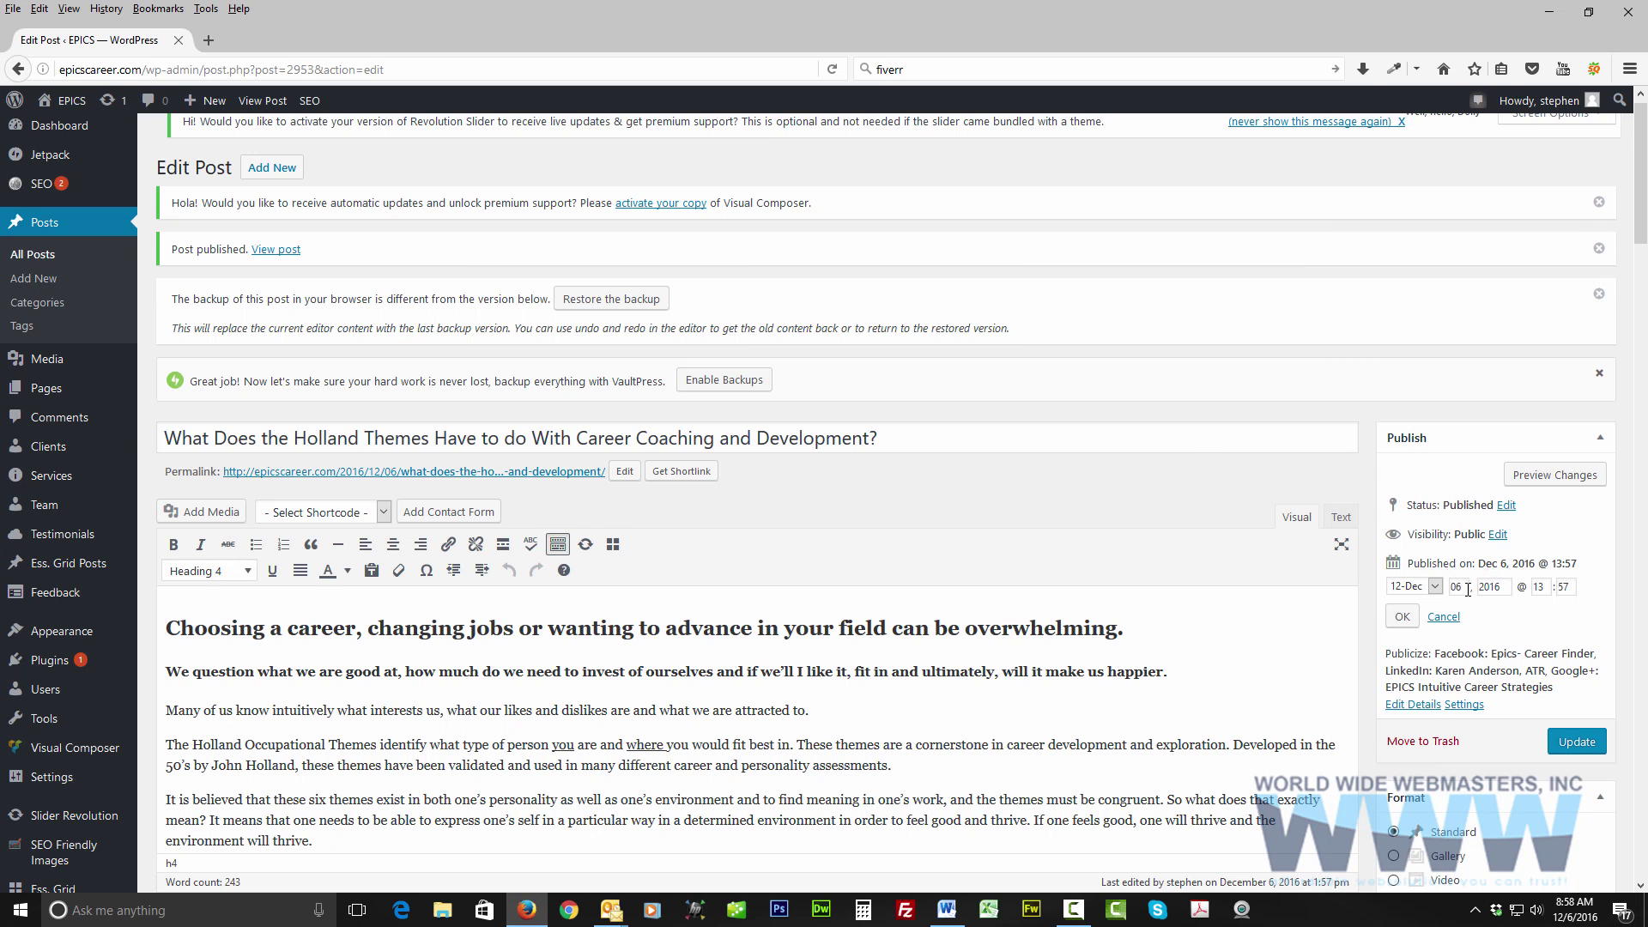
Copy the iresearchnet and counseling.org links from the Word document into the post's helpful links and remove the blank lines between them.
click(948, 911)
scroll(940, 506, down, 10)
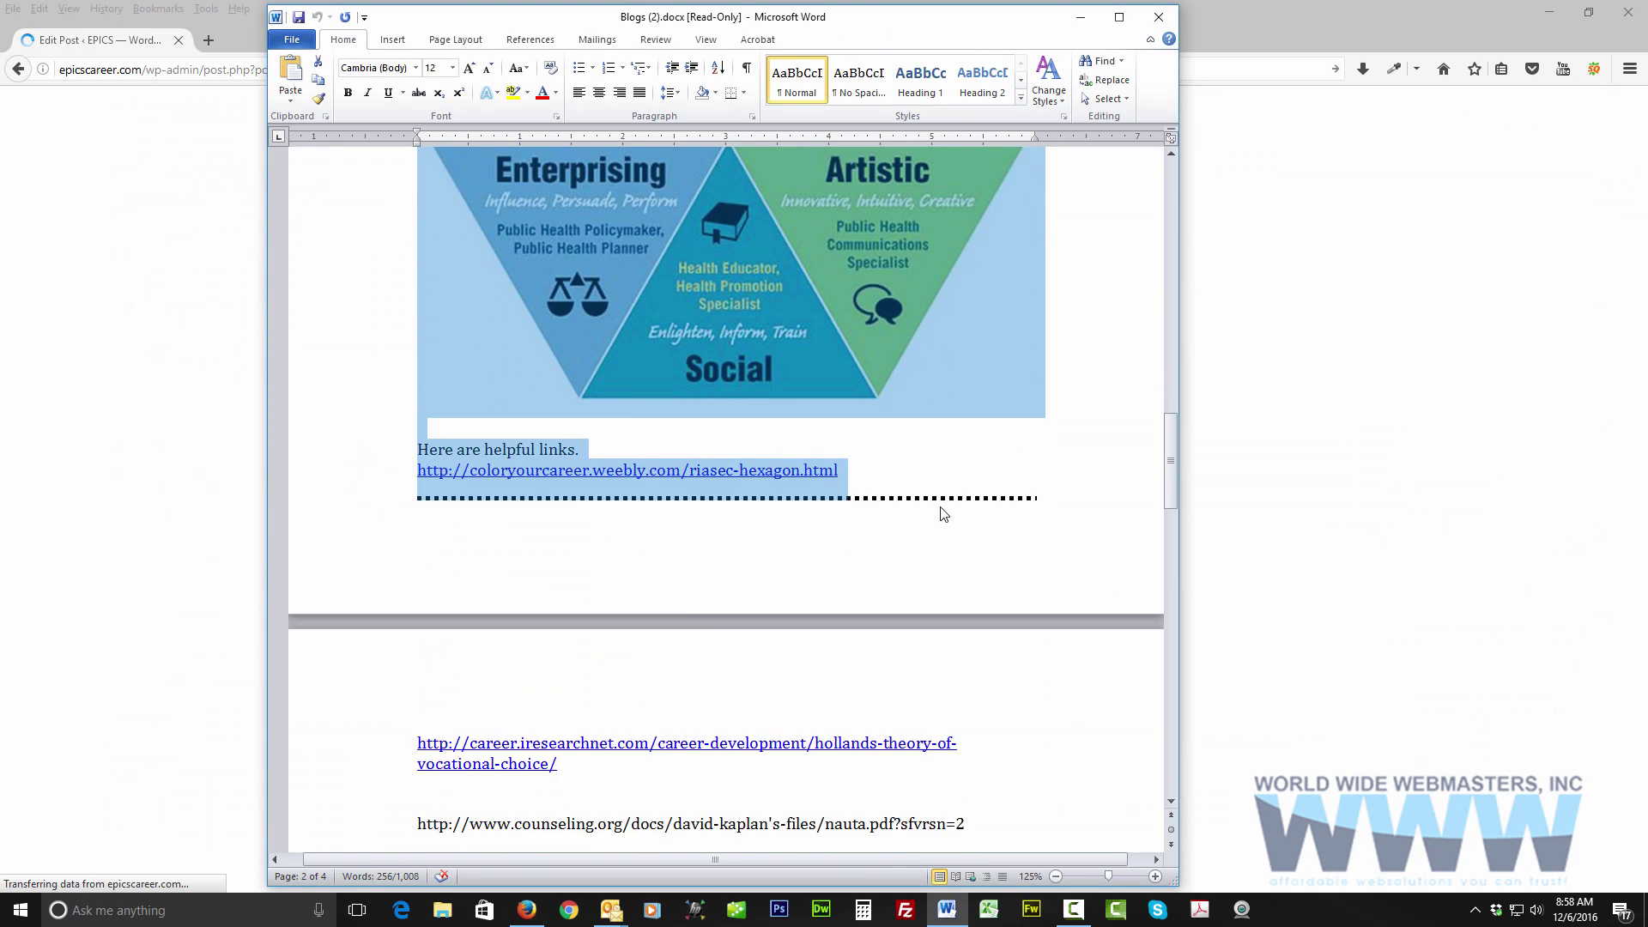
scroll(941, 507, down, 2)
drag(971, 567, 417, 210)
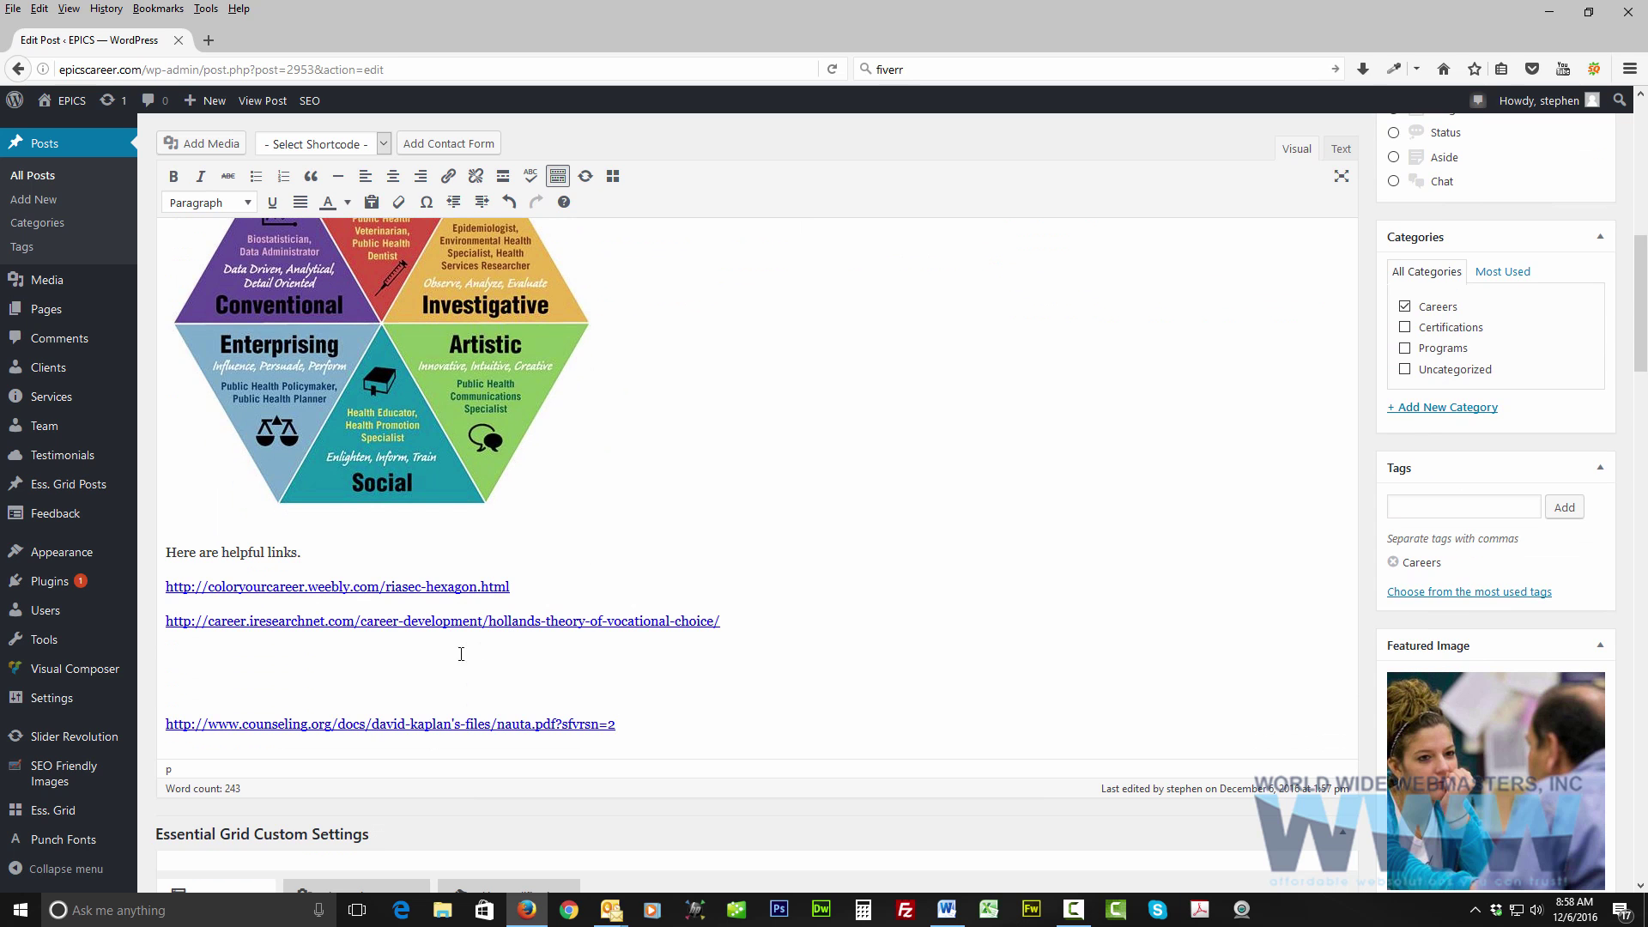
key(Delete)
key(Delete)
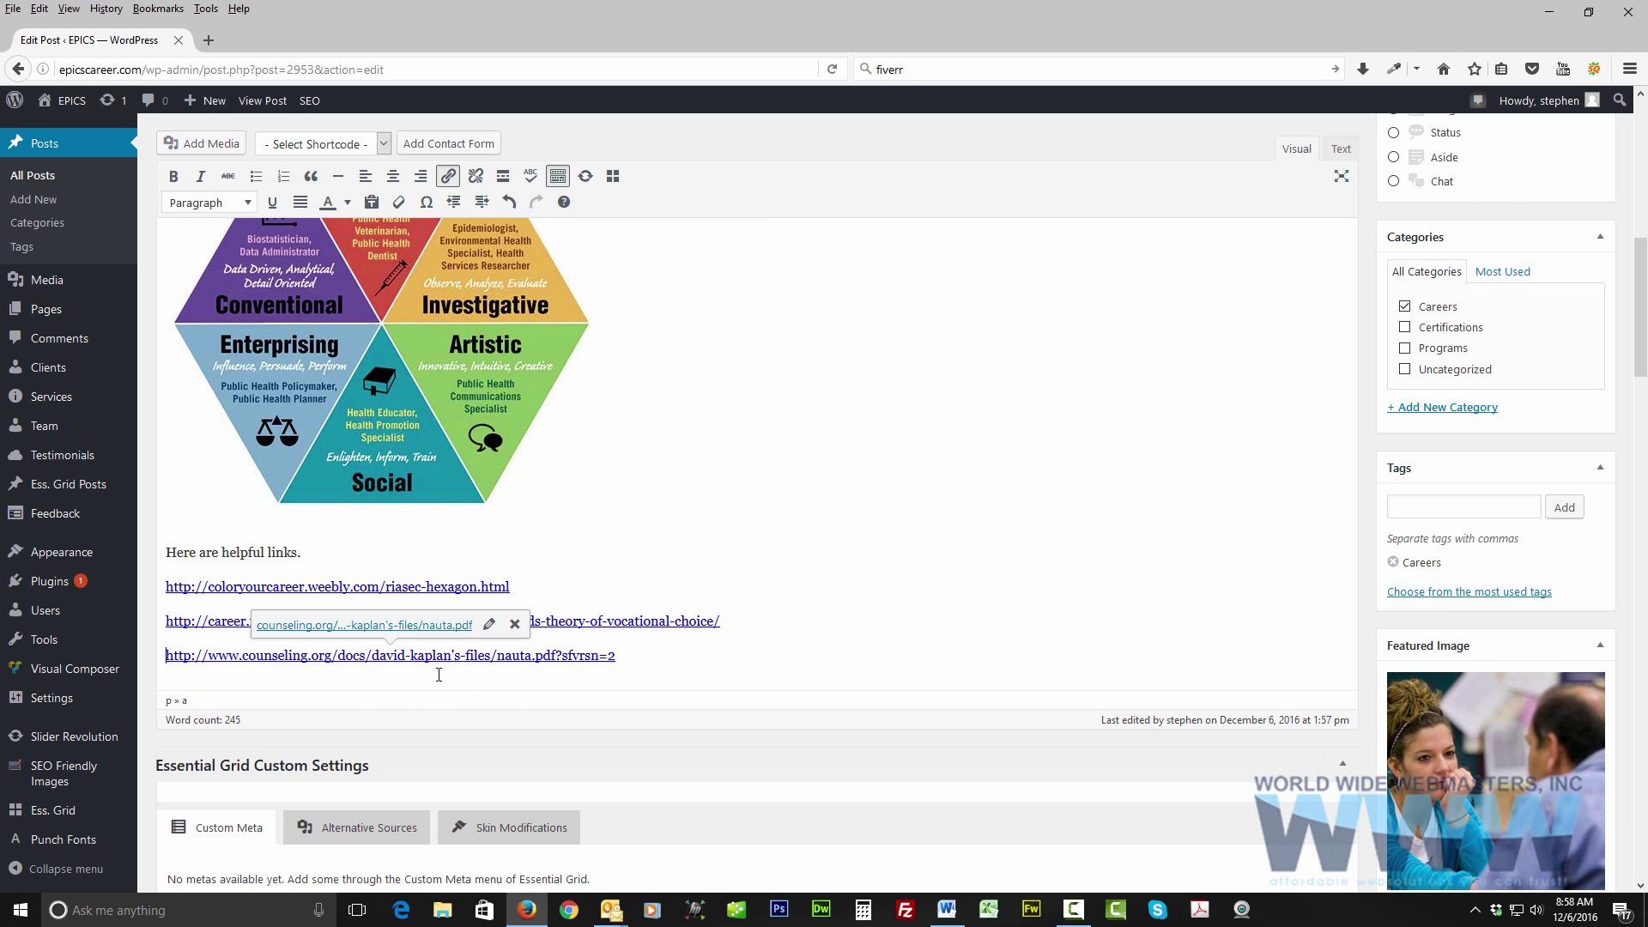
Format the three helpful links as a bulleted list and update the Holland themes post.
drag(618, 656, 155, 590)
click(256, 176)
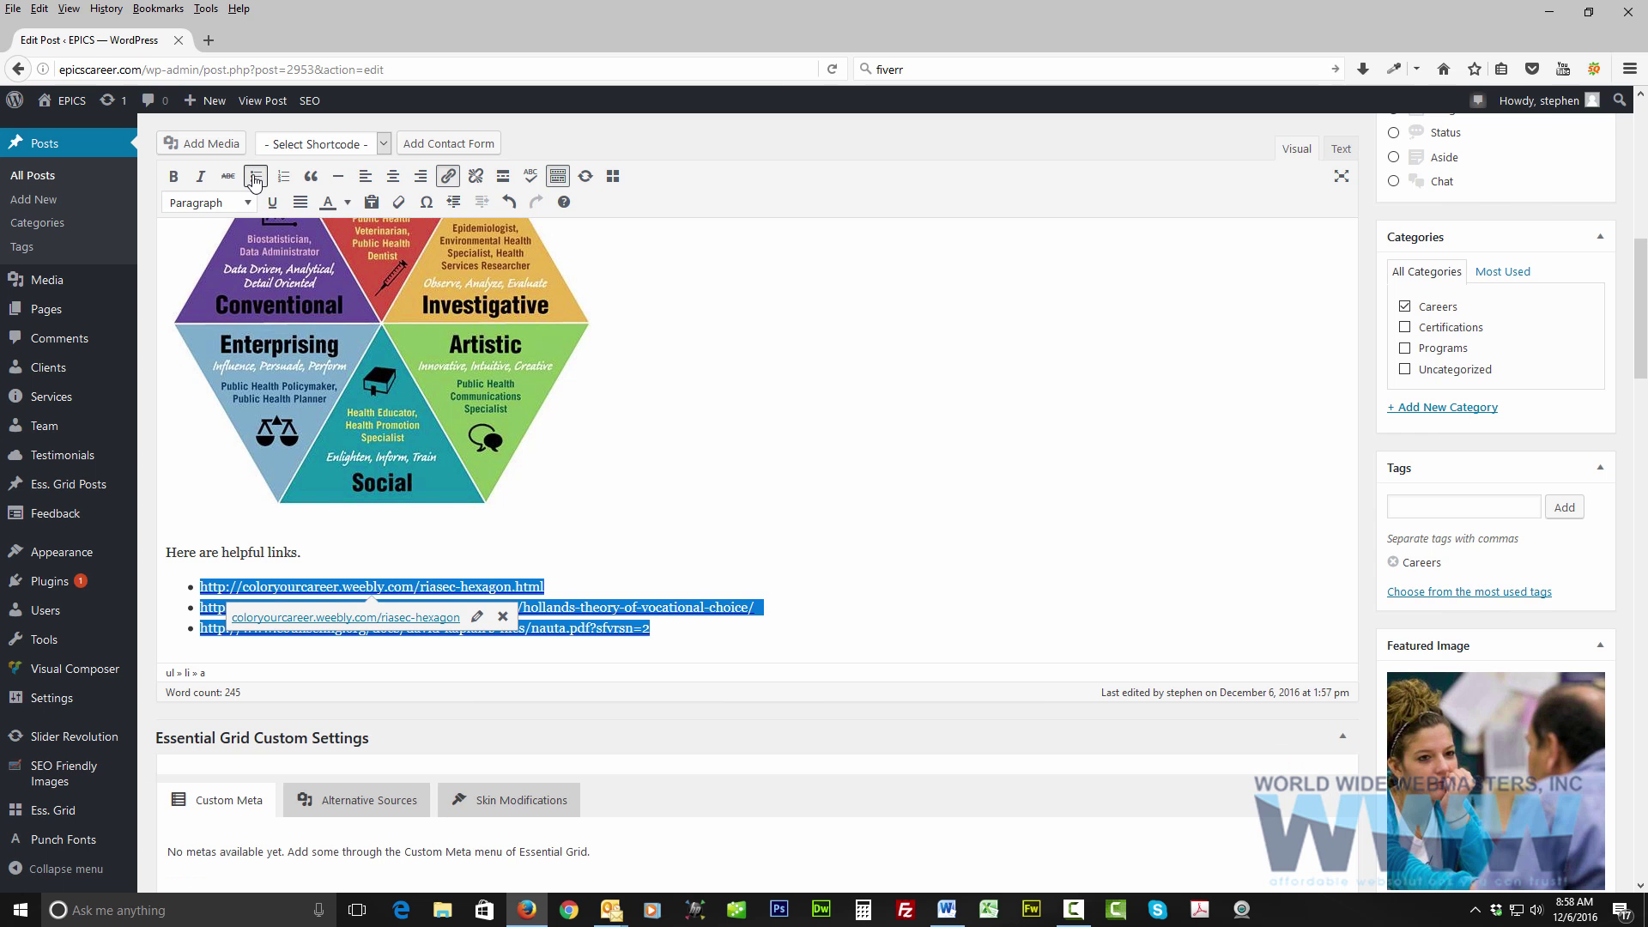
click(926, 543)
scroll(926, 542, up, 2)
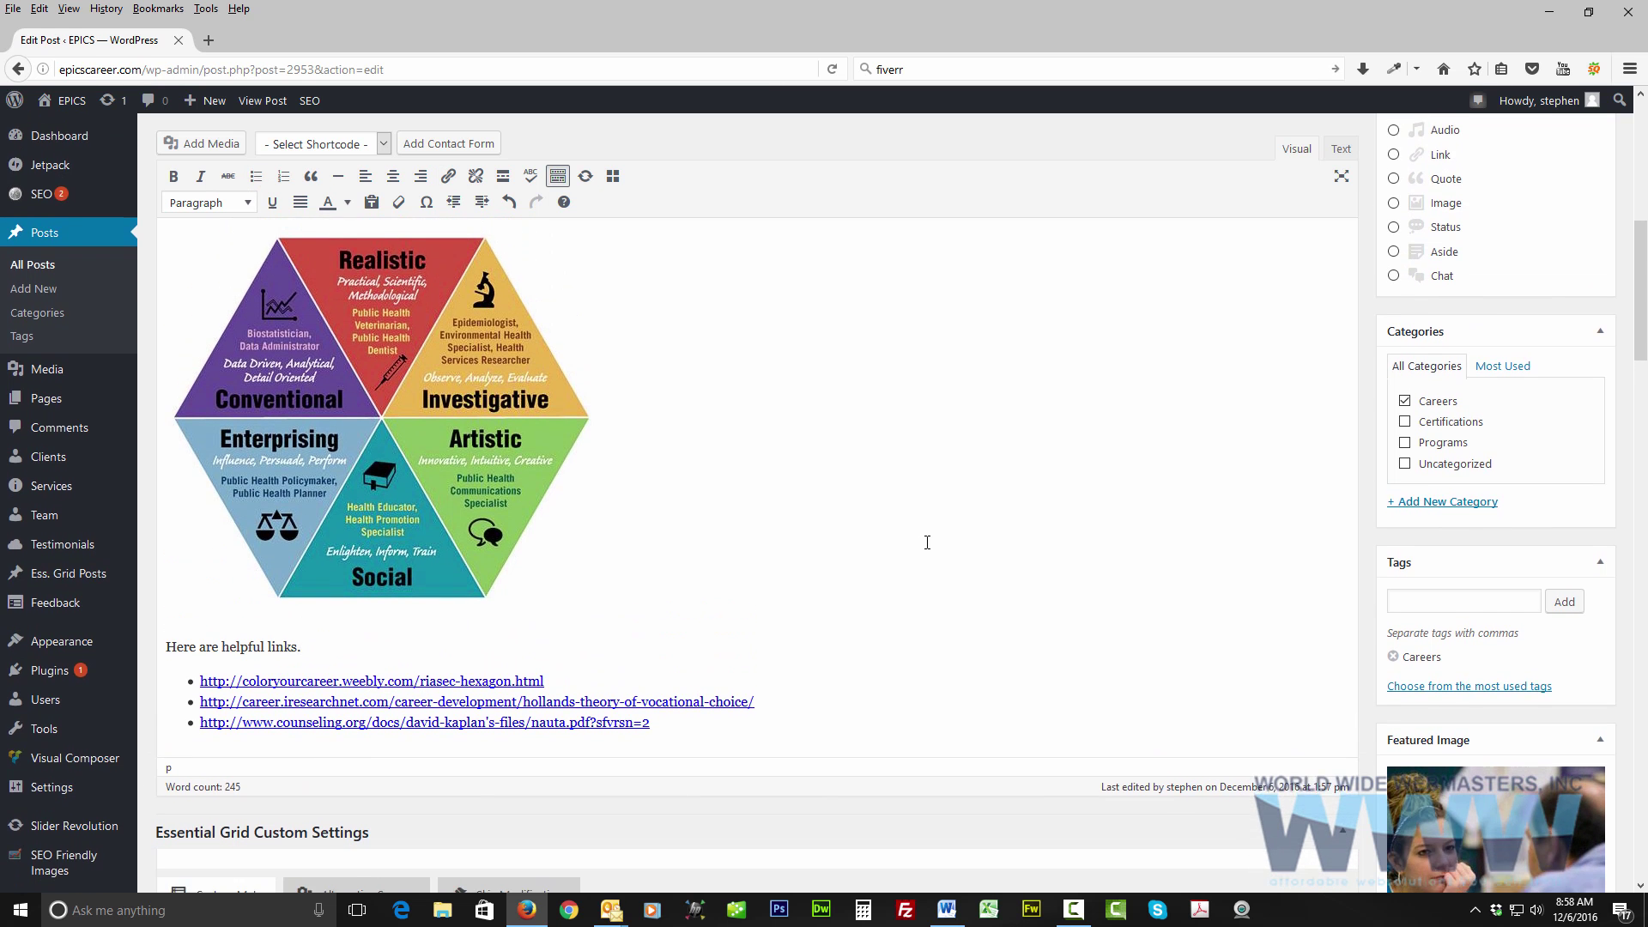
scroll(927, 543, down, 2)
scroll(1472, 526, up, 5)
click(1576, 340)
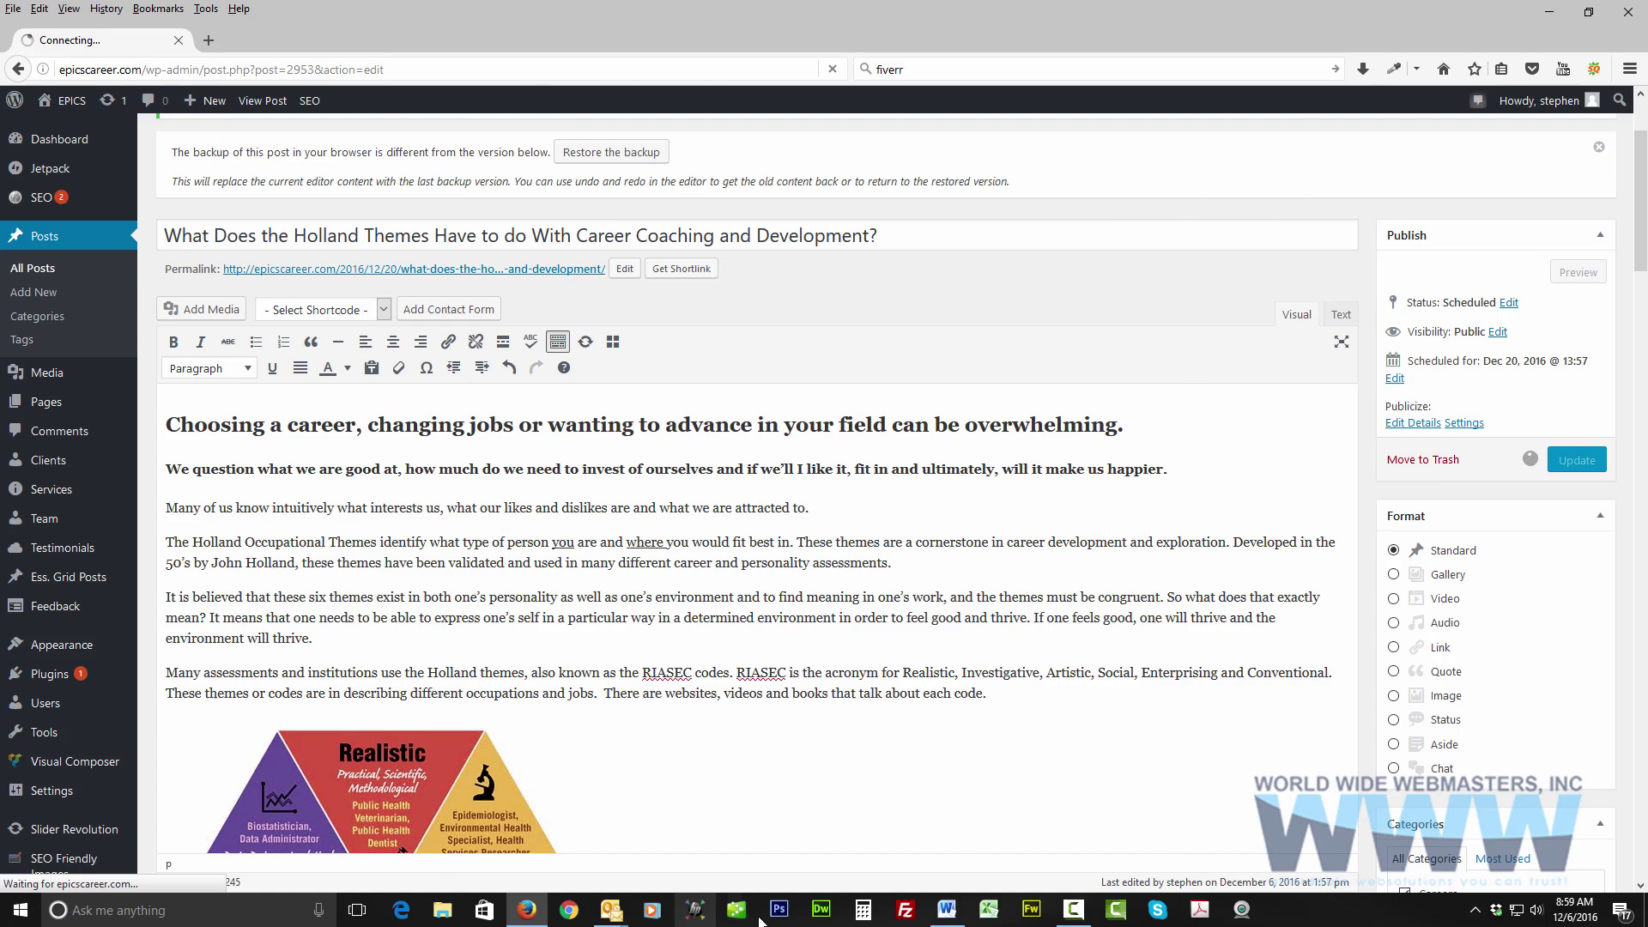
Switch to the Word document and copy the whole "Do You Need a New Vocation" article, including its heading and closing paragraph.
click(947, 910)
scroll(870, 531, down, 15)
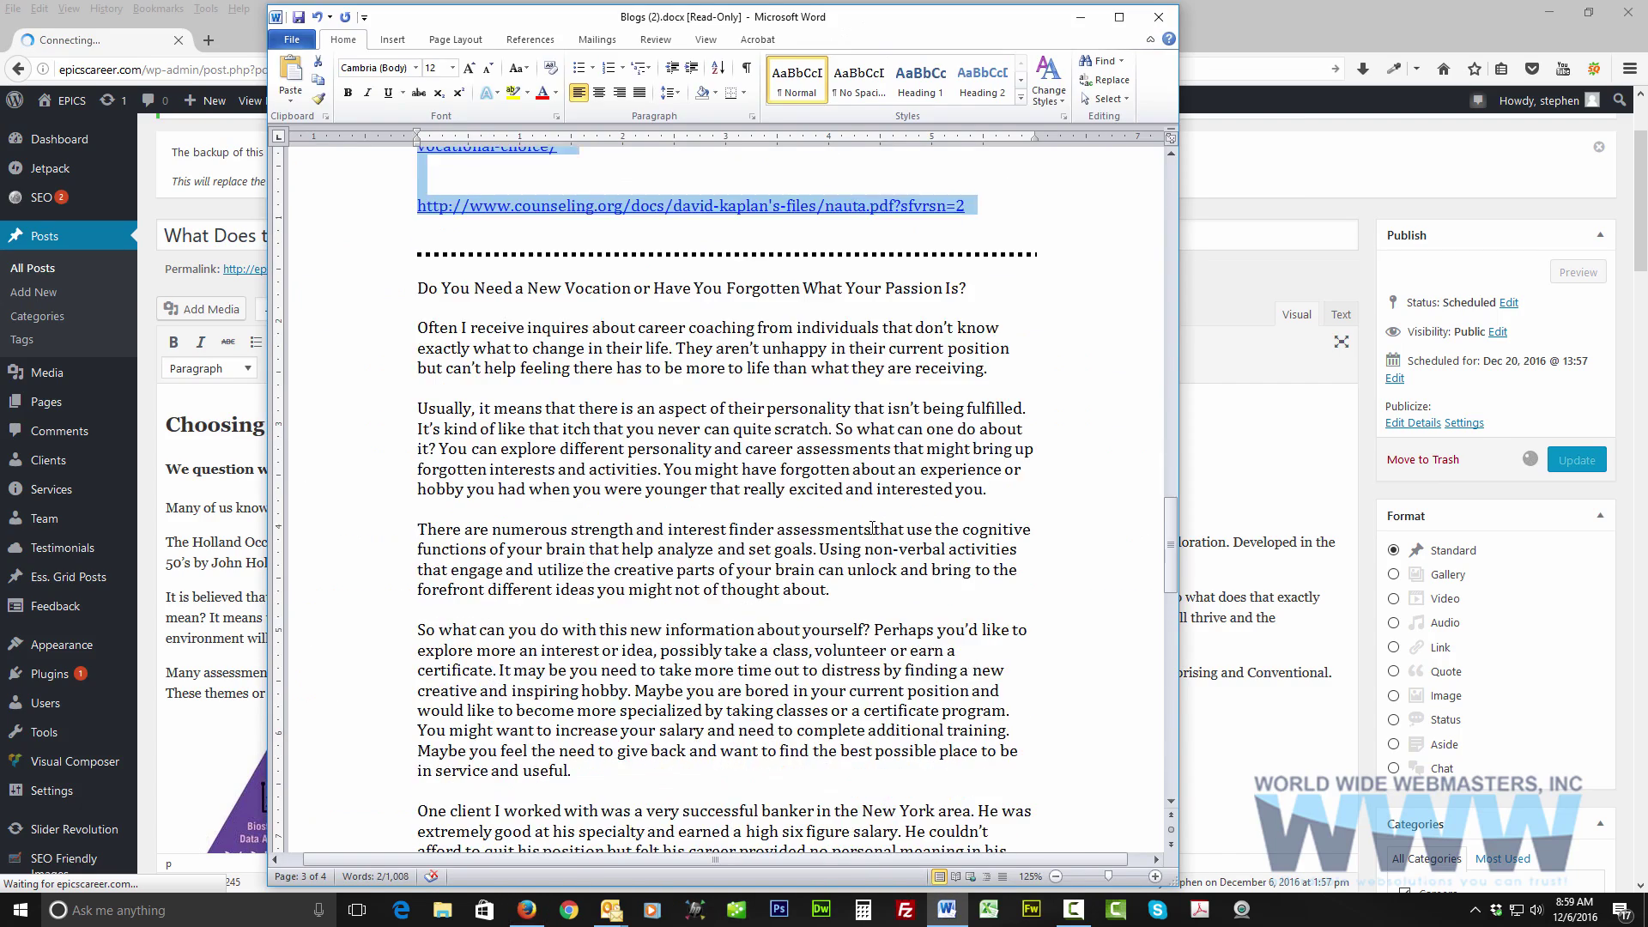
scroll(870, 527, down, 5)
scroll(870, 526, up, 4)
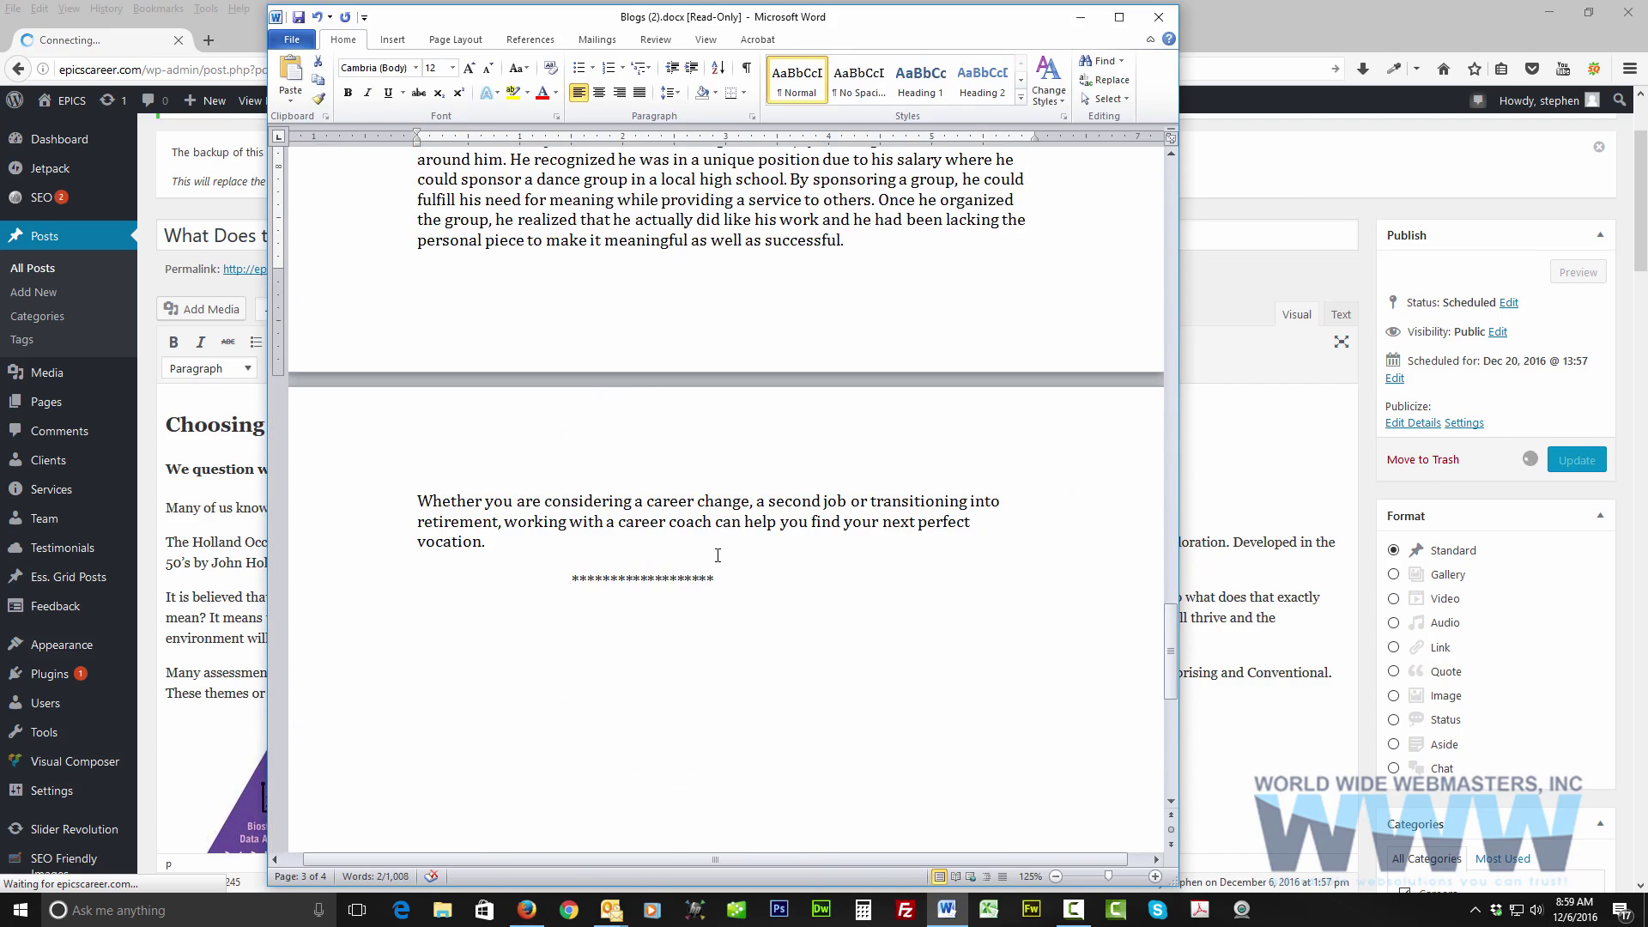
drag(486, 542, 419, 282)
right_click(430, 279)
click(466, 309)
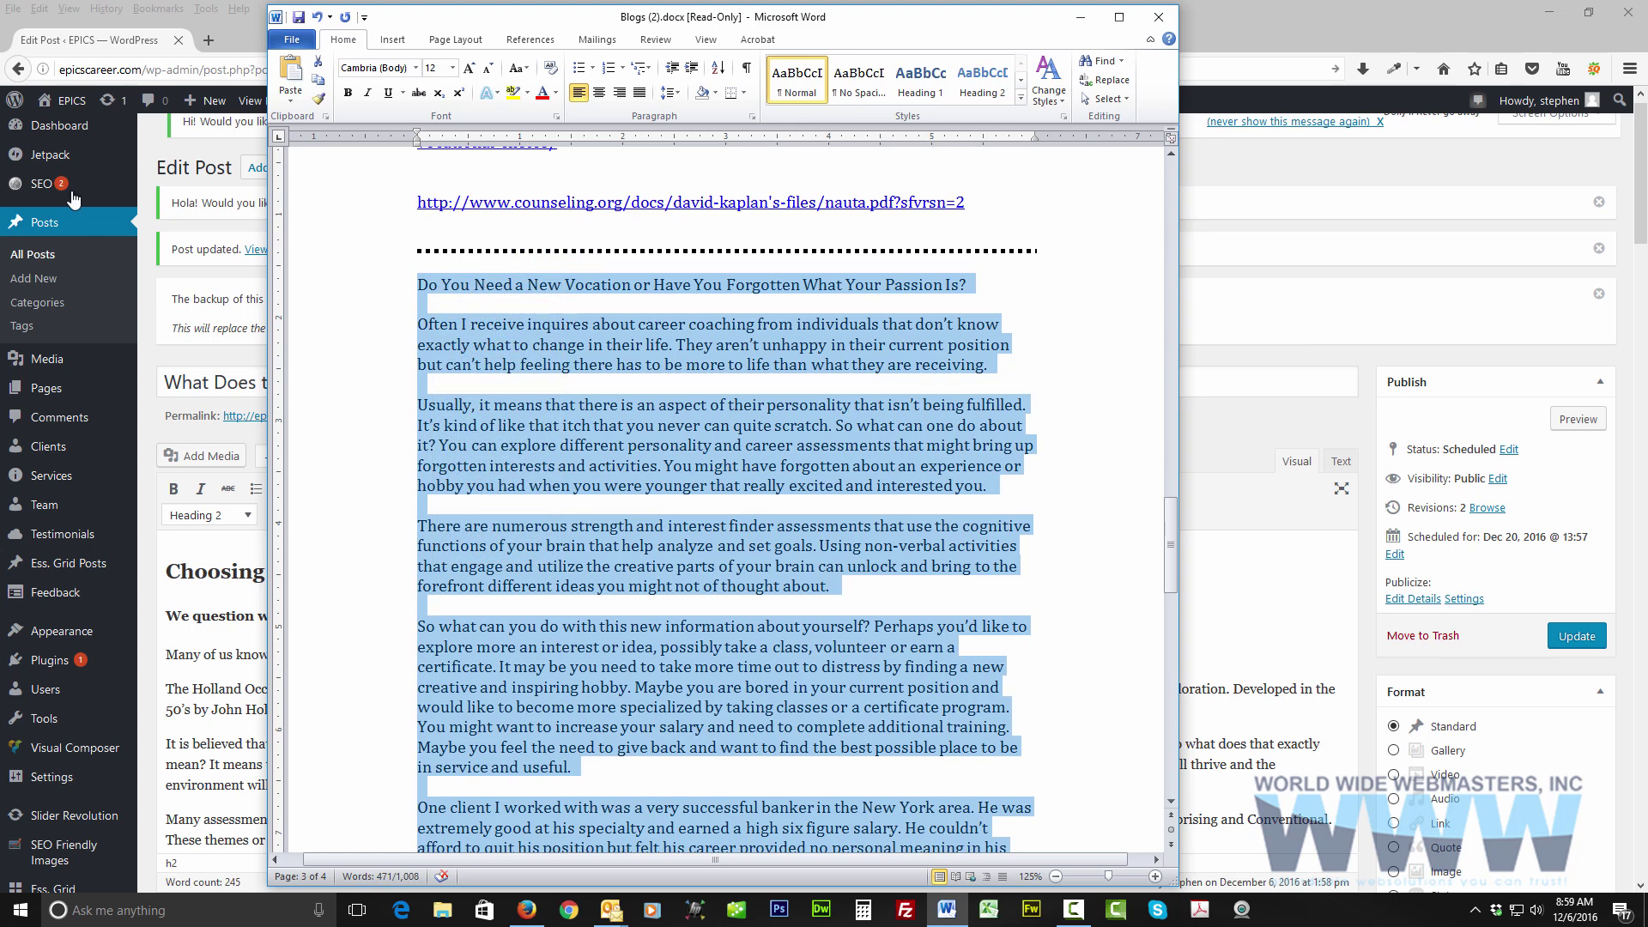
Paste the article into a new post and move "Do You Need a New Vocation or Have You Forgotten What Your Passion Is?" into the title.
click(49, 225)
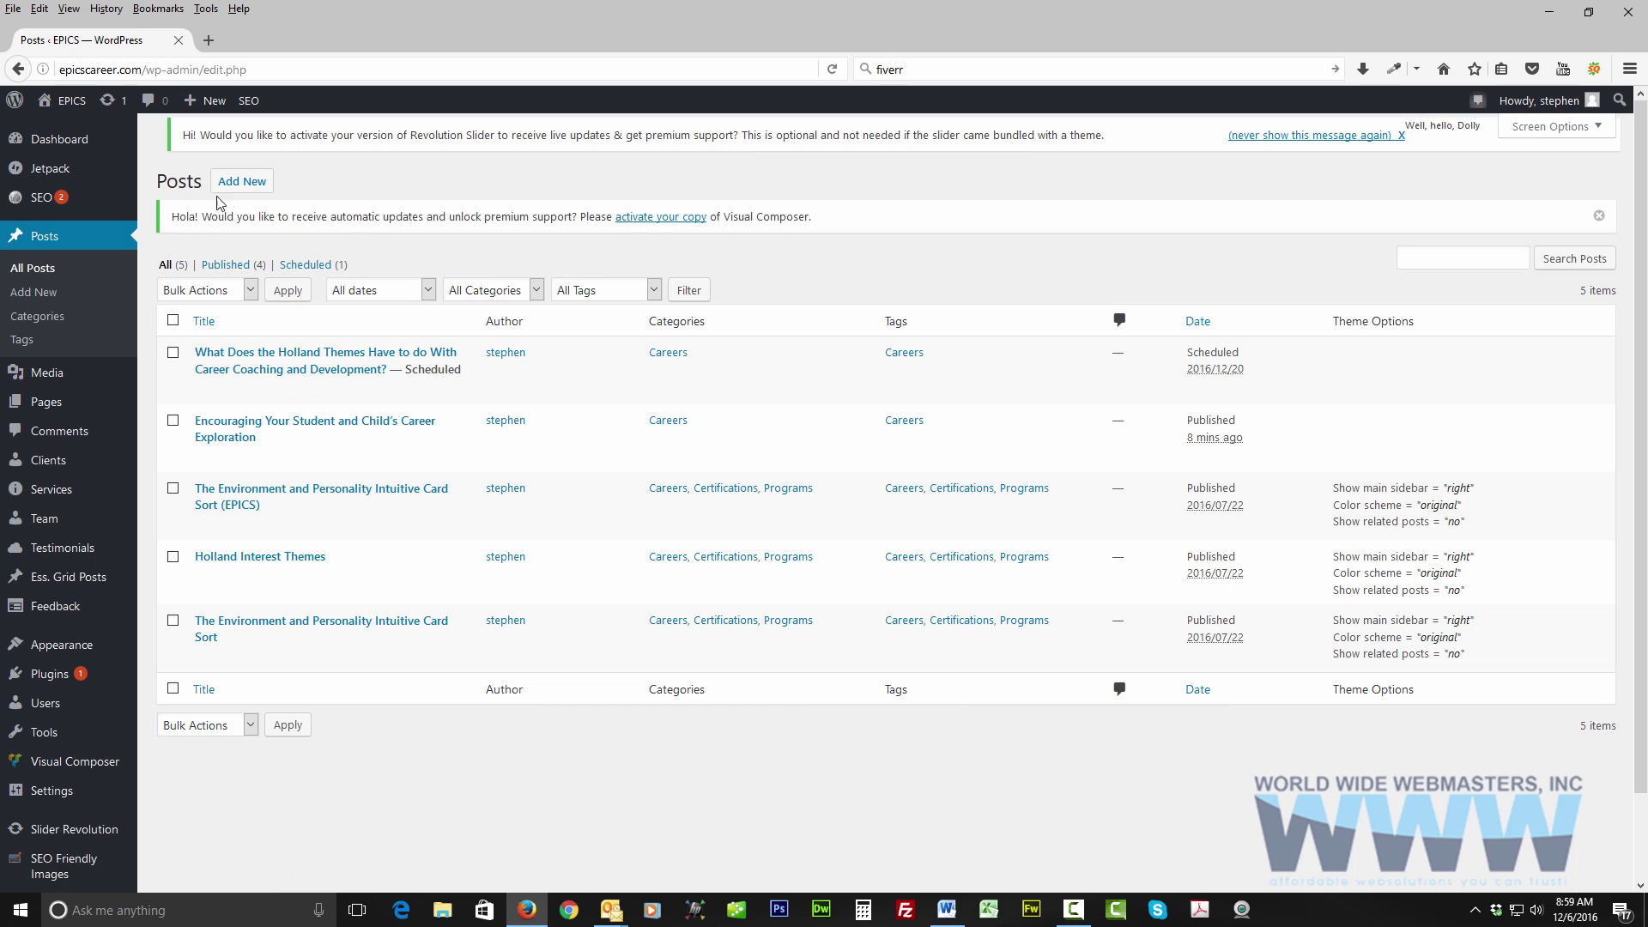
click(230, 181)
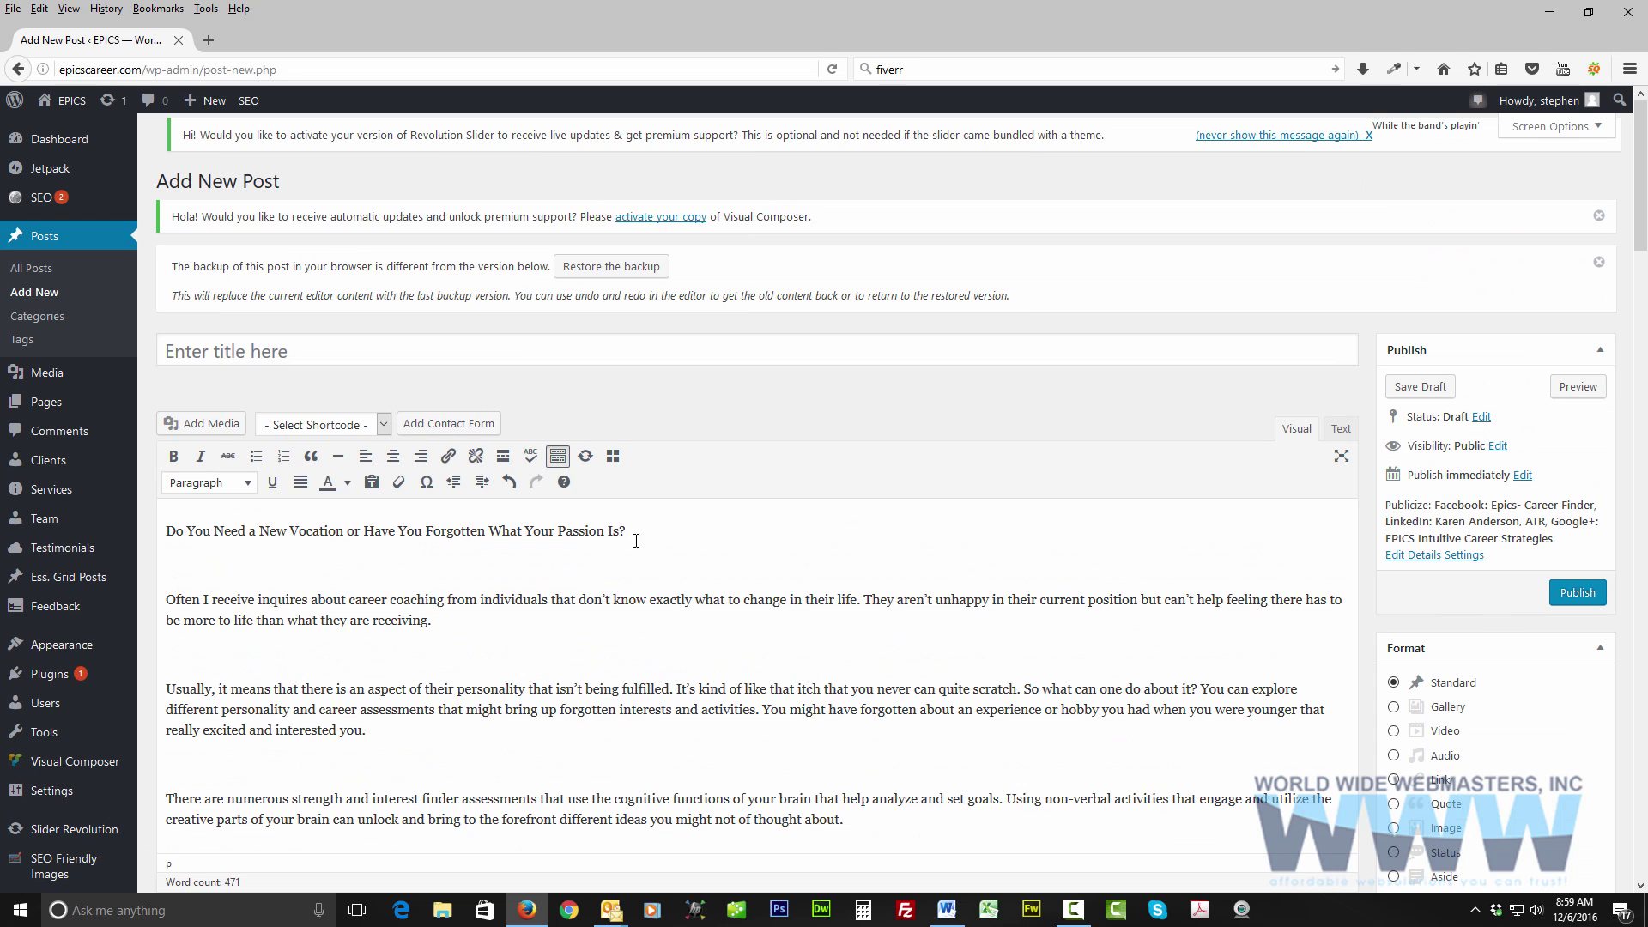
drag(626, 530, 193, 529)
click(240, 565)
click(267, 352)
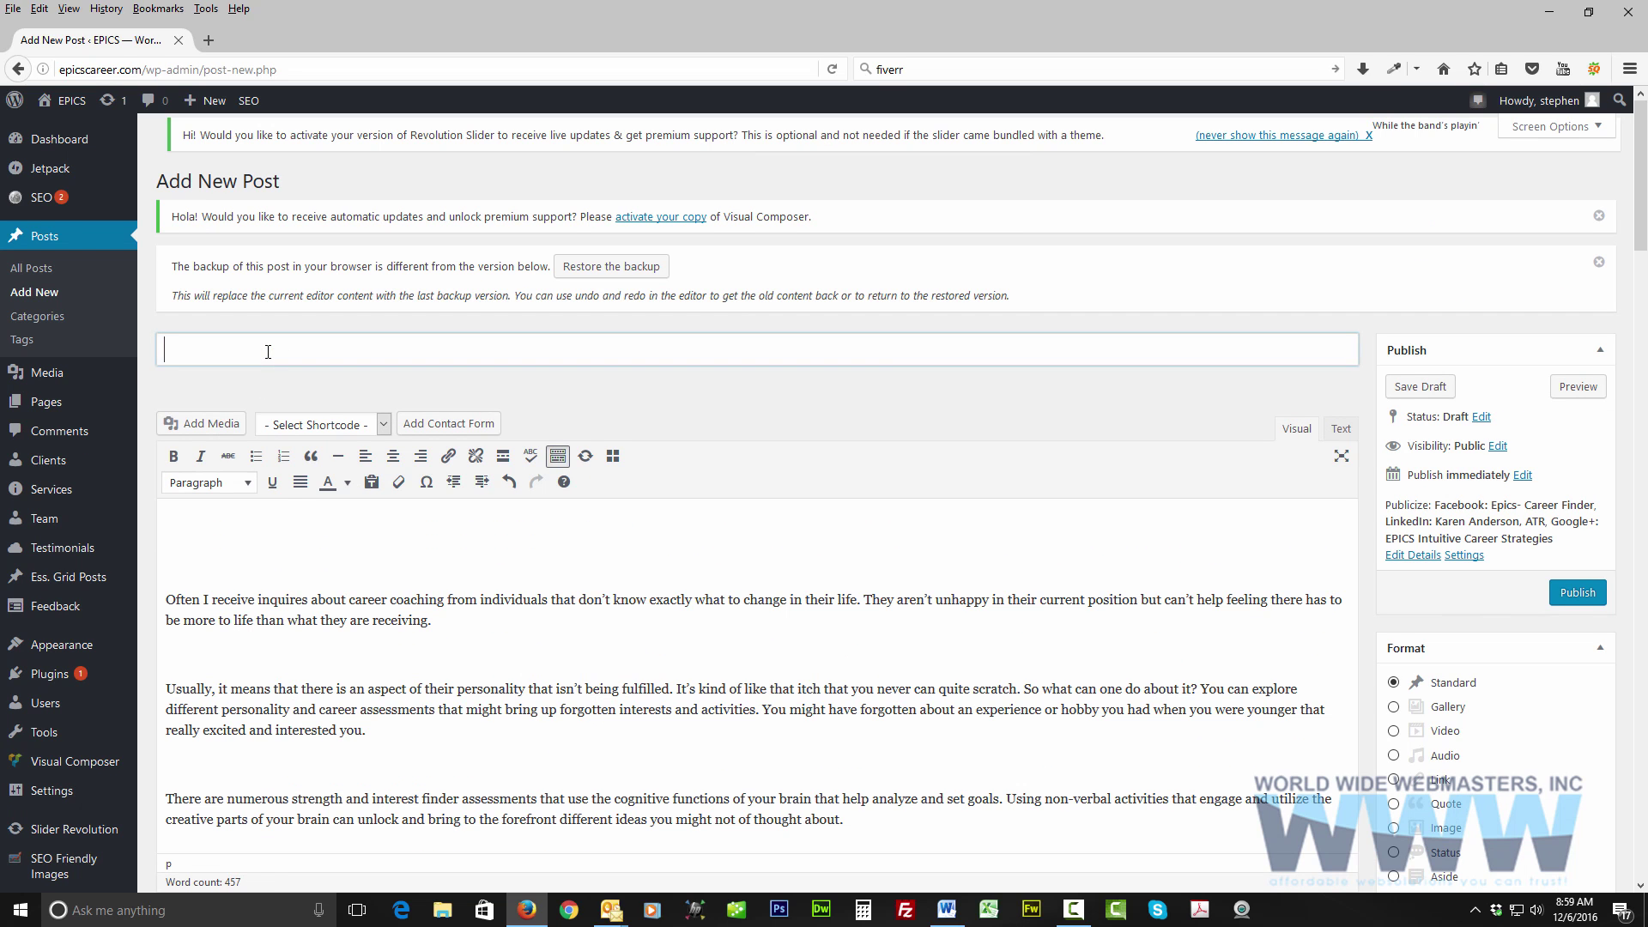
key(ctrl+v)
Remove the blank lines above the article's first paragraph and between its following paragraphs.
click(211, 515)
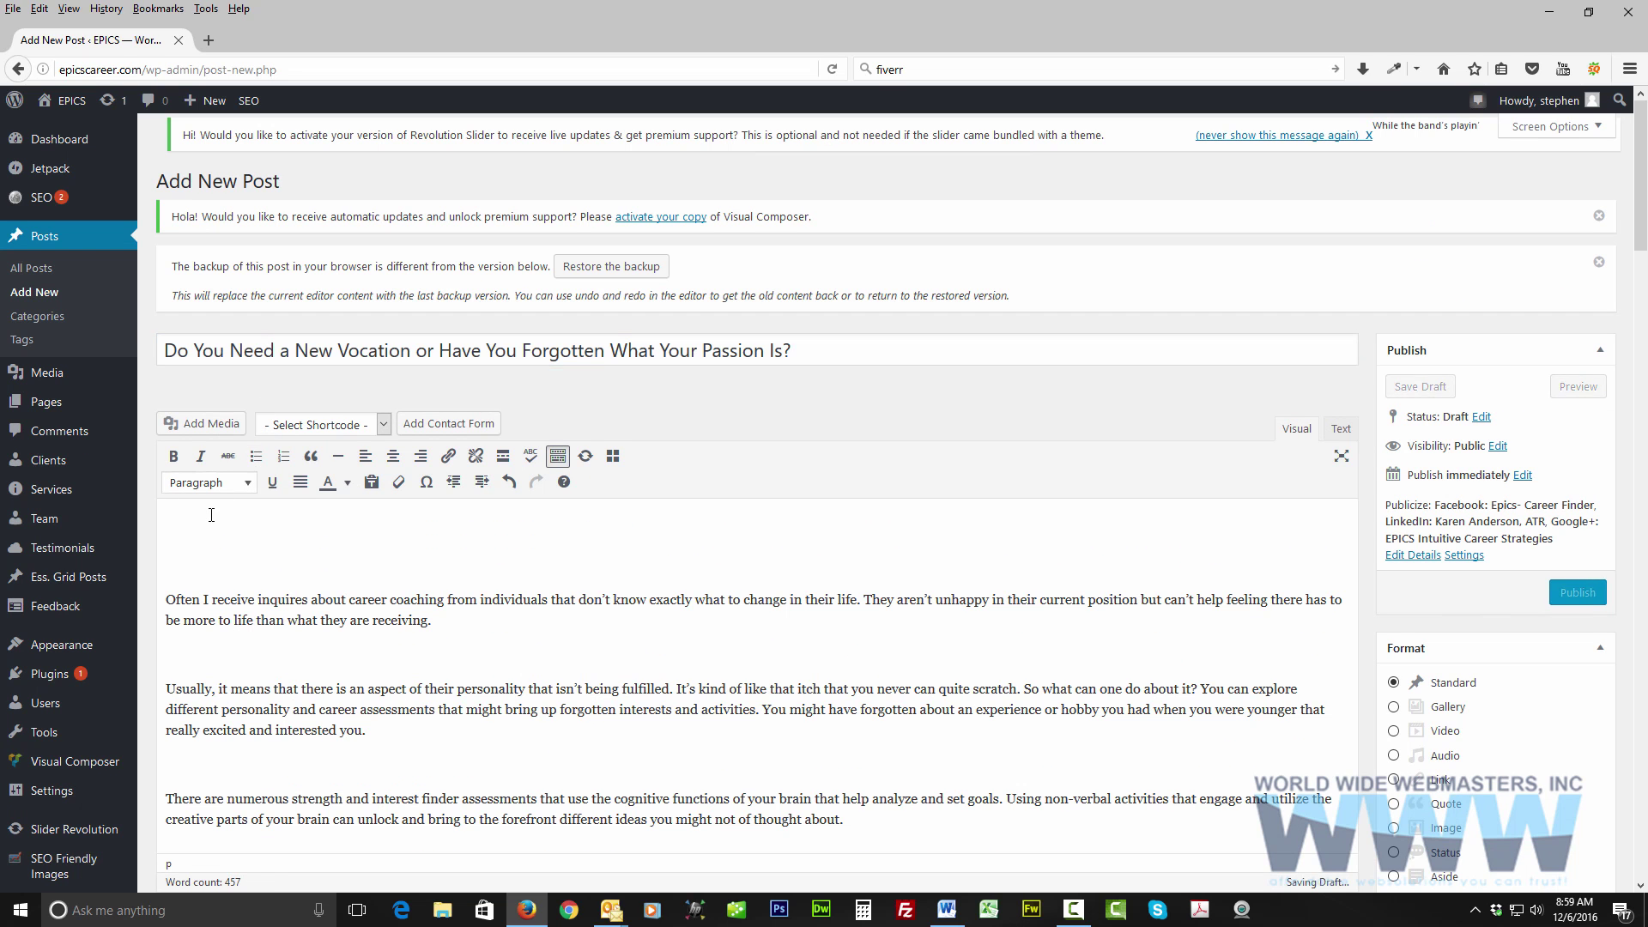
key(Delete)
key(Delete)
click(232, 576)
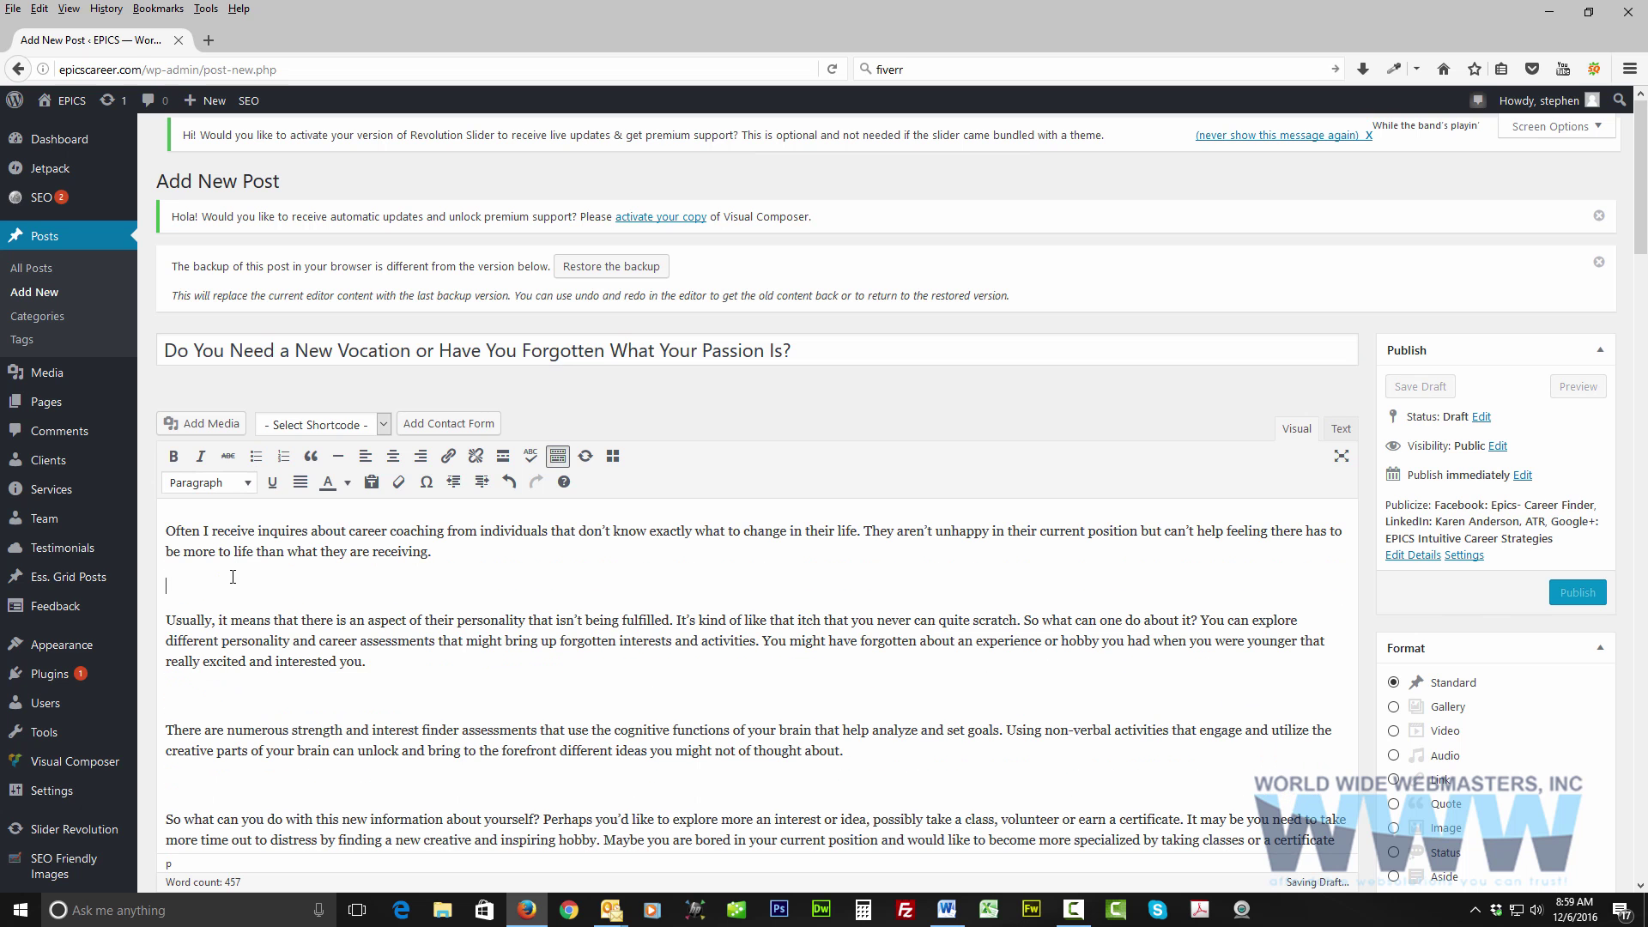
key(Delete)
click(227, 661)
key(Delete)
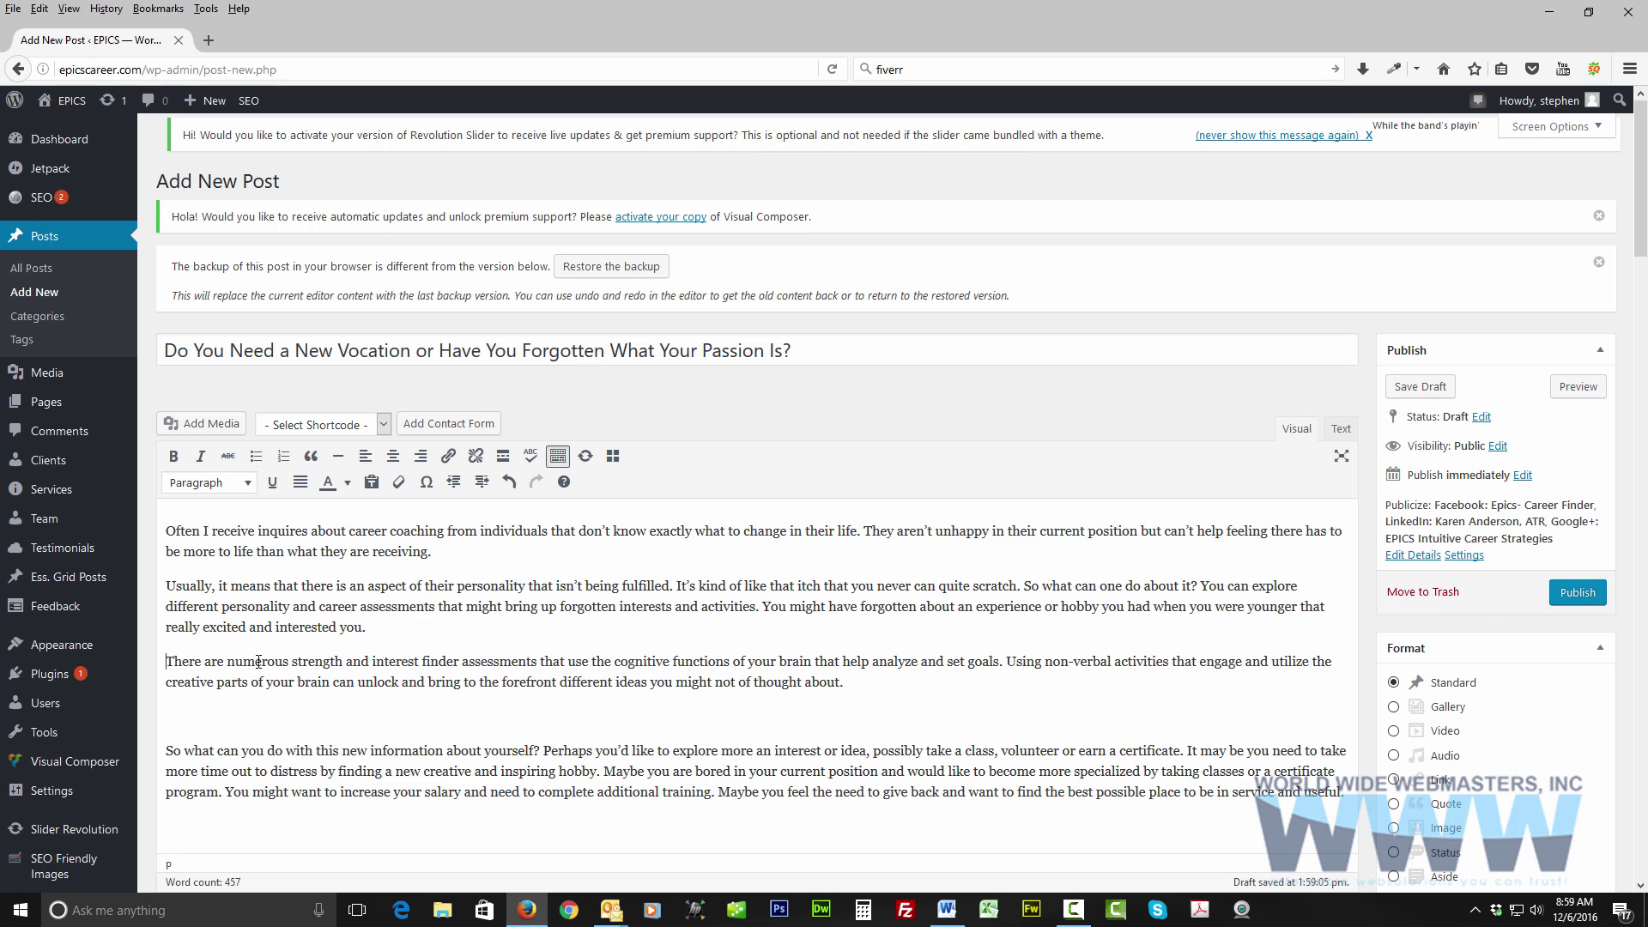
scroll(251, 652, down, 3)
click(229, 522)
key(Delete)
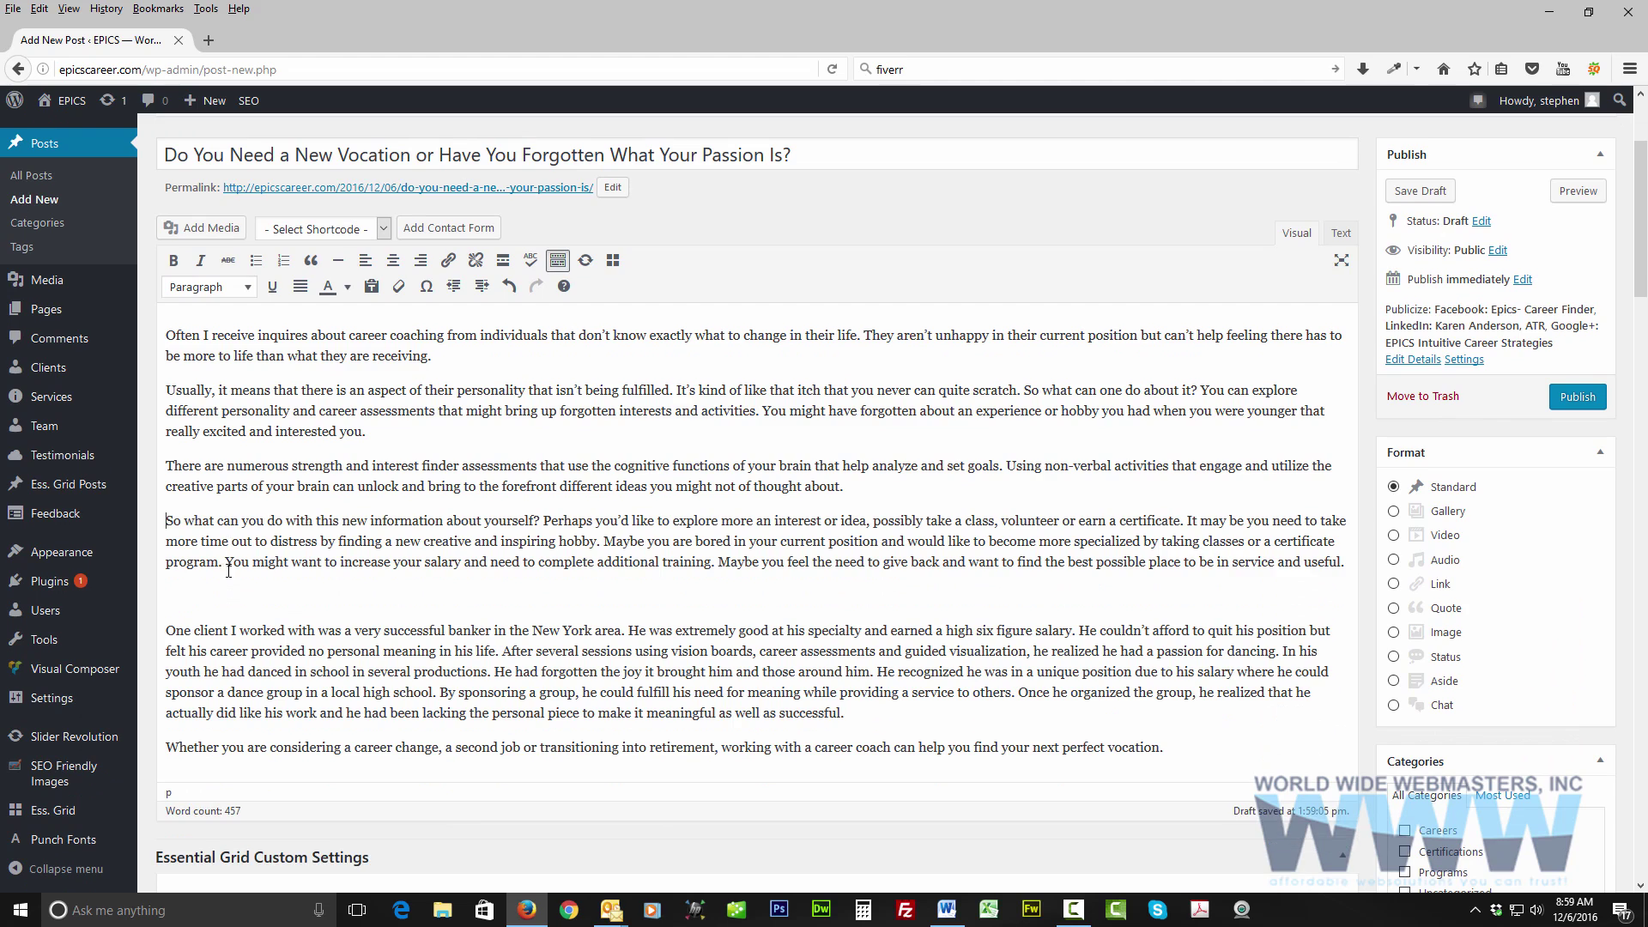
key(Delete)
scroll(733, 513, down, 3)
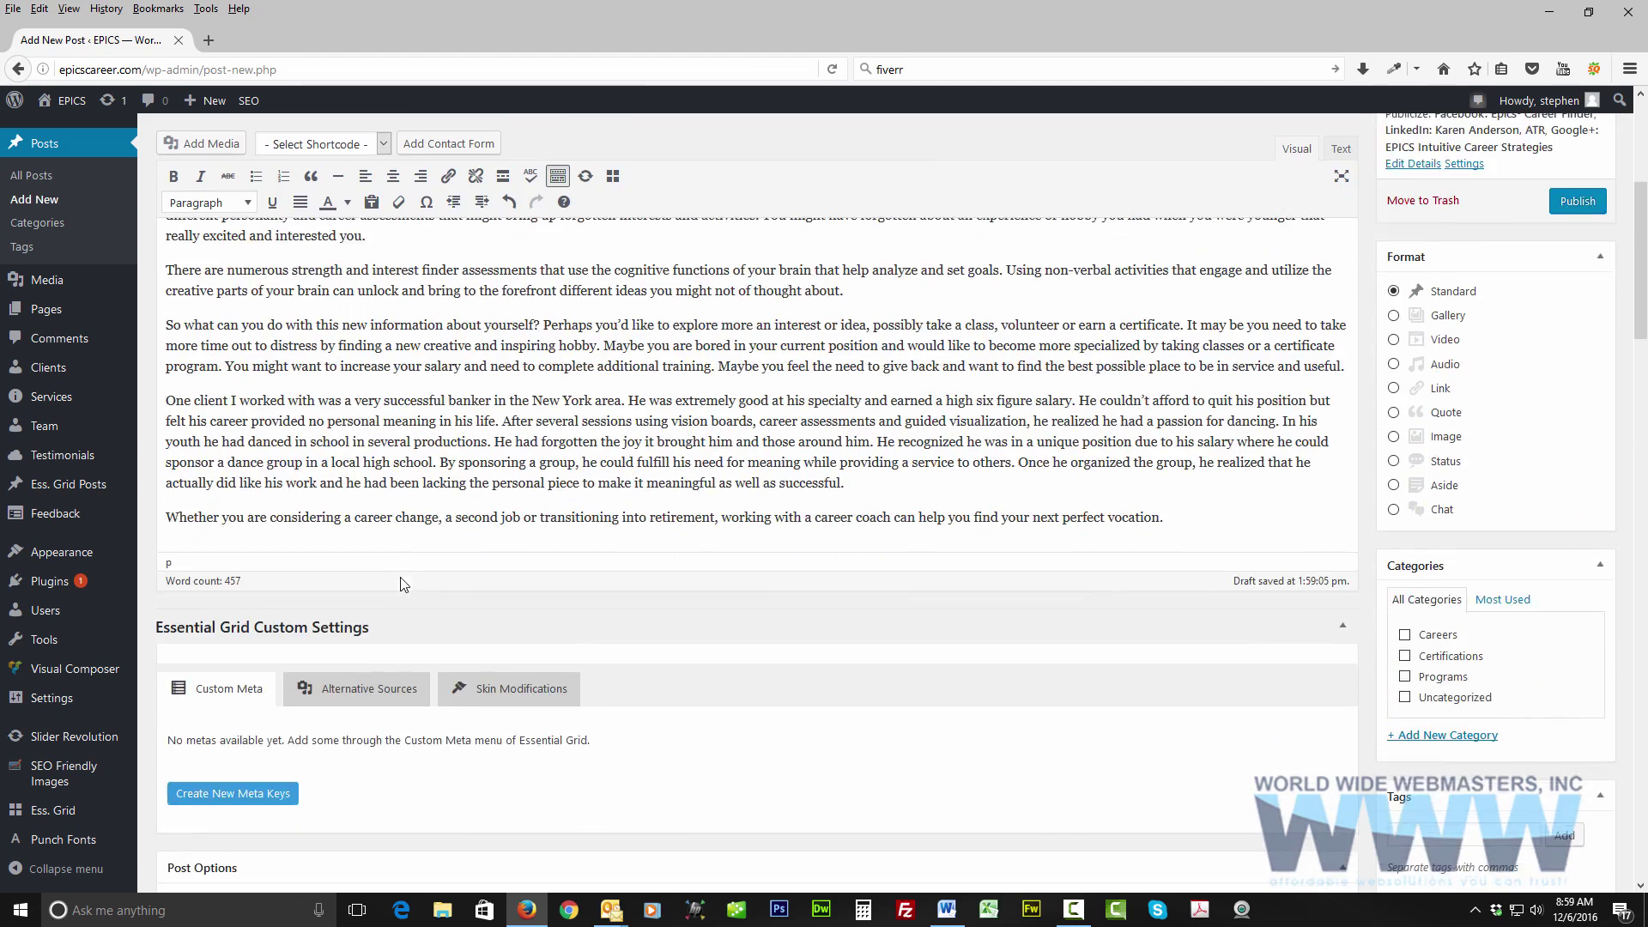
scroll(733, 513, up, 6)
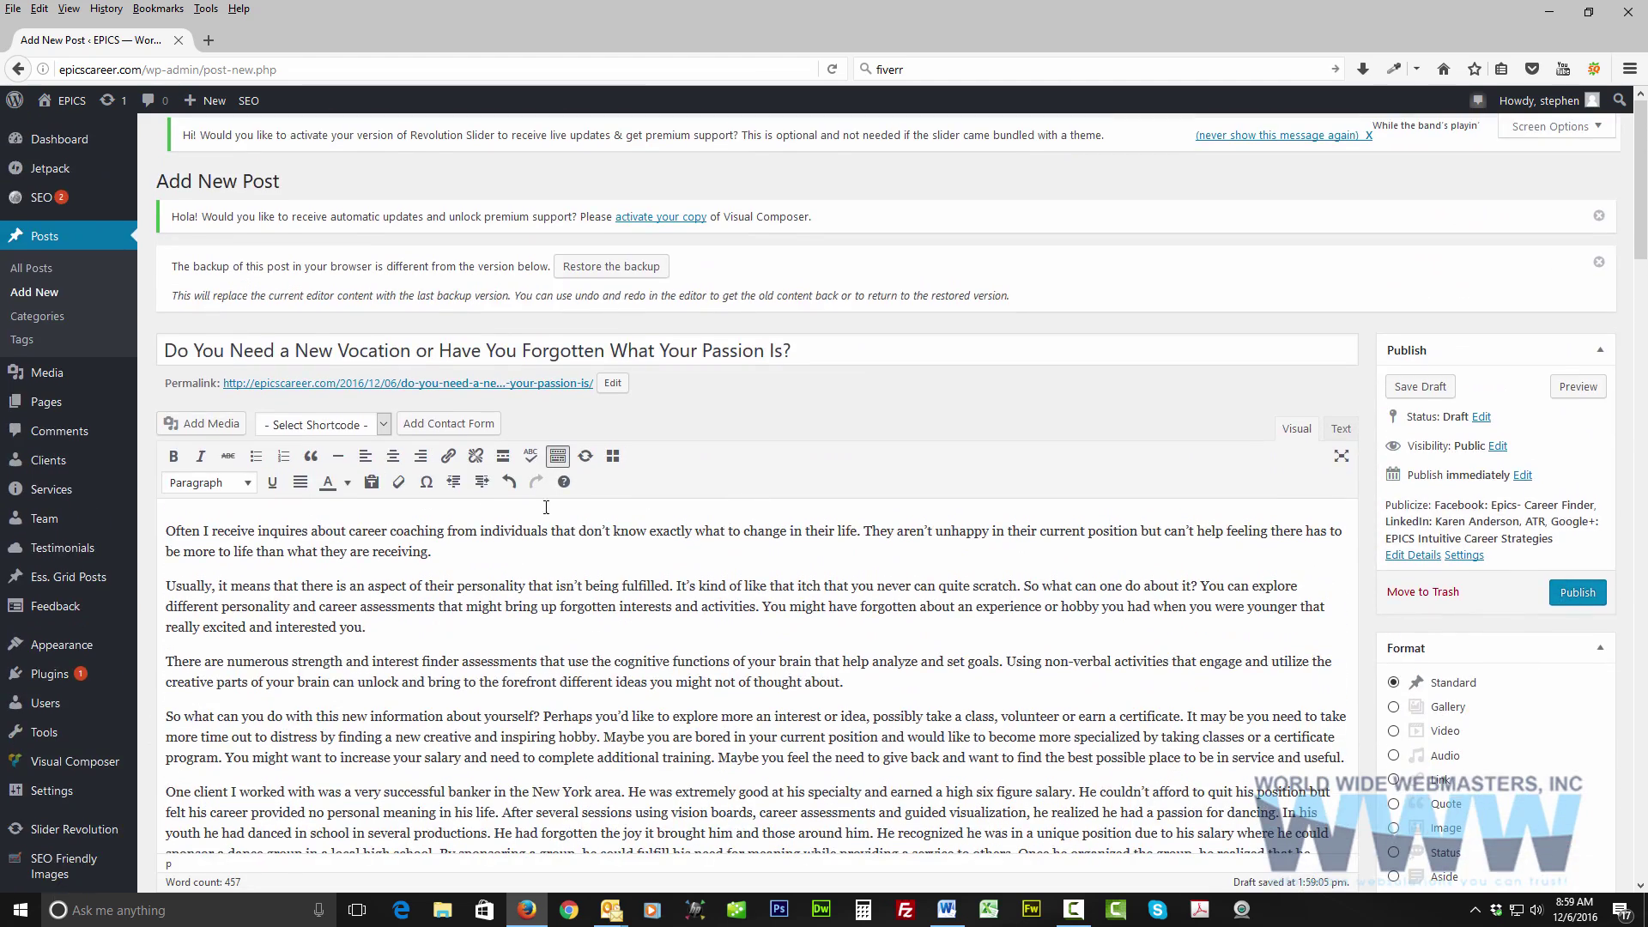
Split the opening sentence "Often I receive inquires about career coaching…" into its own paragraph and format it as Heading 2.
click(864, 530)
key(Return)
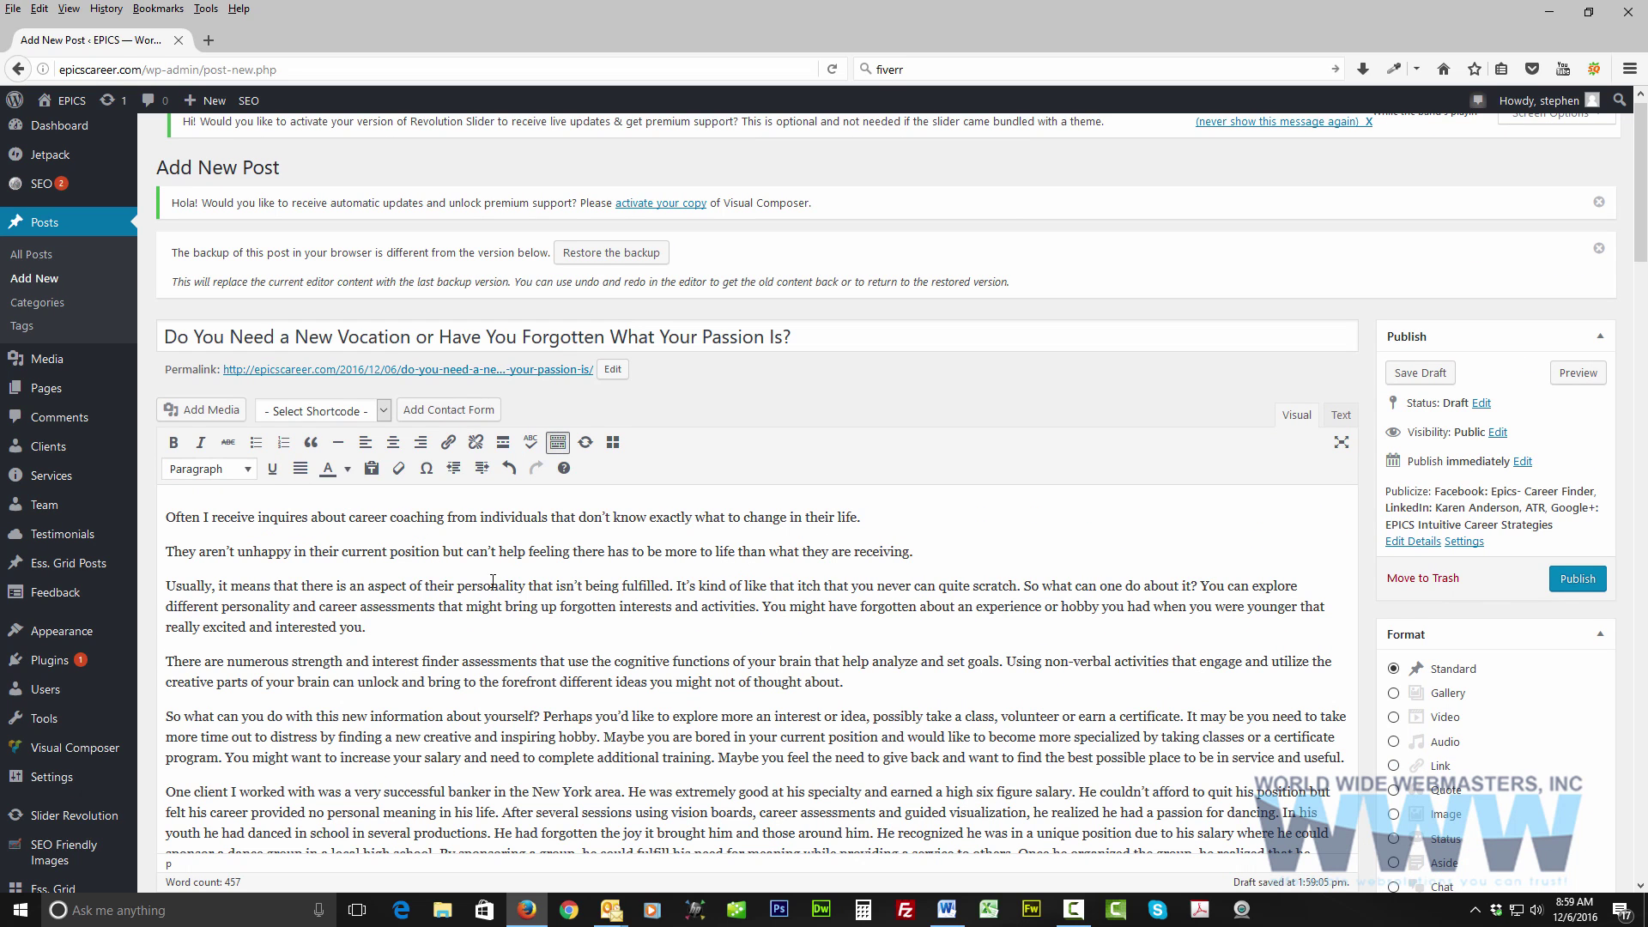
shift+click(161, 521)
click(211, 468)
click(229, 578)
Format the sentence "They aren't unhappy in their current position…" as Heading 4.
drag(915, 552, 164, 552)
click(228, 424)
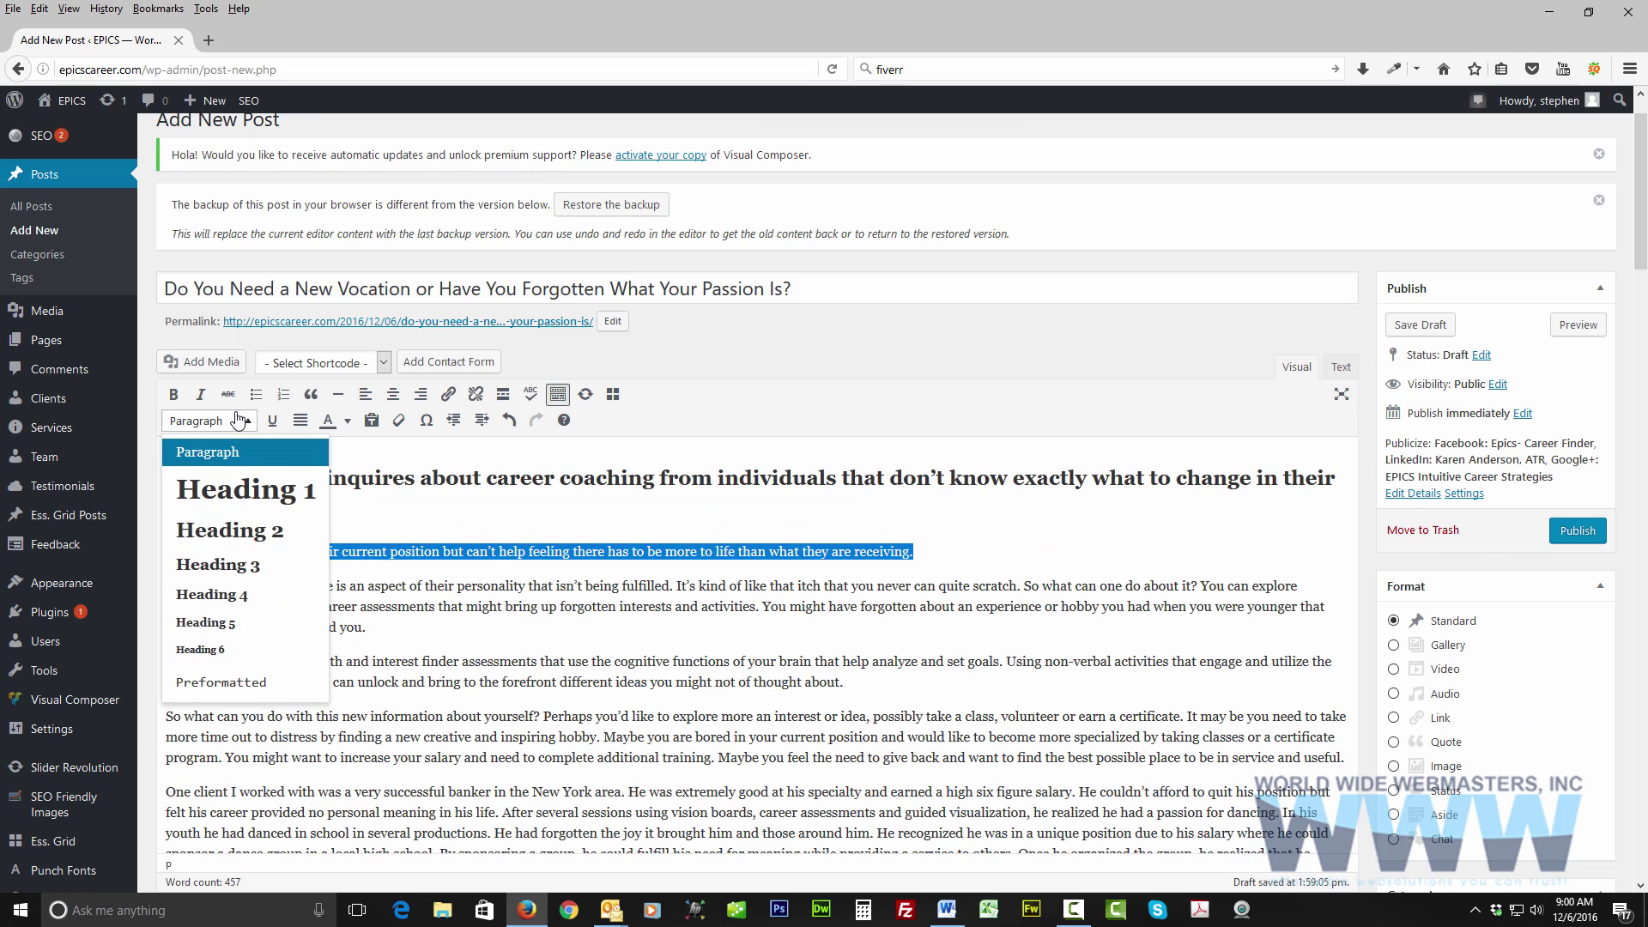
click(228, 592)
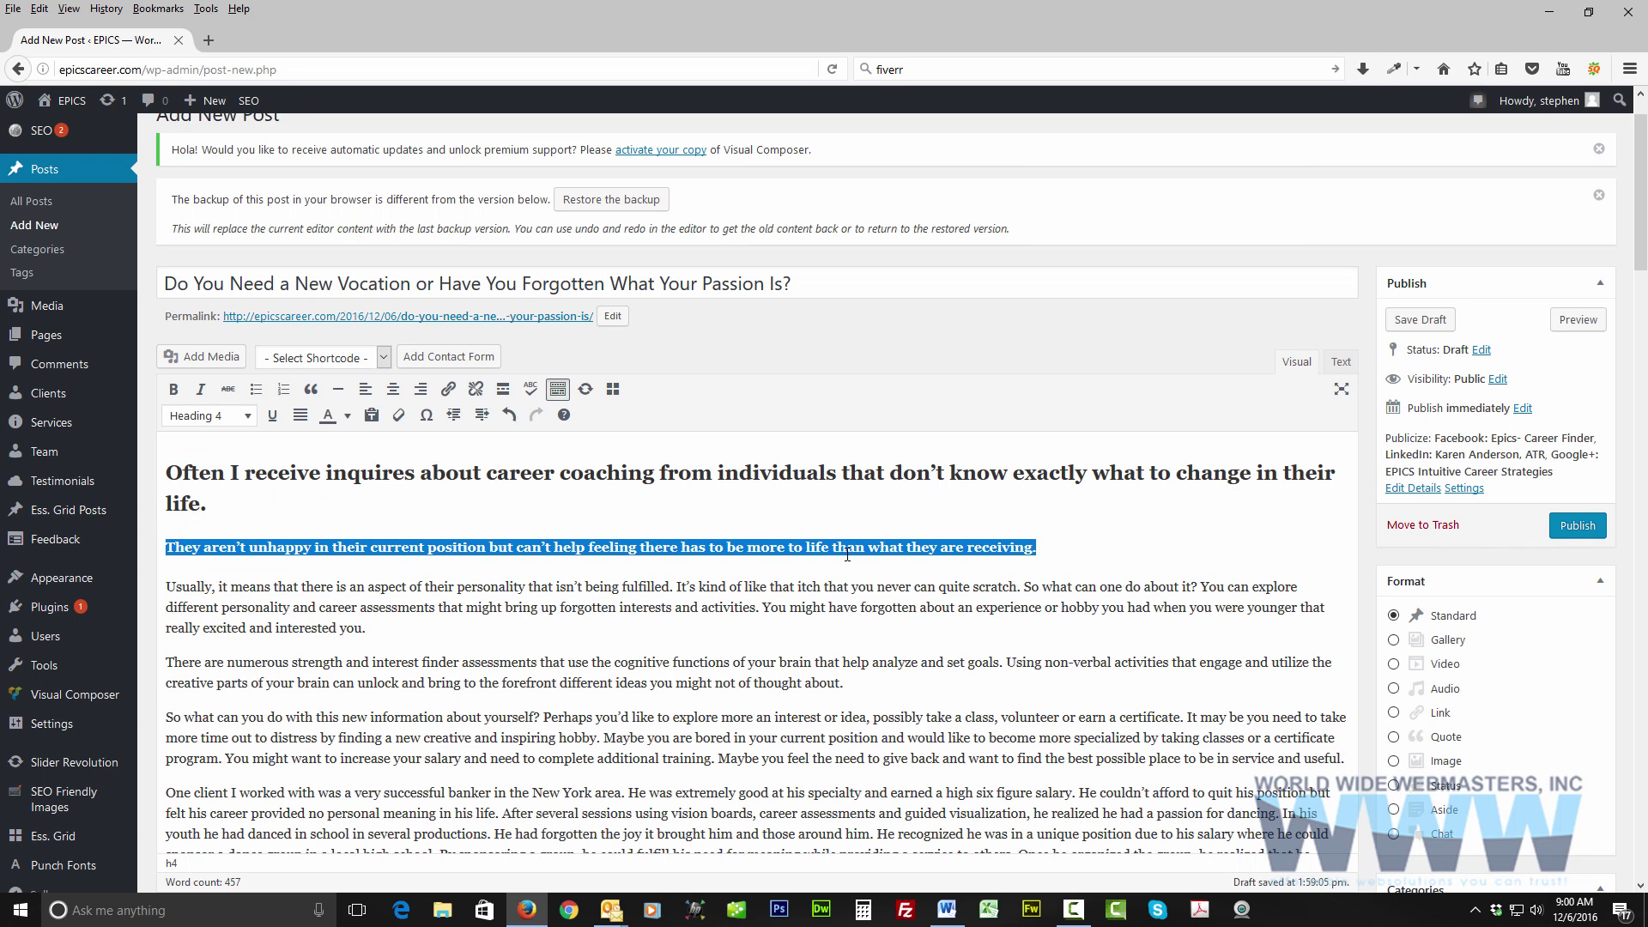
scroll(847, 554, down, 3)
scroll(847, 553, up, 1)
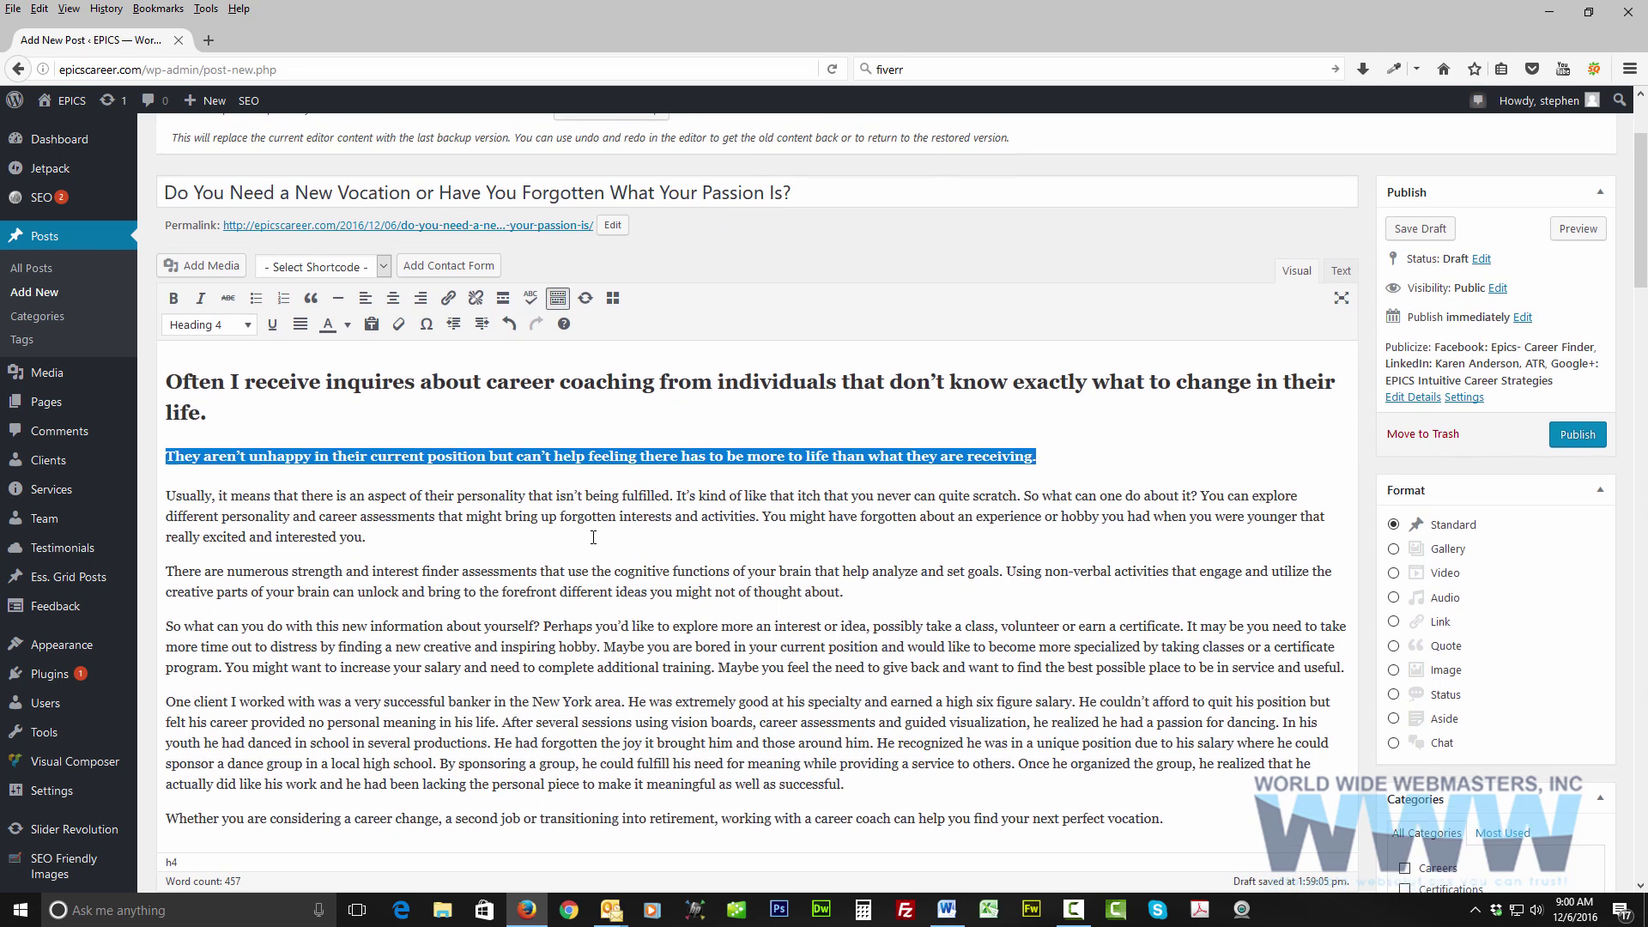
Examine the media library's existing pictures for one that suits the vocation article, without inserting any.
scroll(592, 537, up, 2)
click(204, 356)
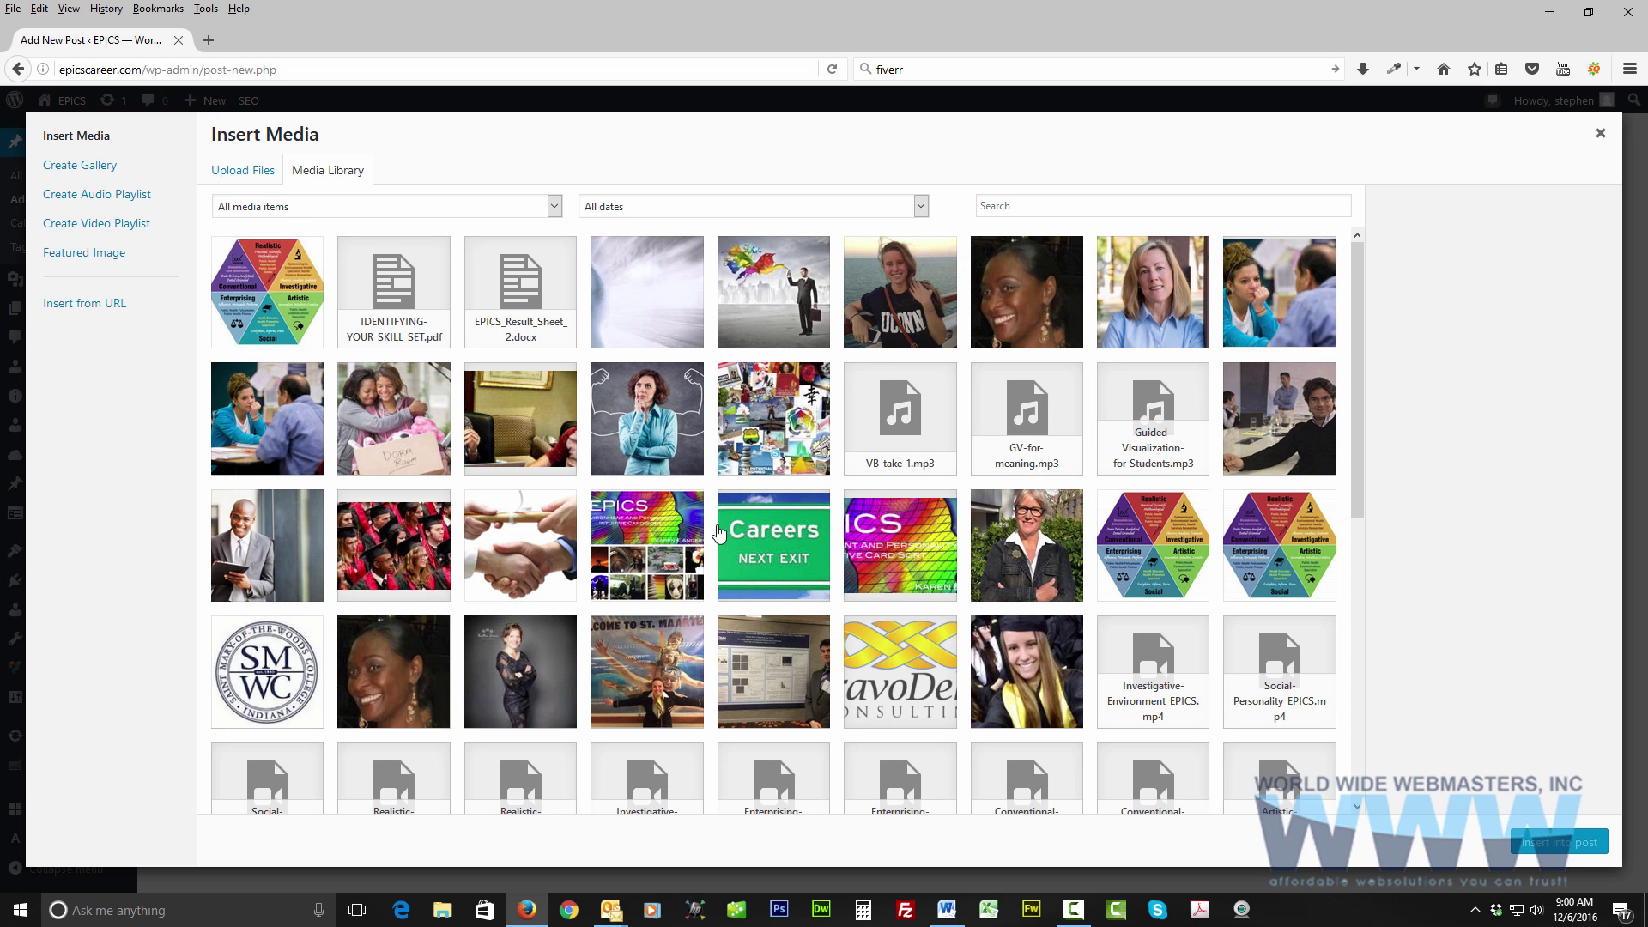
click(676, 422)
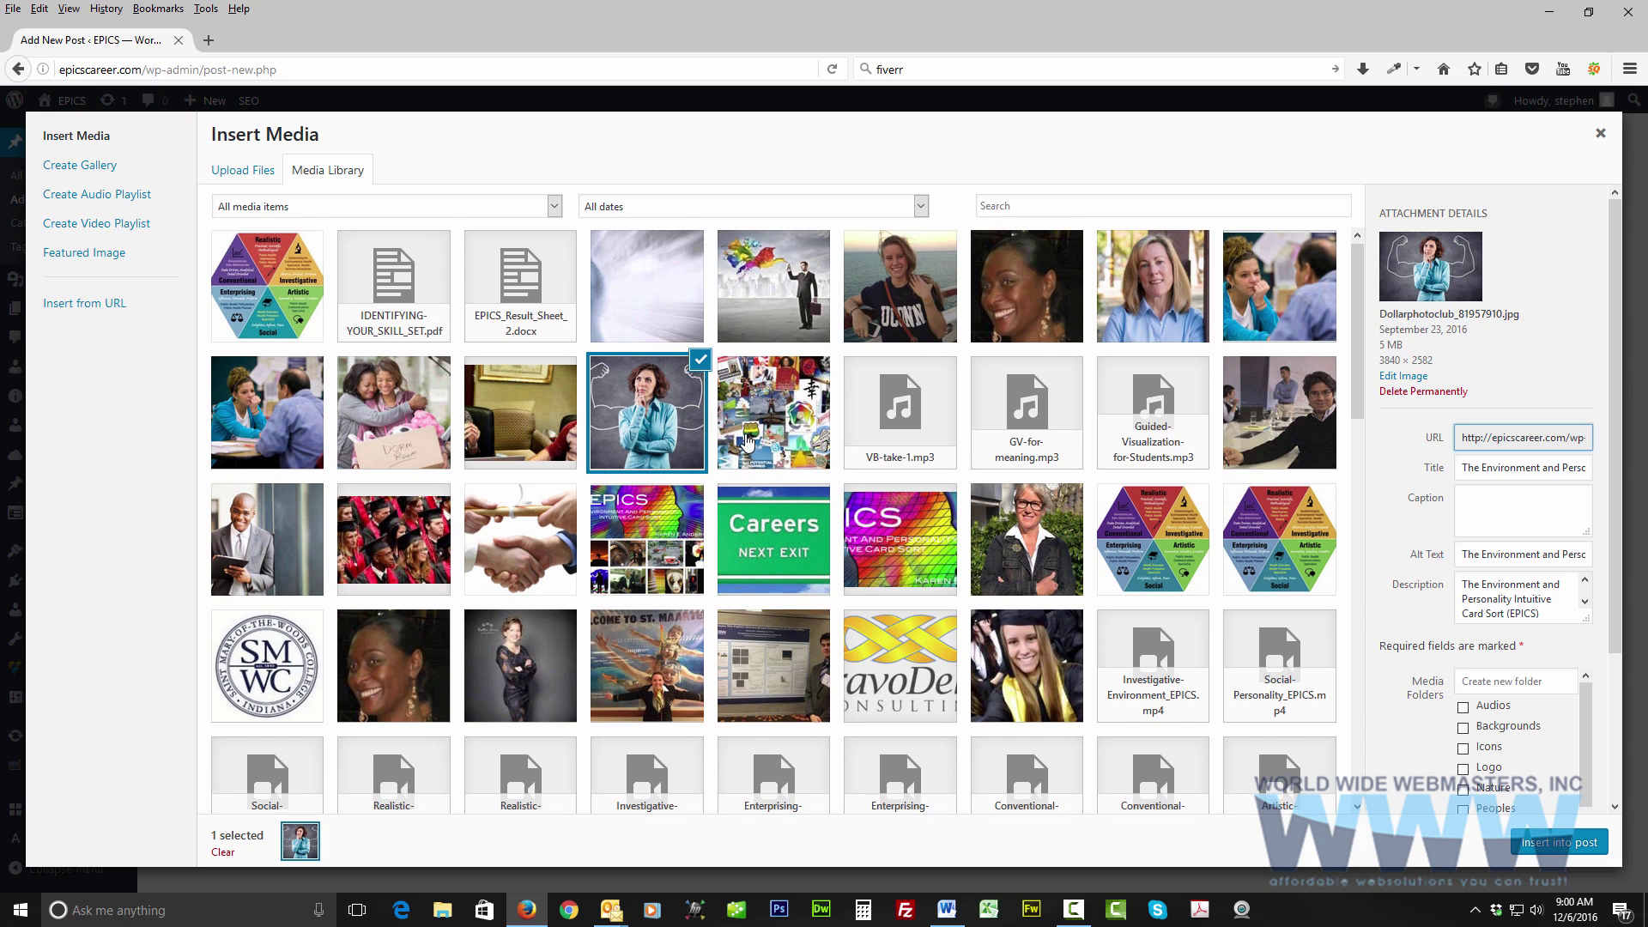
scroll(747, 442, down, 2)
scroll(747, 442, up, 2)
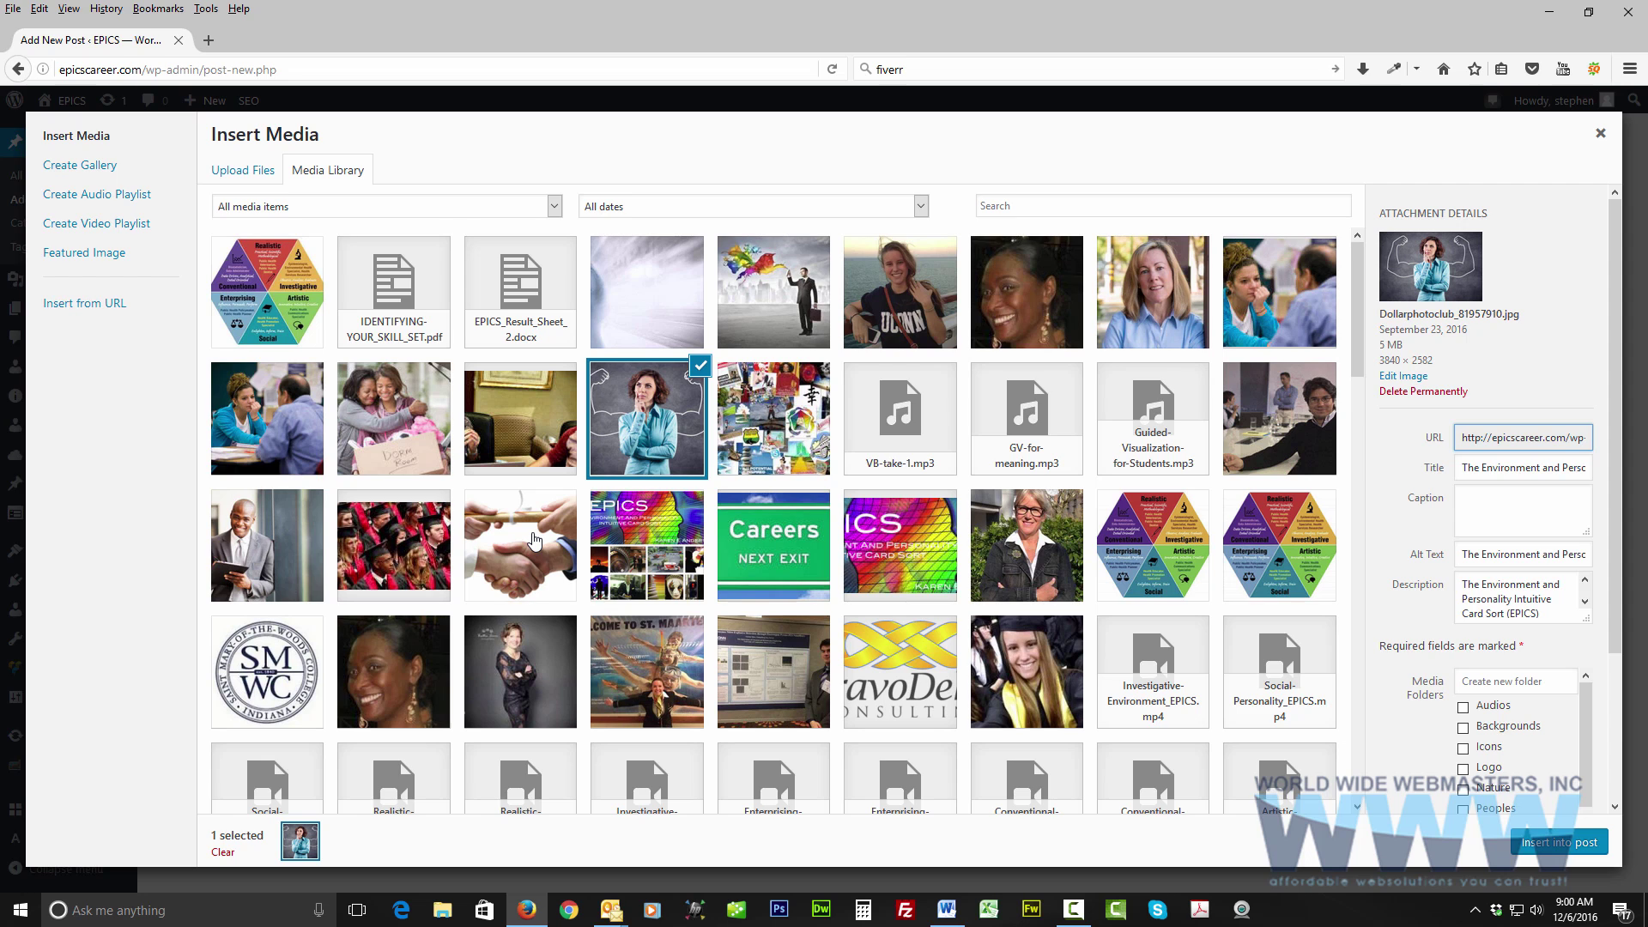
click(534, 538)
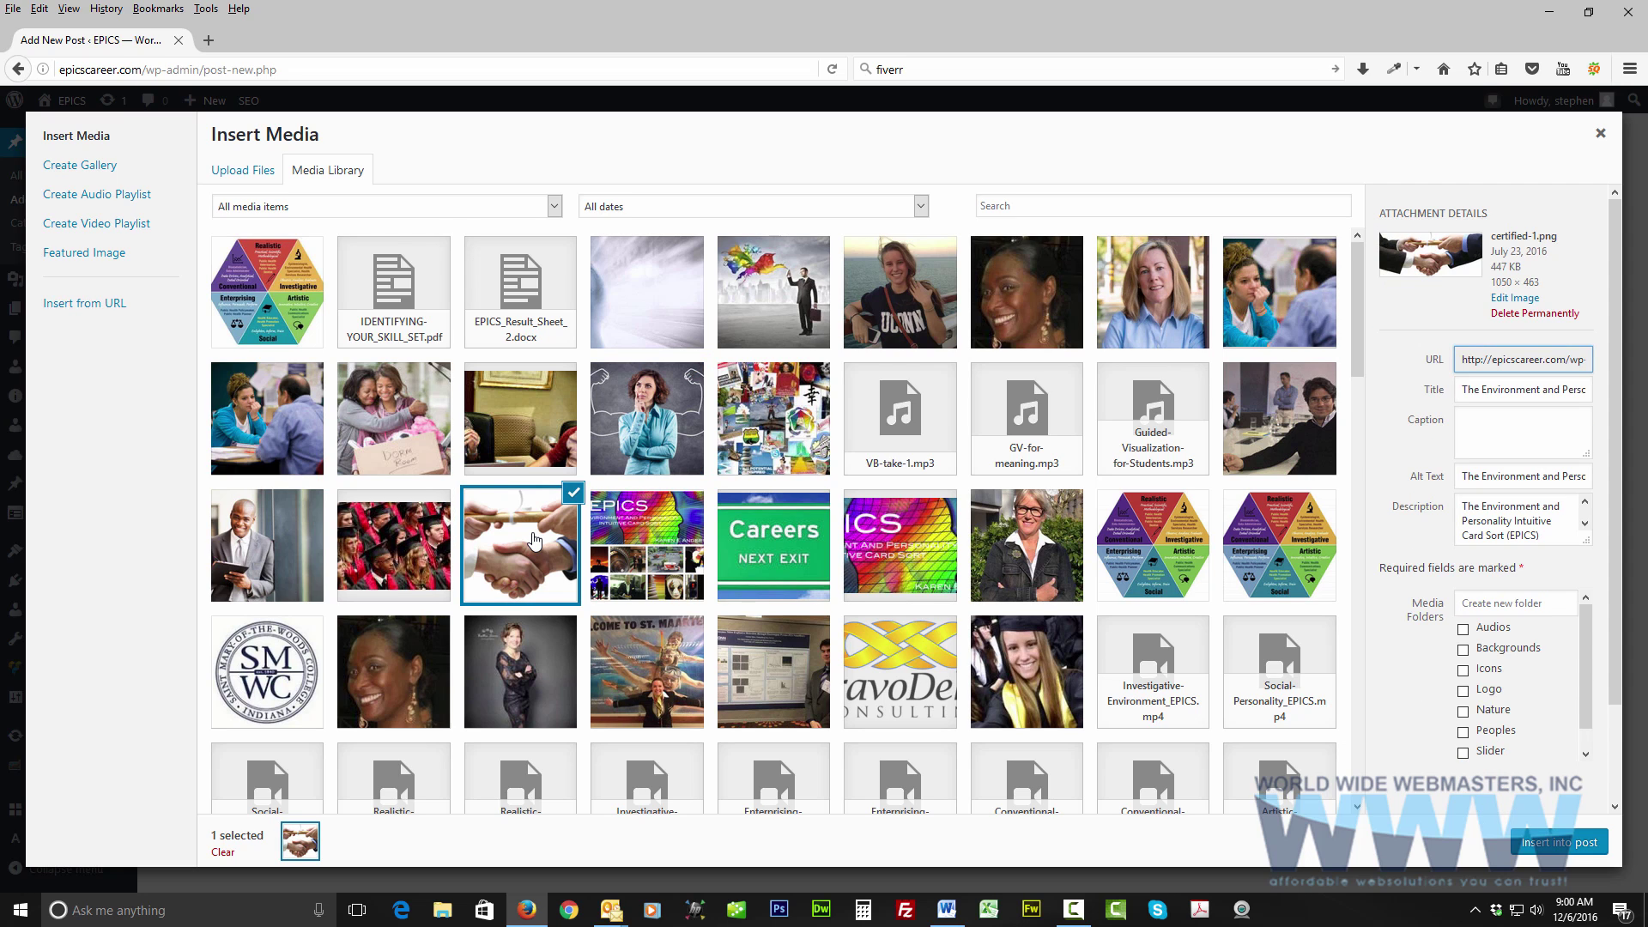
click(267, 545)
scroll(780, 500, down, 4)
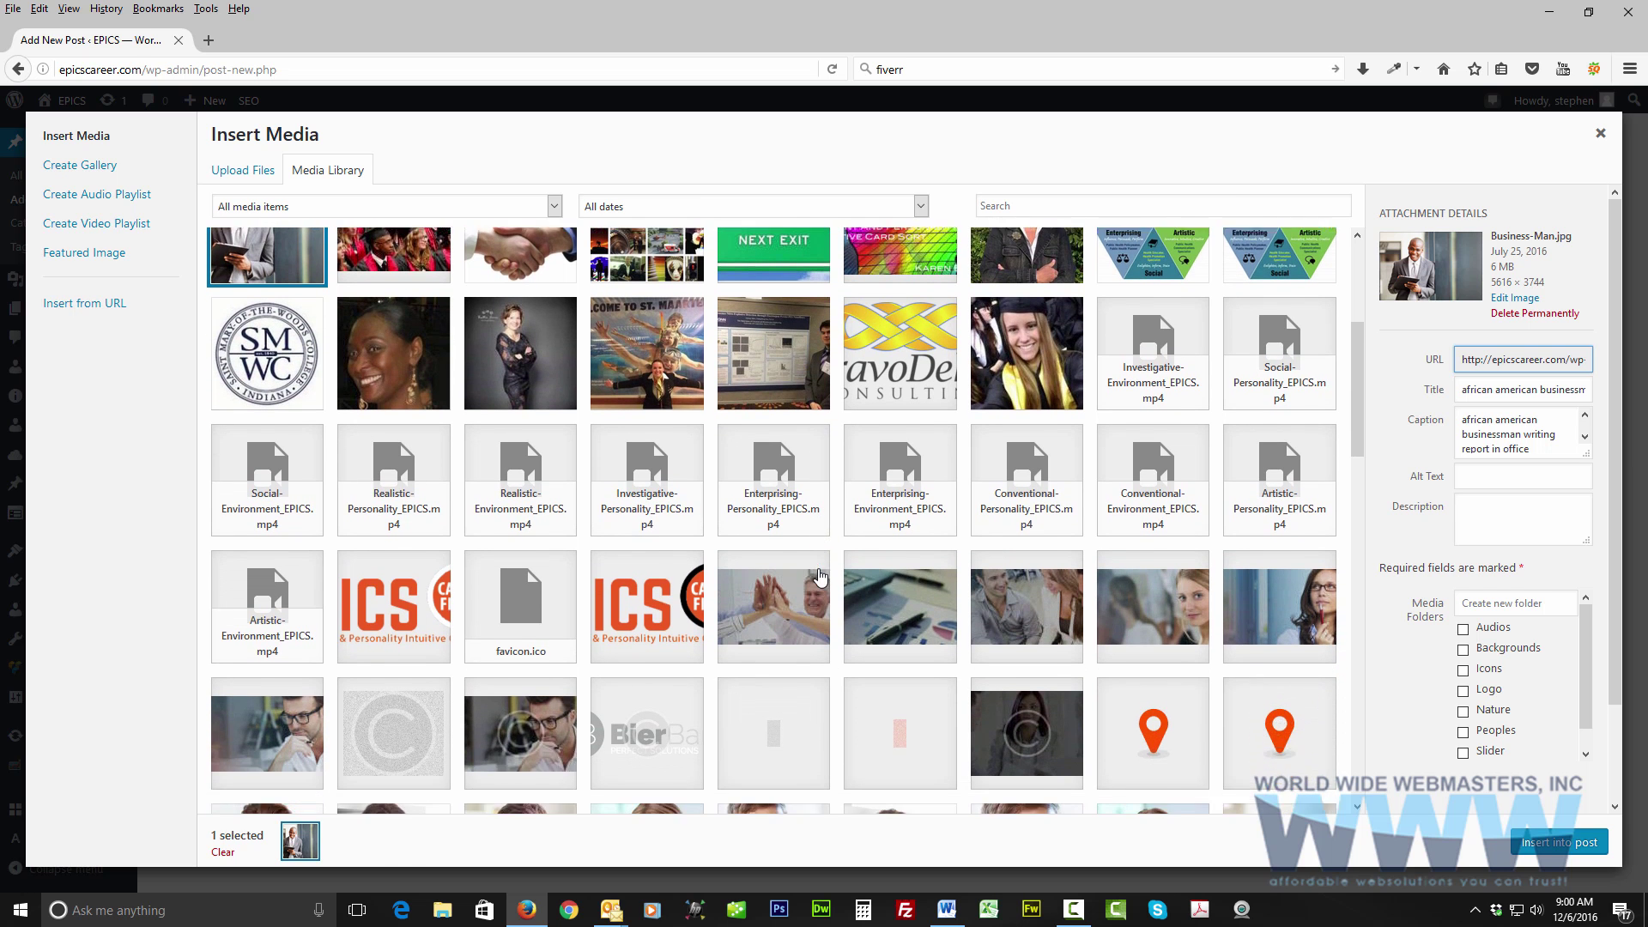
scroll(819, 577, up, 4)
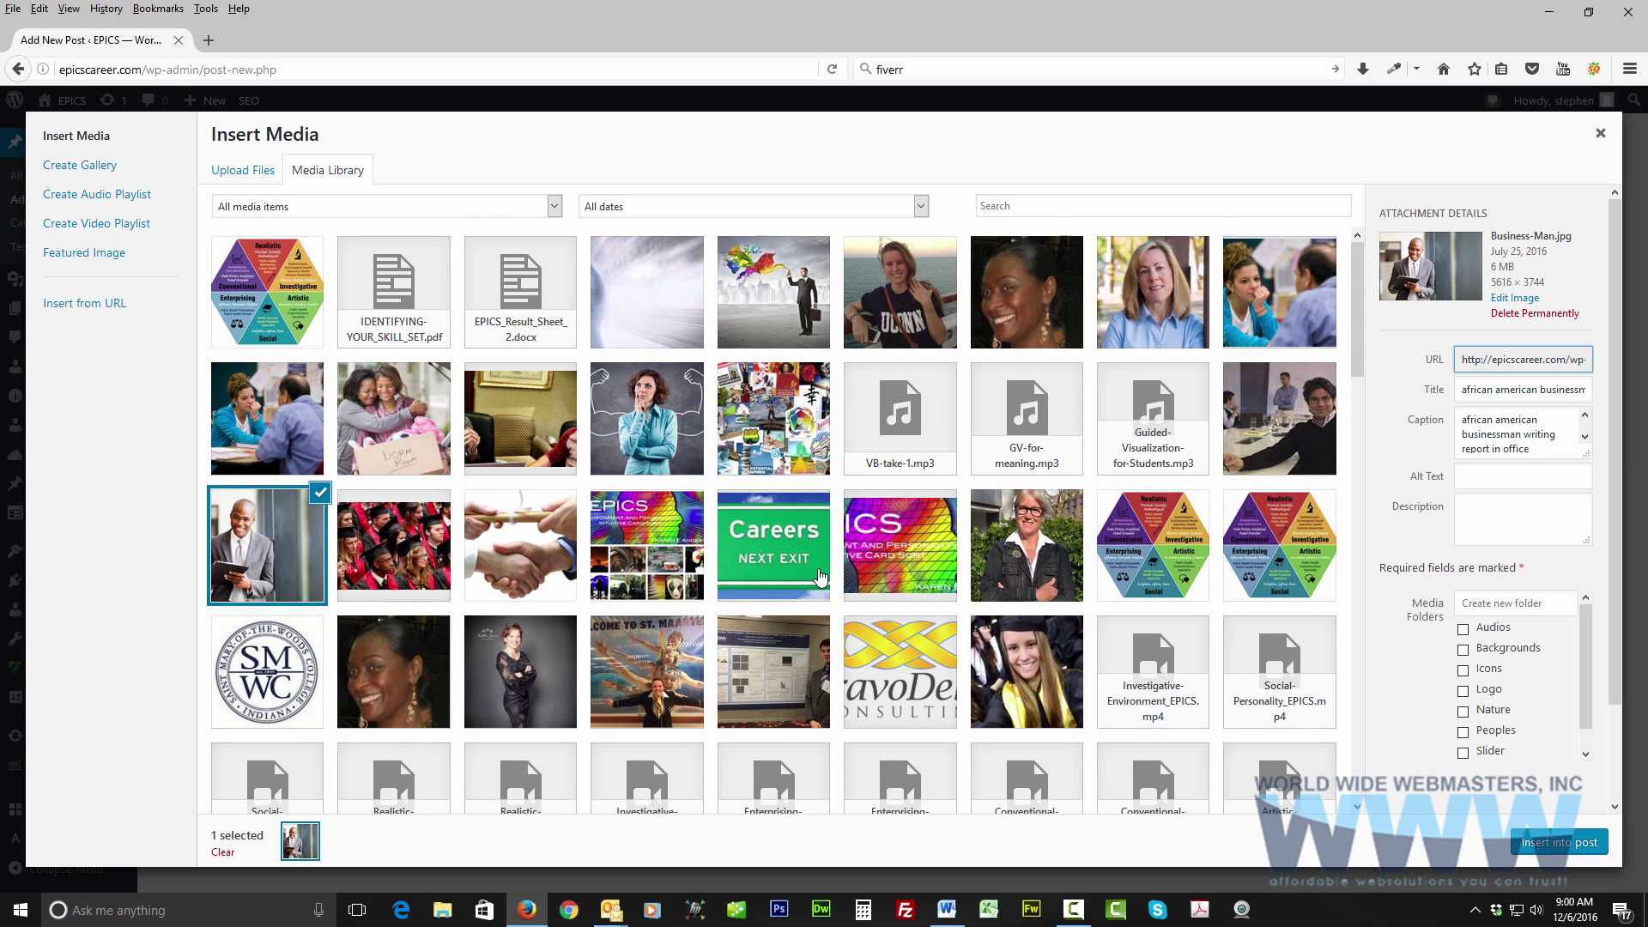
click(393, 418)
click(274, 440)
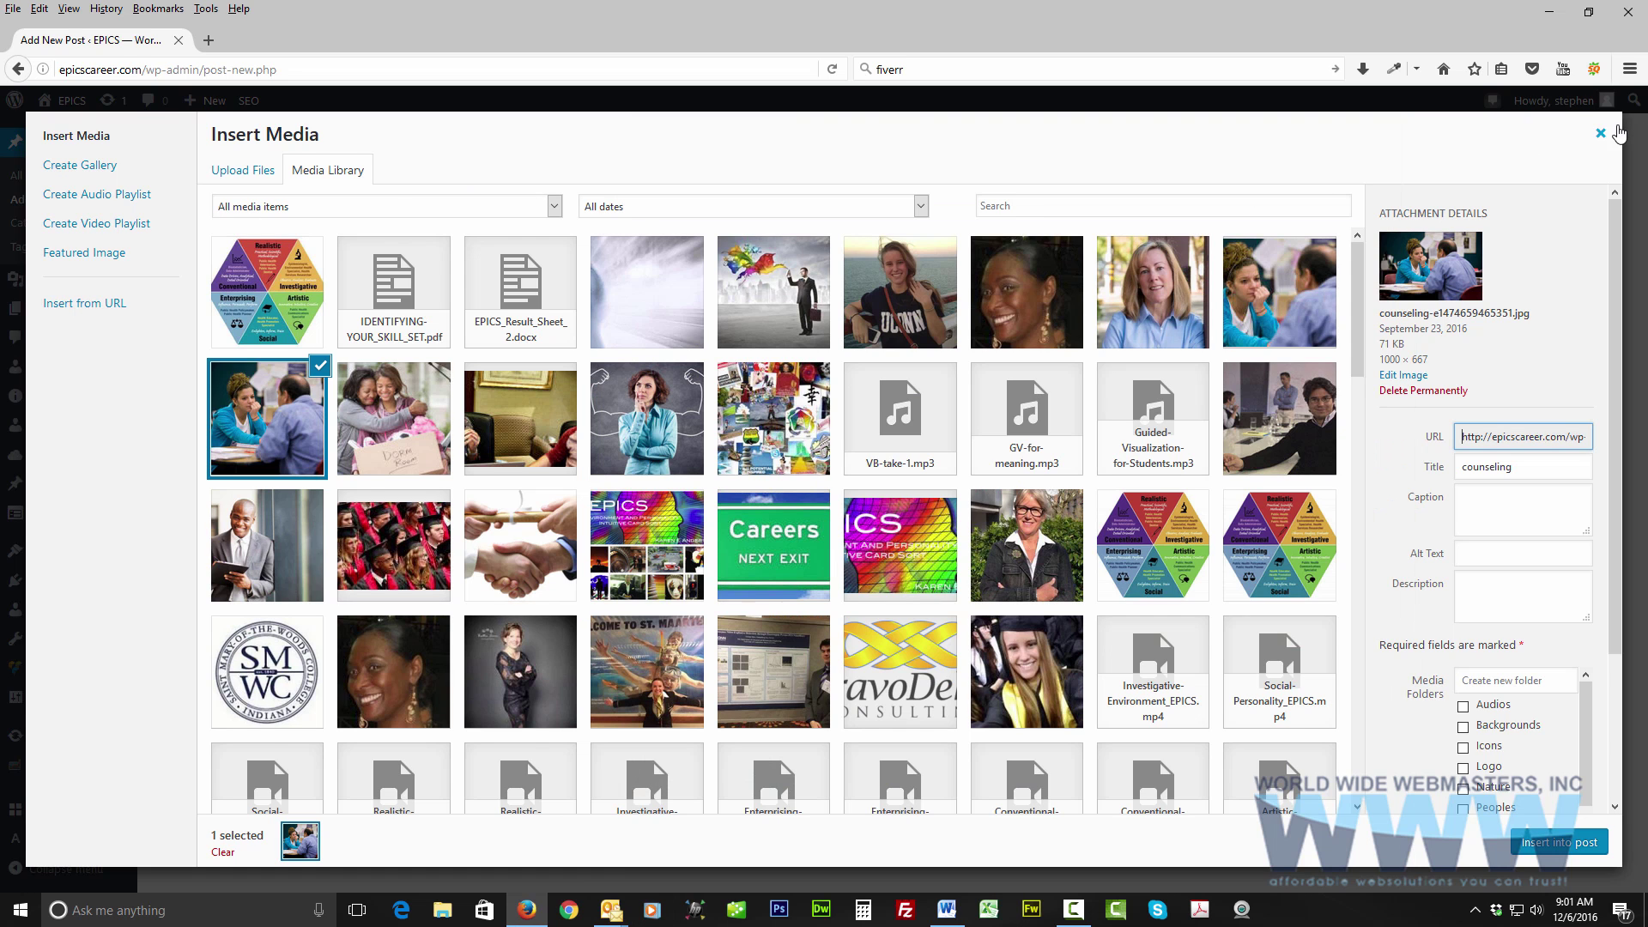
click(1600, 136)
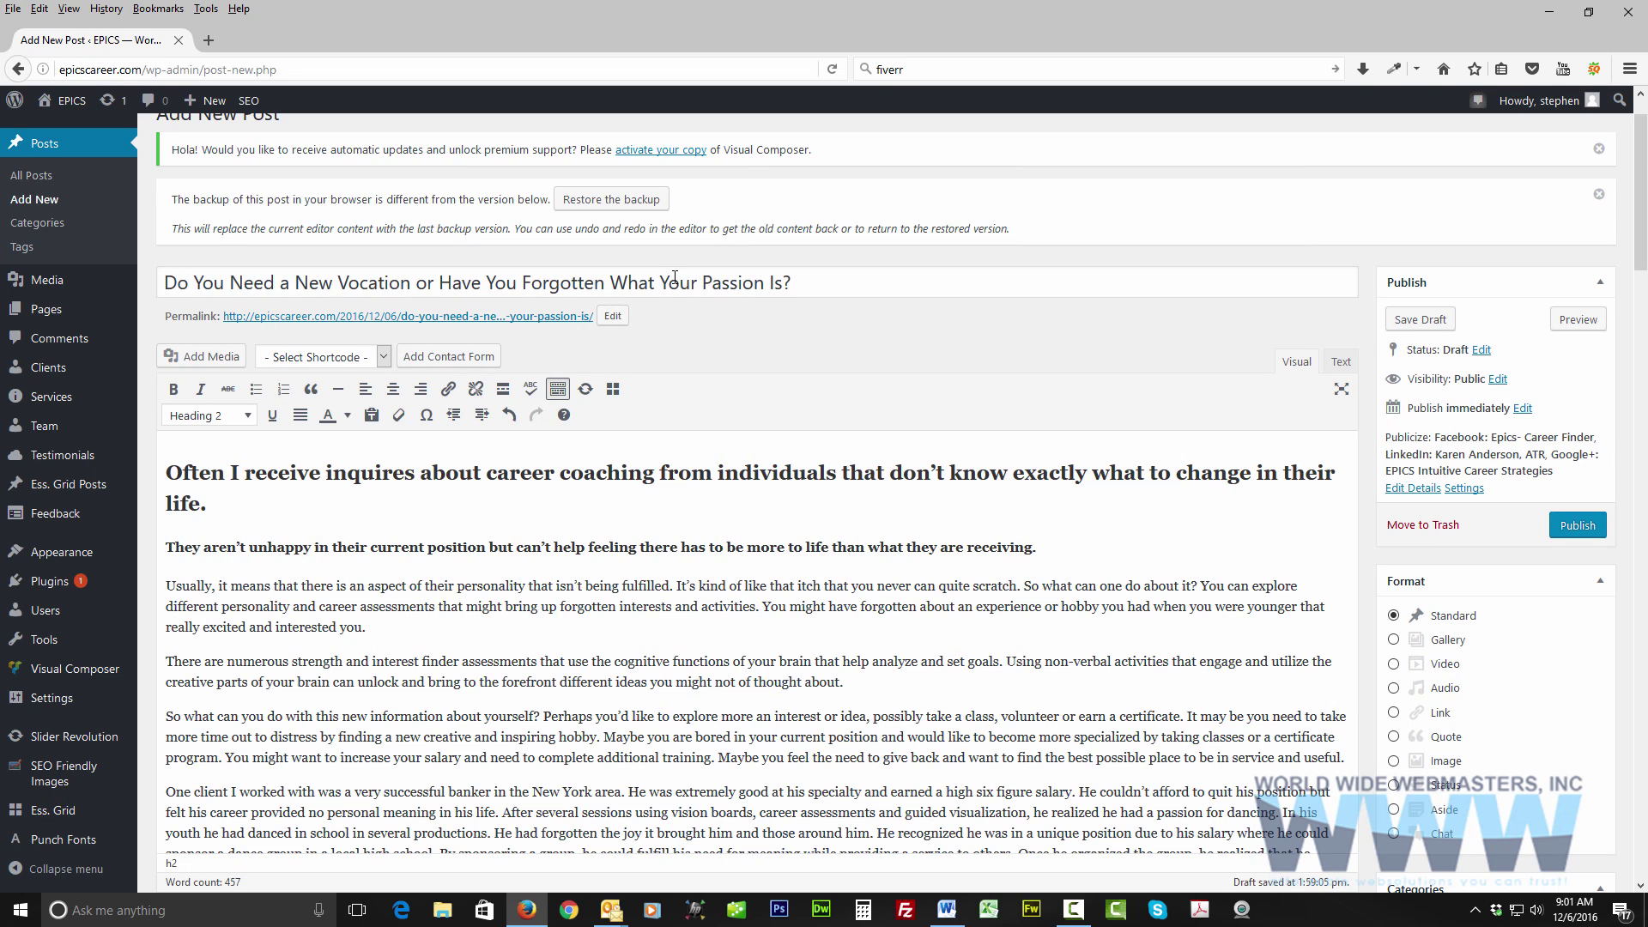
Search Google Images for "What's Your Passion" in a new browser tab.
drag(610, 282, 764, 282)
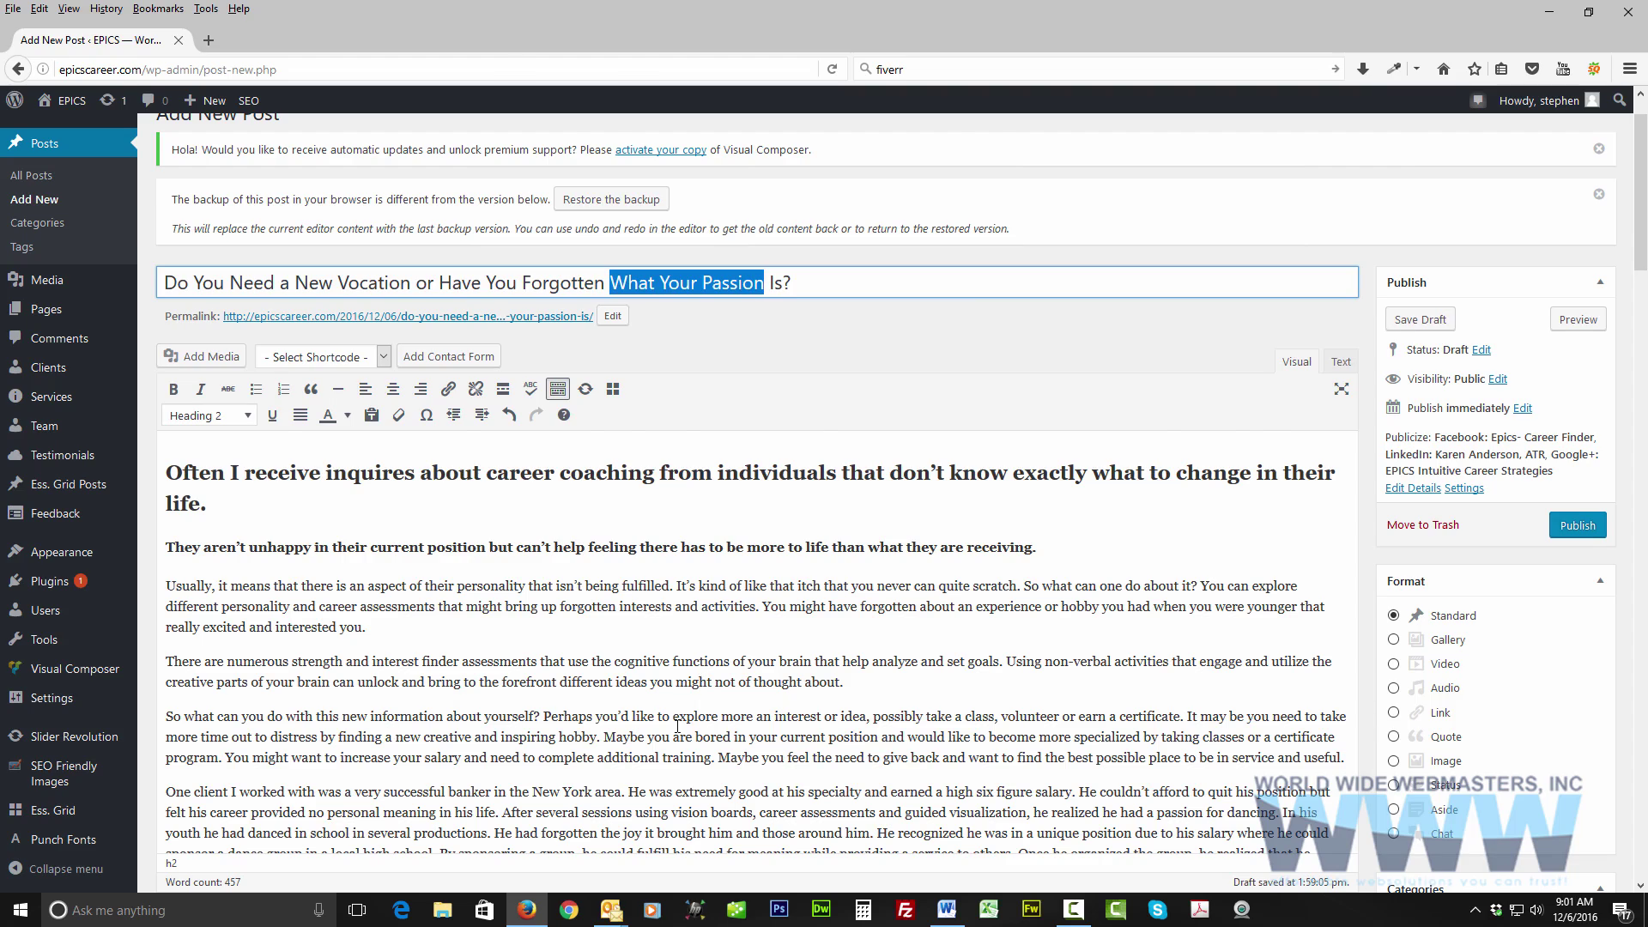
click(527, 910)
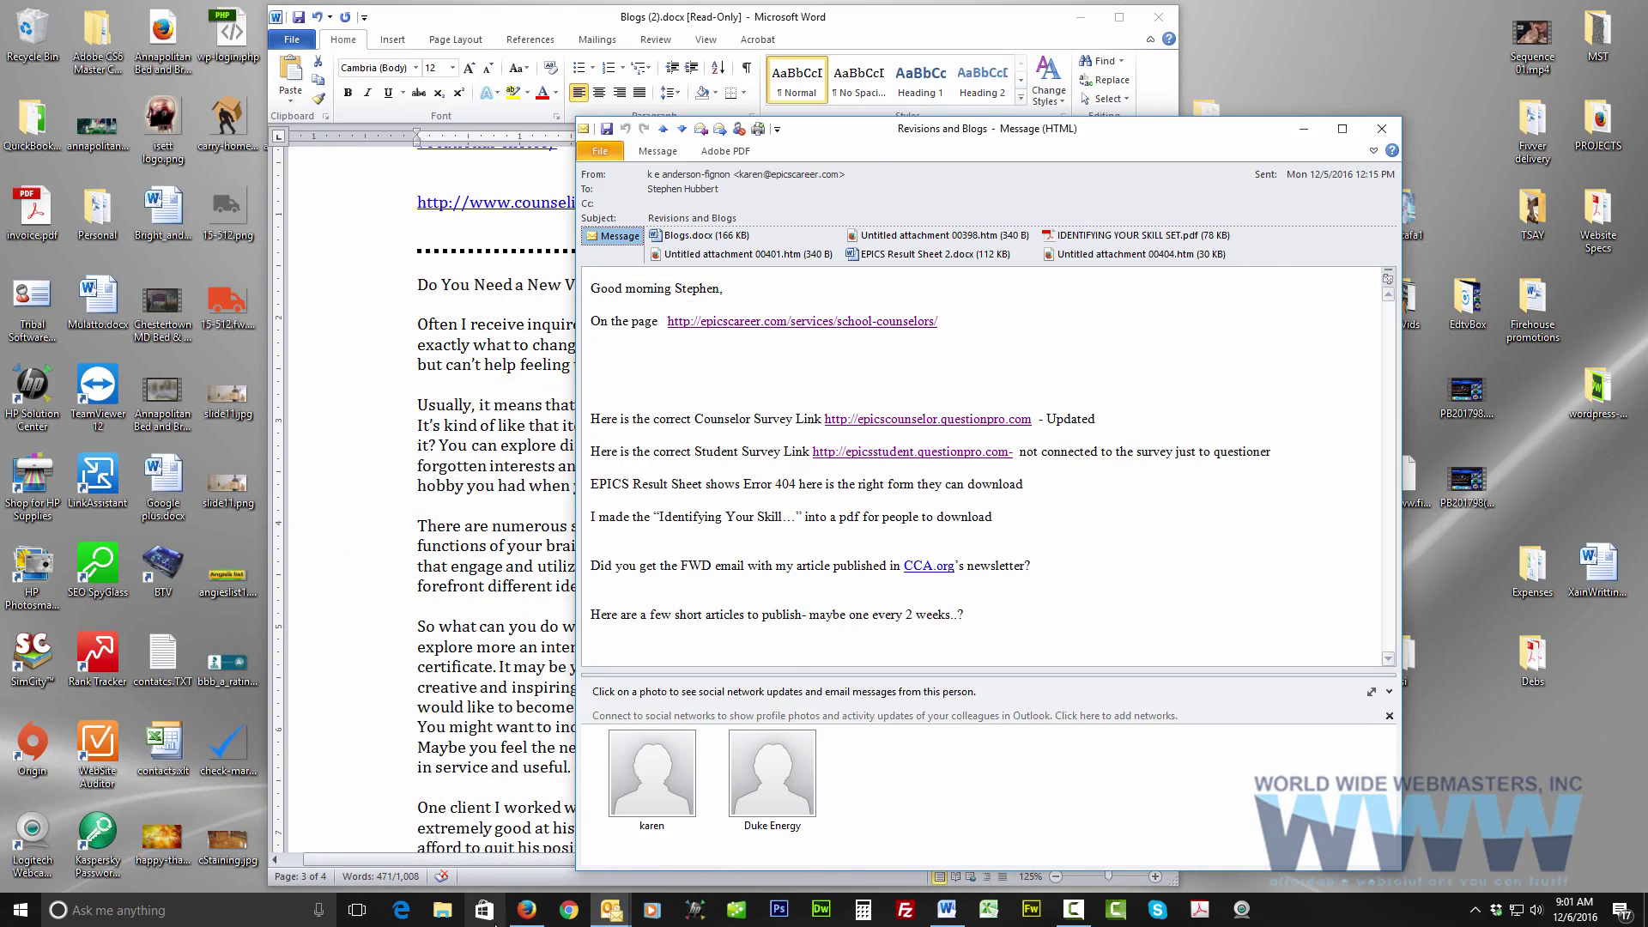
click(527, 910)
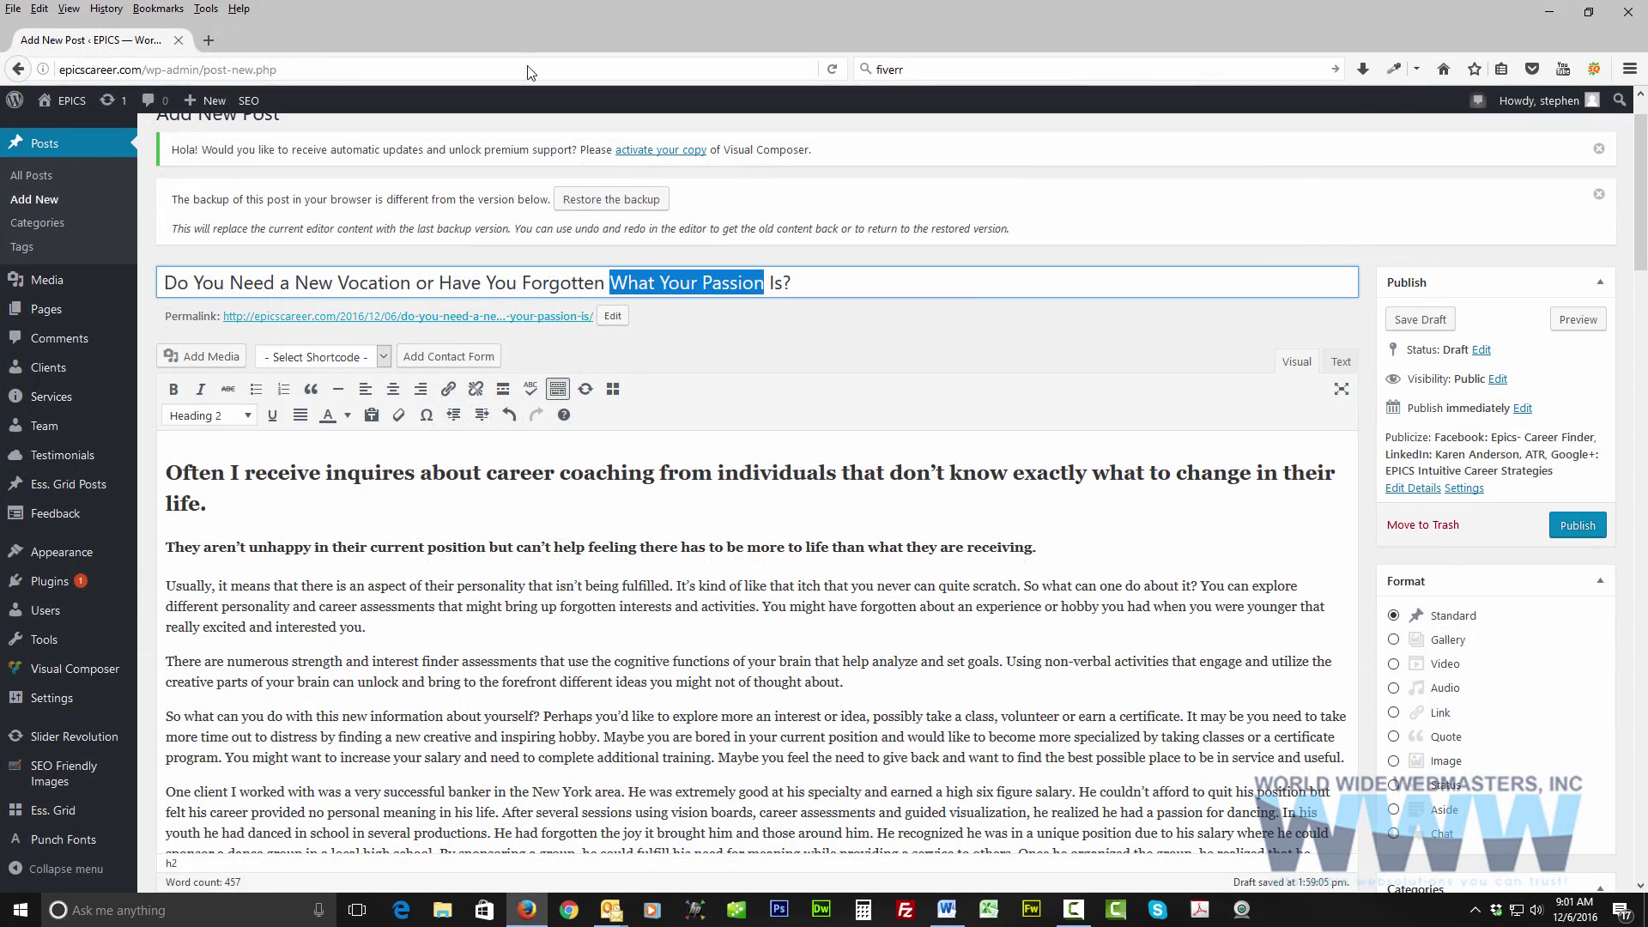
click(208, 39)
click(931, 70)
text(What Your Passion)
key(Return)
click(174, 122)
text(s)
key(Return)
click(214, 170)
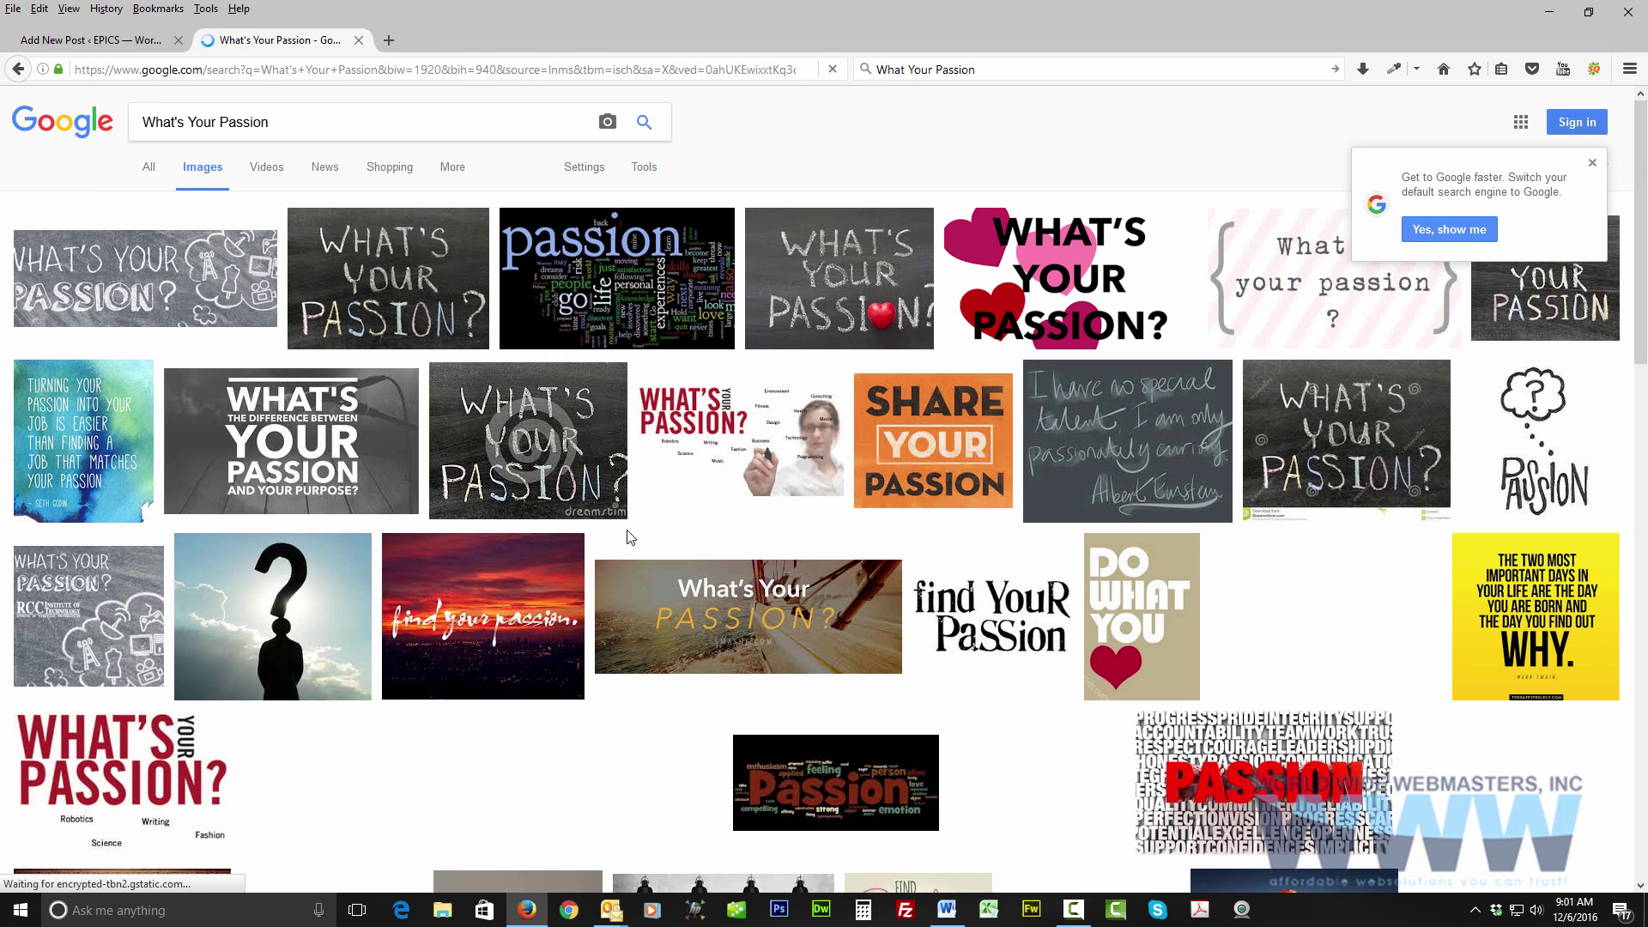
Find the picture of a goldfish jumping between two bowls and save it to the Desktop as images.jpg.
scroll(630, 538, down, 6)
click(1294, 330)
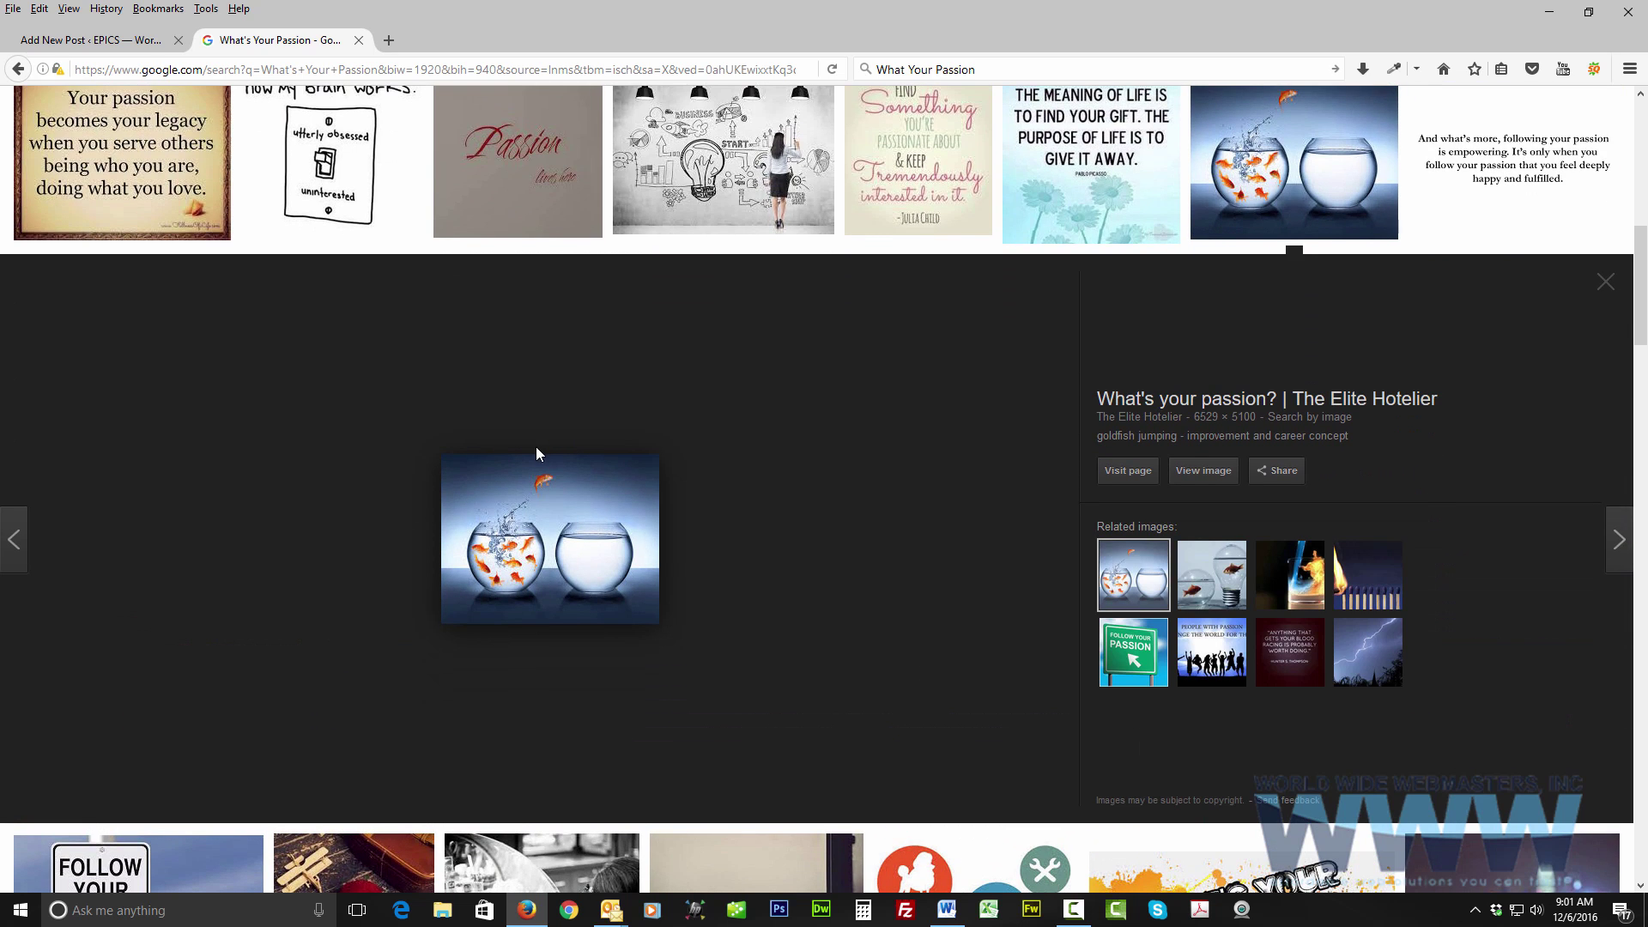
right_click(548, 528)
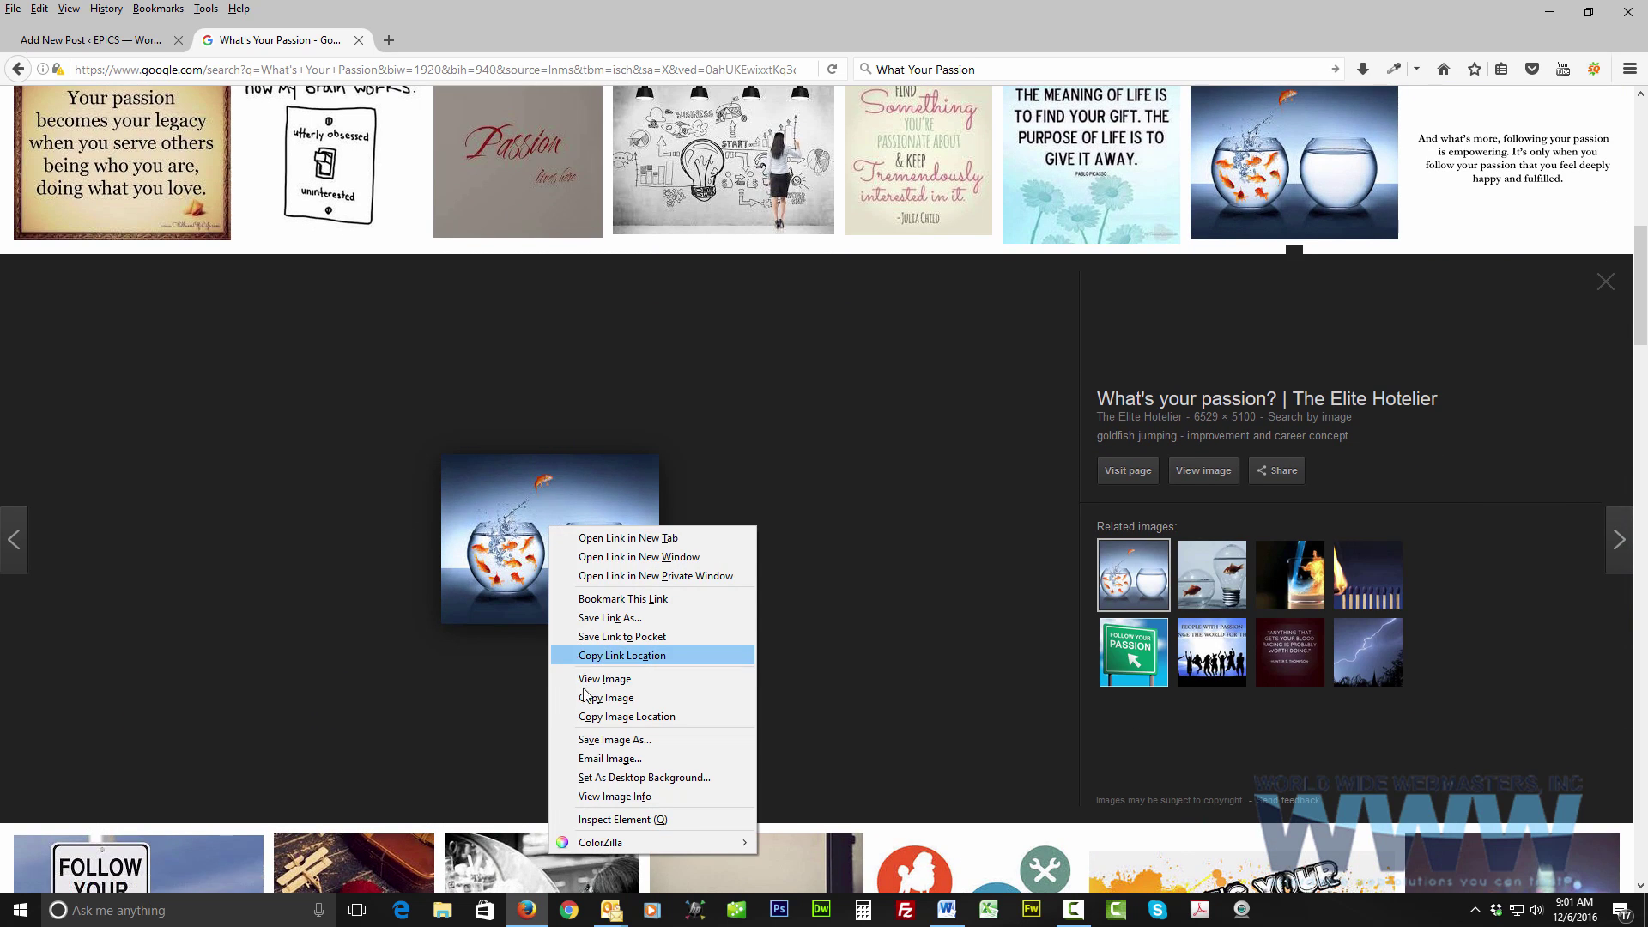
click(619, 737)
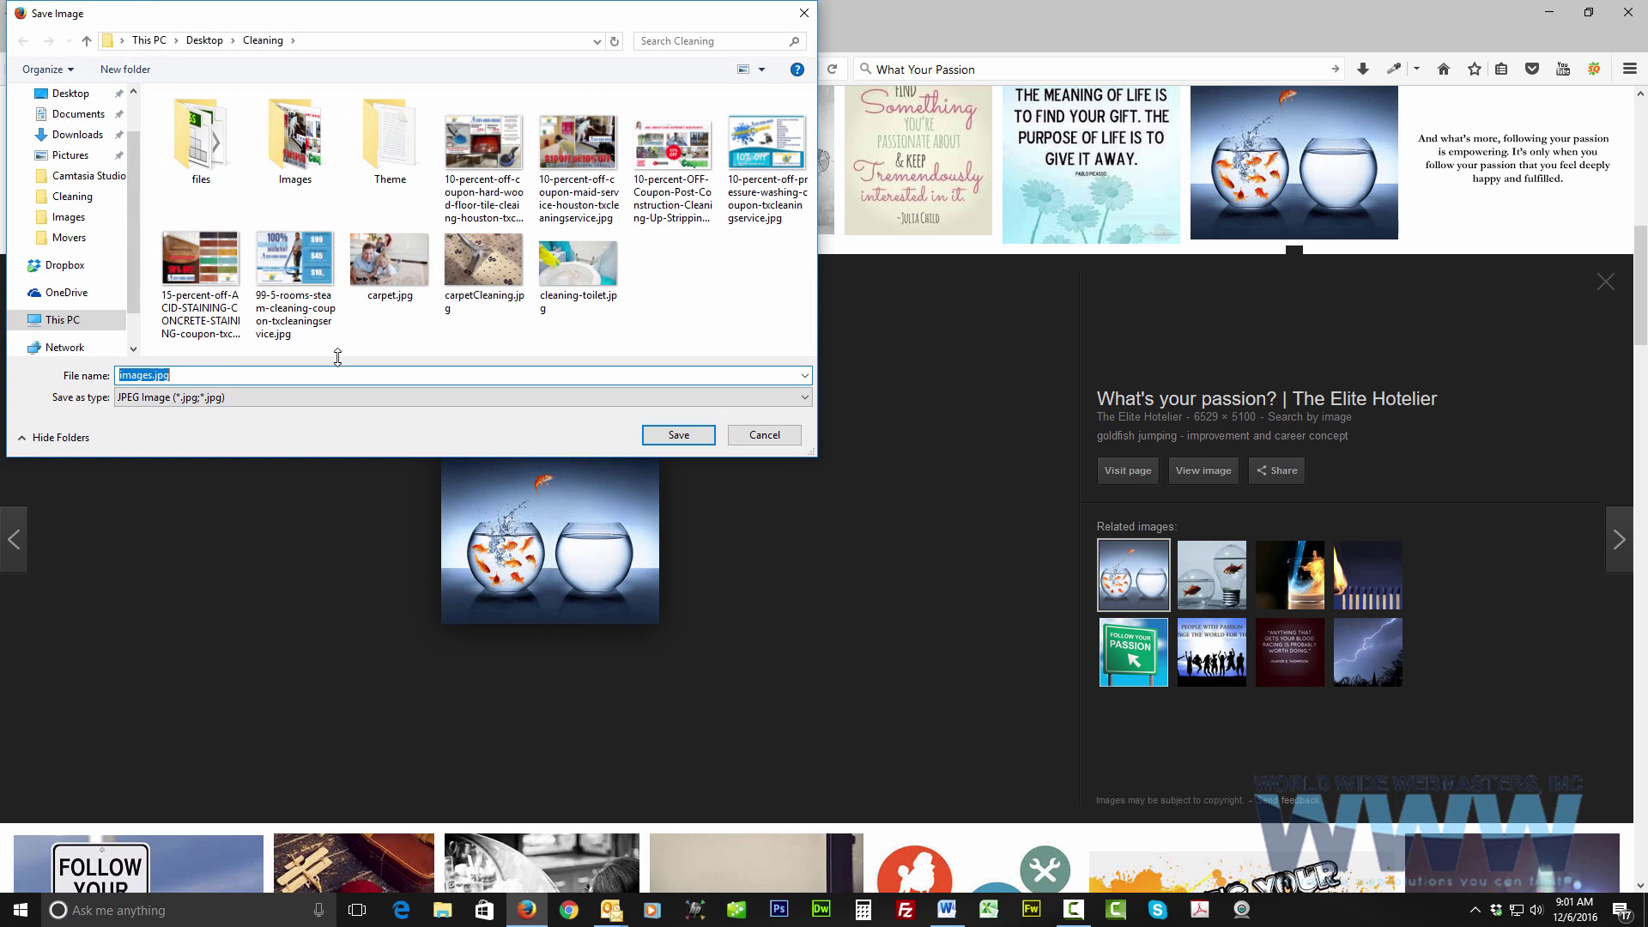
drag(134, 239, 135, 153)
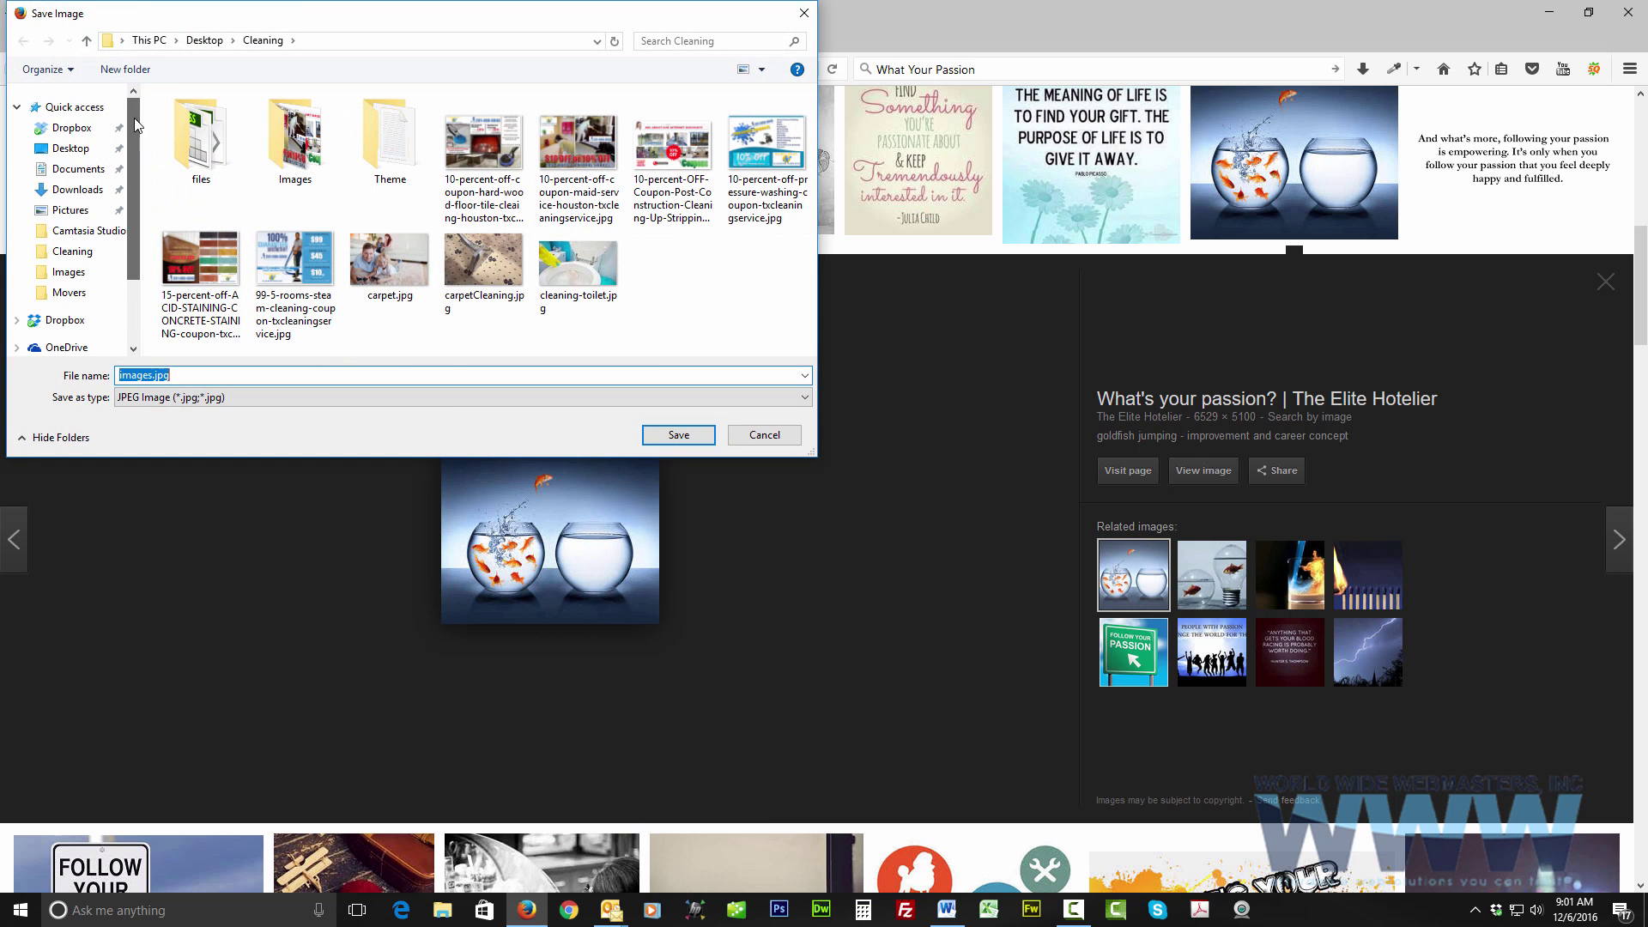
click(70, 148)
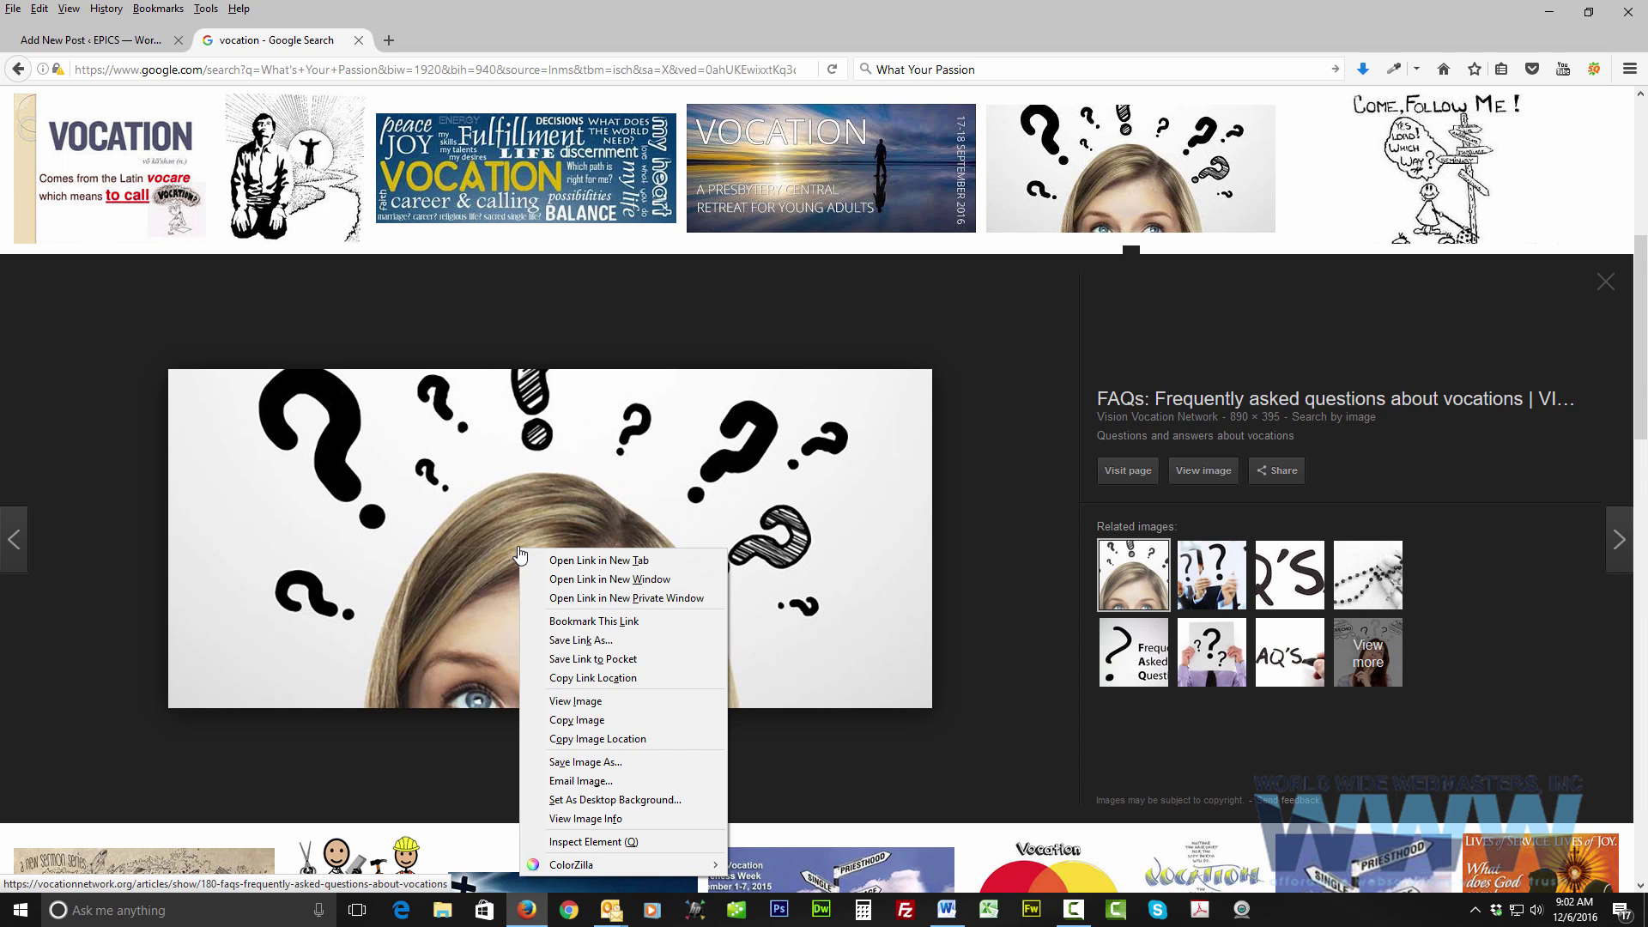
Save the picture of the woman surrounded by question marks to the Desktop as vocation.jpg.
click(605, 761)
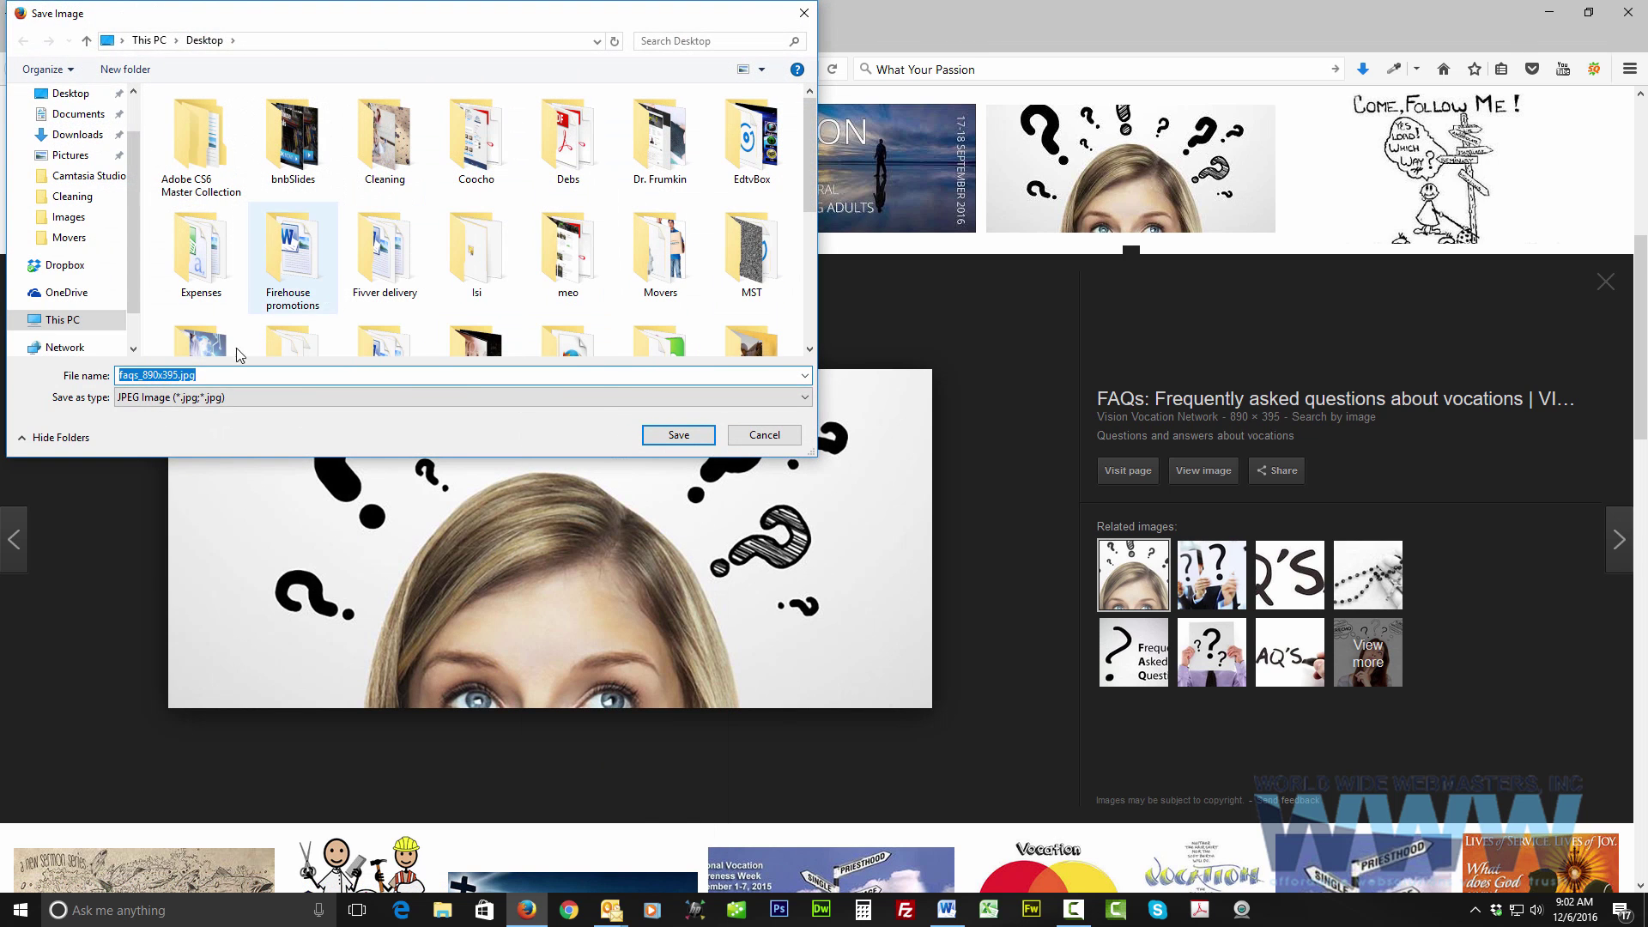
drag(178, 375, 106, 379)
text(voca)
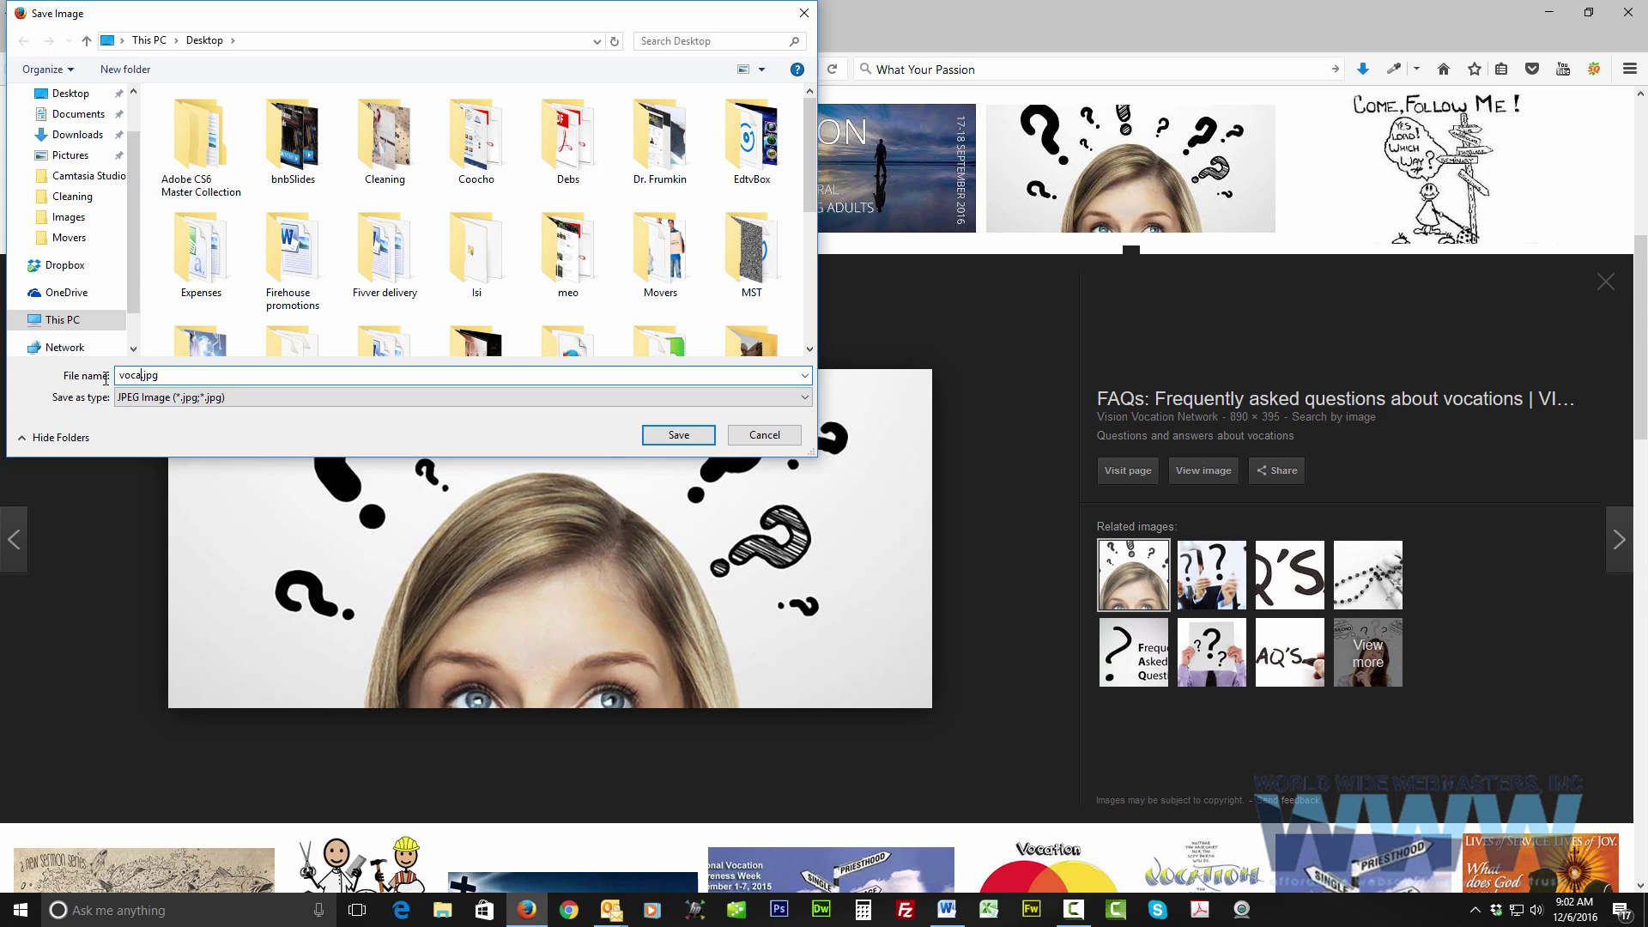
text(tion)
click(687, 436)
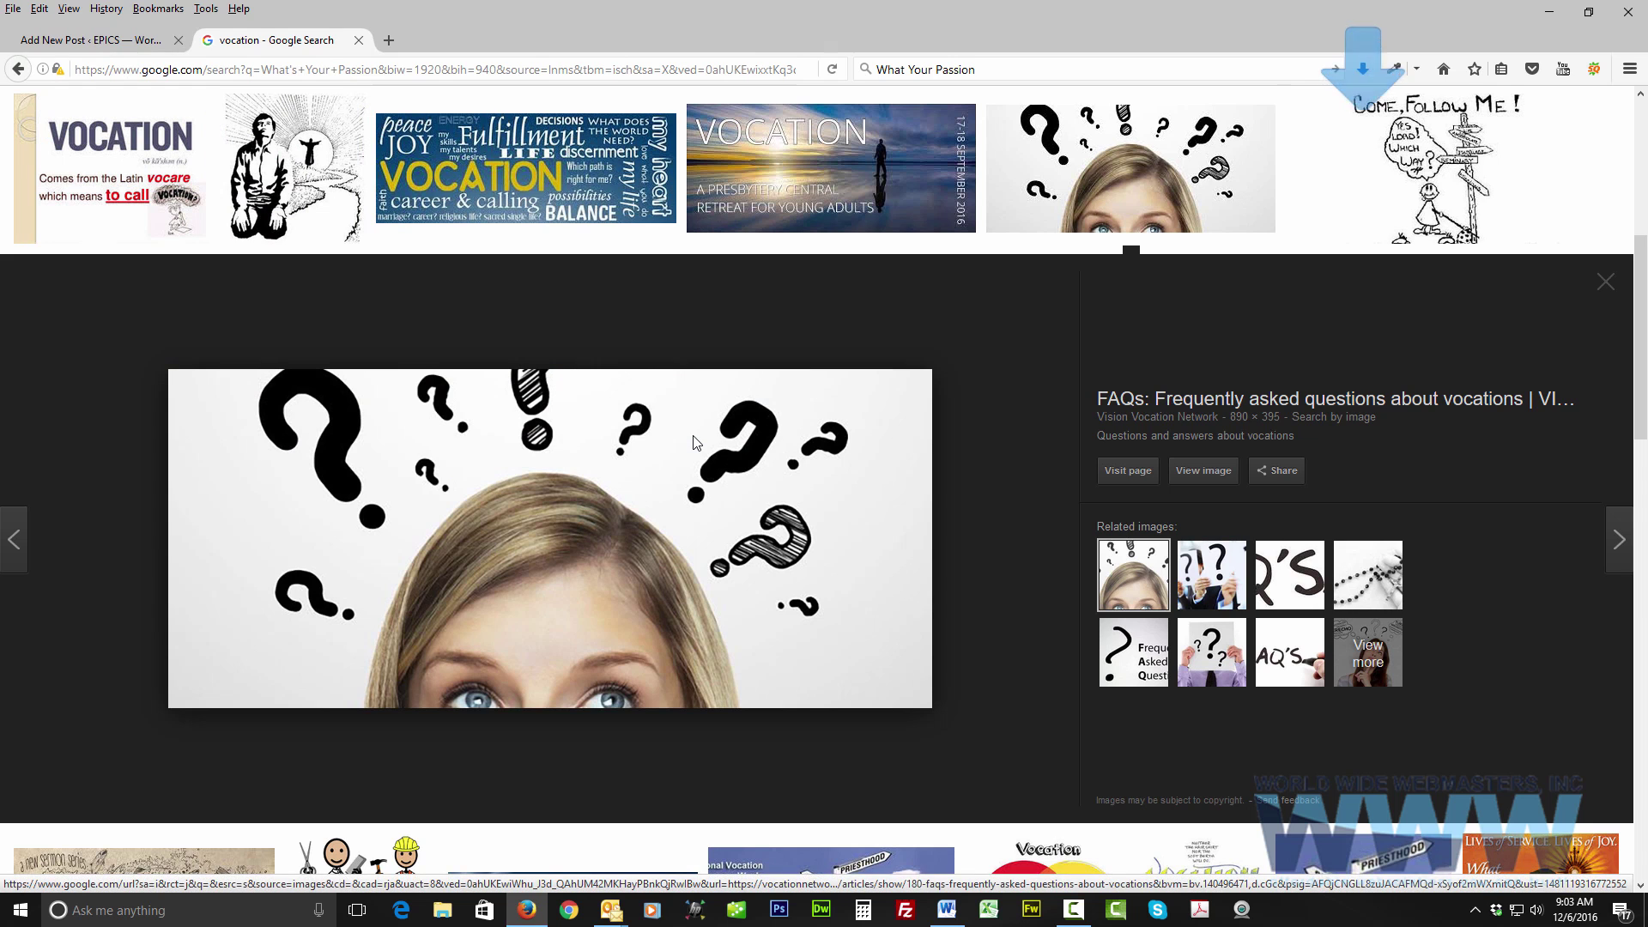
Return to the post and upload vocation.jpg from the Desktop to the media library.
click(66, 43)
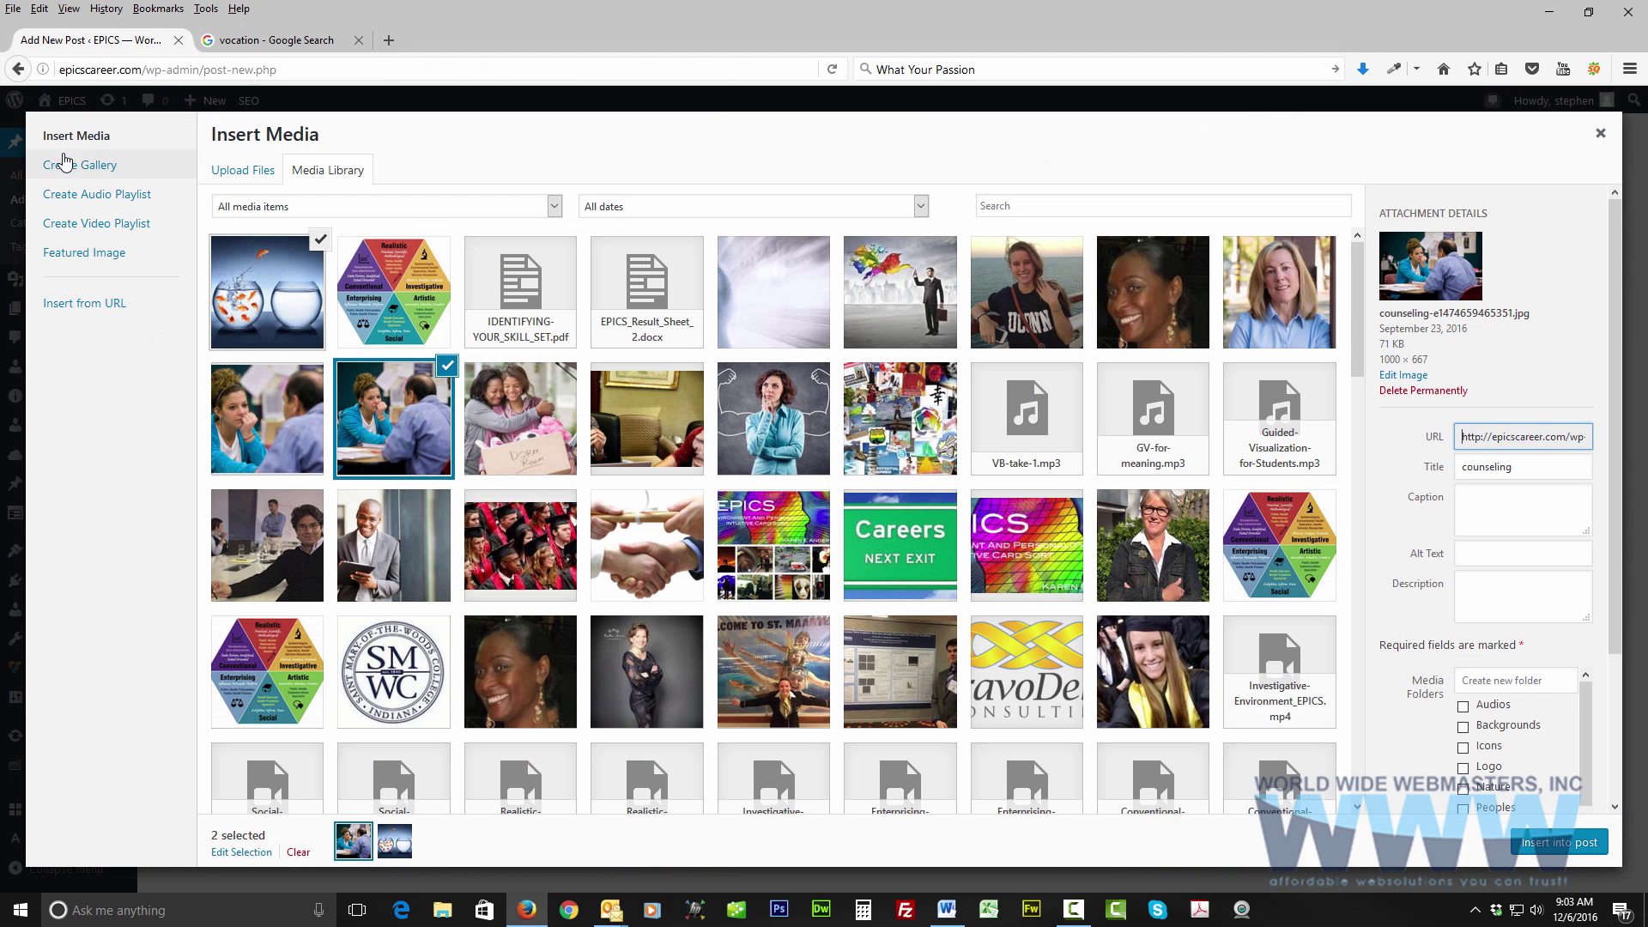
click(243, 170)
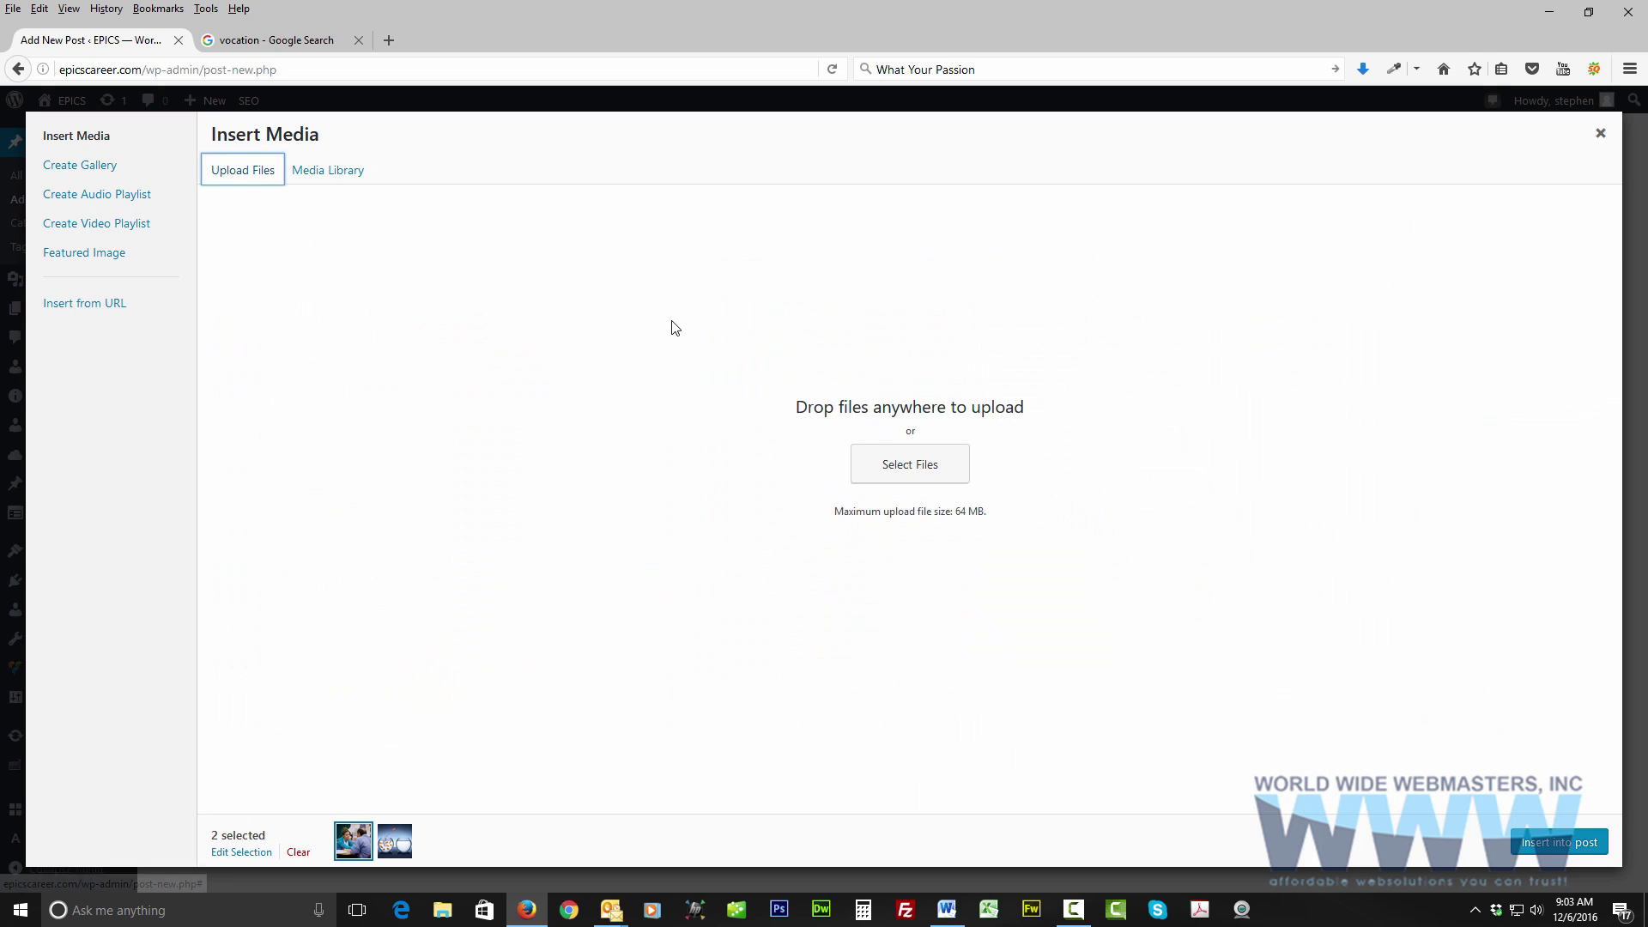
click(892, 465)
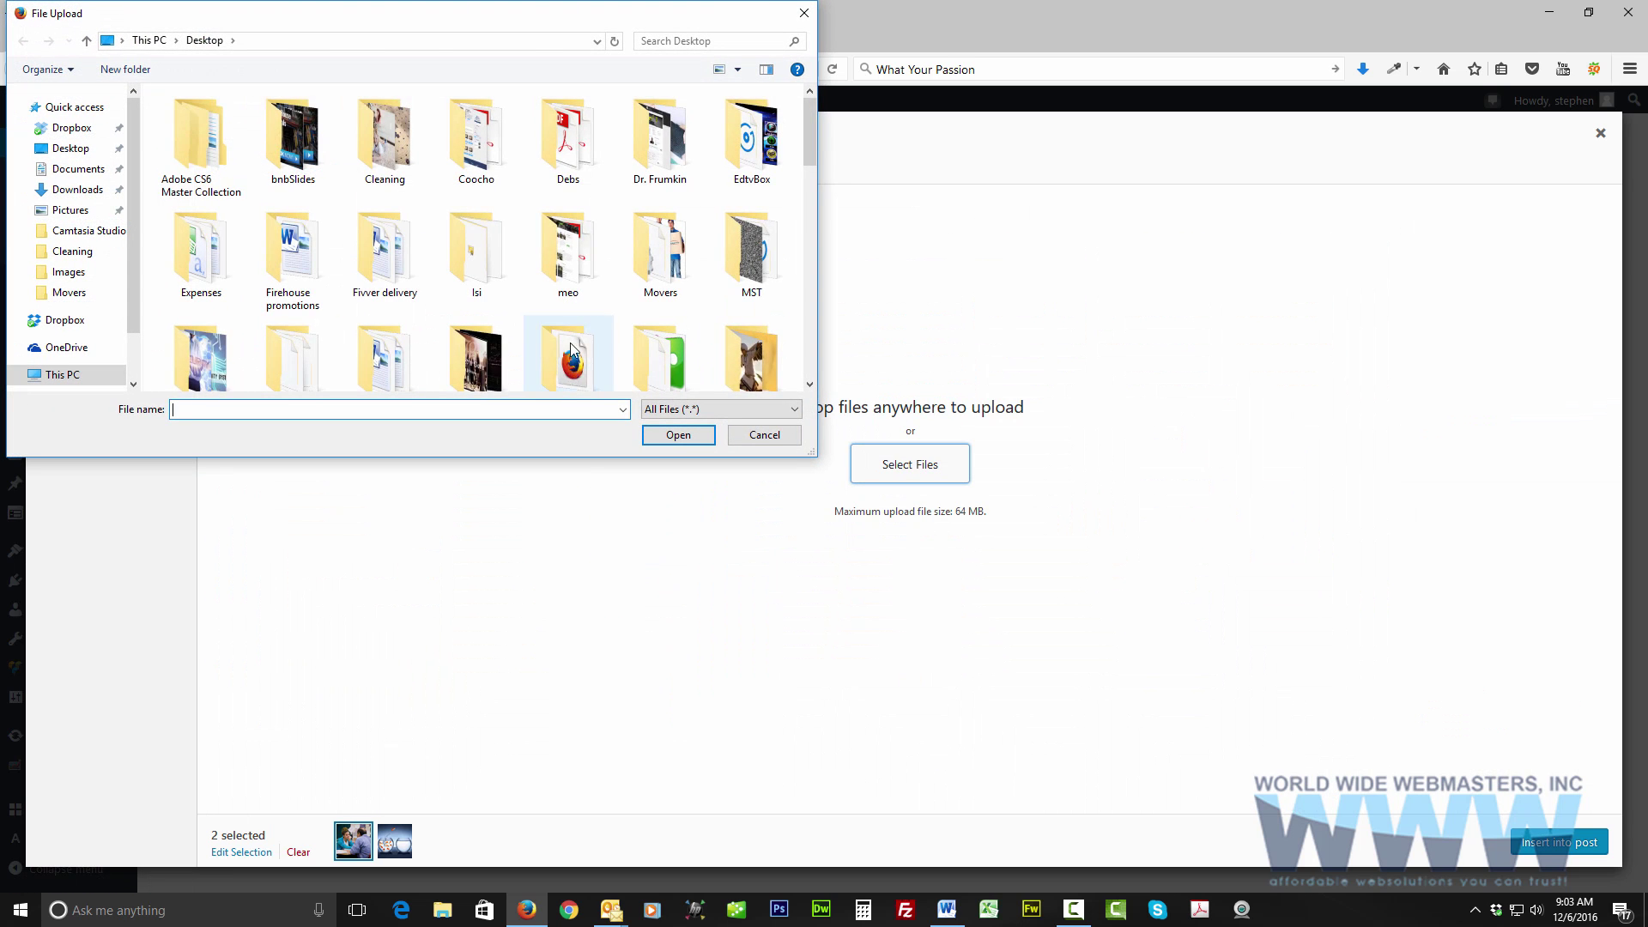
scroll(570, 342, down, 3)
scroll(571, 342, down, 2)
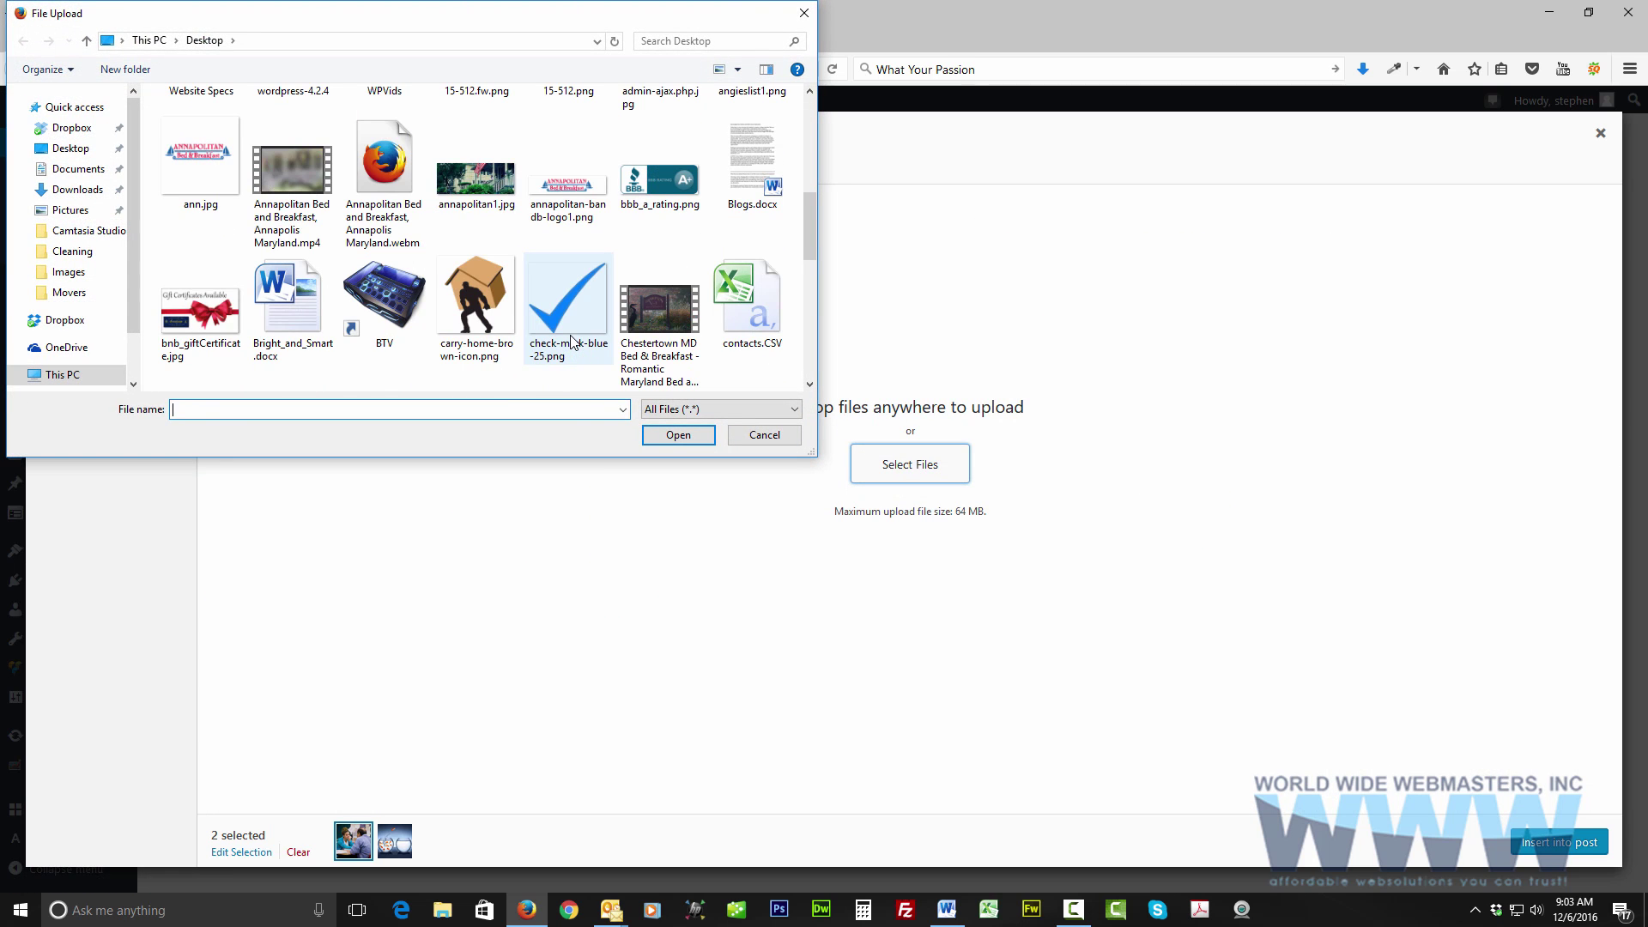
scroll(570, 342, down, 10)
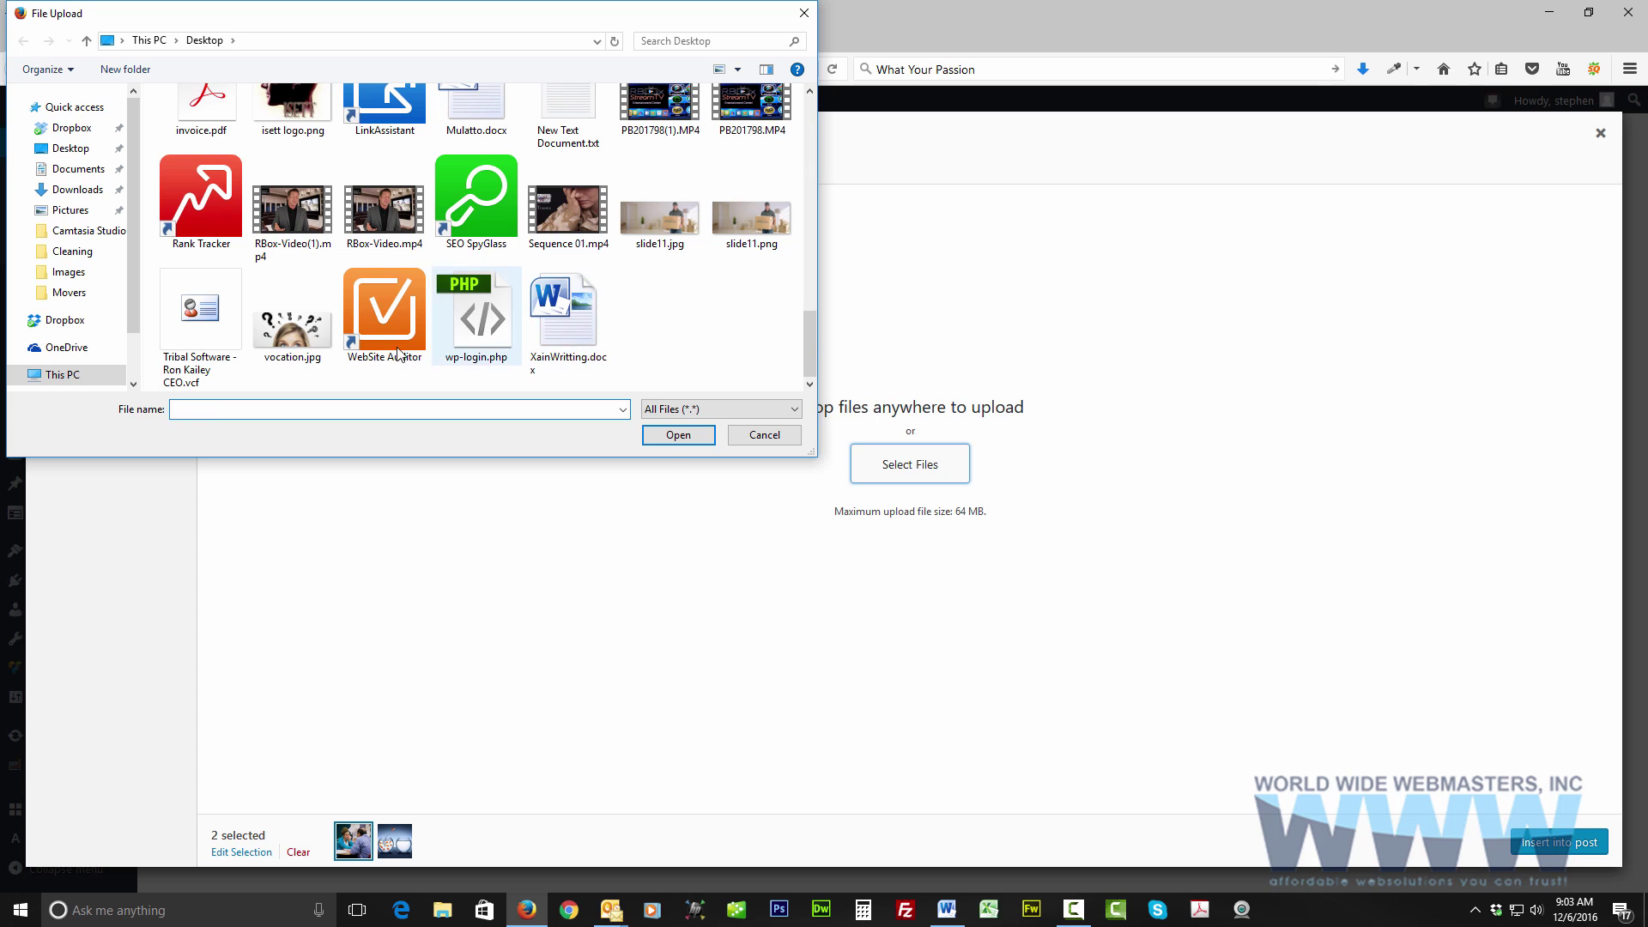
click(327, 345)
click(674, 433)
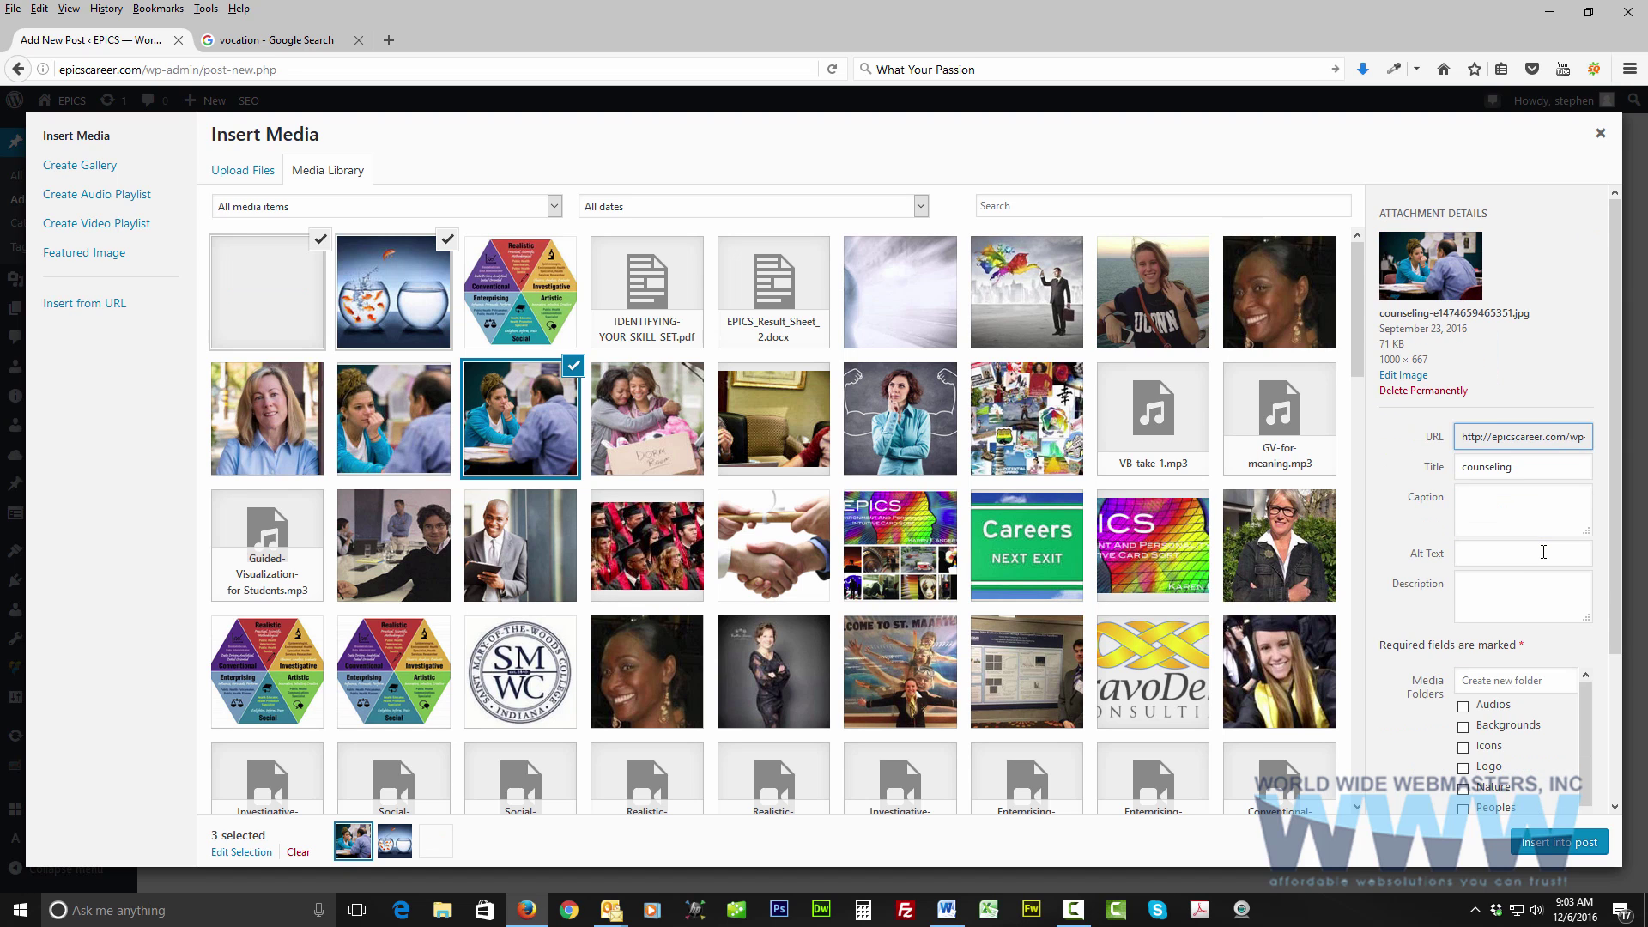
click(410, 302)
click(321, 306)
click(372, 311)
click(321, 306)
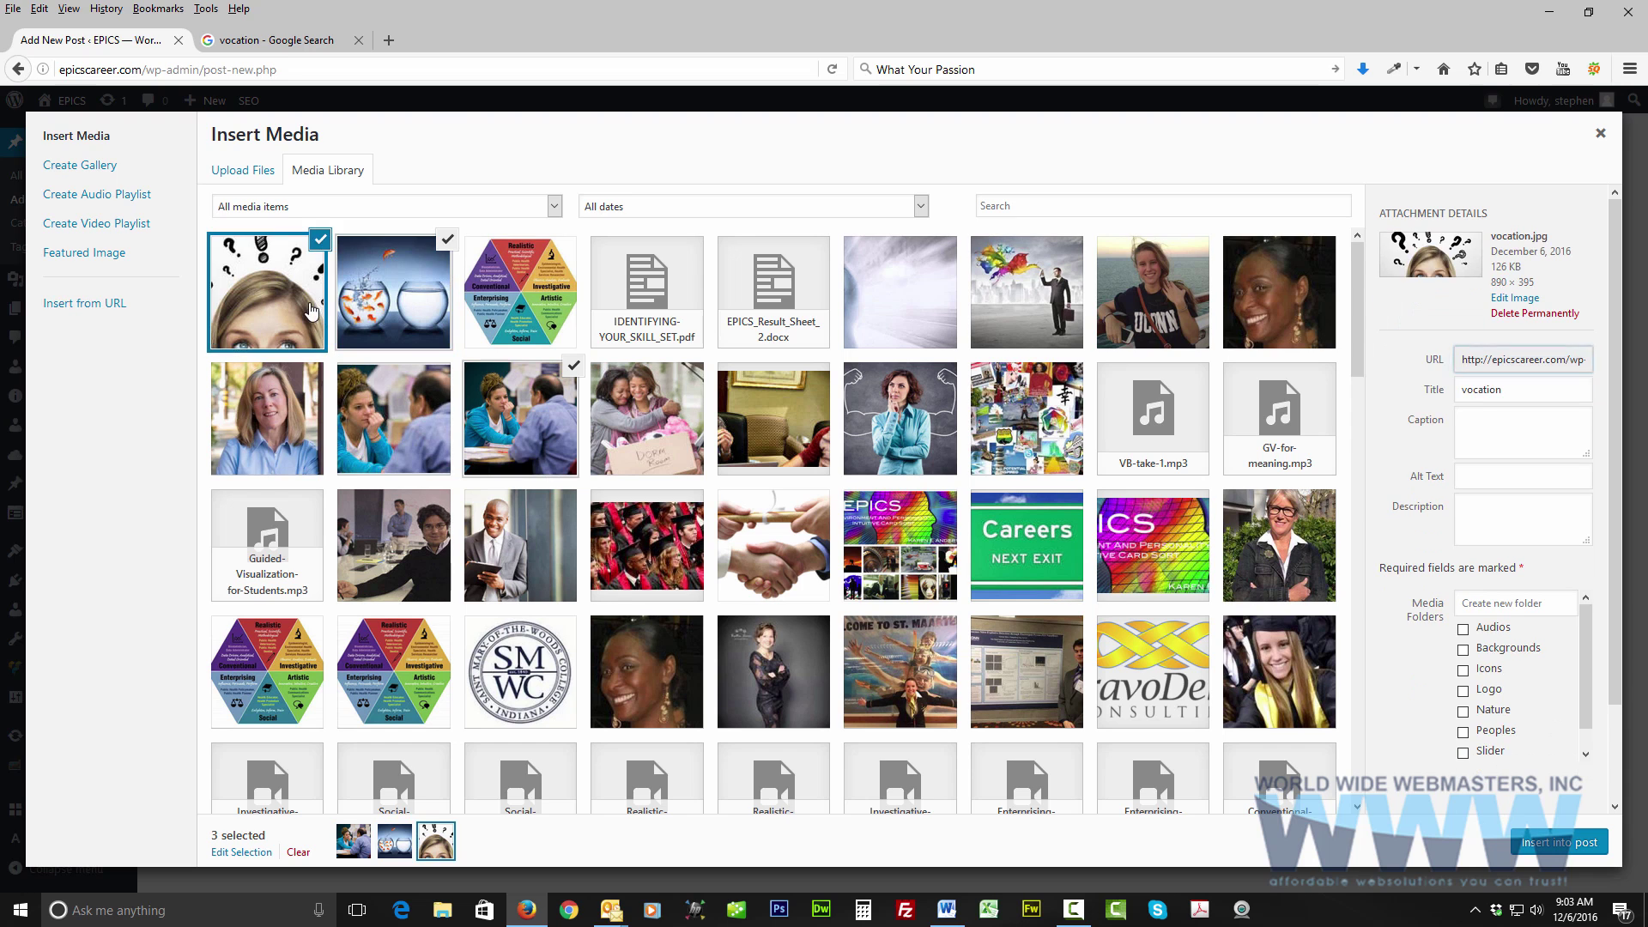
click(371, 310)
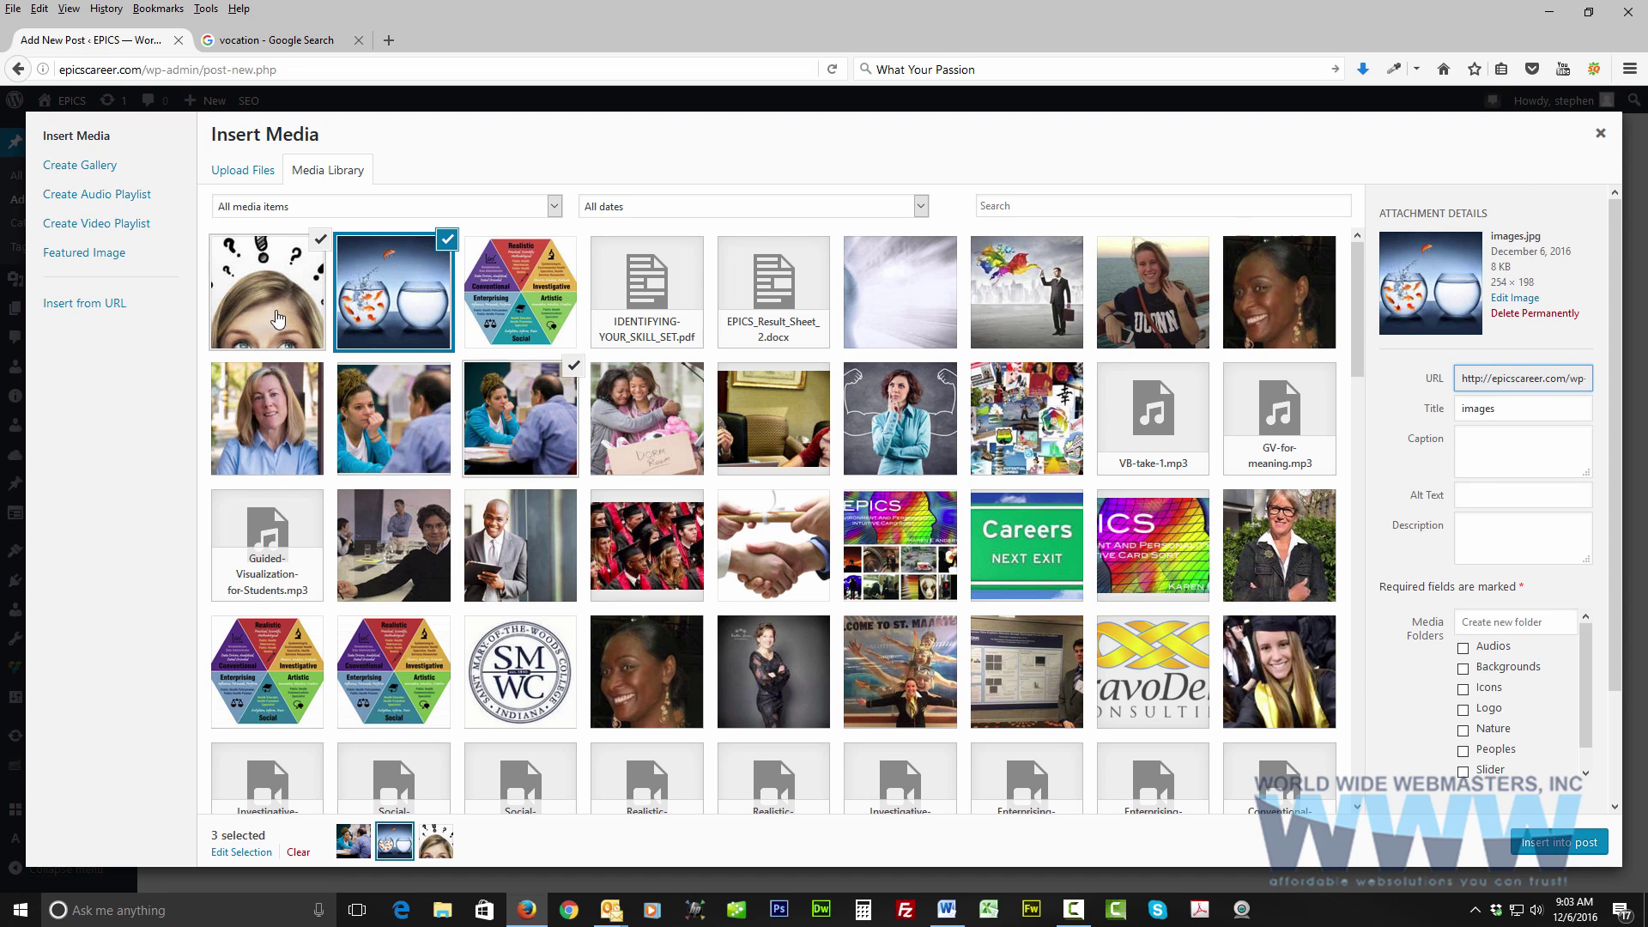
click(274, 313)
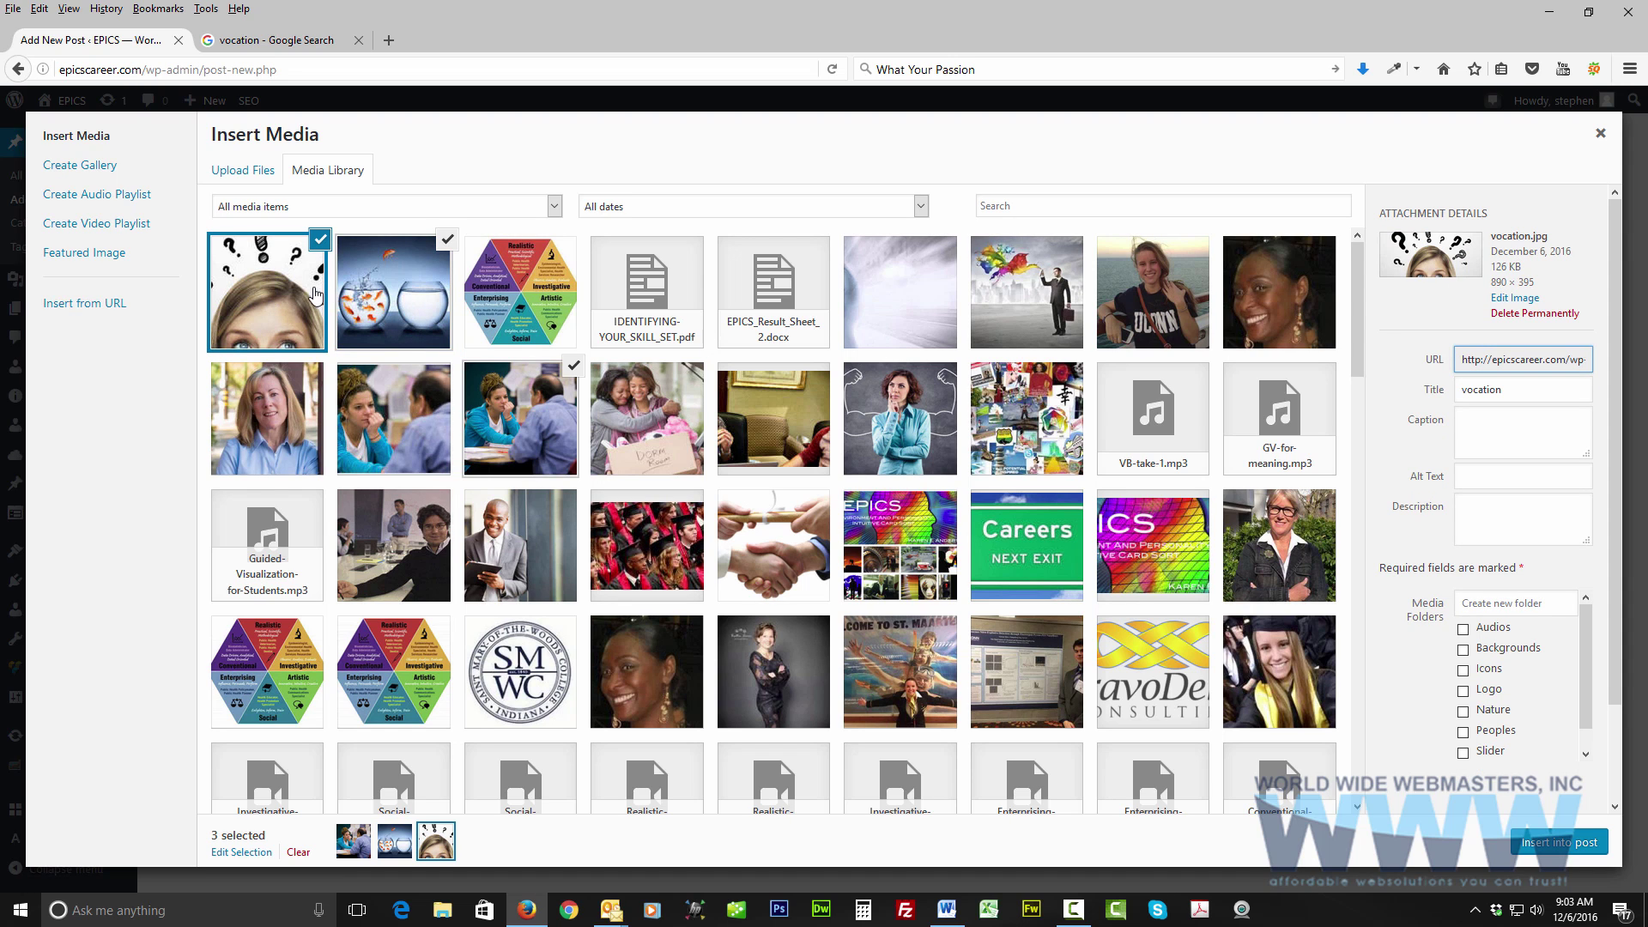
click(315, 297)
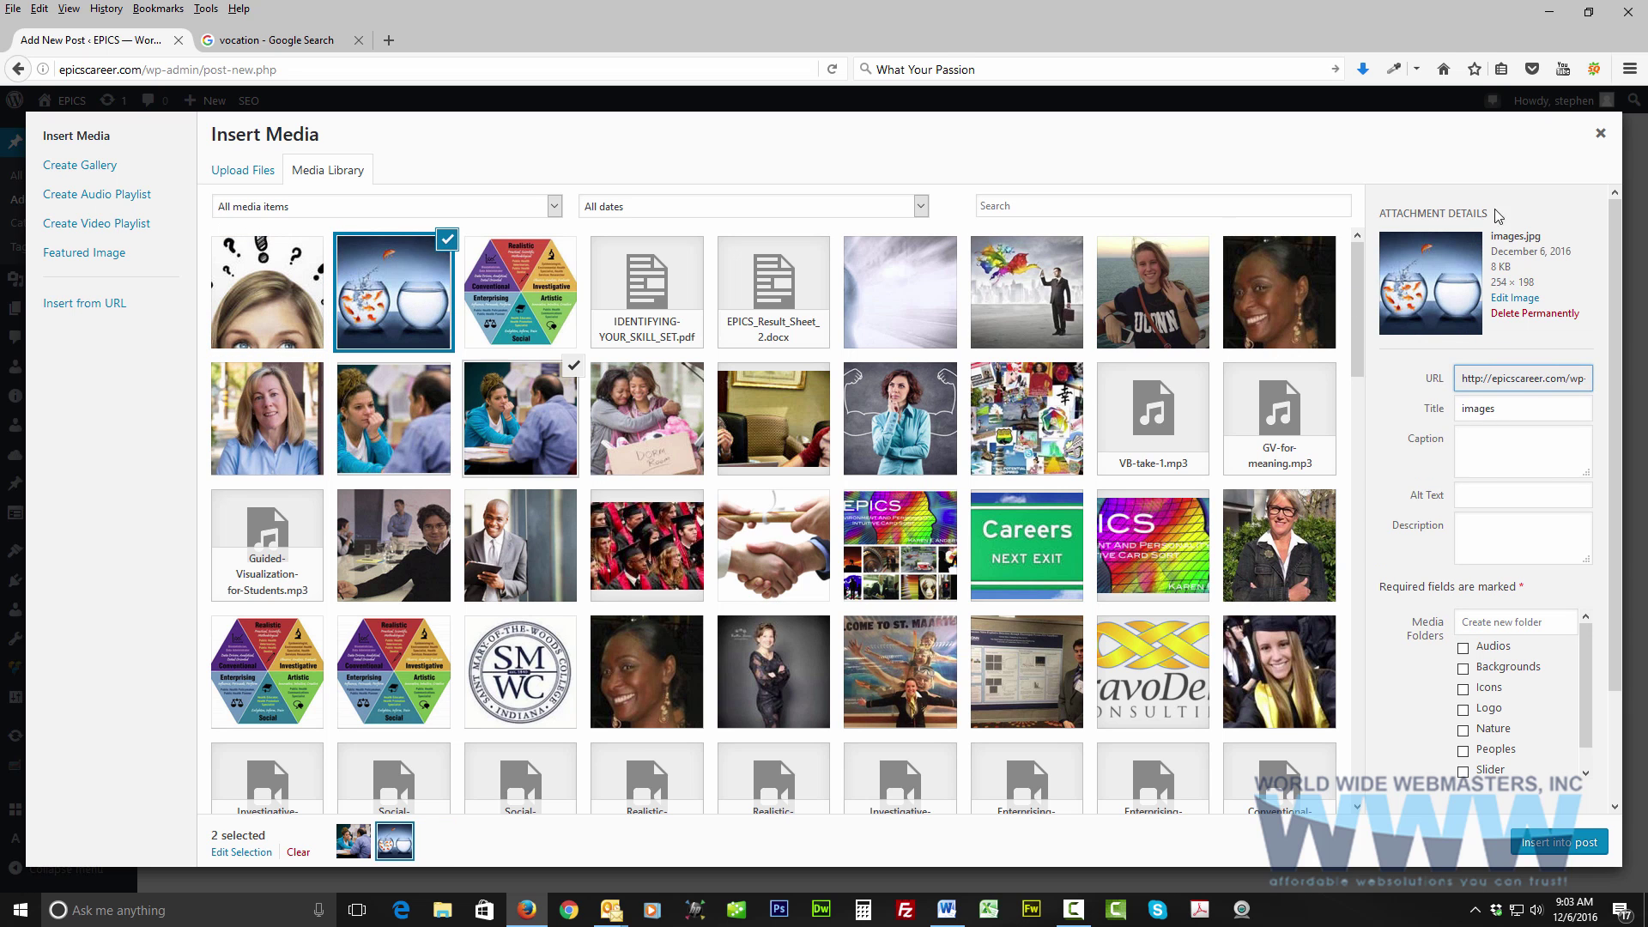
click(1599, 133)
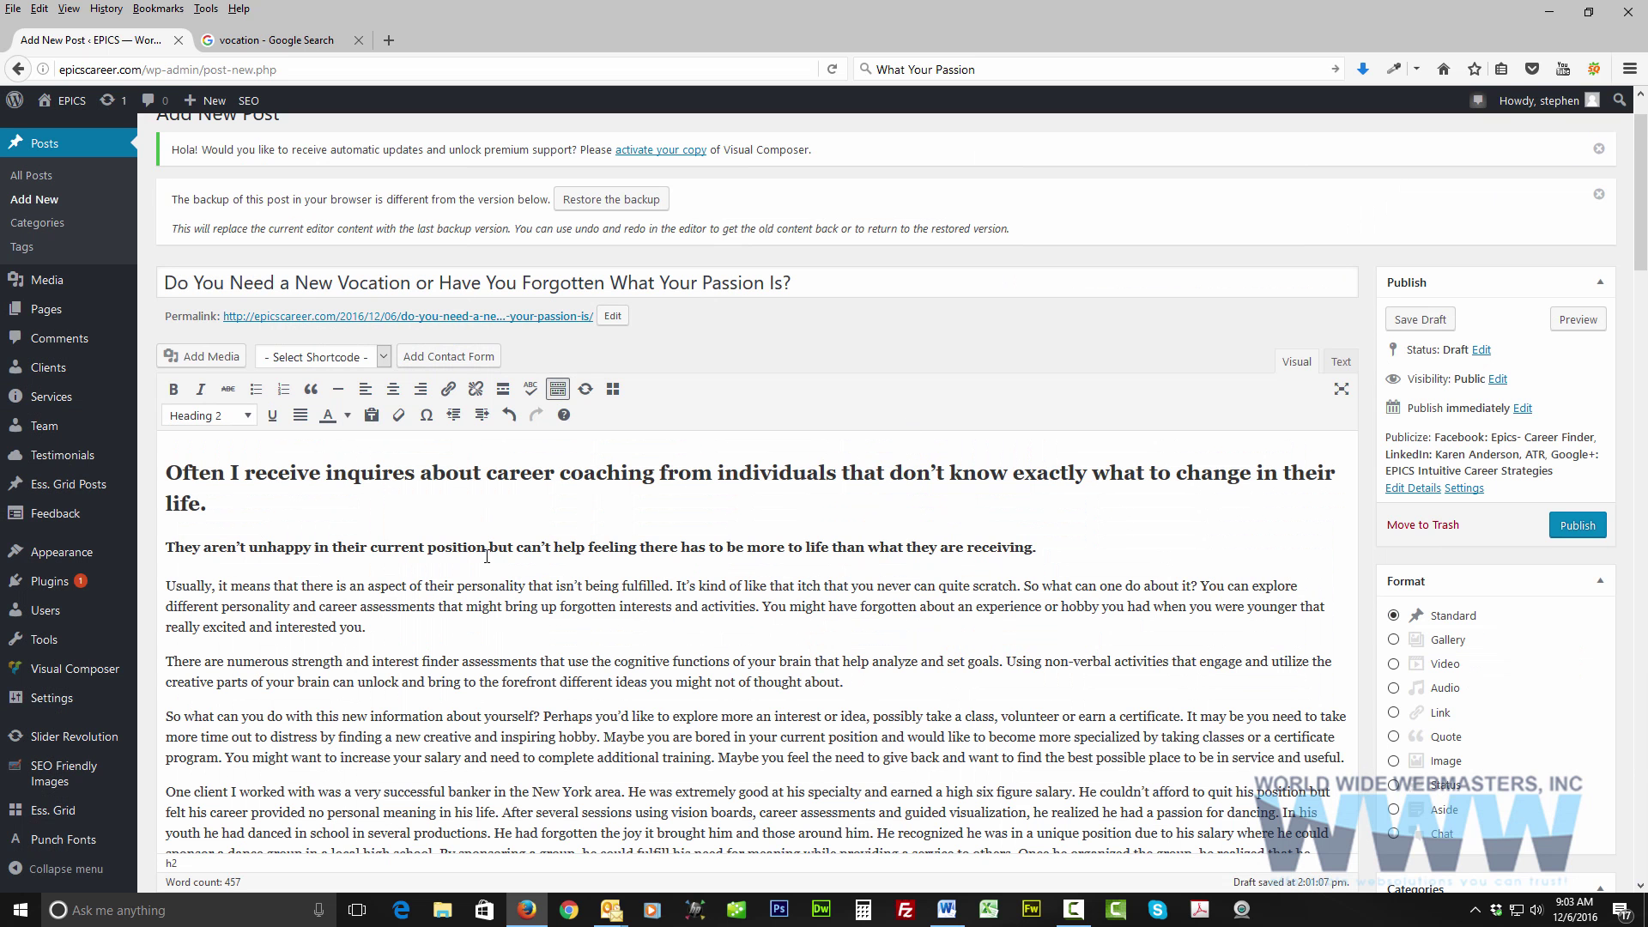
Deselect the extra picture of the talking couple in the media library, leaving only images.jpg selected, and return to the post.
click(166, 474)
click(204, 357)
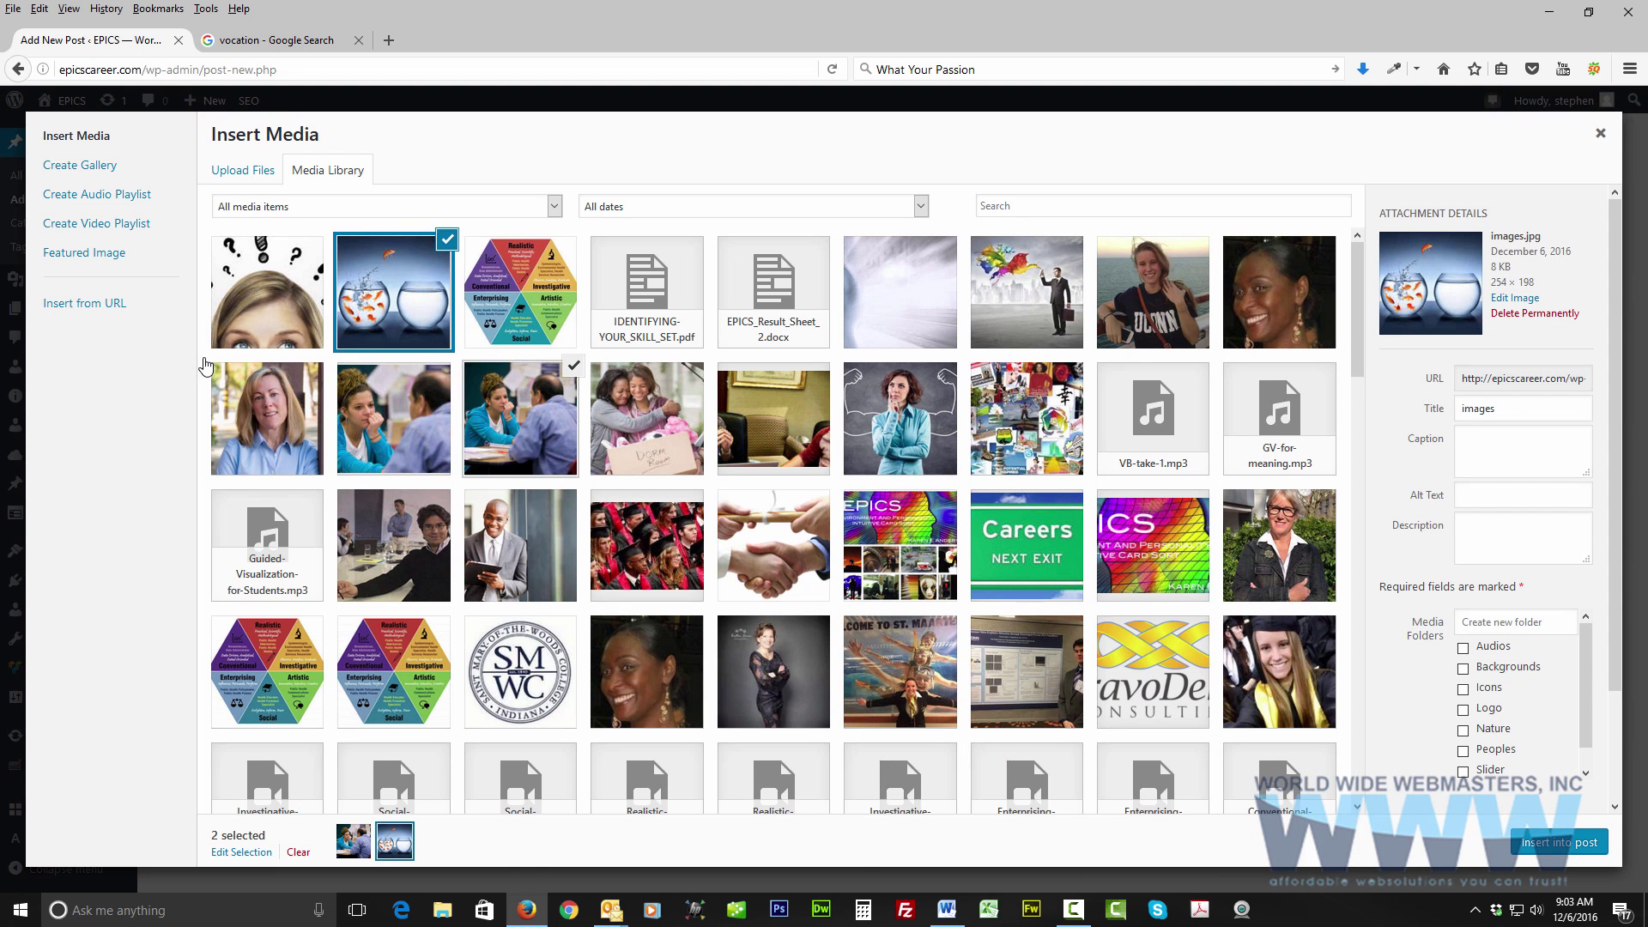
click(532, 418)
click(532, 418)
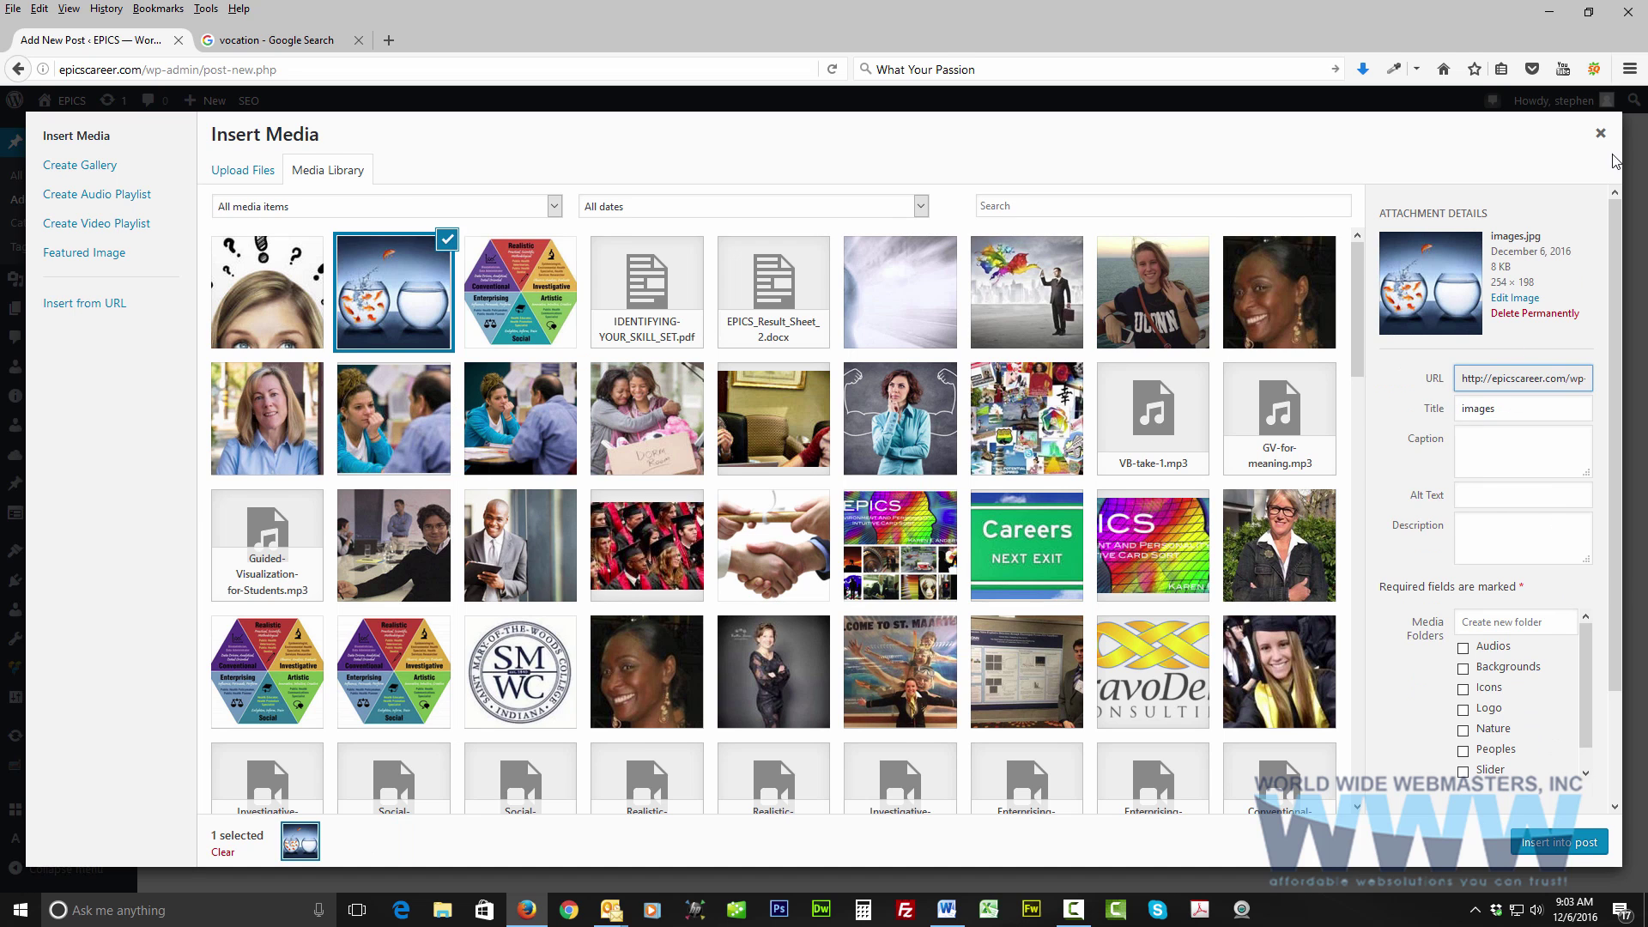
click(1599, 133)
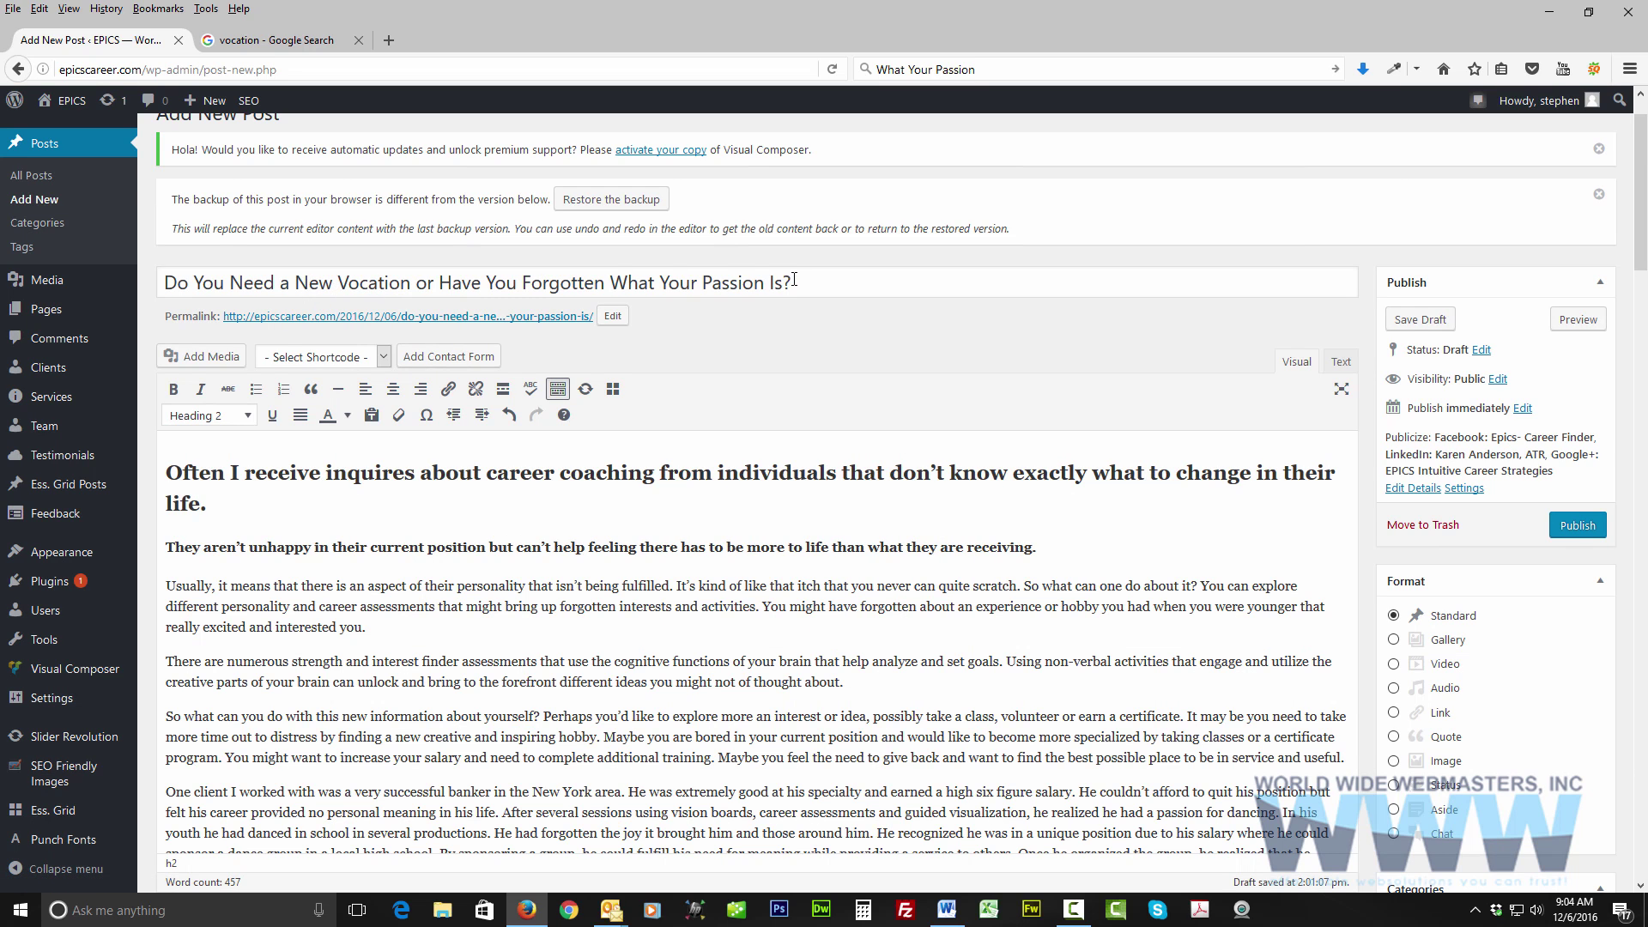
Copy the post title into the title, alt text and description of images.jpg, and insert the image before the first heading.
drag(794, 279, 104, 300)
key(ctrl+c)
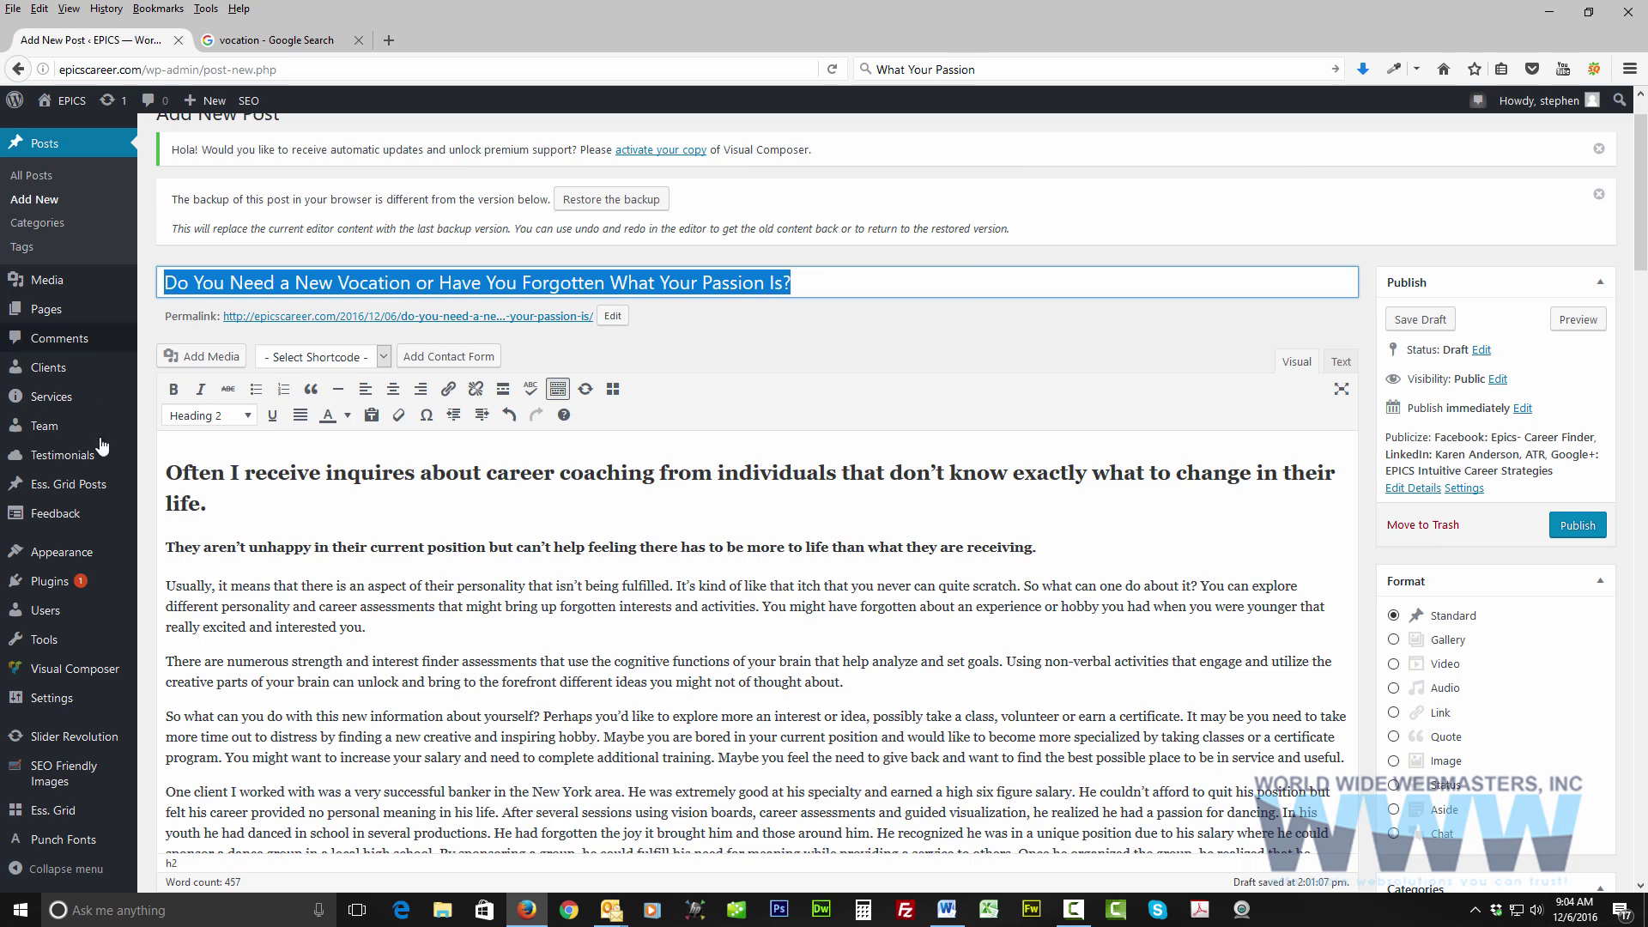
click(168, 472)
click(211, 356)
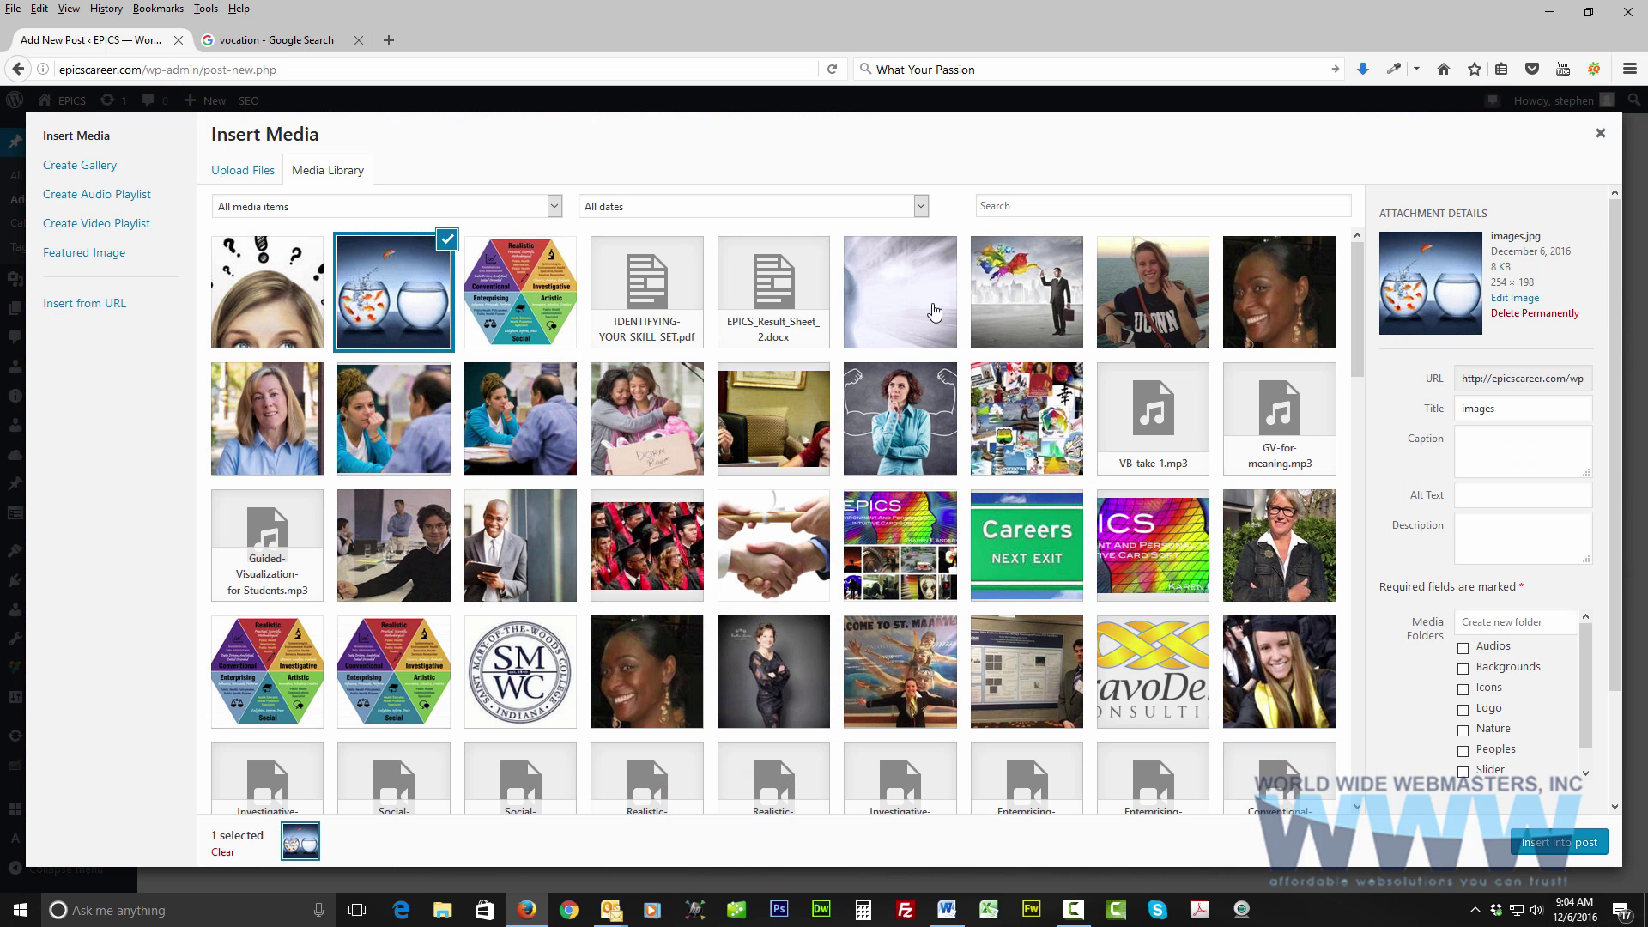
click(1532, 403)
key(ctrl+a)
text(Vocation or Have You Forgotten What Your Passion Is?)
click(1467, 494)
key(ctrl+v)
click(1512, 534)
key(ctrl+v)
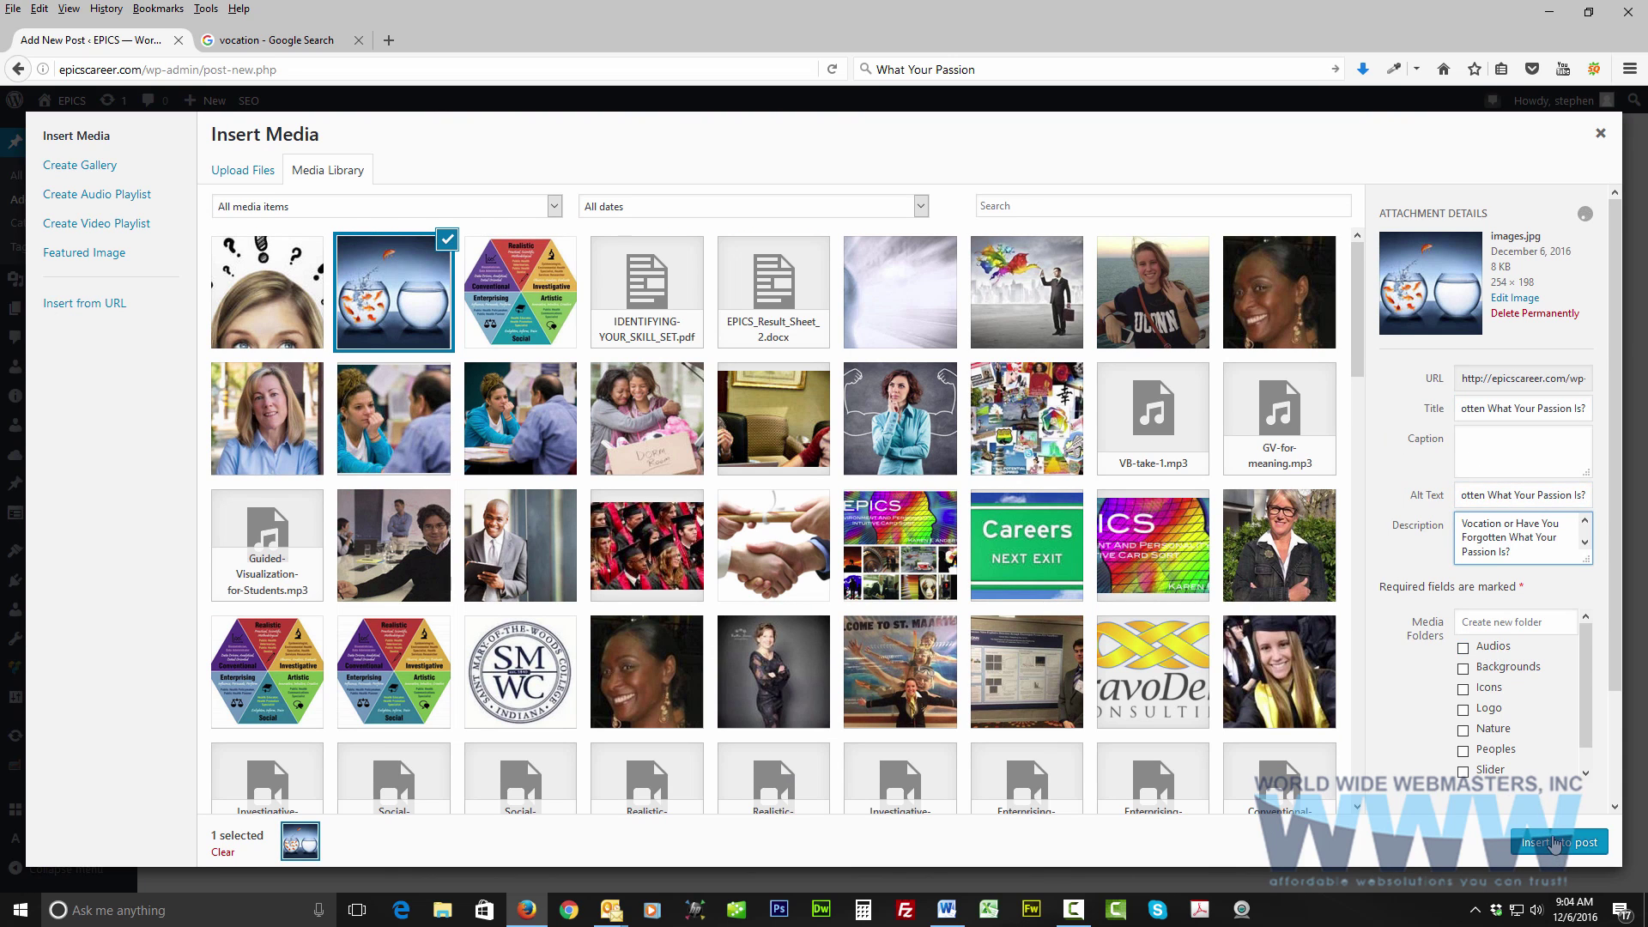
click(1555, 843)
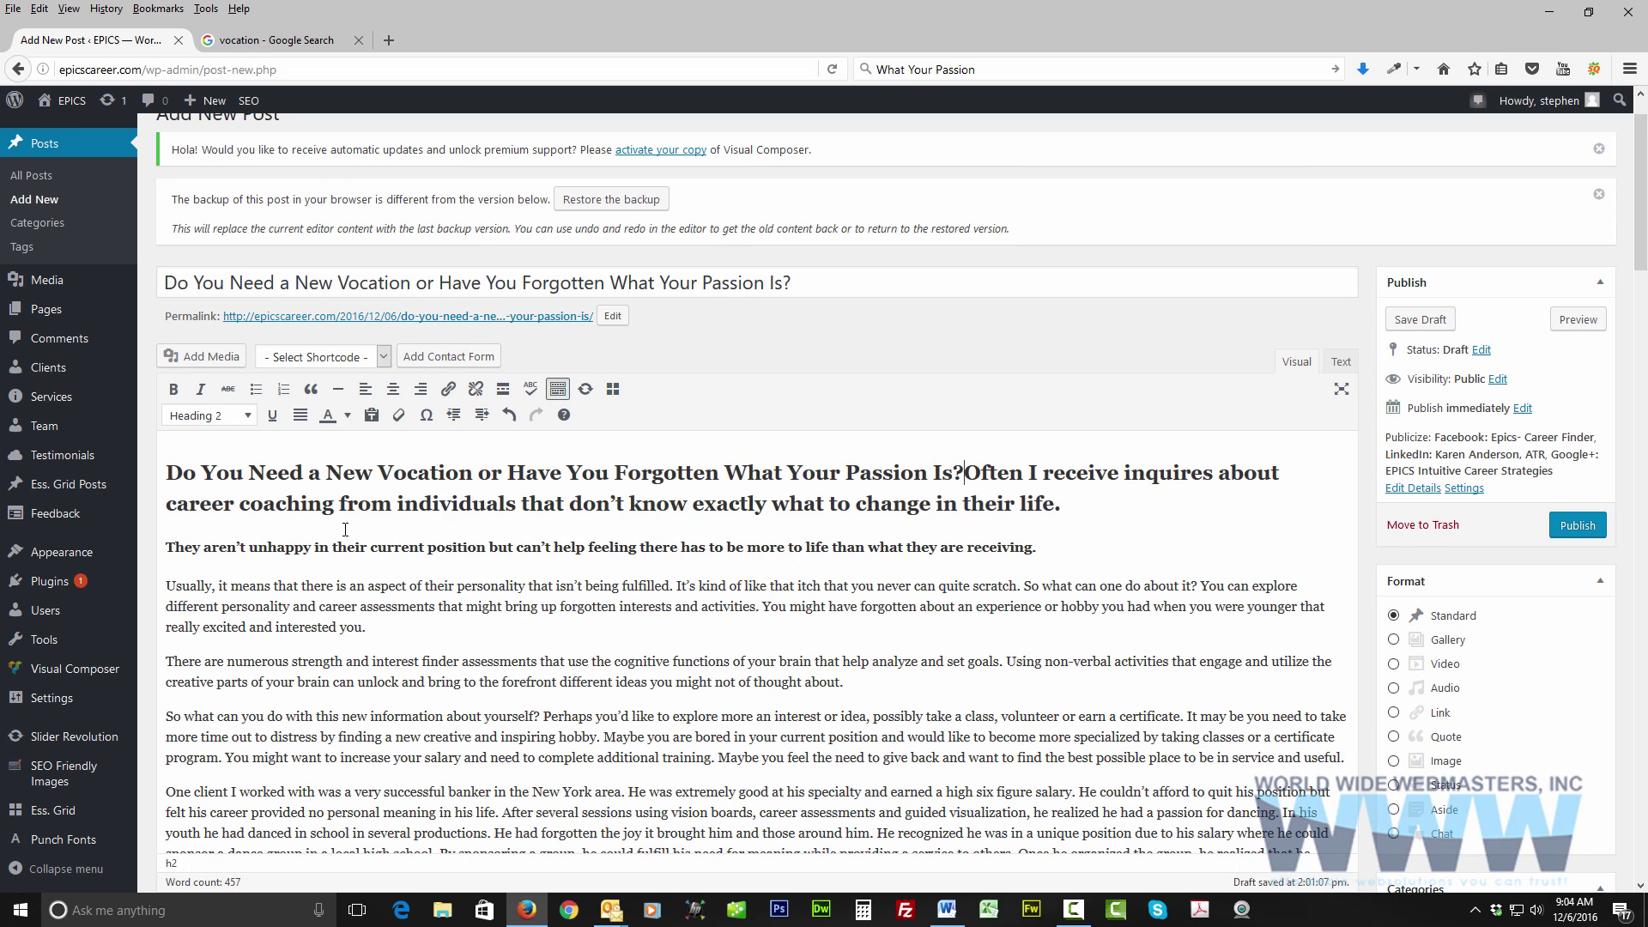
Align the inserted goldfish image left and set its title attribute to "Do You Need a New Vocation or Have You Forgotten What Your Passion Is?".
click(280, 522)
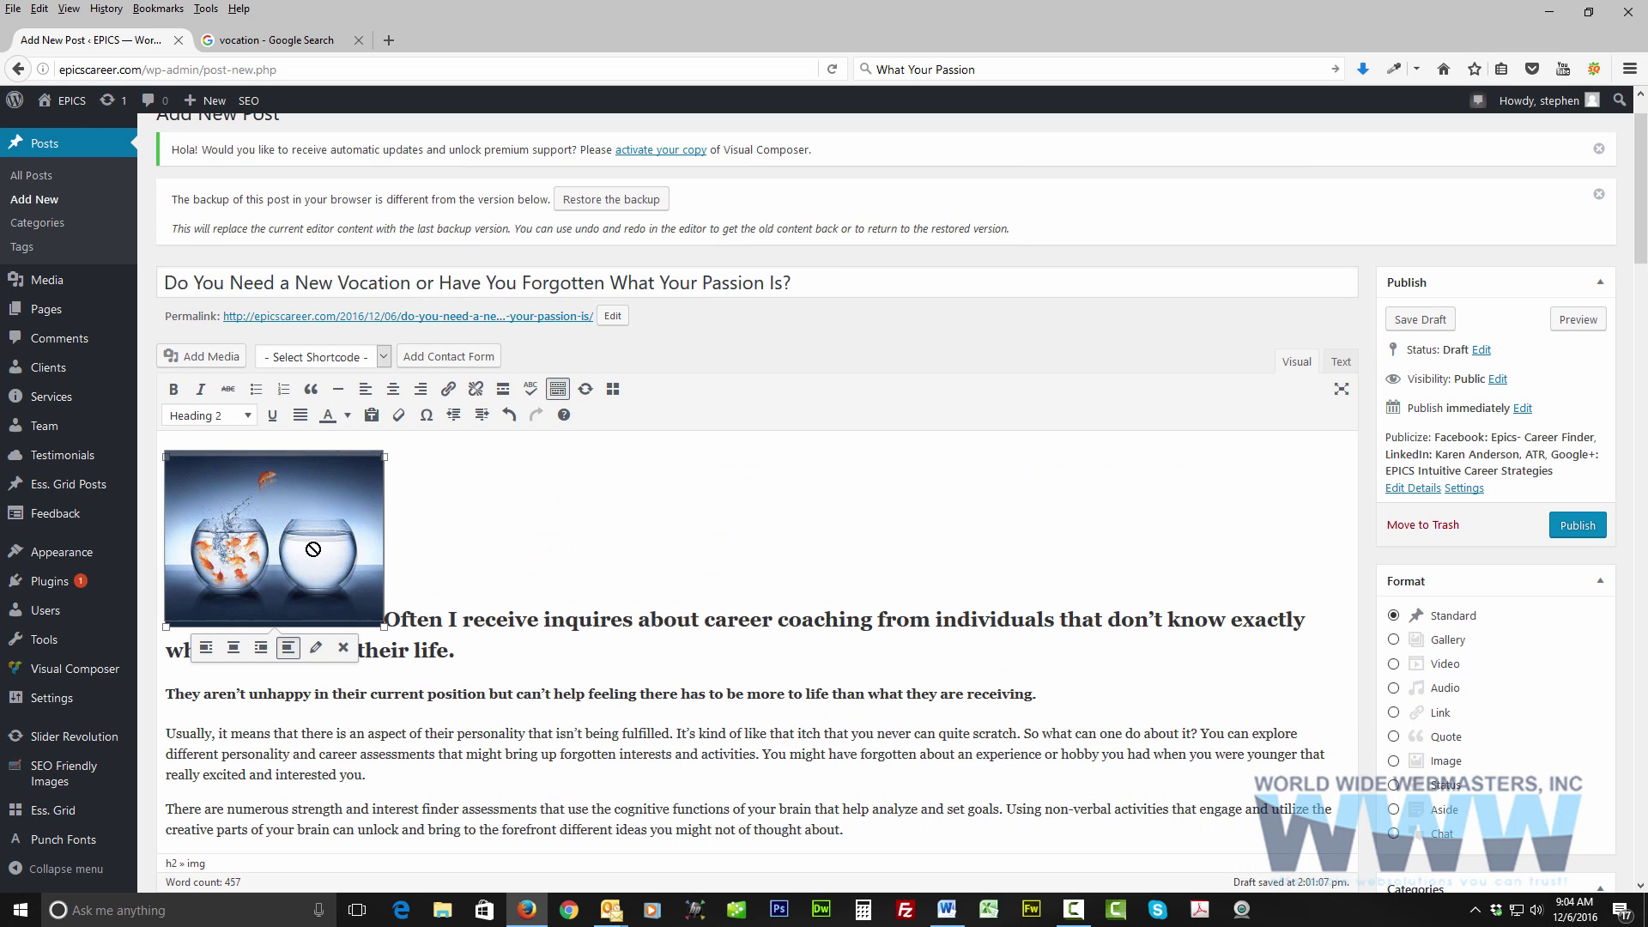
click(316, 647)
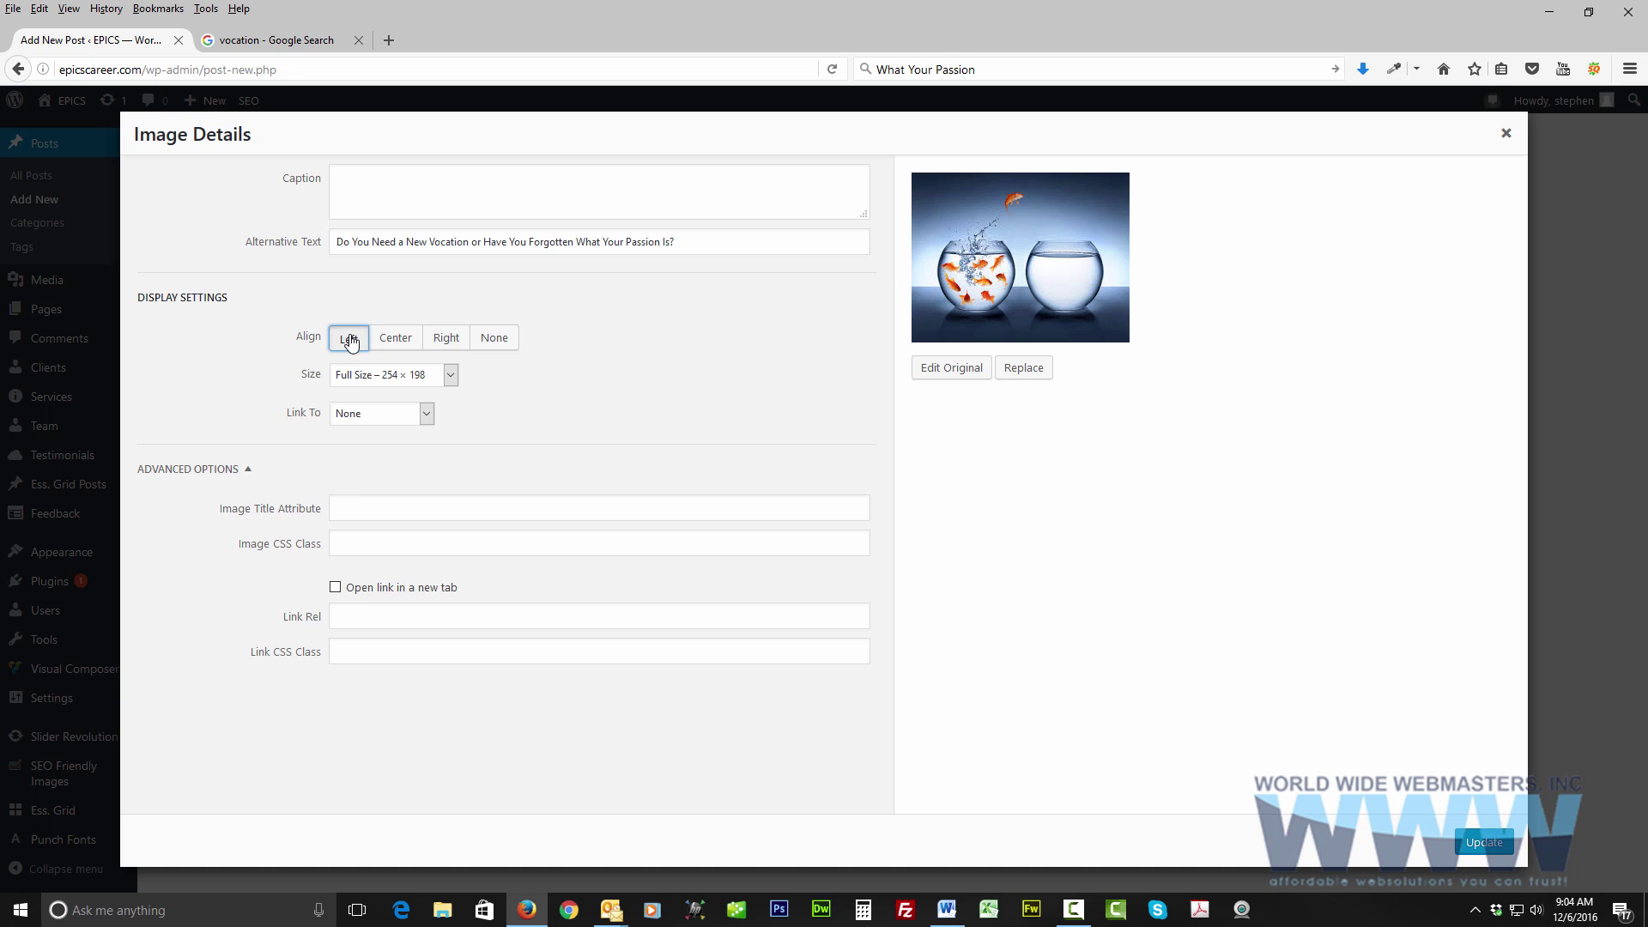
click(354, 507)
key(ctrl+v)
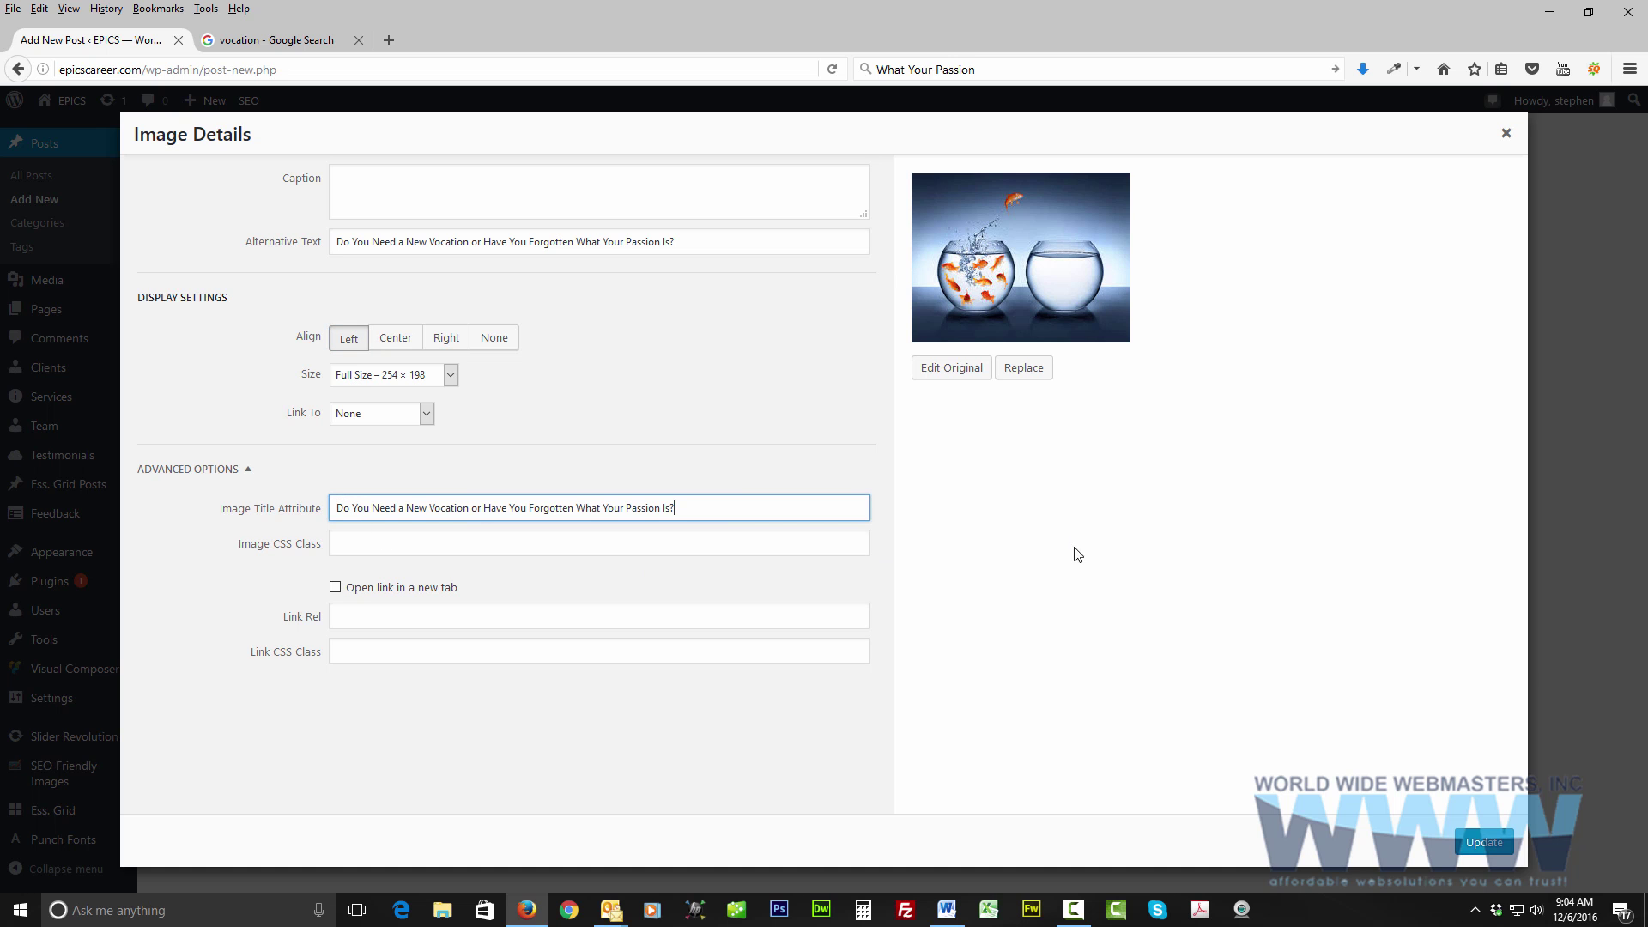
click(1489, 844)
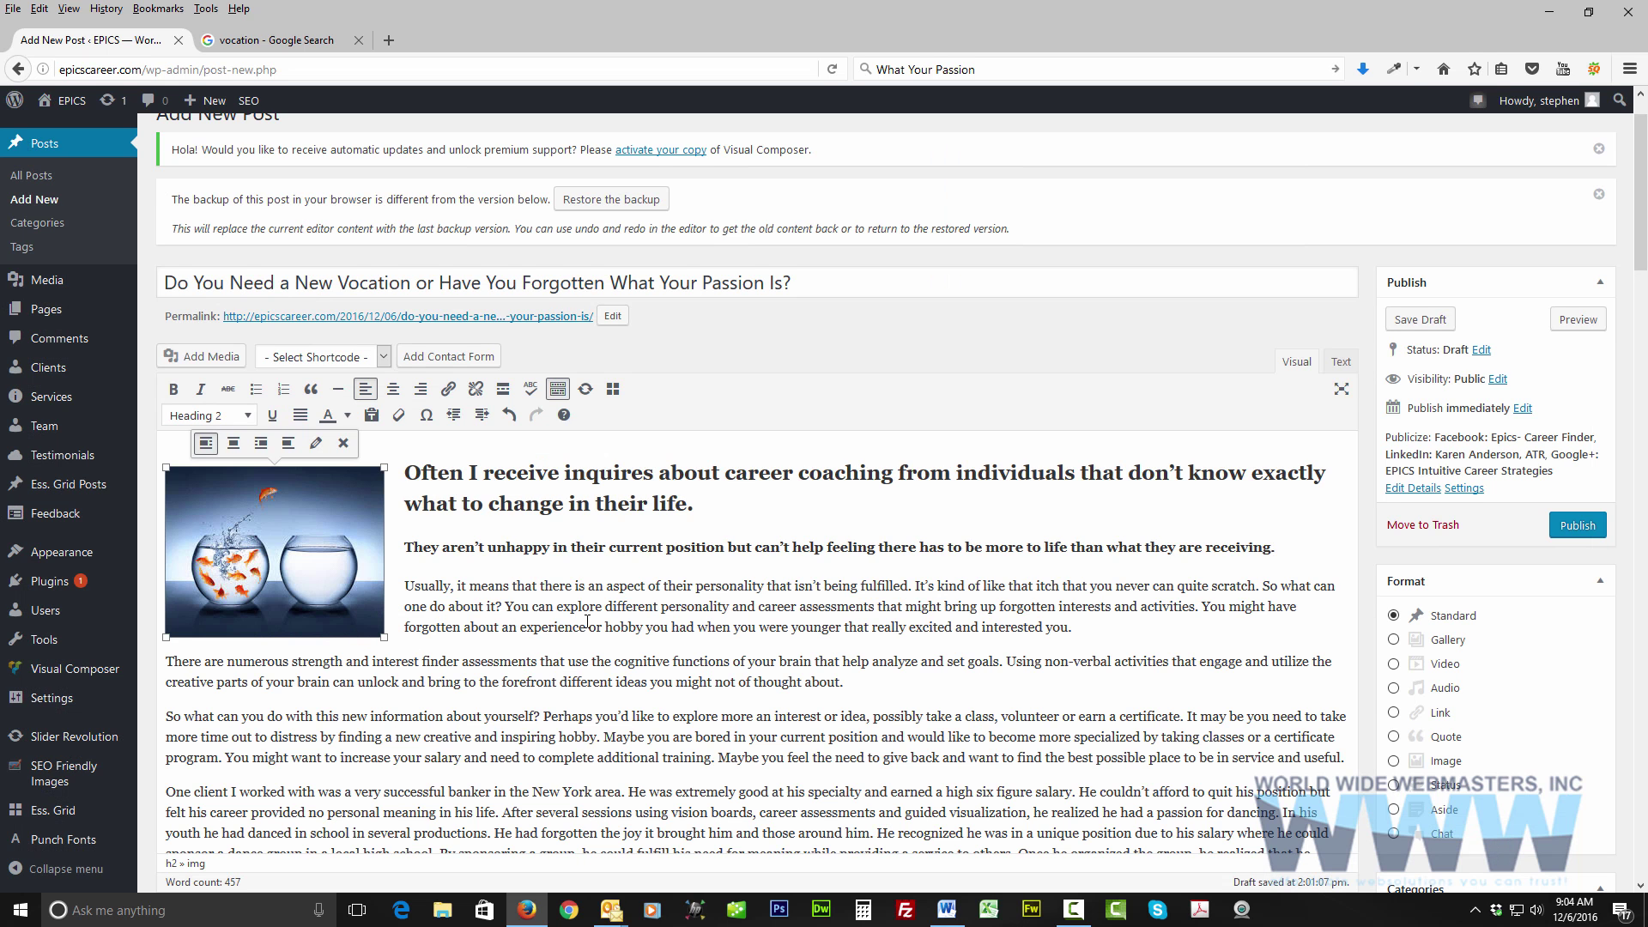
Assign the post to the Careers category and add the Careers tag from the most used tags.
scroll(1198, 621, down, 5)
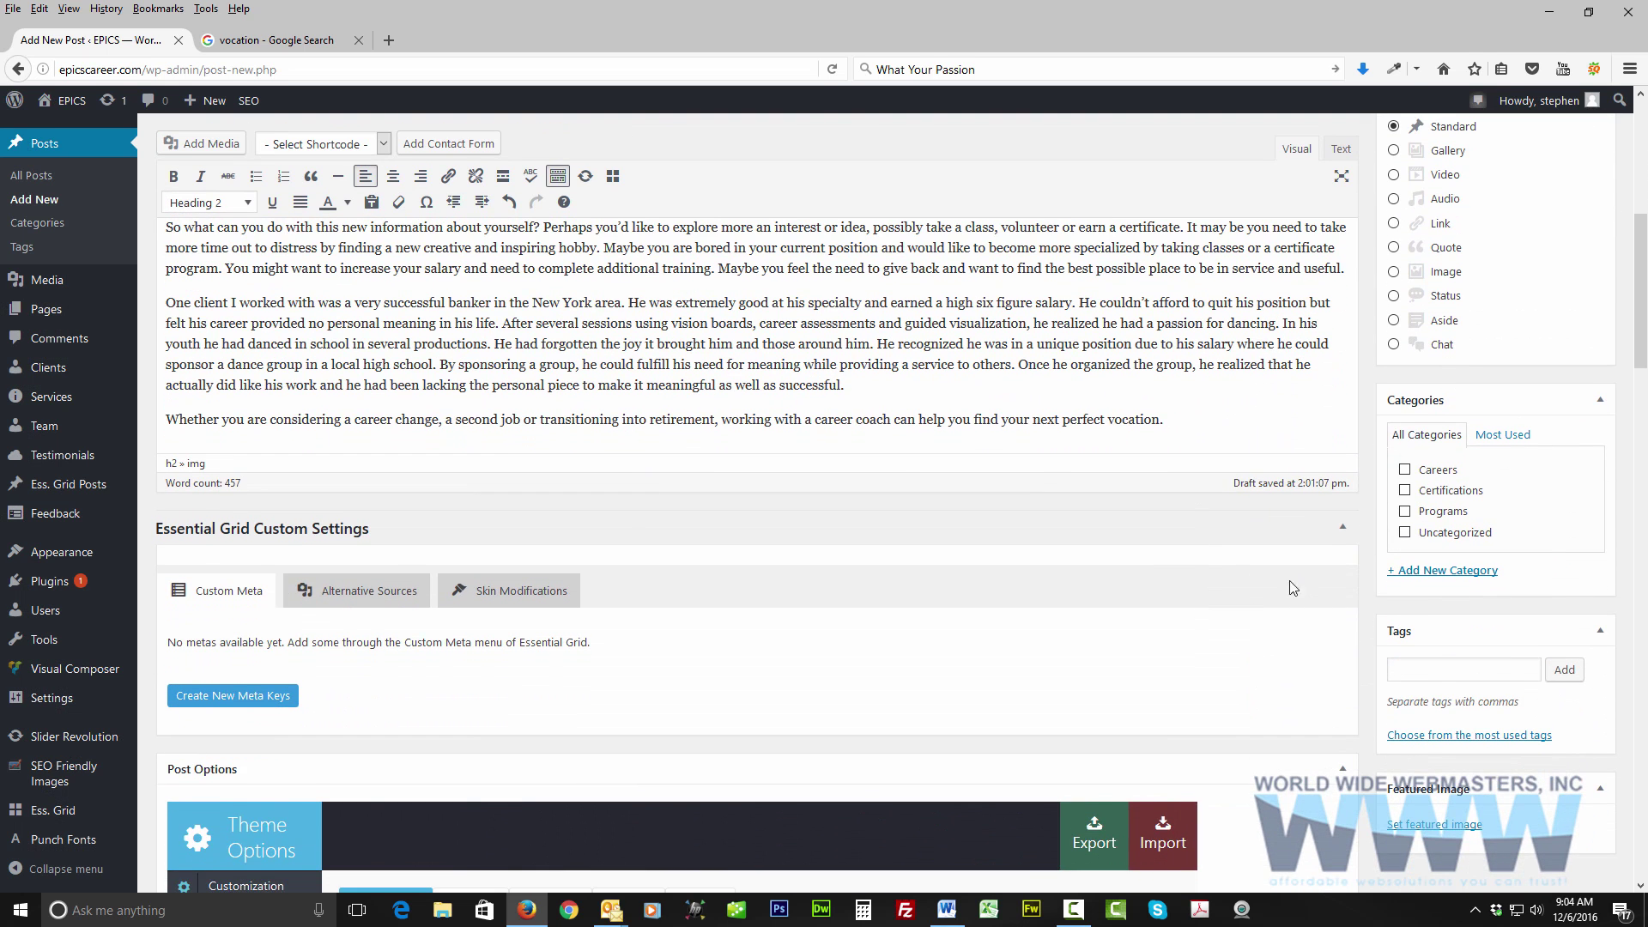
scroll(1090, 545, up, 3)
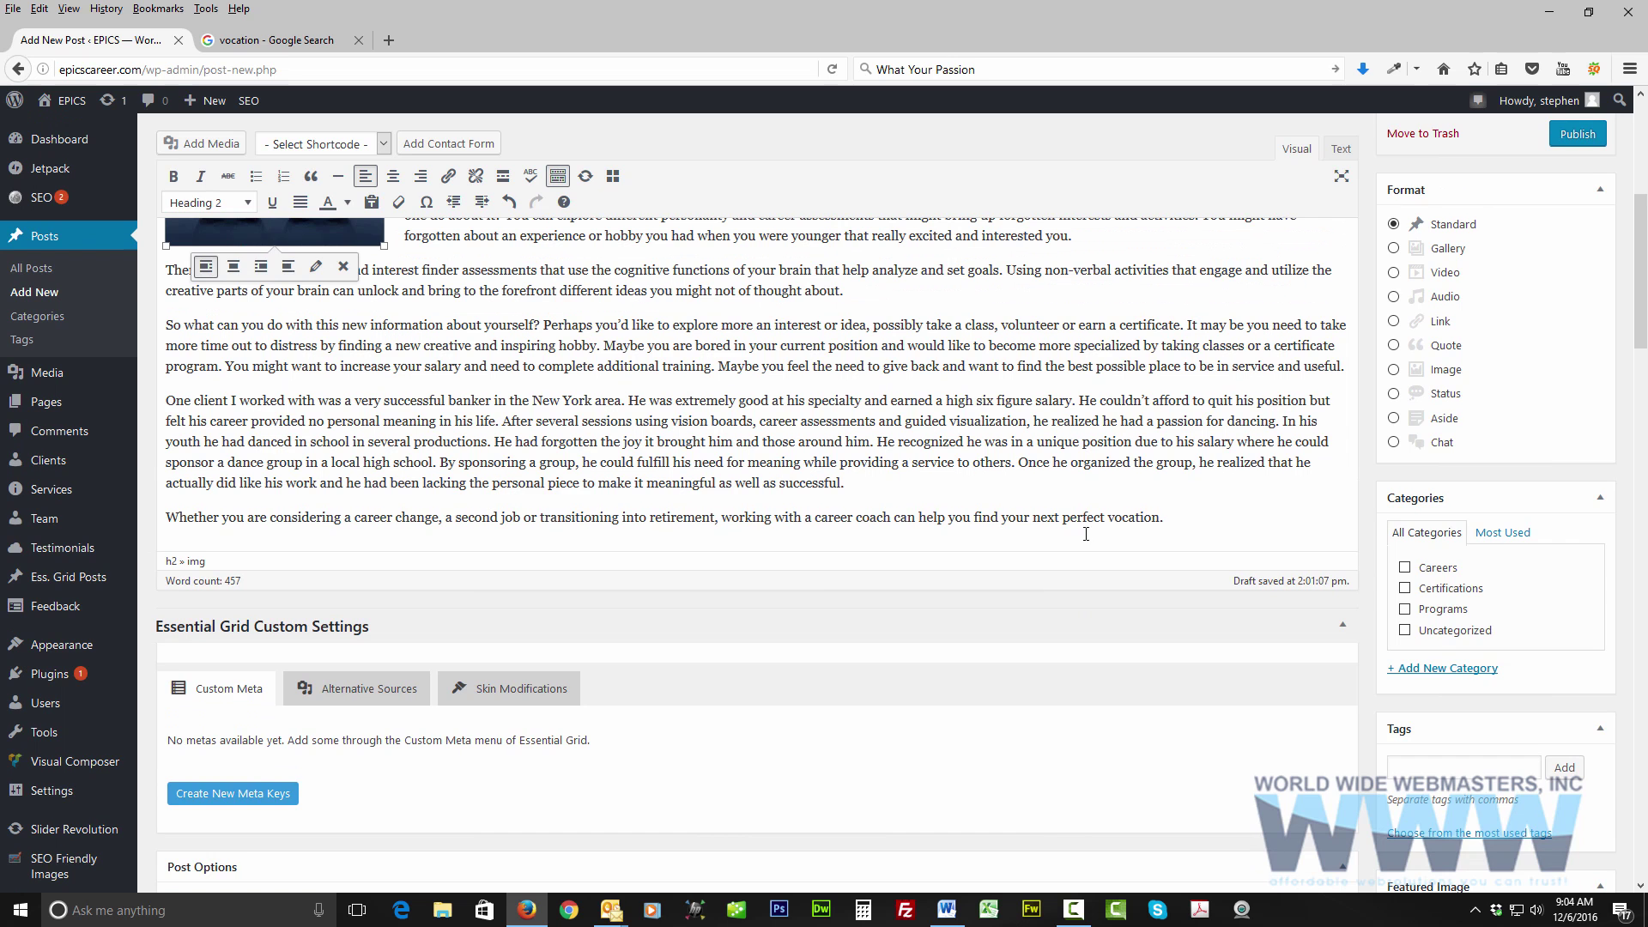
scroll(1086, 533, up, 3)
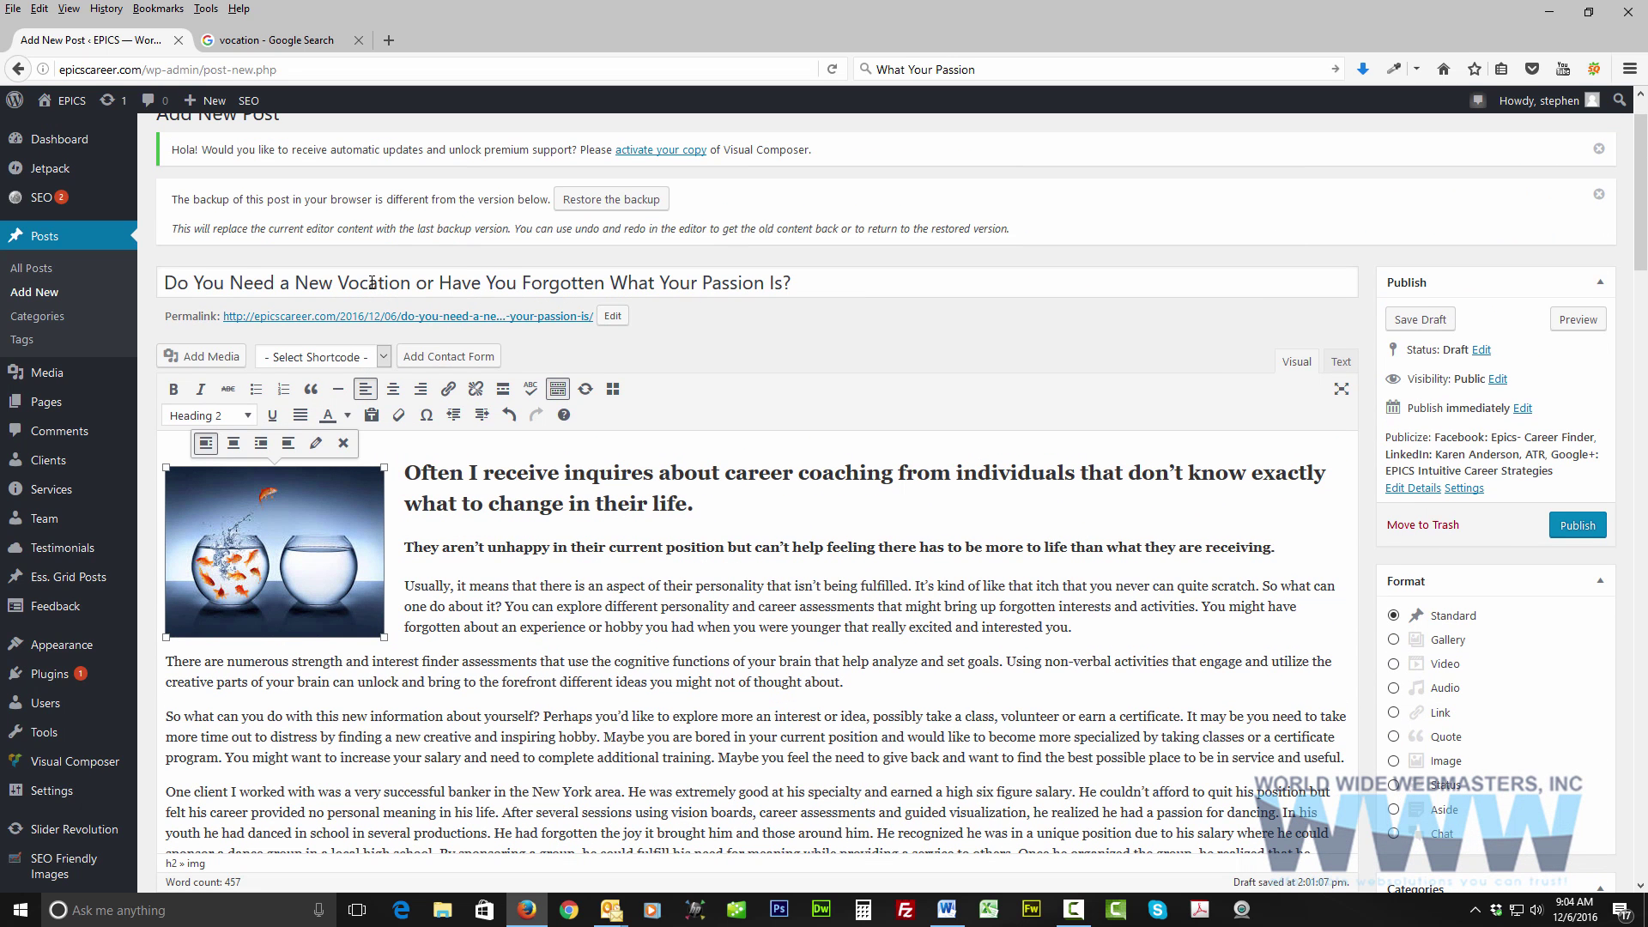
scroll(372, 283, down, 5)
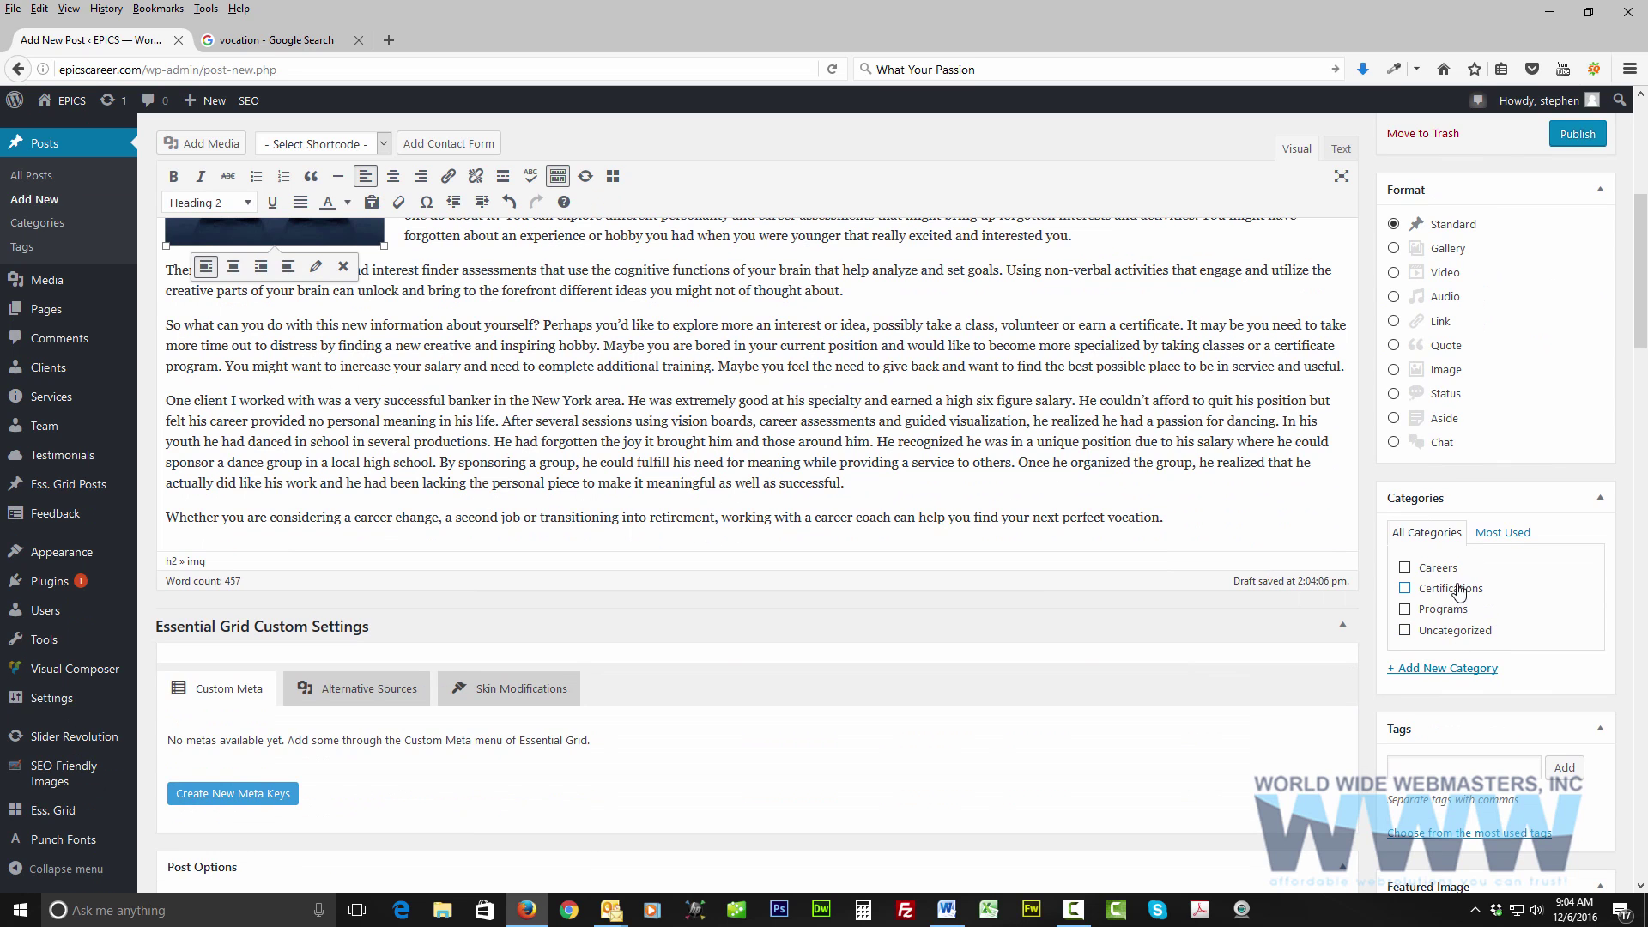
click(1405, 568)
scroll(1268, 634, down, 1)
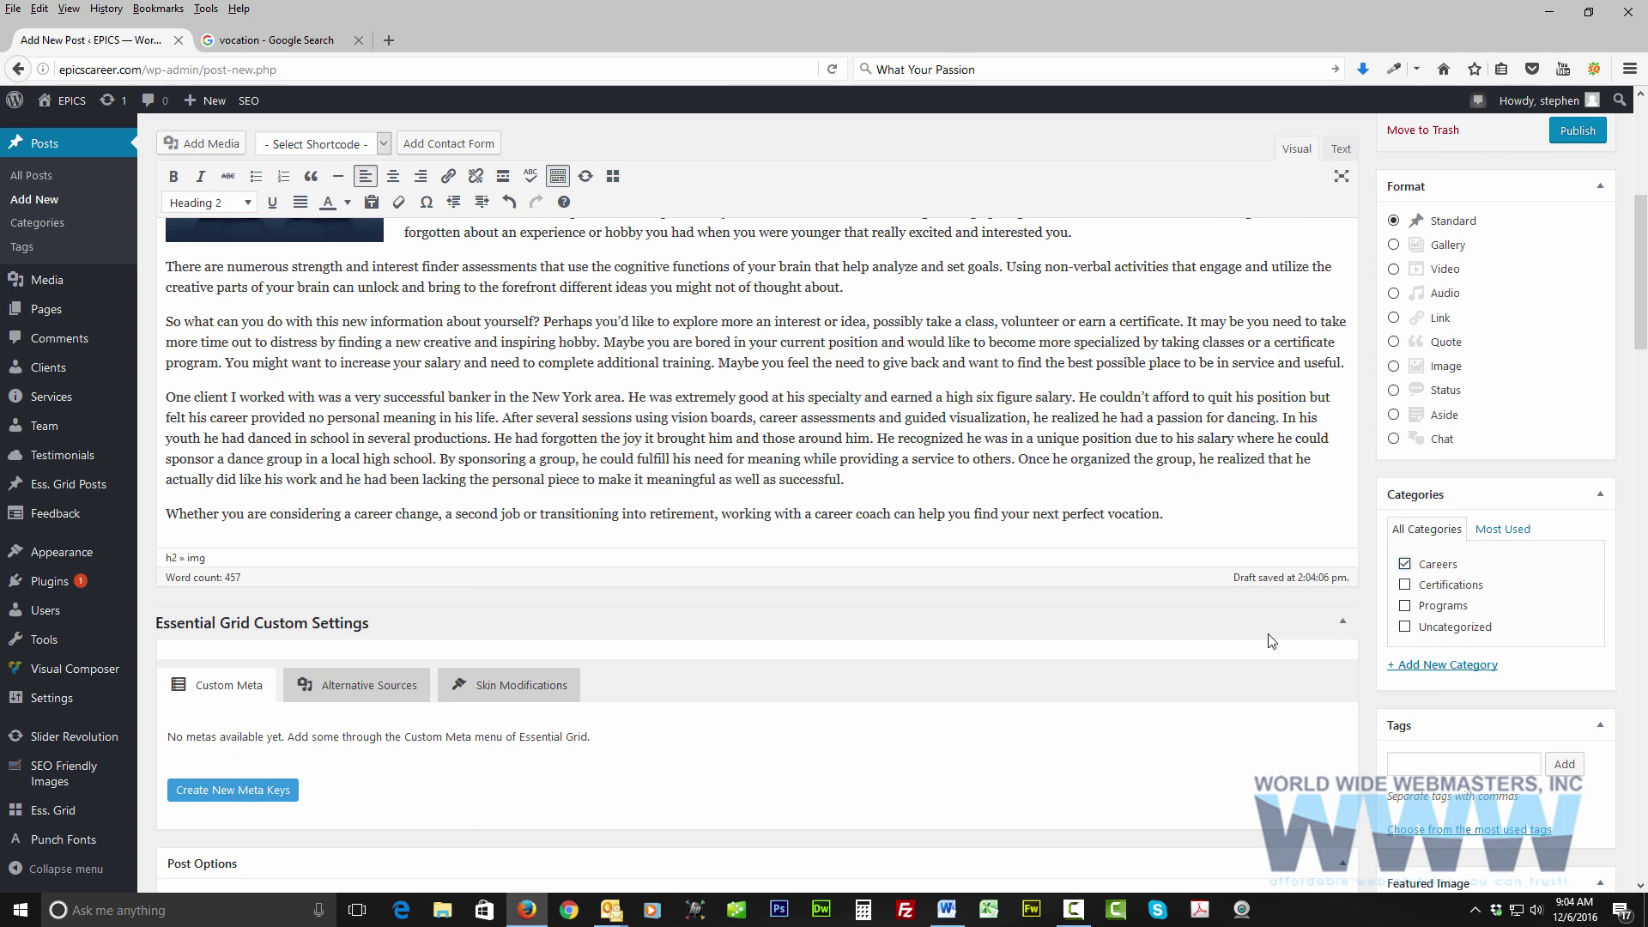
scroll(1270, 639, down, 3)
click(1412, 637)
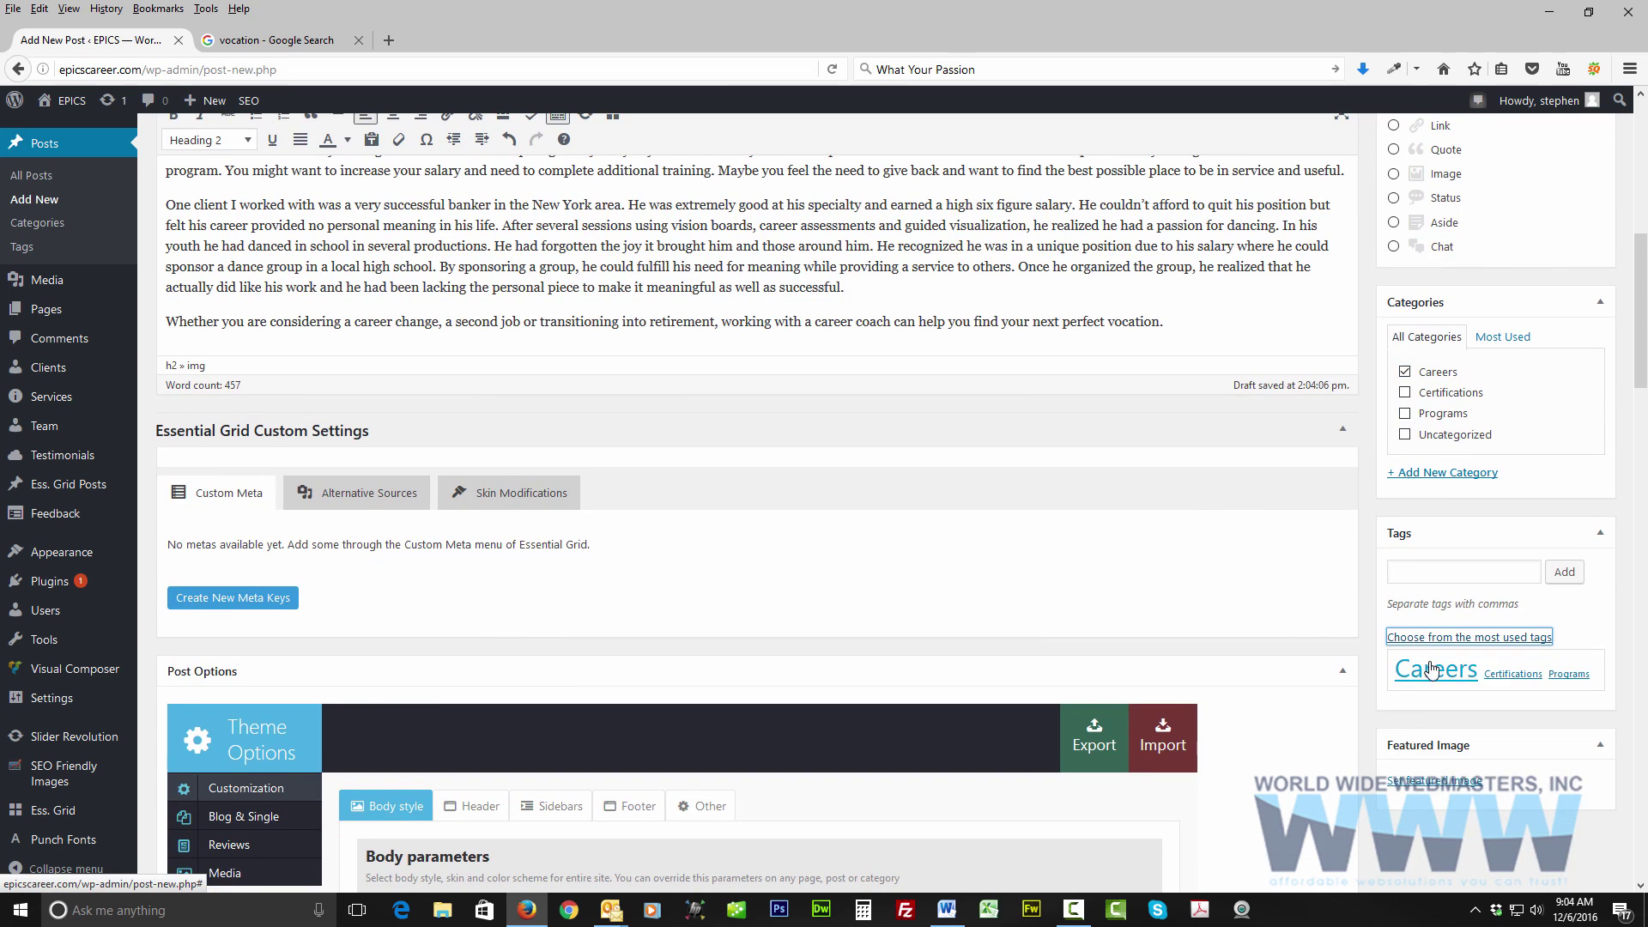
click(1434, 672)
Set vocation.jpg as the featured image, using the post title as its title, alt text and description.
scroll(1130, 478, up, 5)
scroll(1162, 481, down, 5)
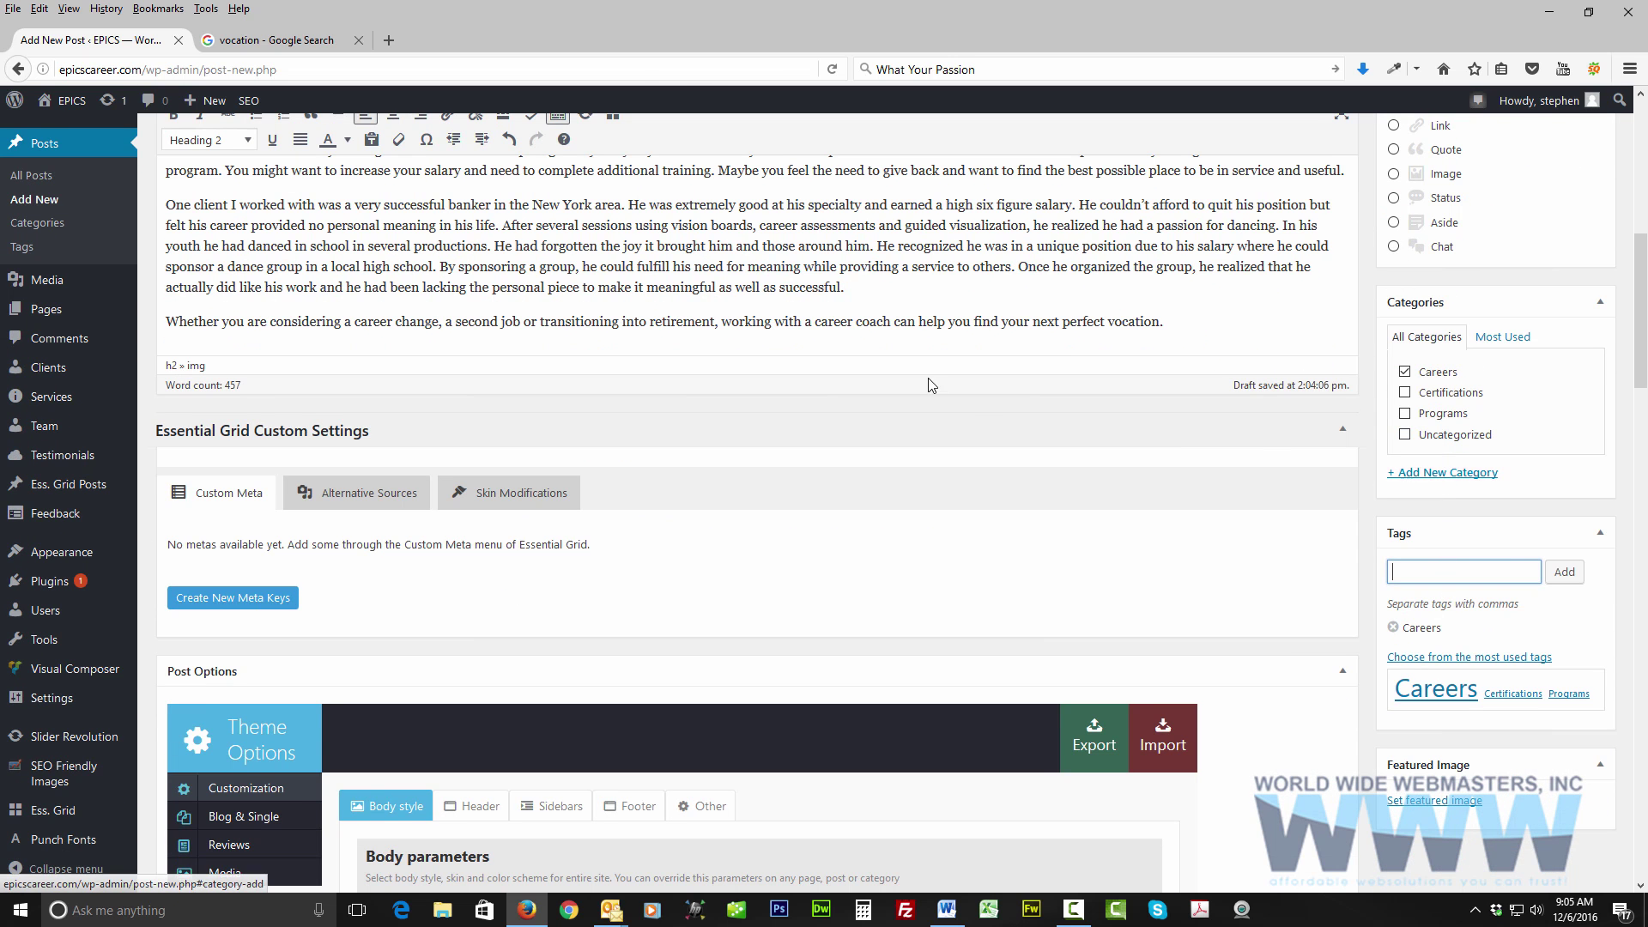
click(115, 304)
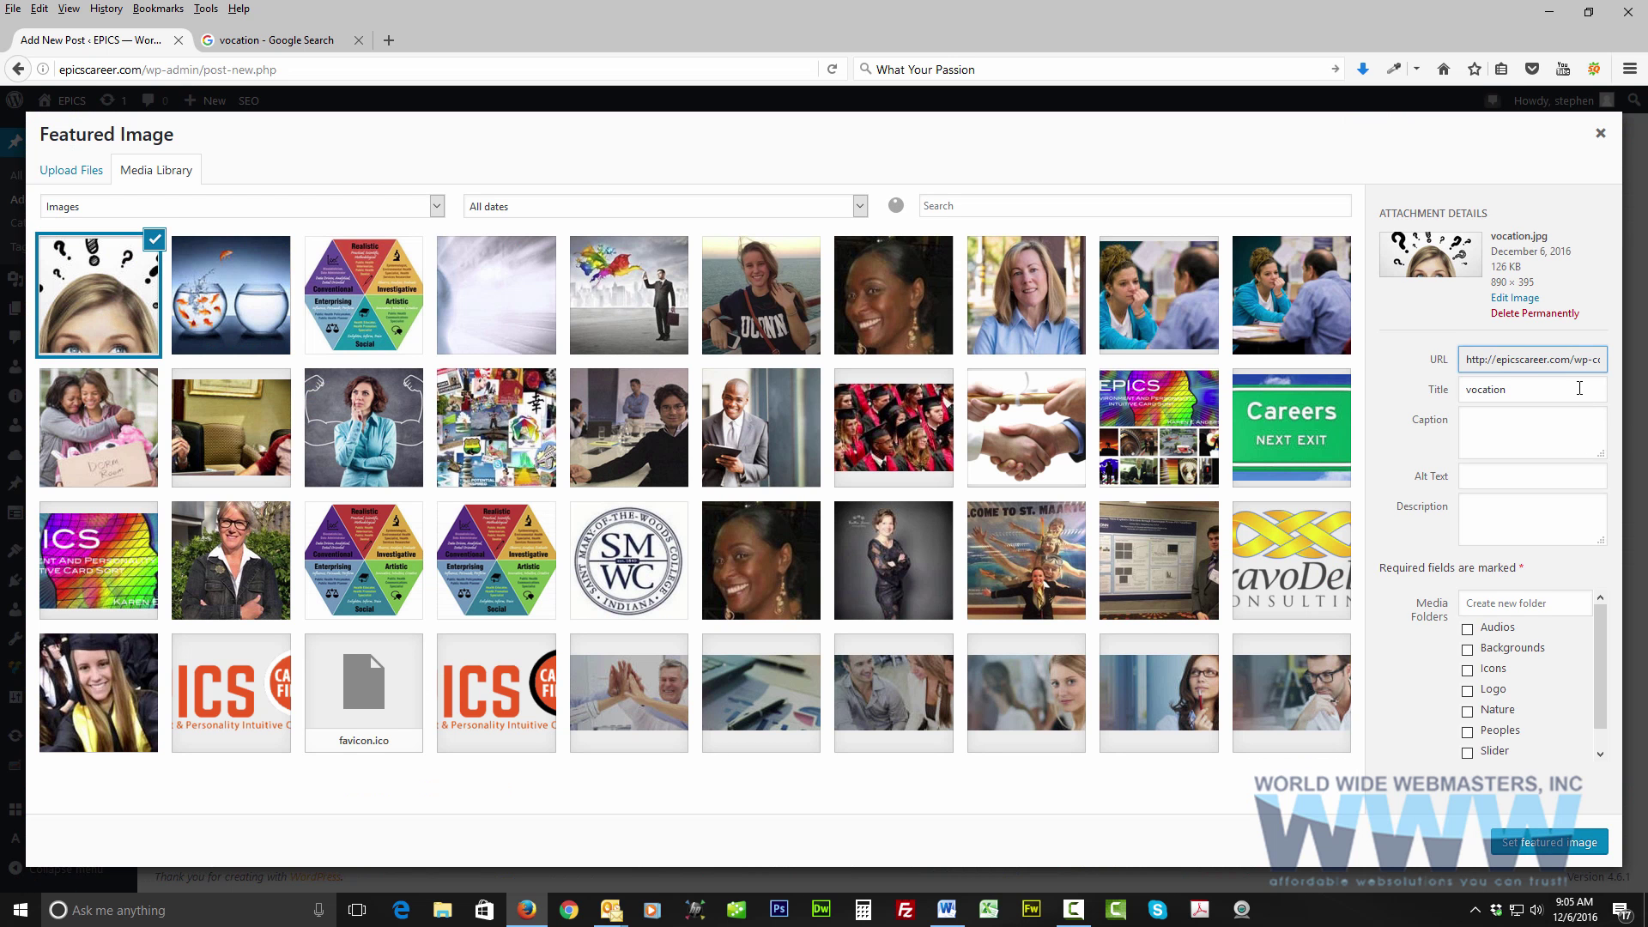
double_click(1579, 387)
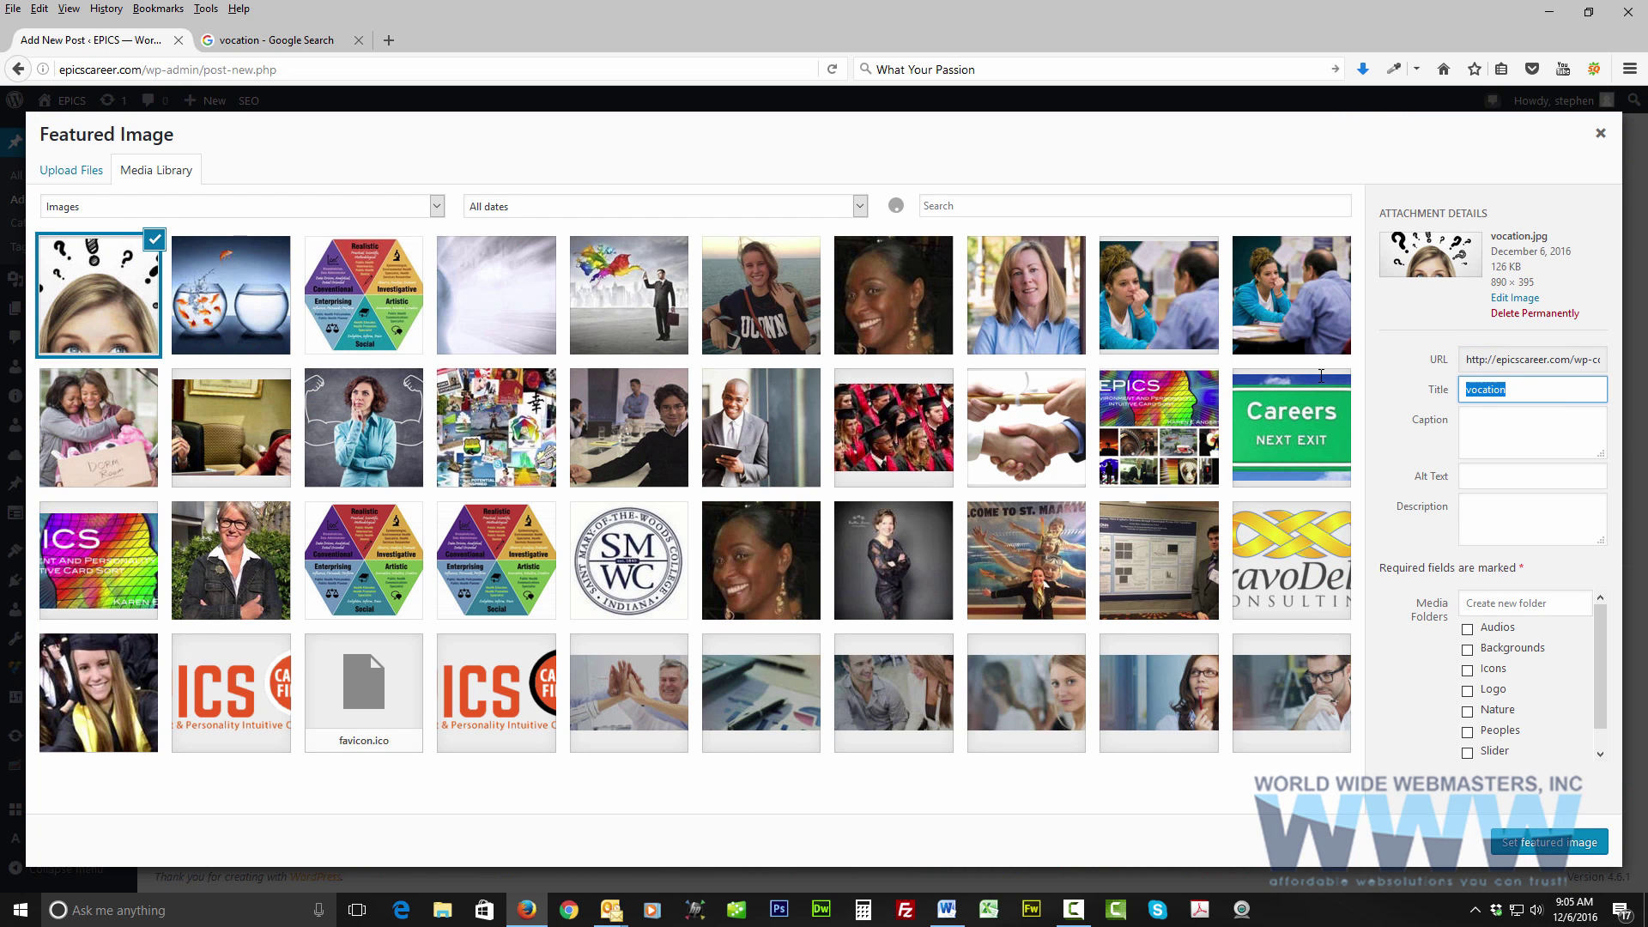
text(Vocation or Have You Forgotten What Your Passion Is?)
click(1562, 477)
text(Vocation or Have You Forgotten What Your Passion Is?)
click(1531, 518)
text(Vocation or Have You Forgotten What Your Passion Is?)
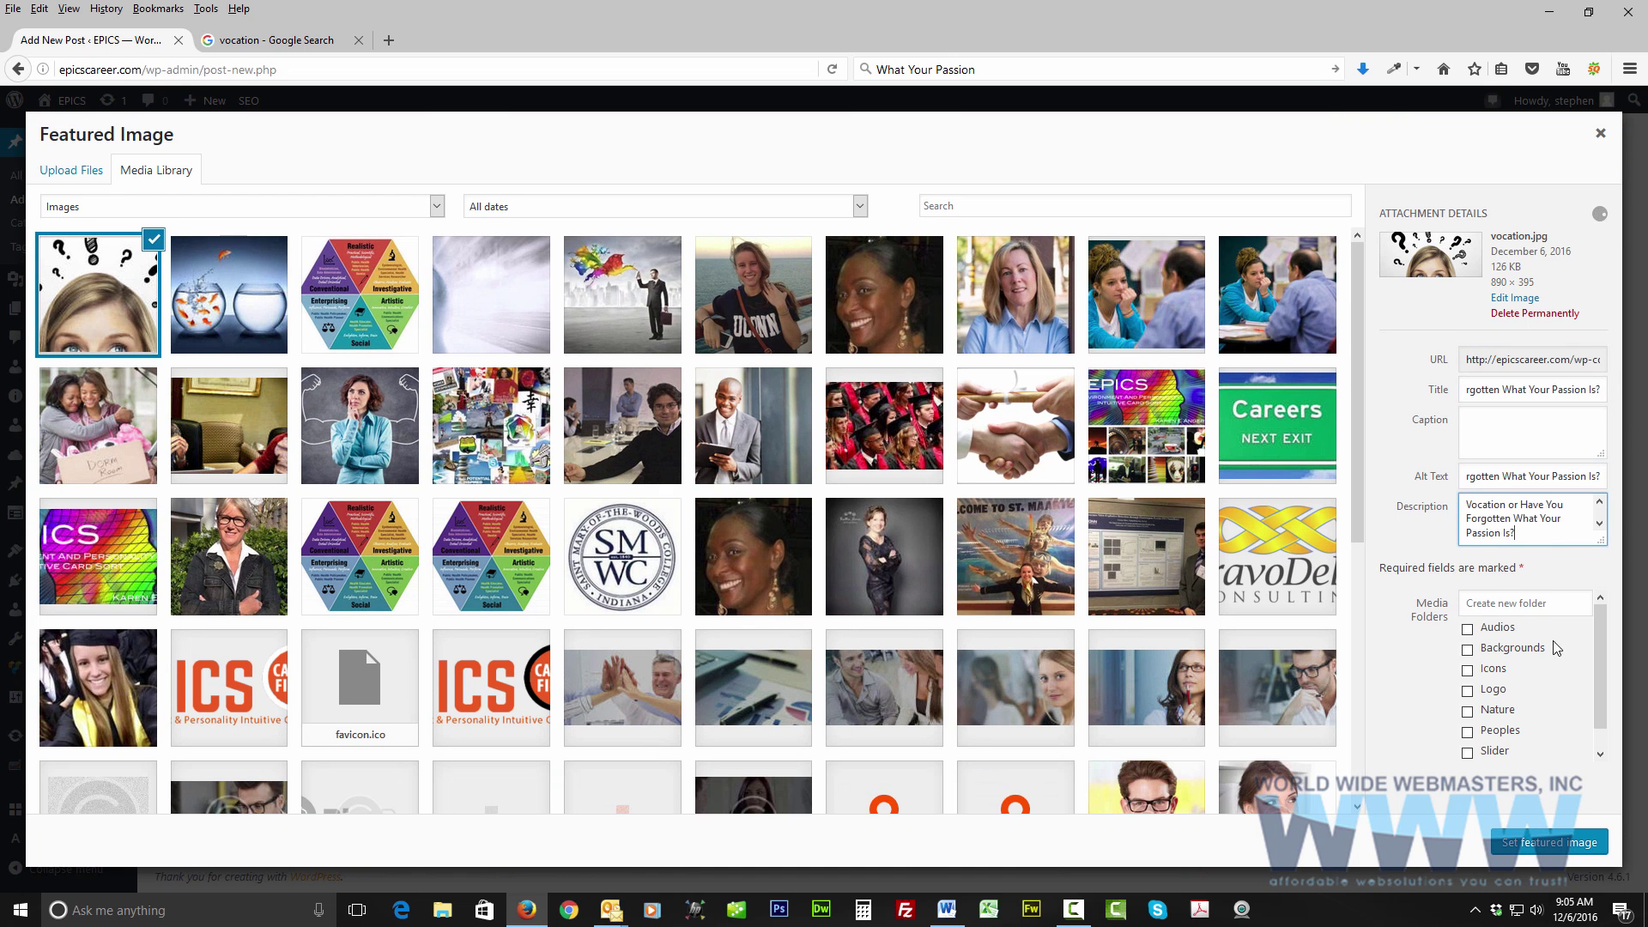
click(1534, 844)
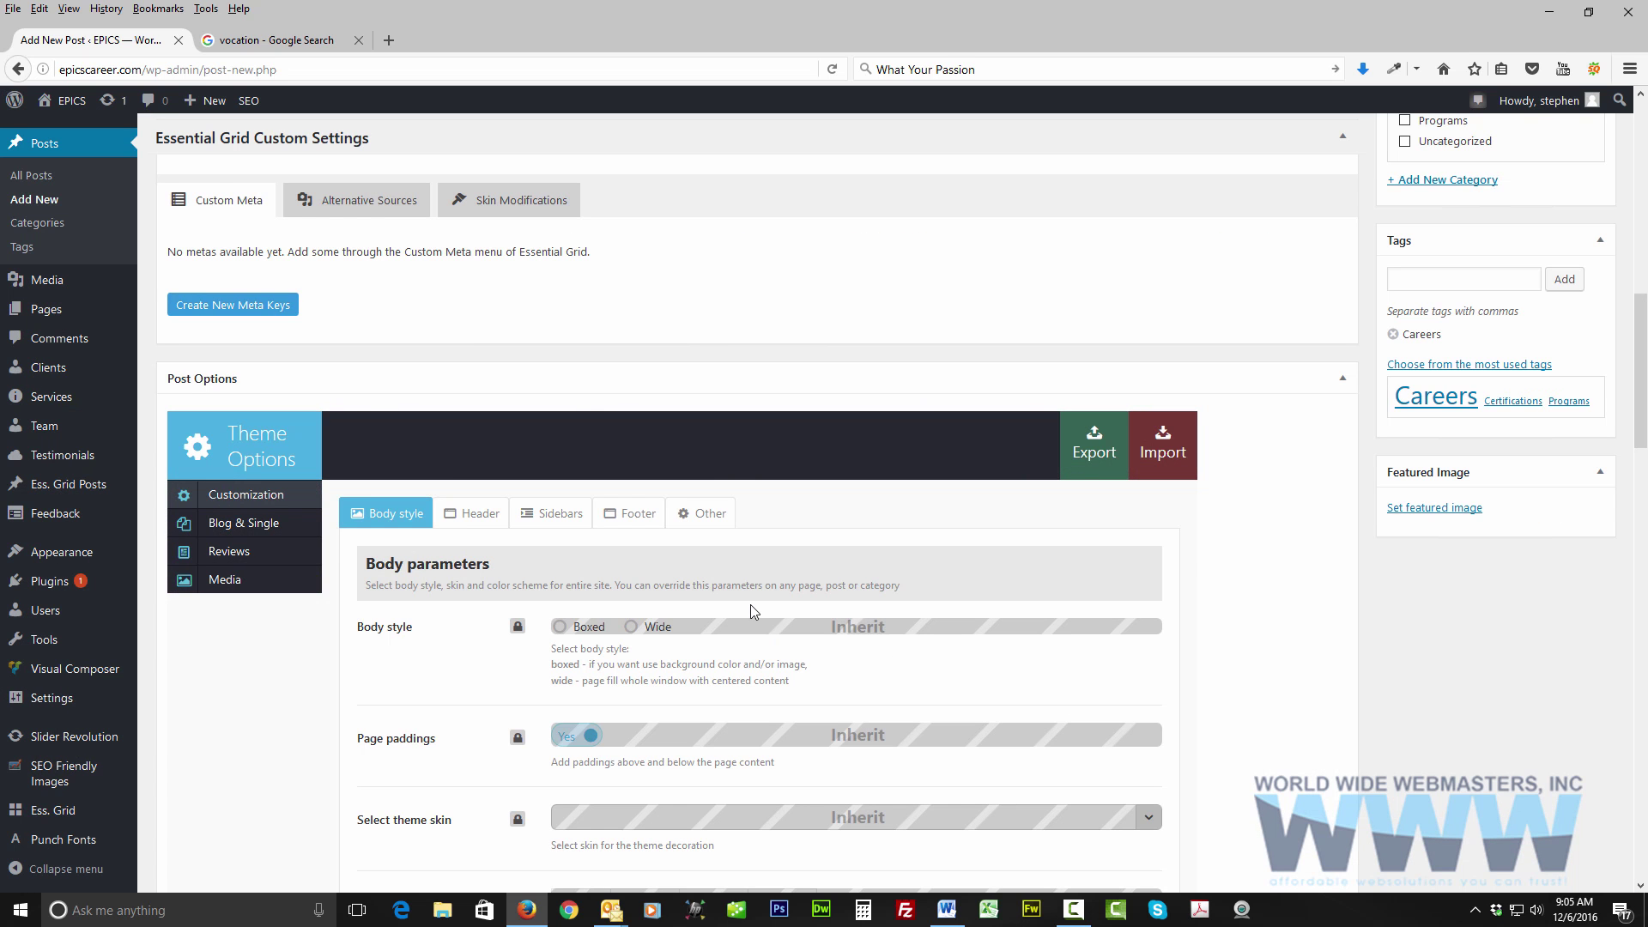
Enter 20 as the post's publish day and check the December 2016 dates in the system calendar.
scroll(1244, 587, up, 2)
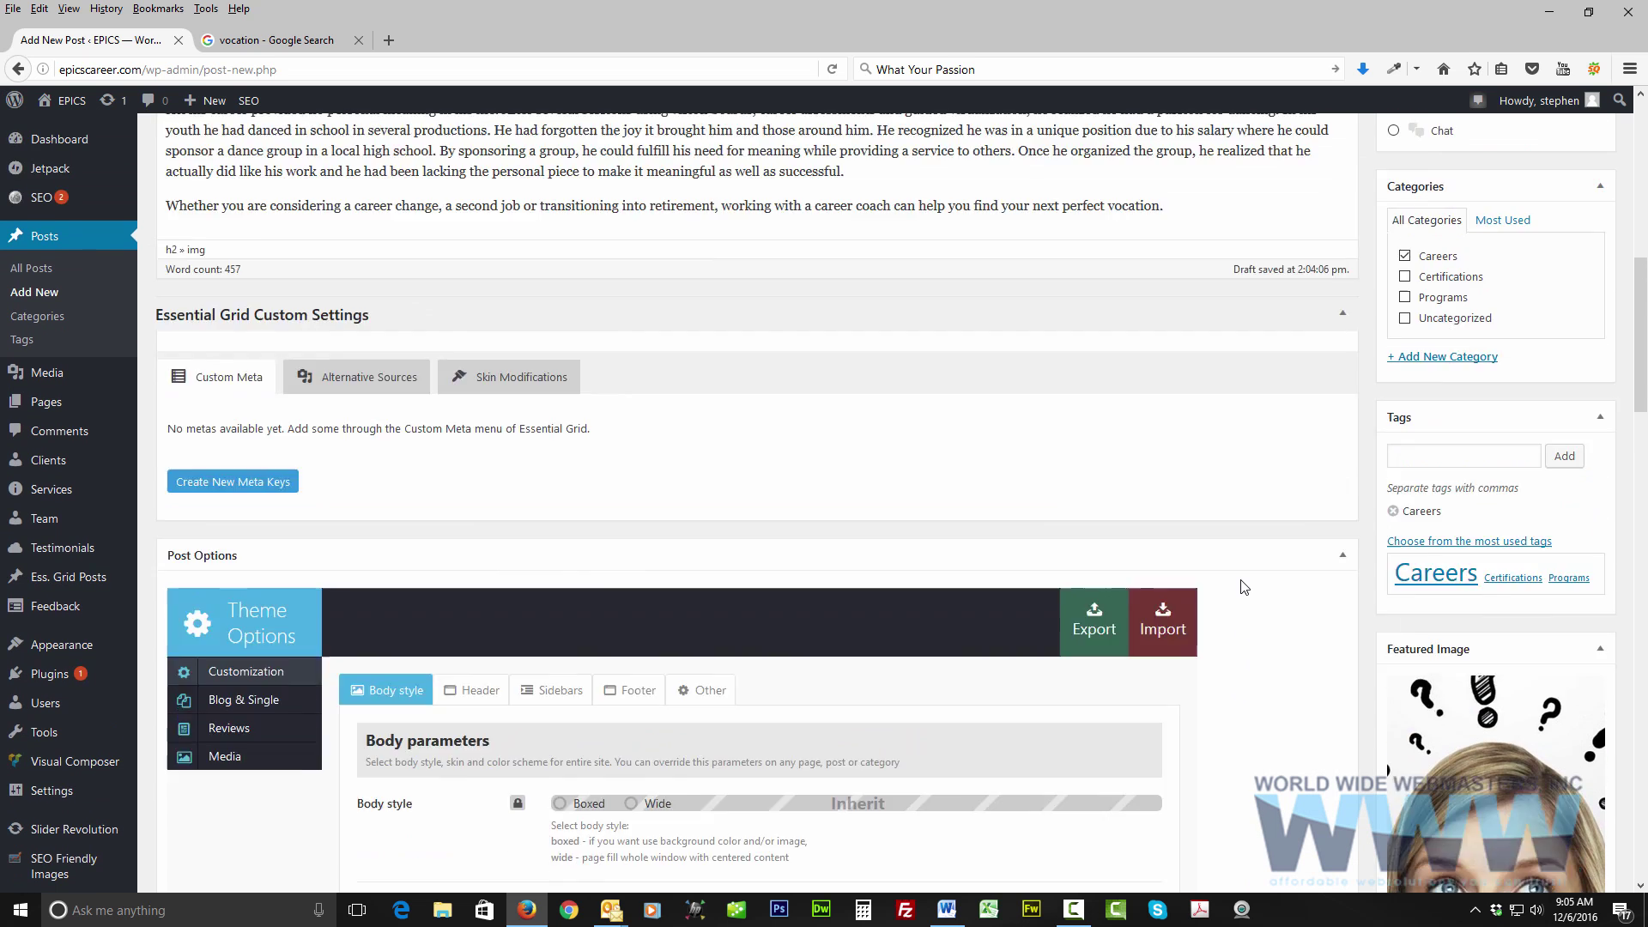
scroll(1244, 587, up, 7)
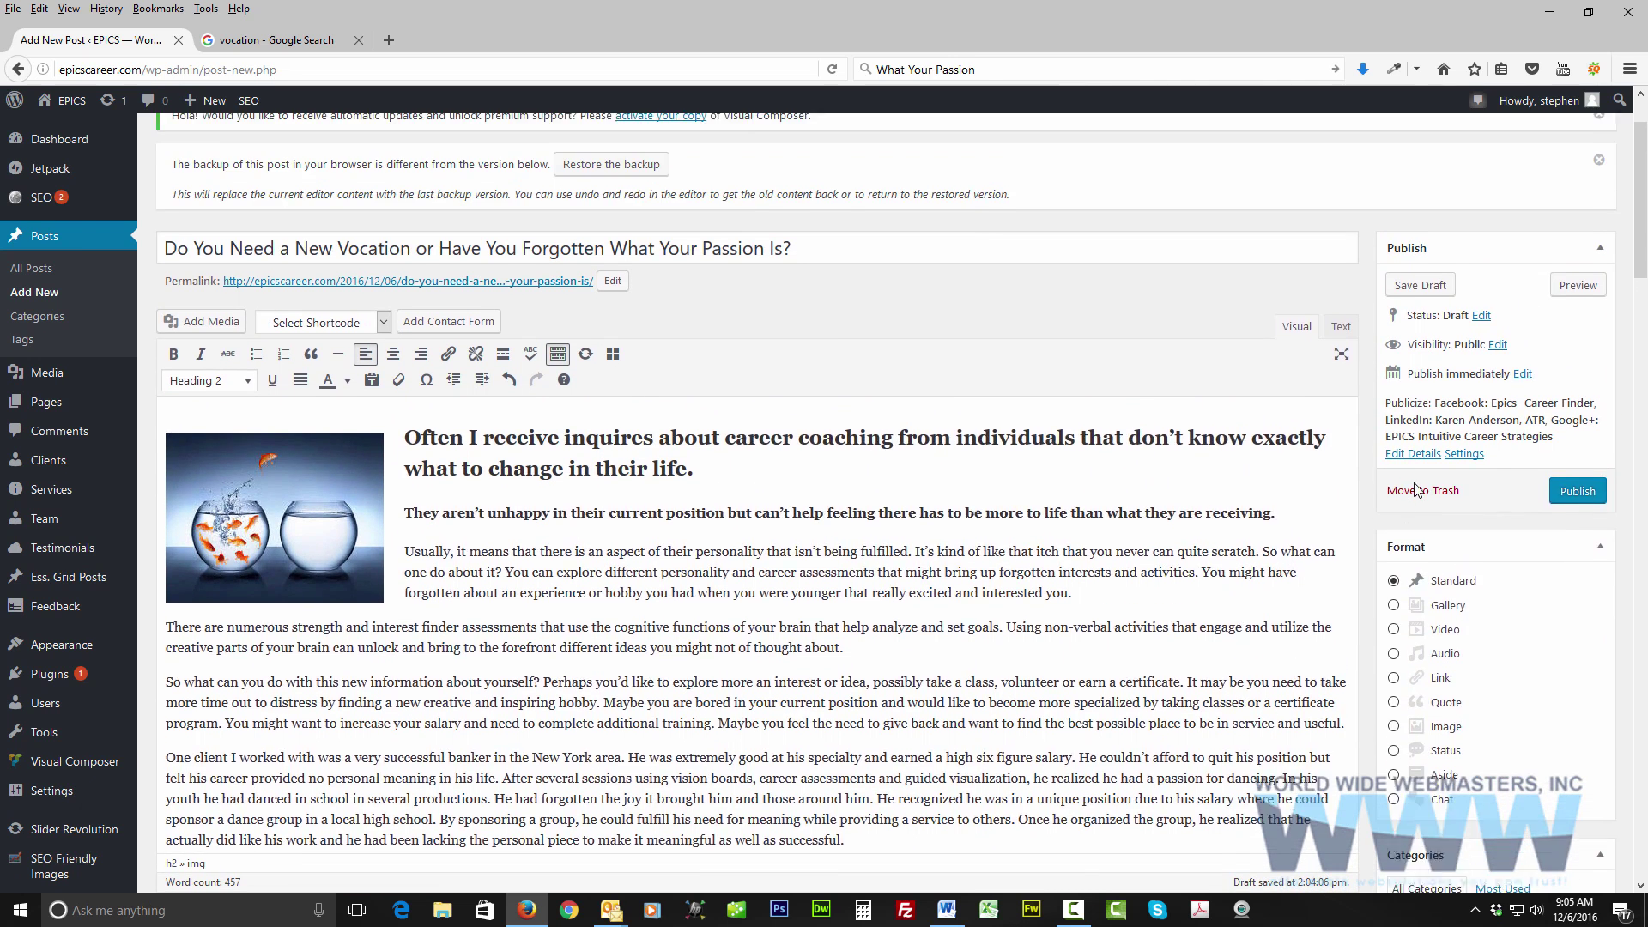
scroll(1416, 490, up, 1)
click(1523, 409)
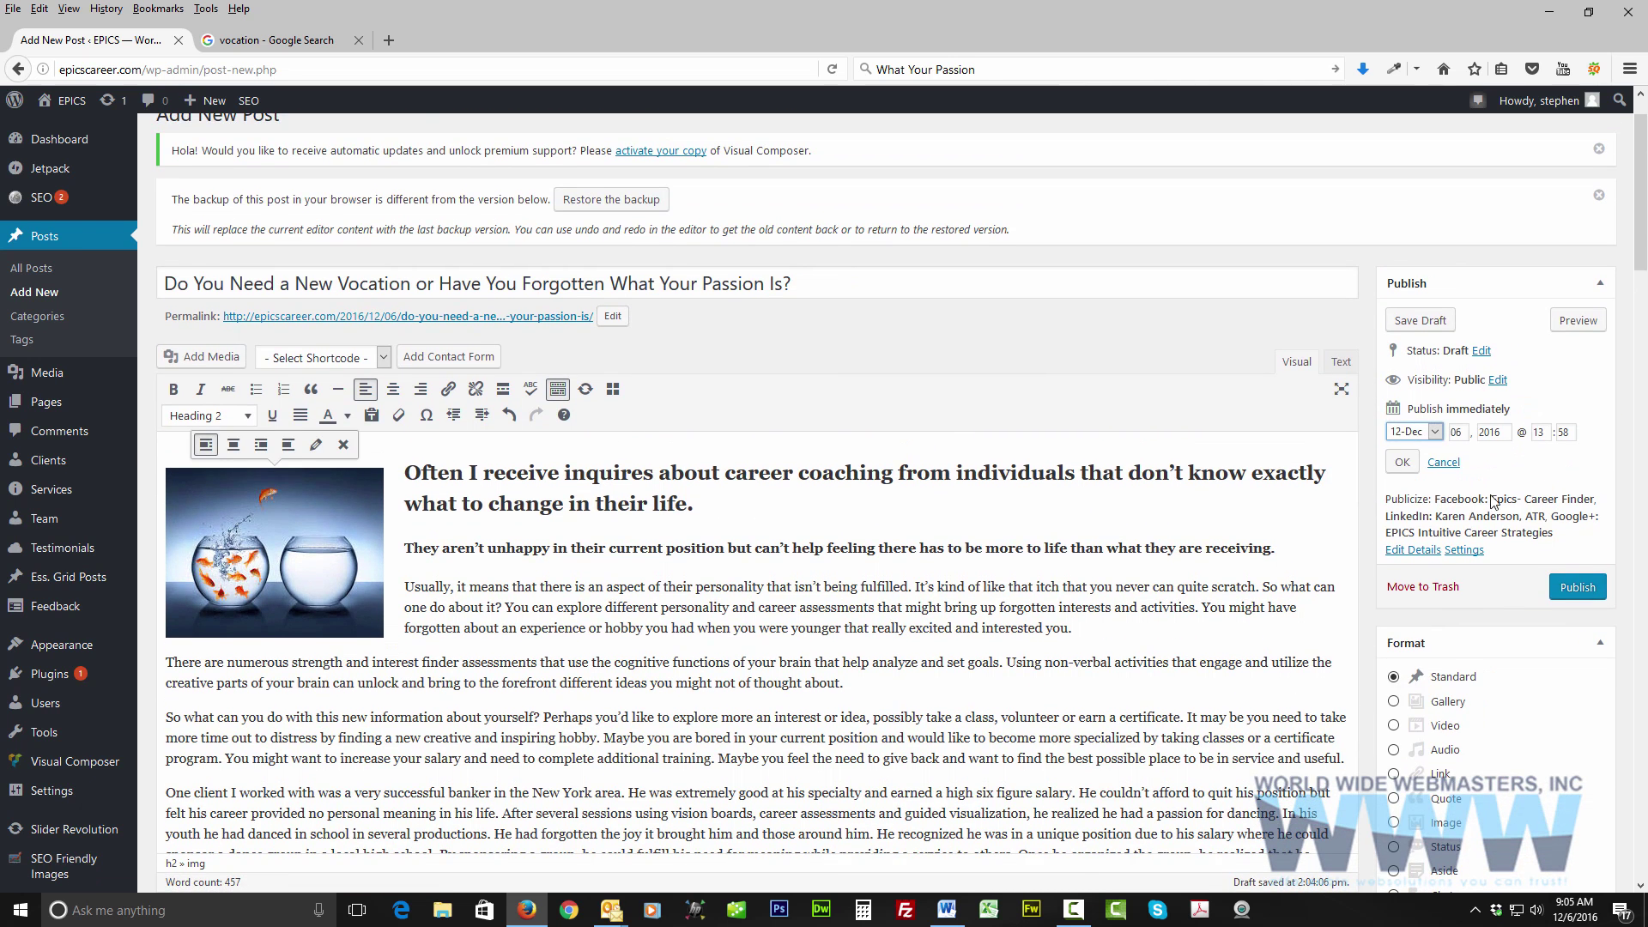
double_click(1461, 432)
text(20)
click(1574, 910)
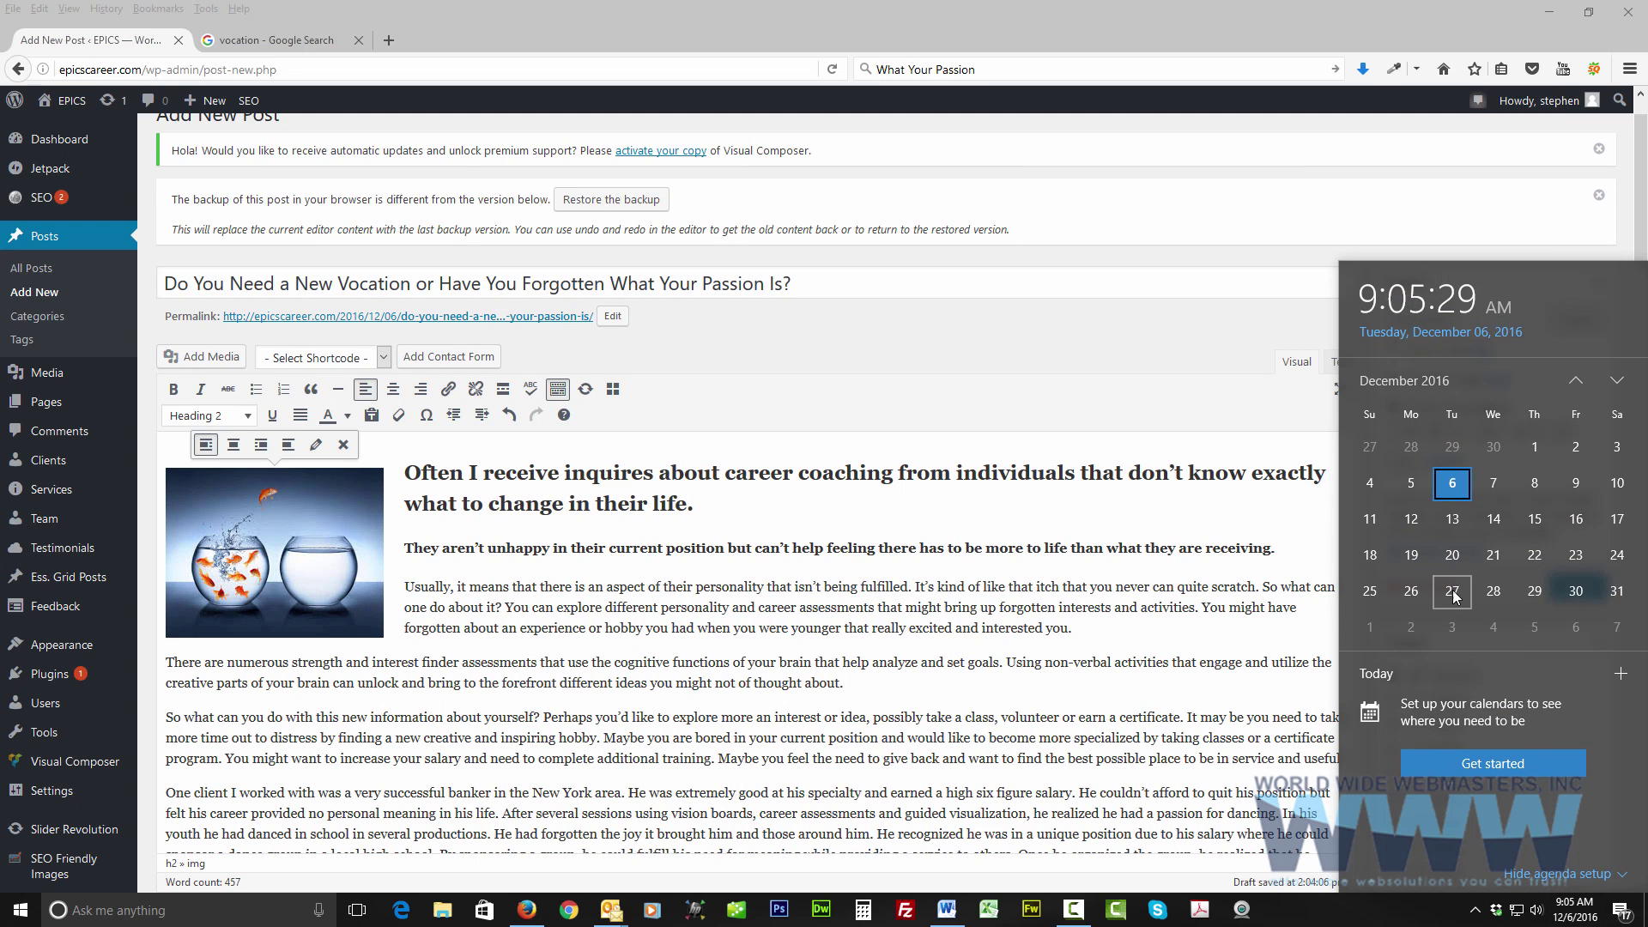
click(1270, 632)
Change the publish date to January 03, 2017 and submit the post for scheduled publication.
double_click(1456, 432)
text(03)
click(1414, 432)
click(1412, 450)
click(1501, 432)
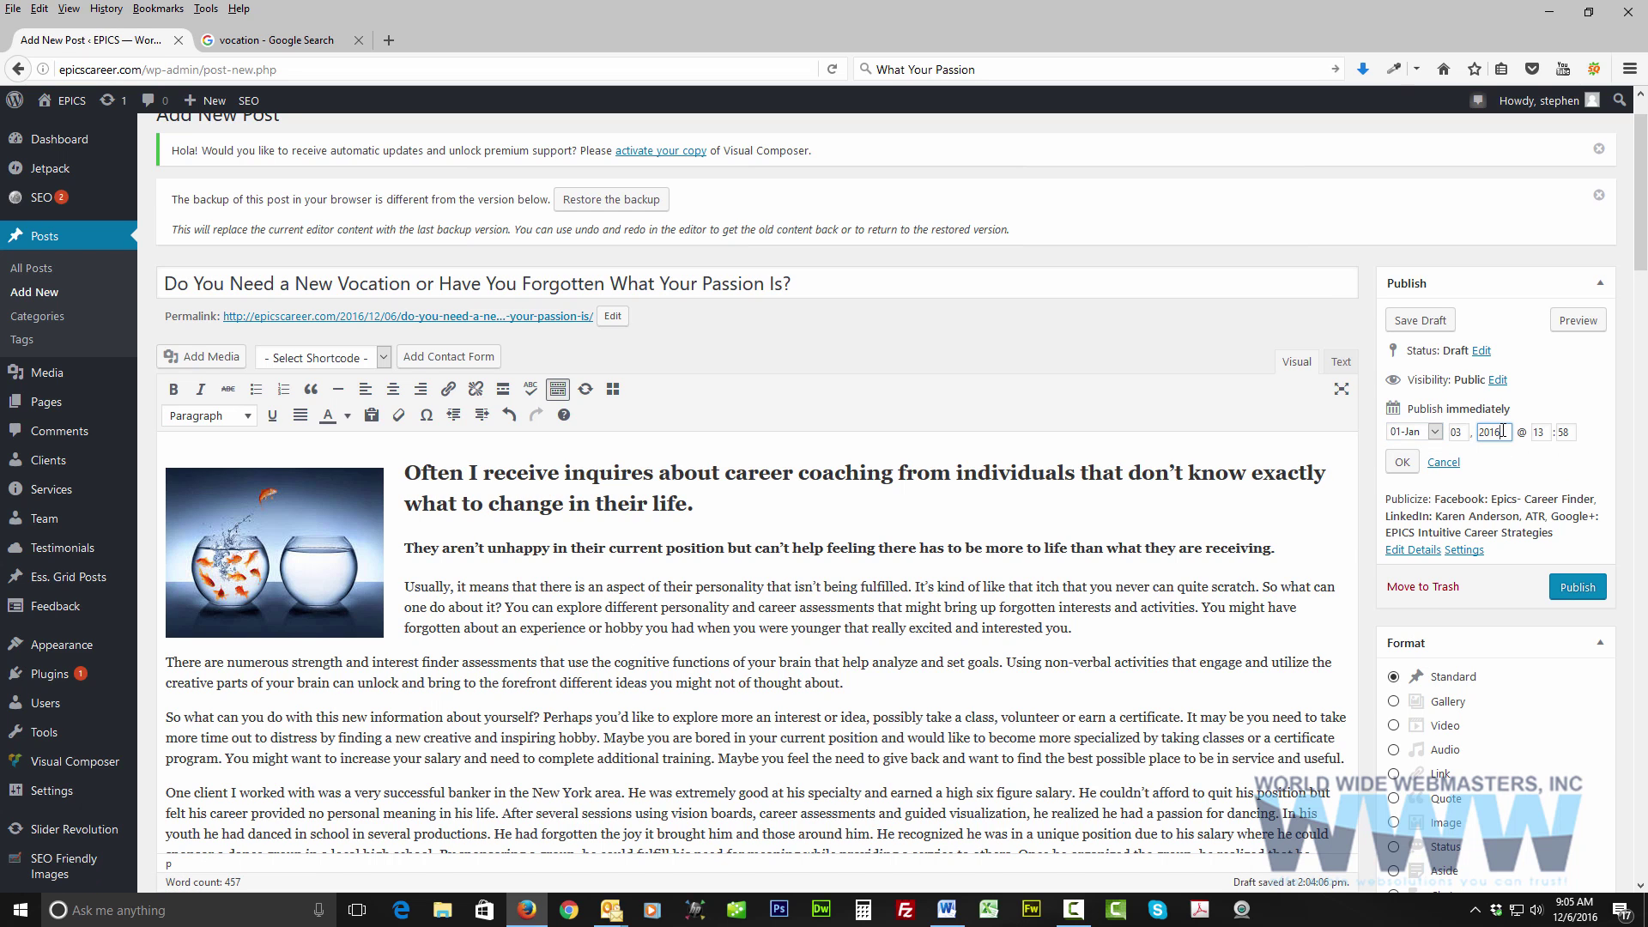
click(1575, 589)
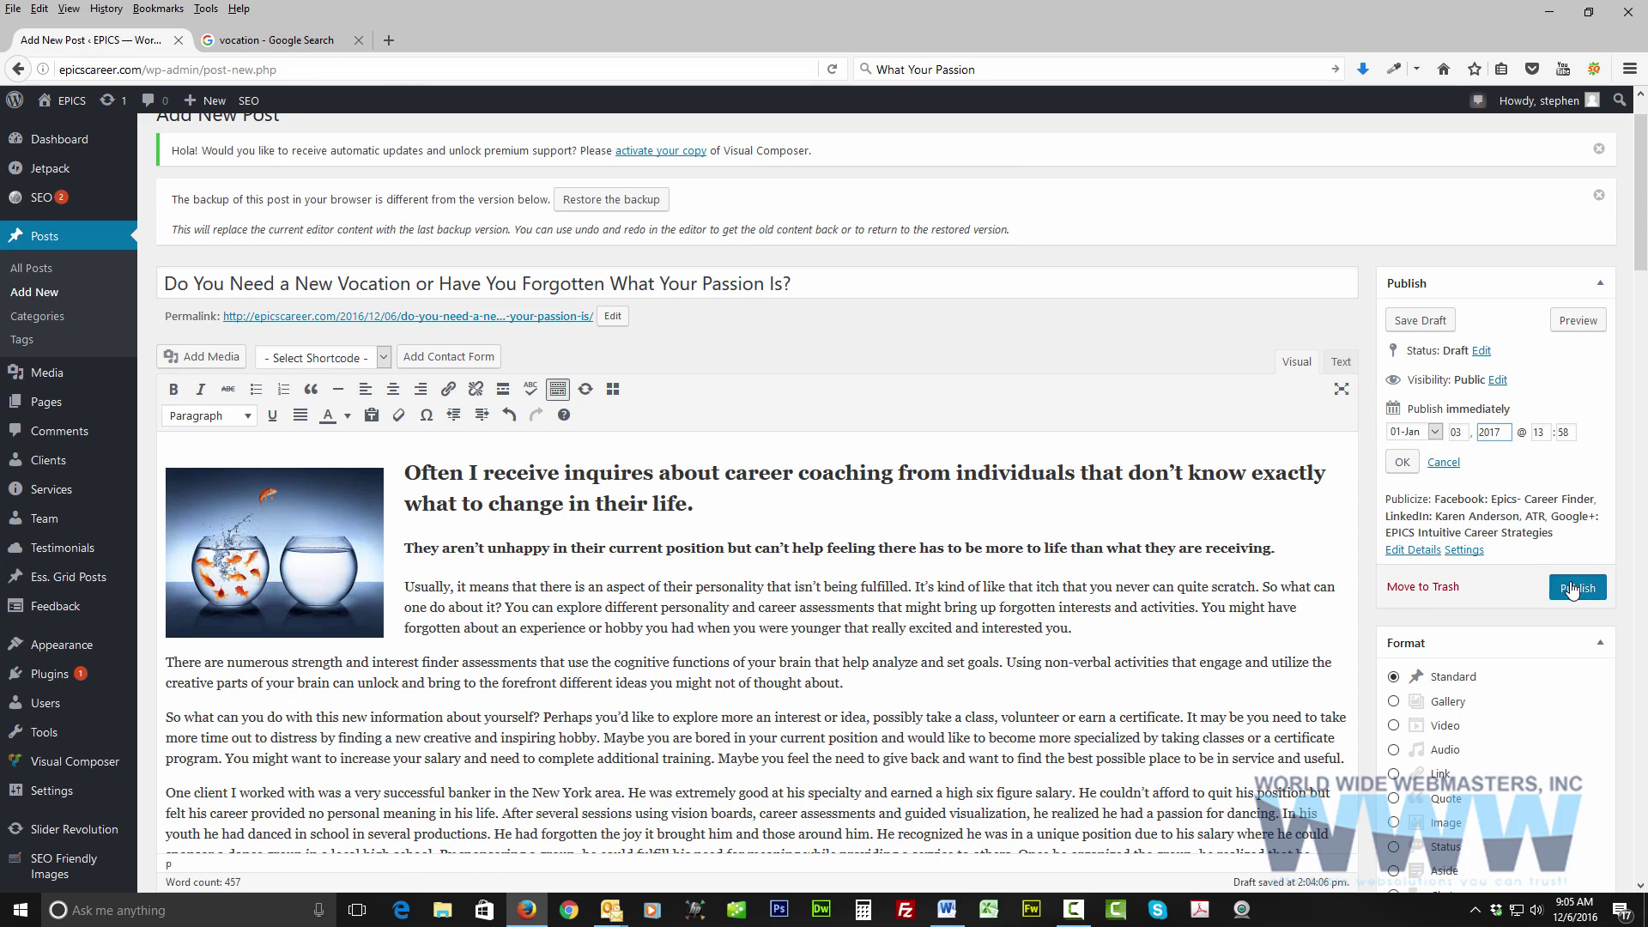
scroll(870, 506, down, 5)
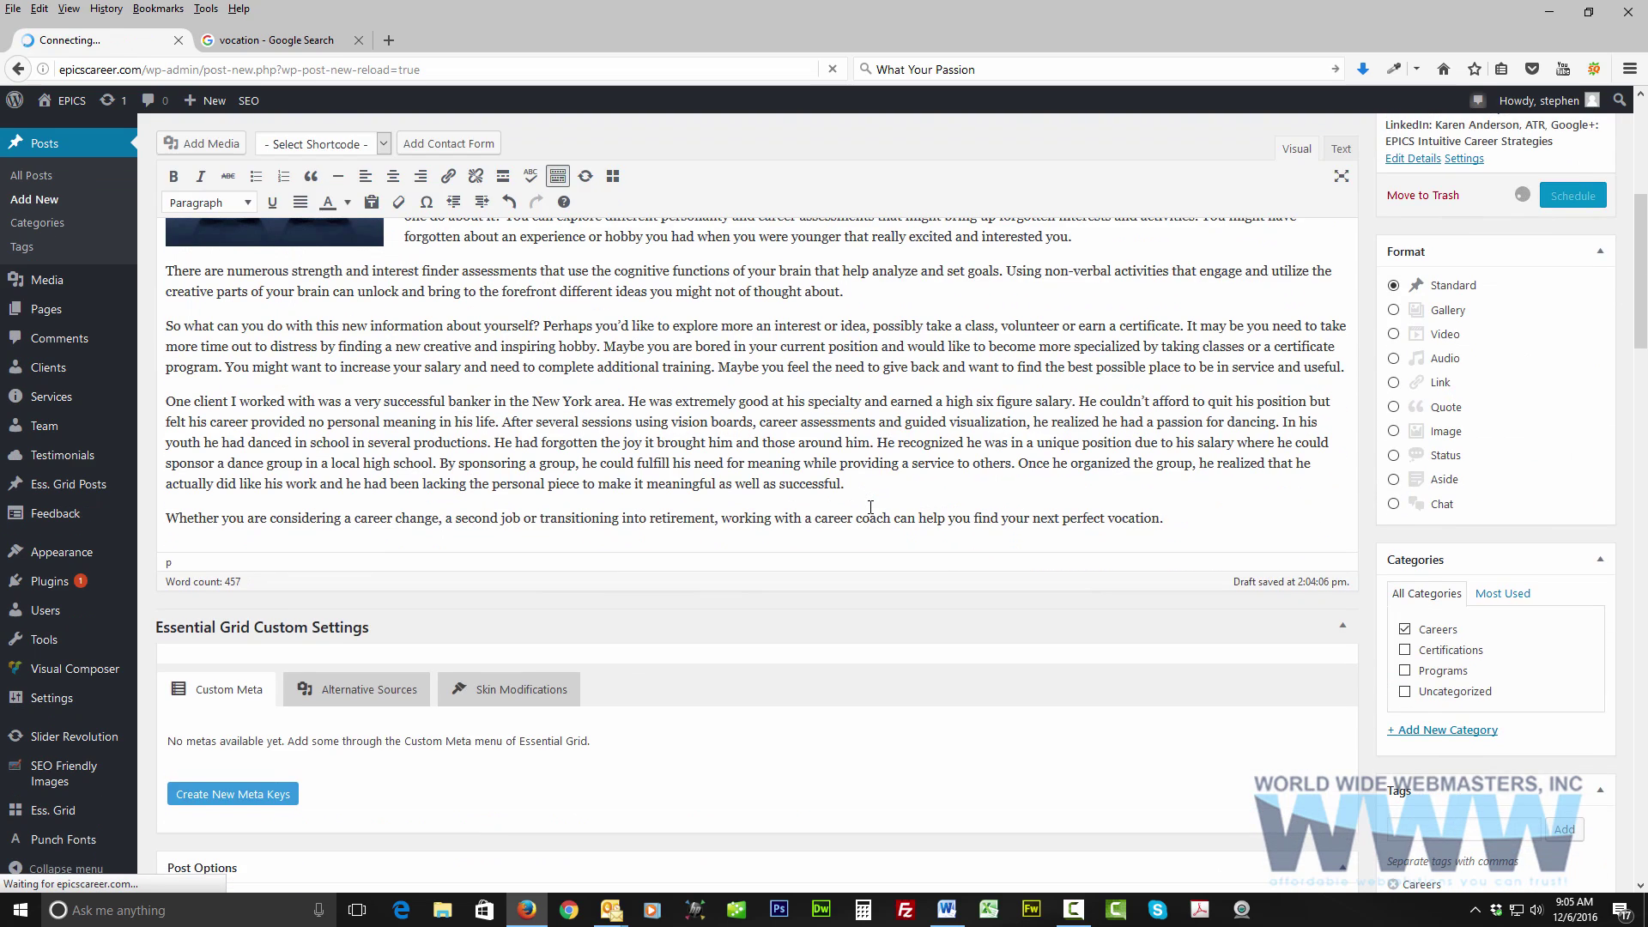